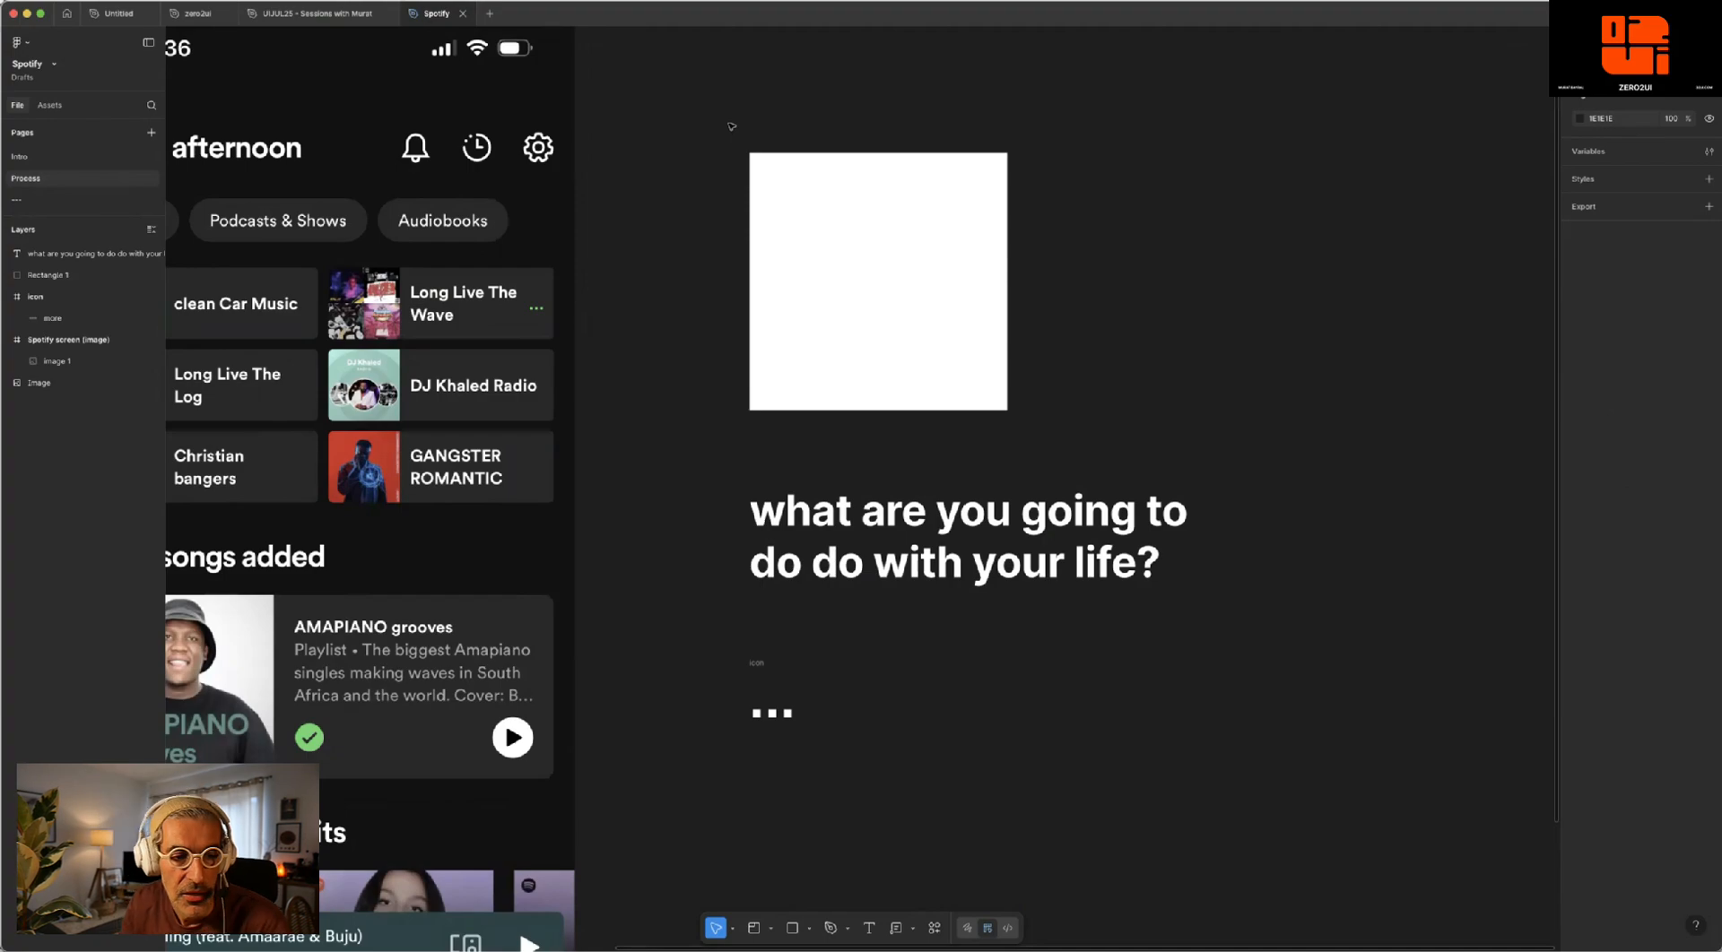
- Shrink the white square and fit it over the GANGSTER ROMANTIC cover in the Spotify screen
left_click(903, 218)
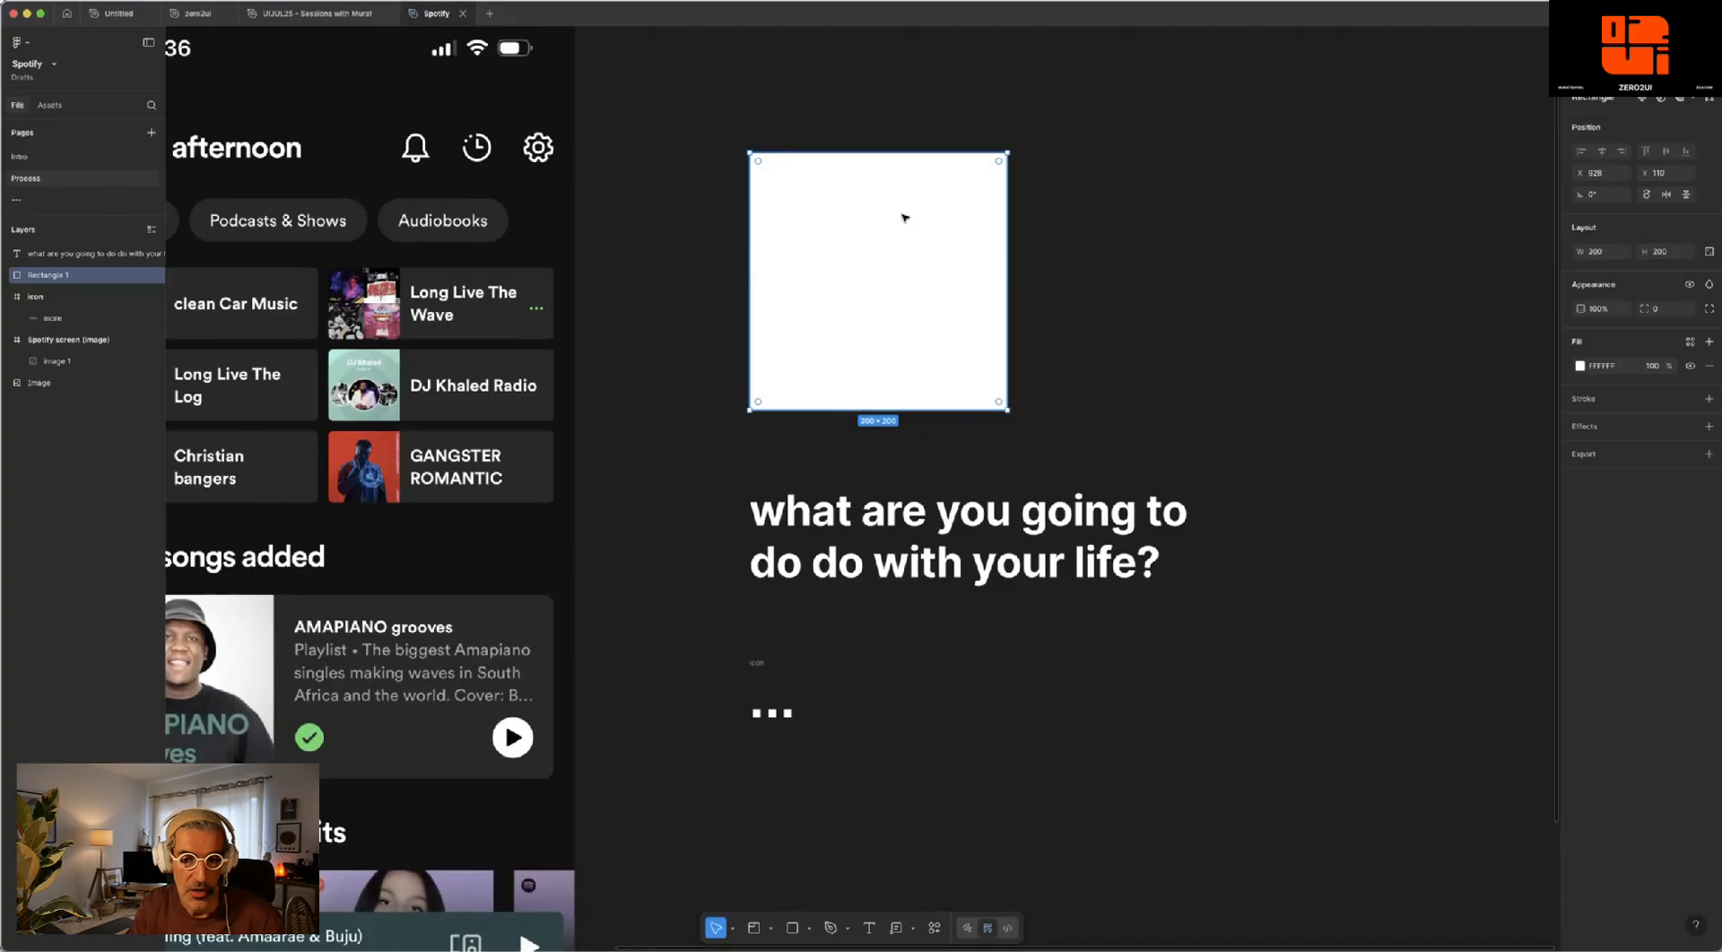
left_click_drag(1006, 152, 362, 466)
- Set the headline text to font size 12, narrow its box to about 214 wide, and place it over the GANGSTER ROMANTIC title
left_click(937, 512)
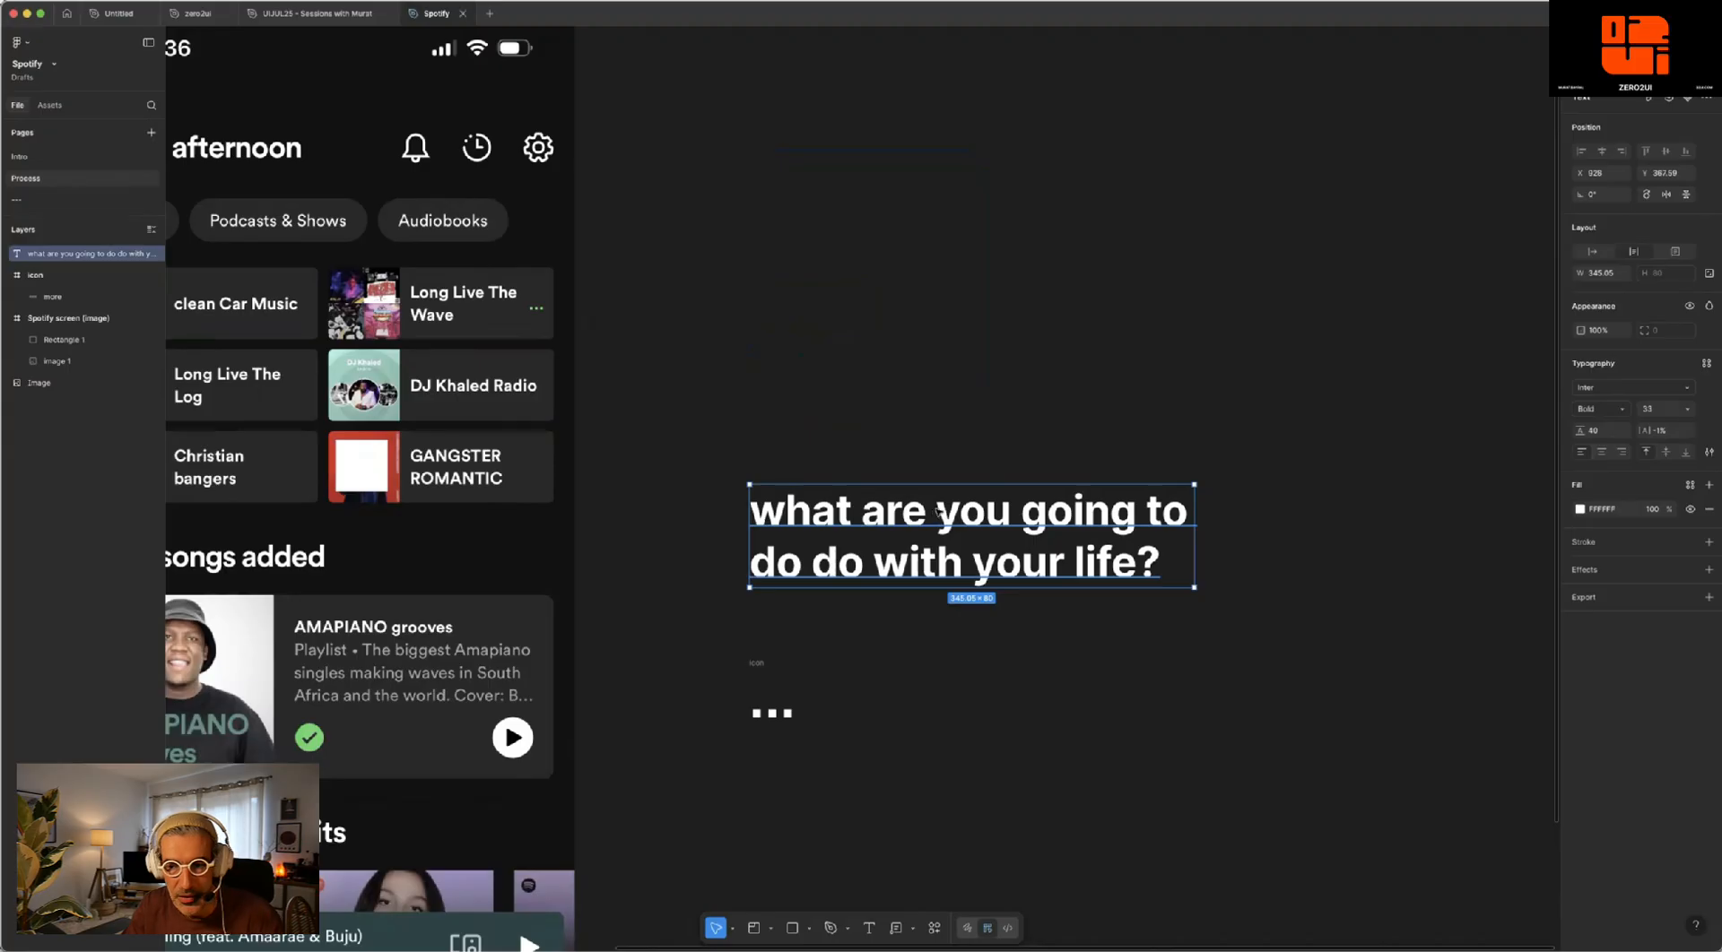
left_click(1655, 409)
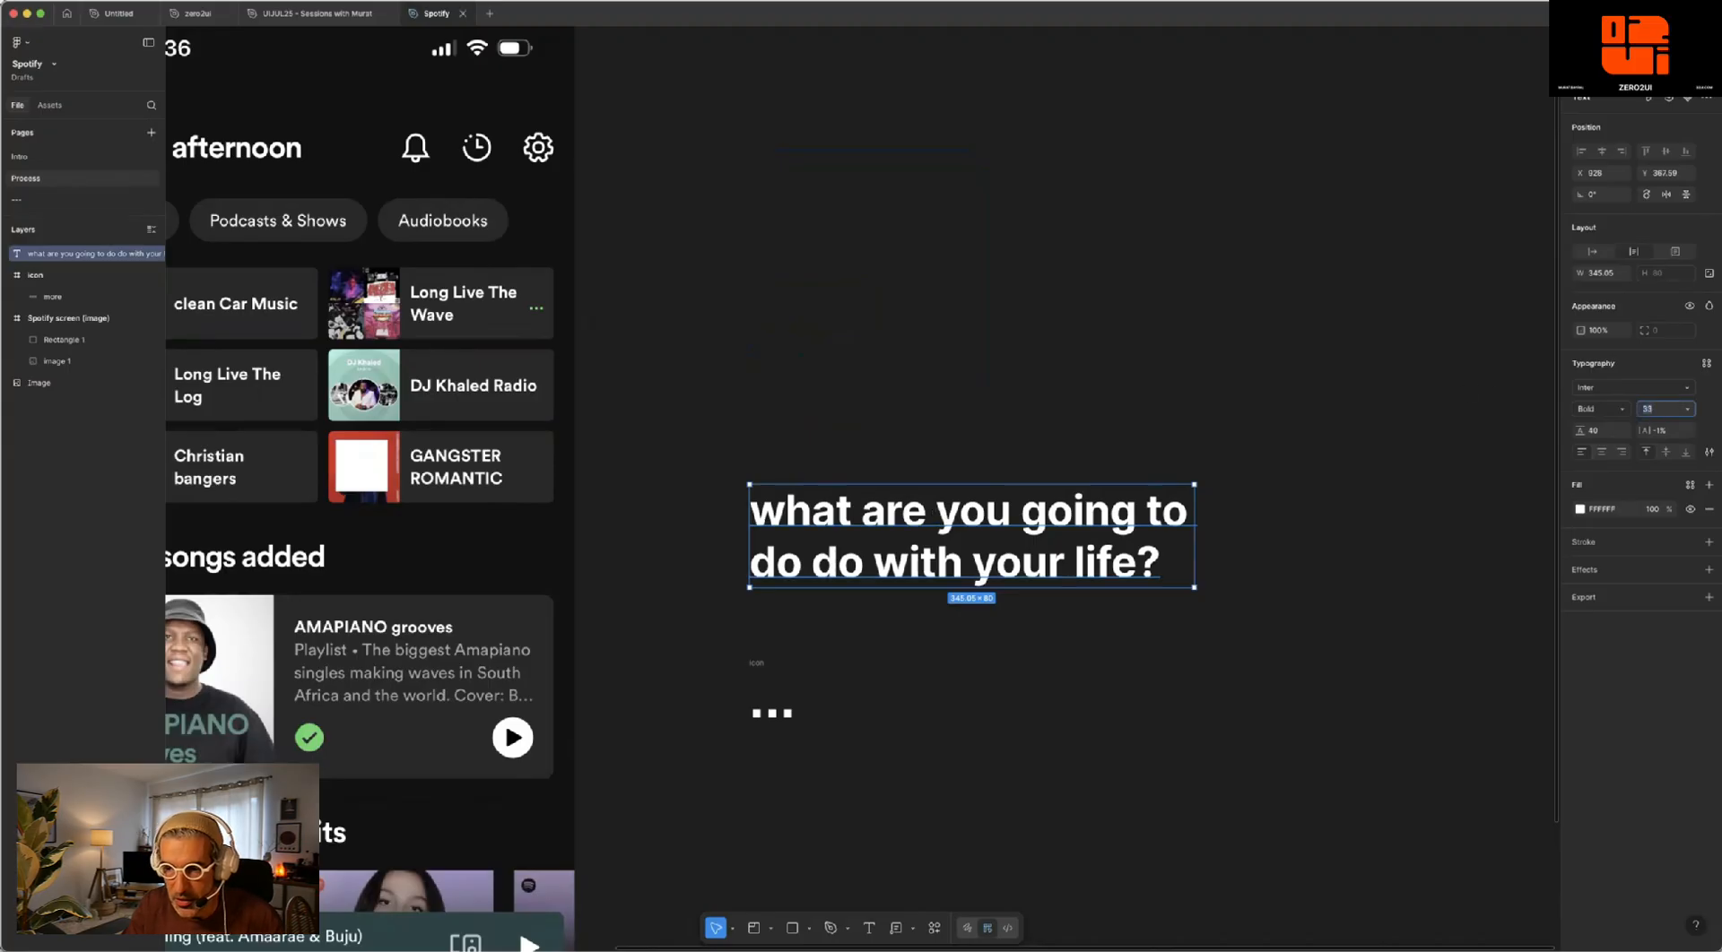
key("Return")
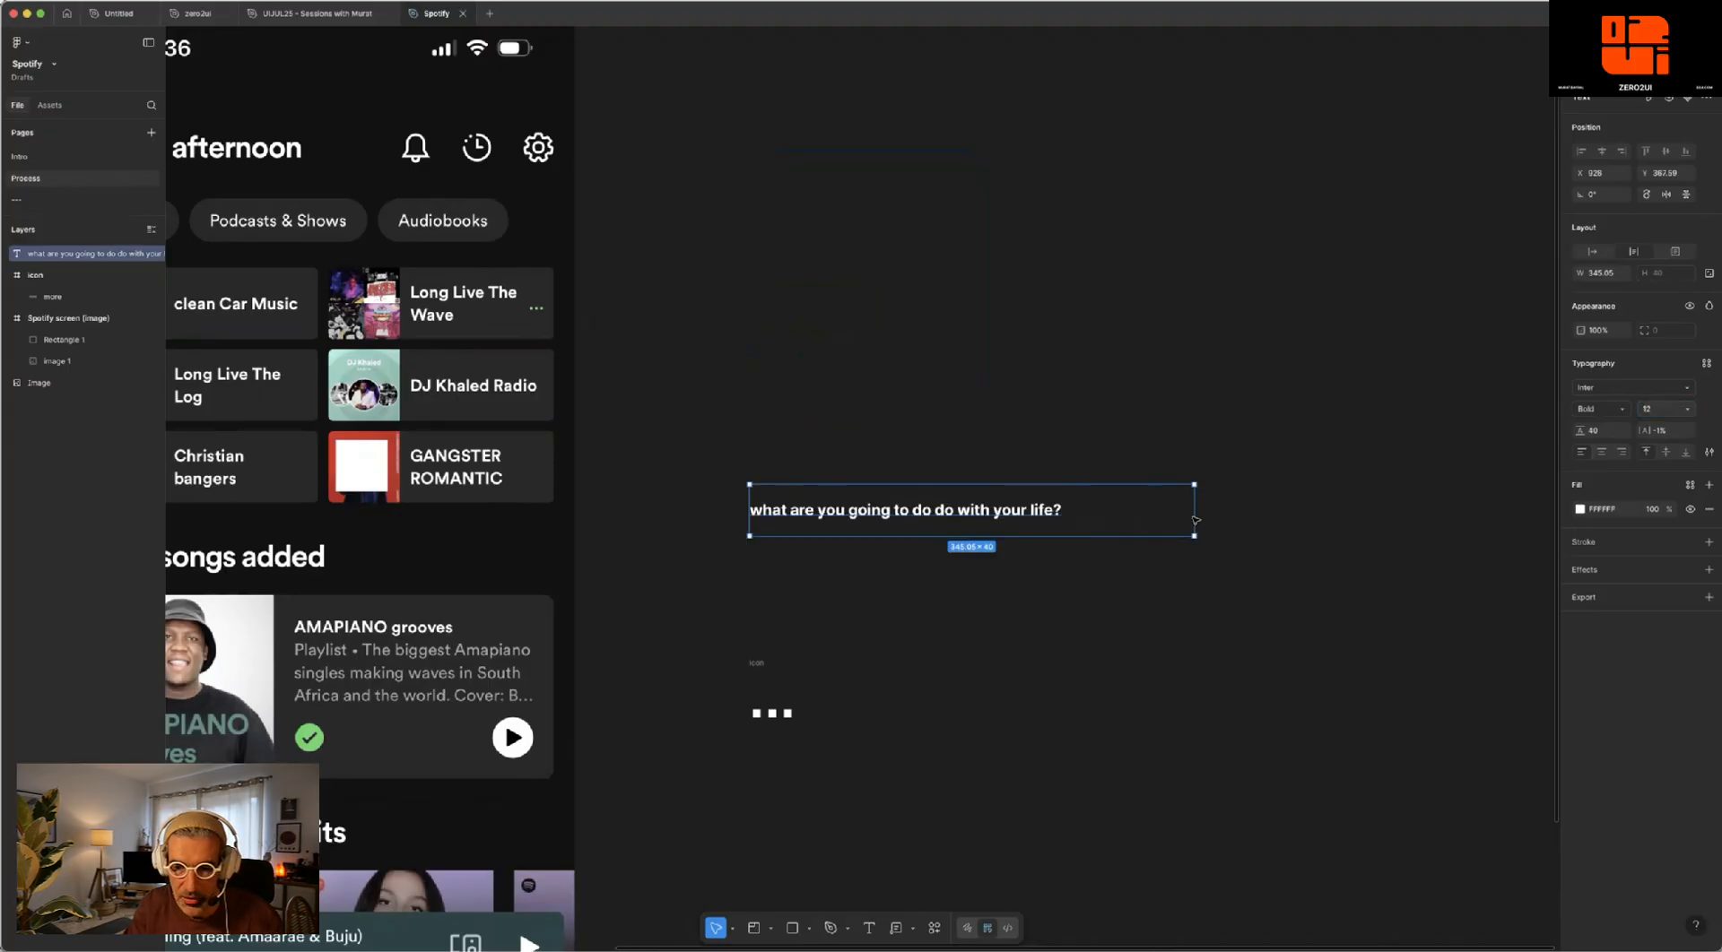
left_click_drag(1191, 514, 1029, 514)
left_click_drag(887, 516, 553, 464)
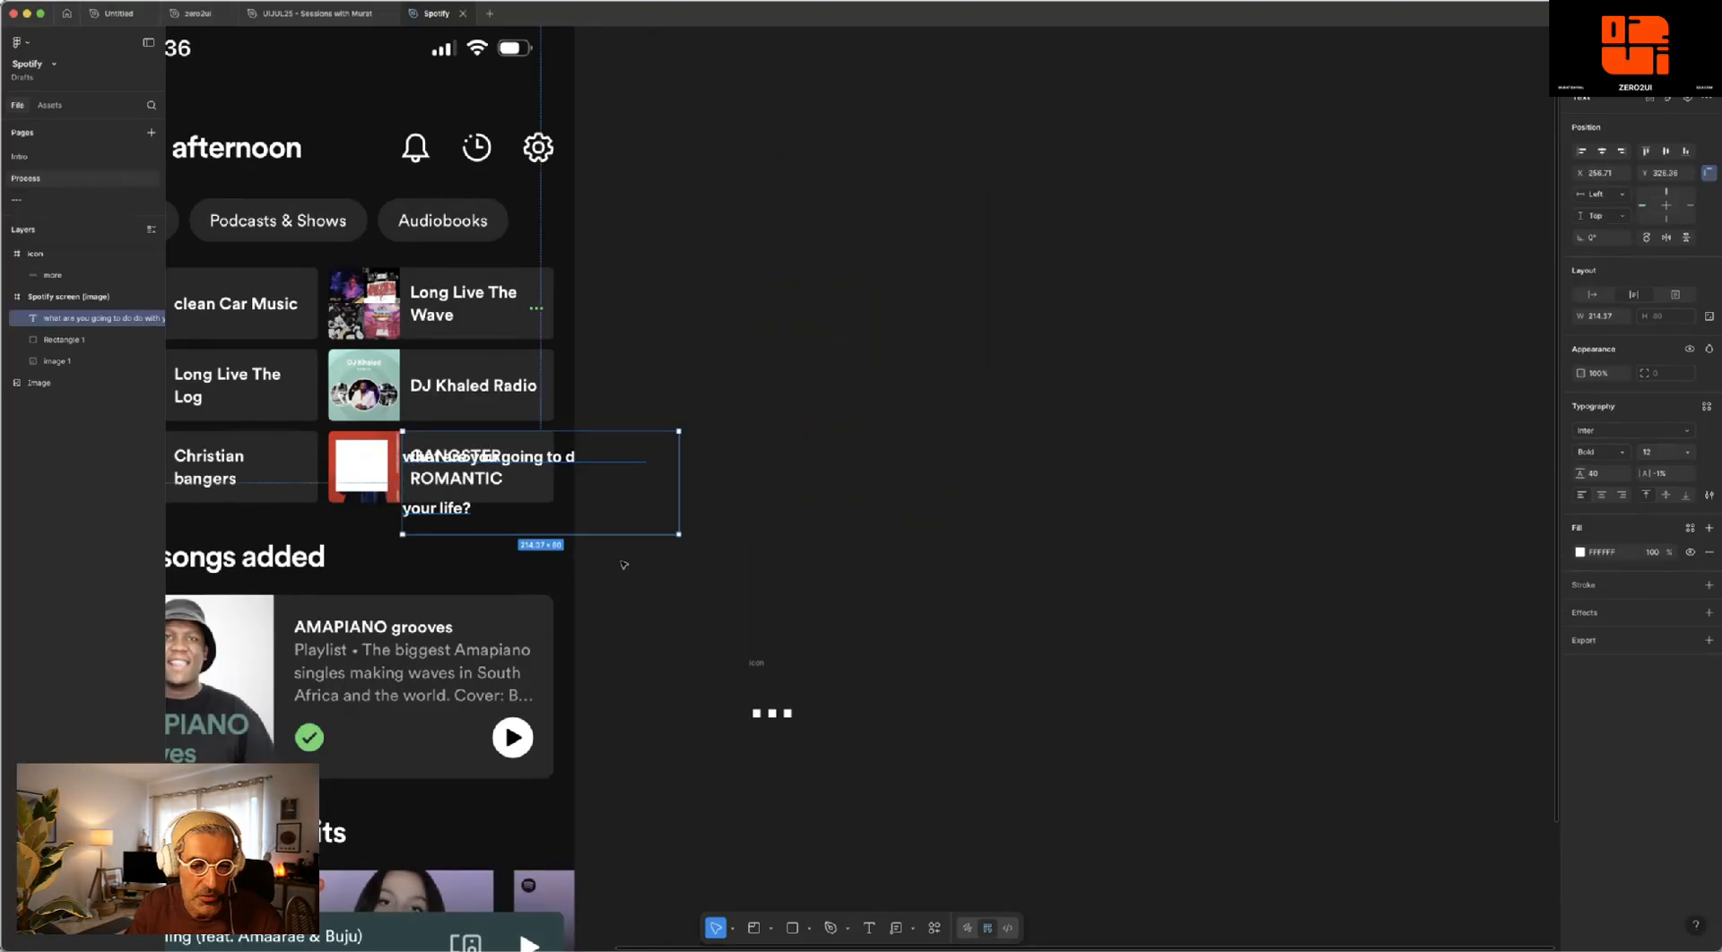
- Set the headline's line height to 100% and narrow its text box to about 80 wide
scroll(791, 656, "up", 5)
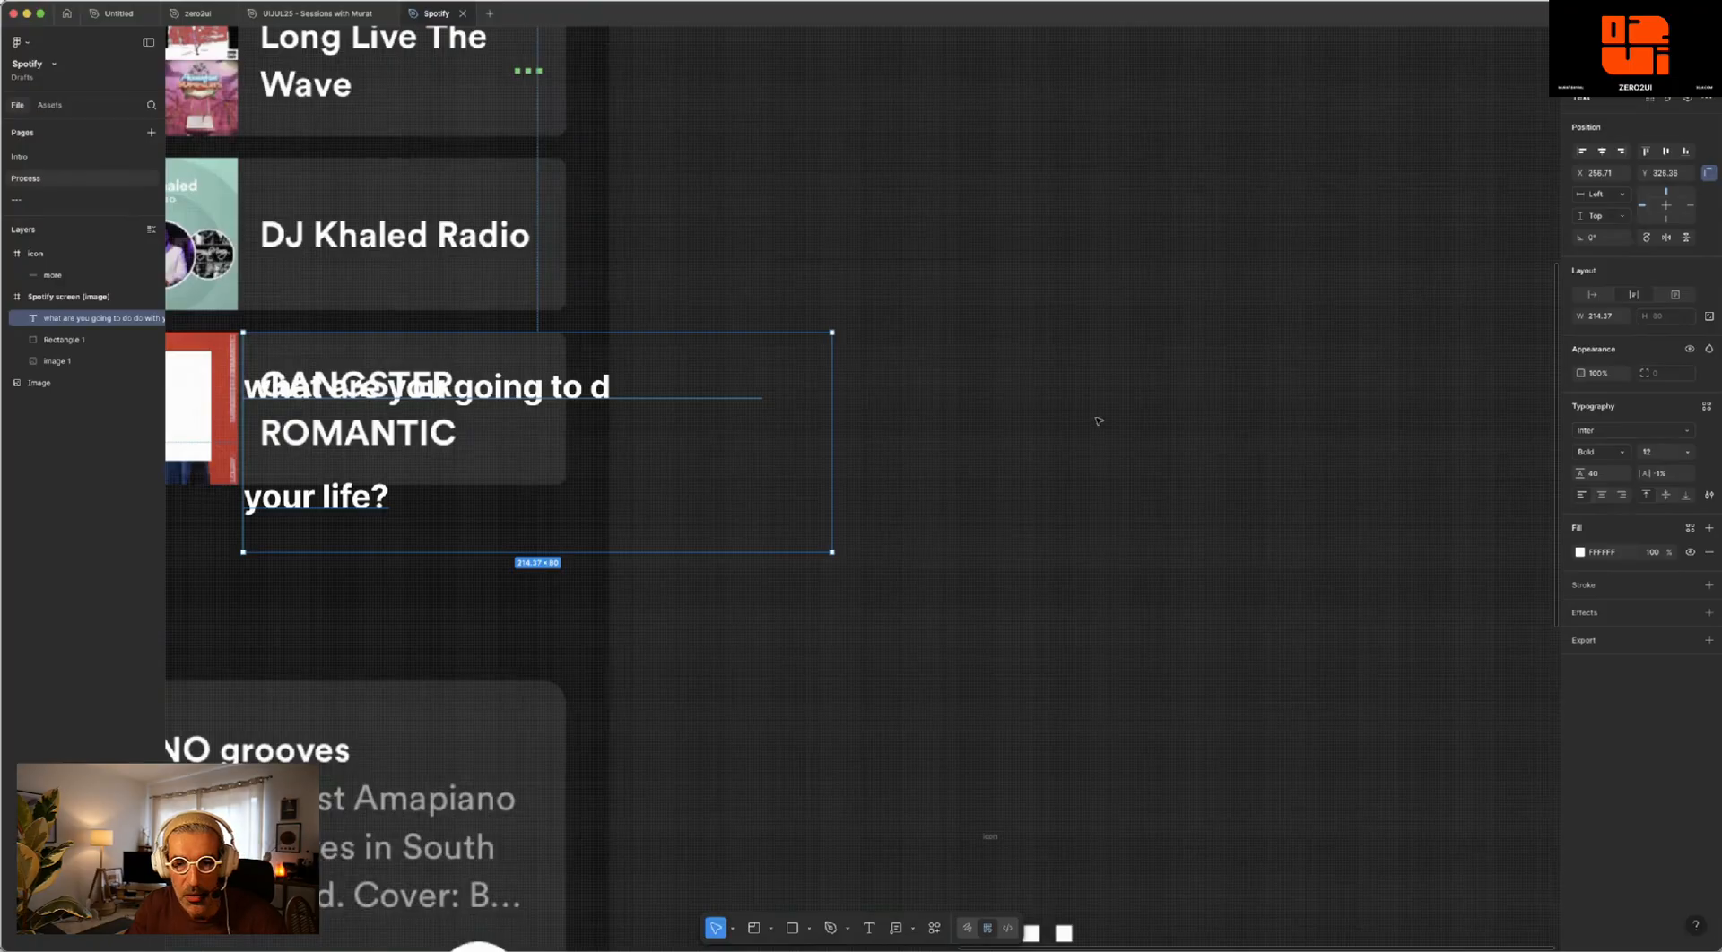
scroll(1077, 415, "left", 7)
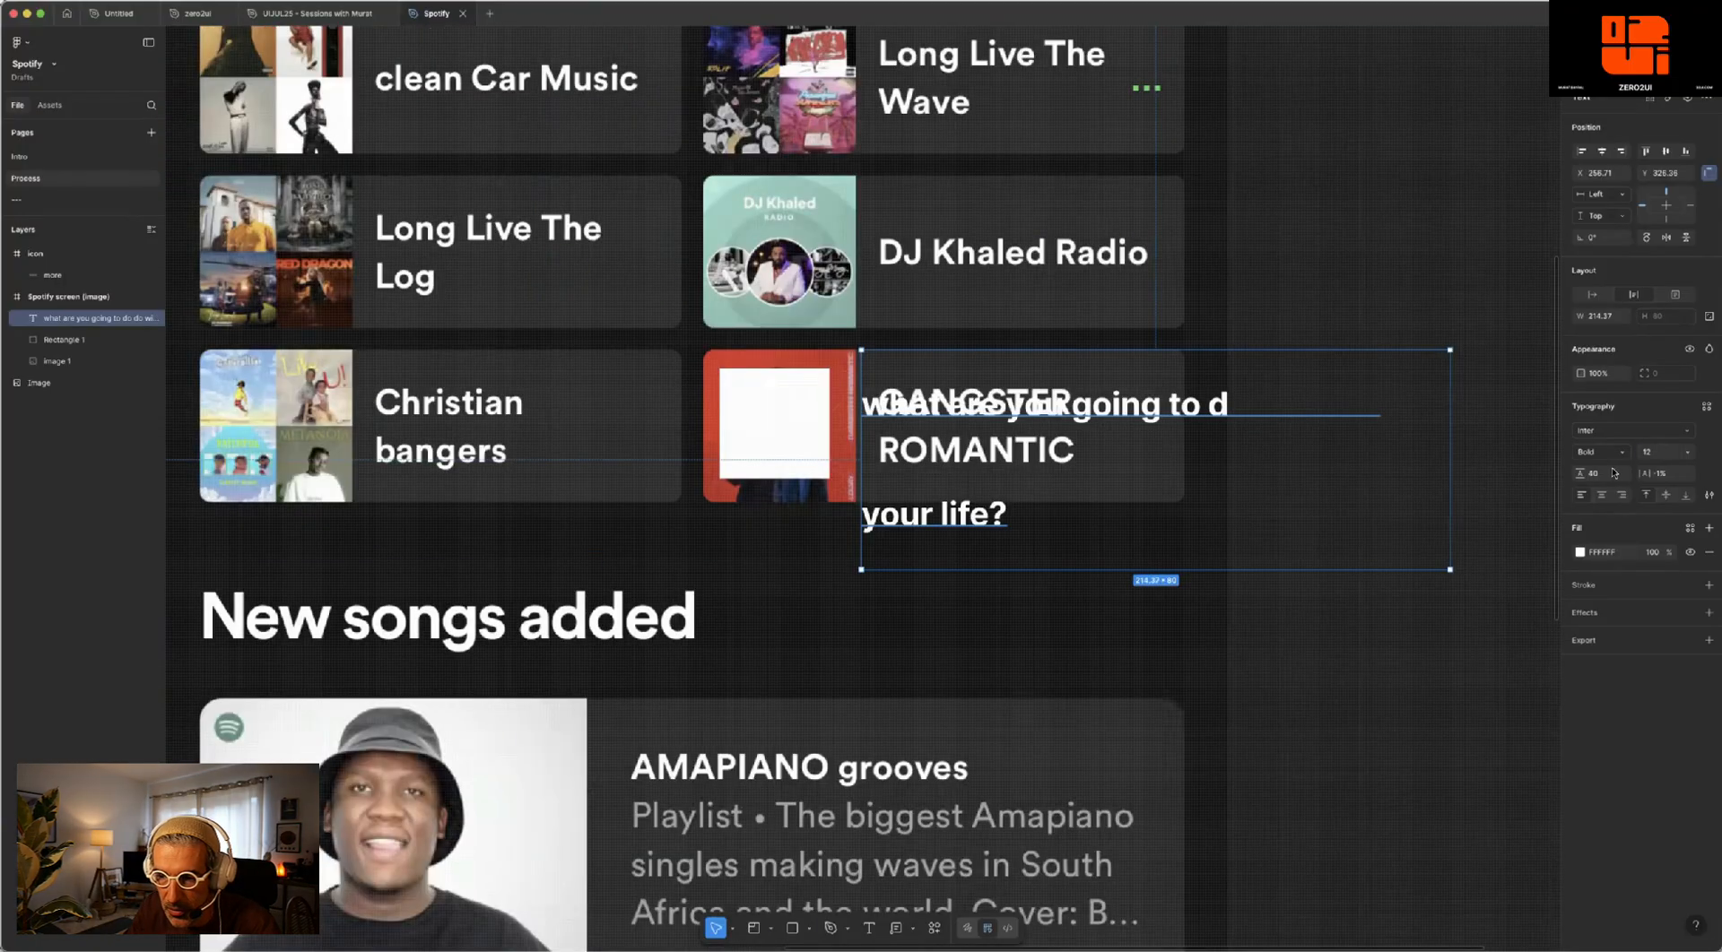
left_click_drag(1450, 404, 1081, 423)
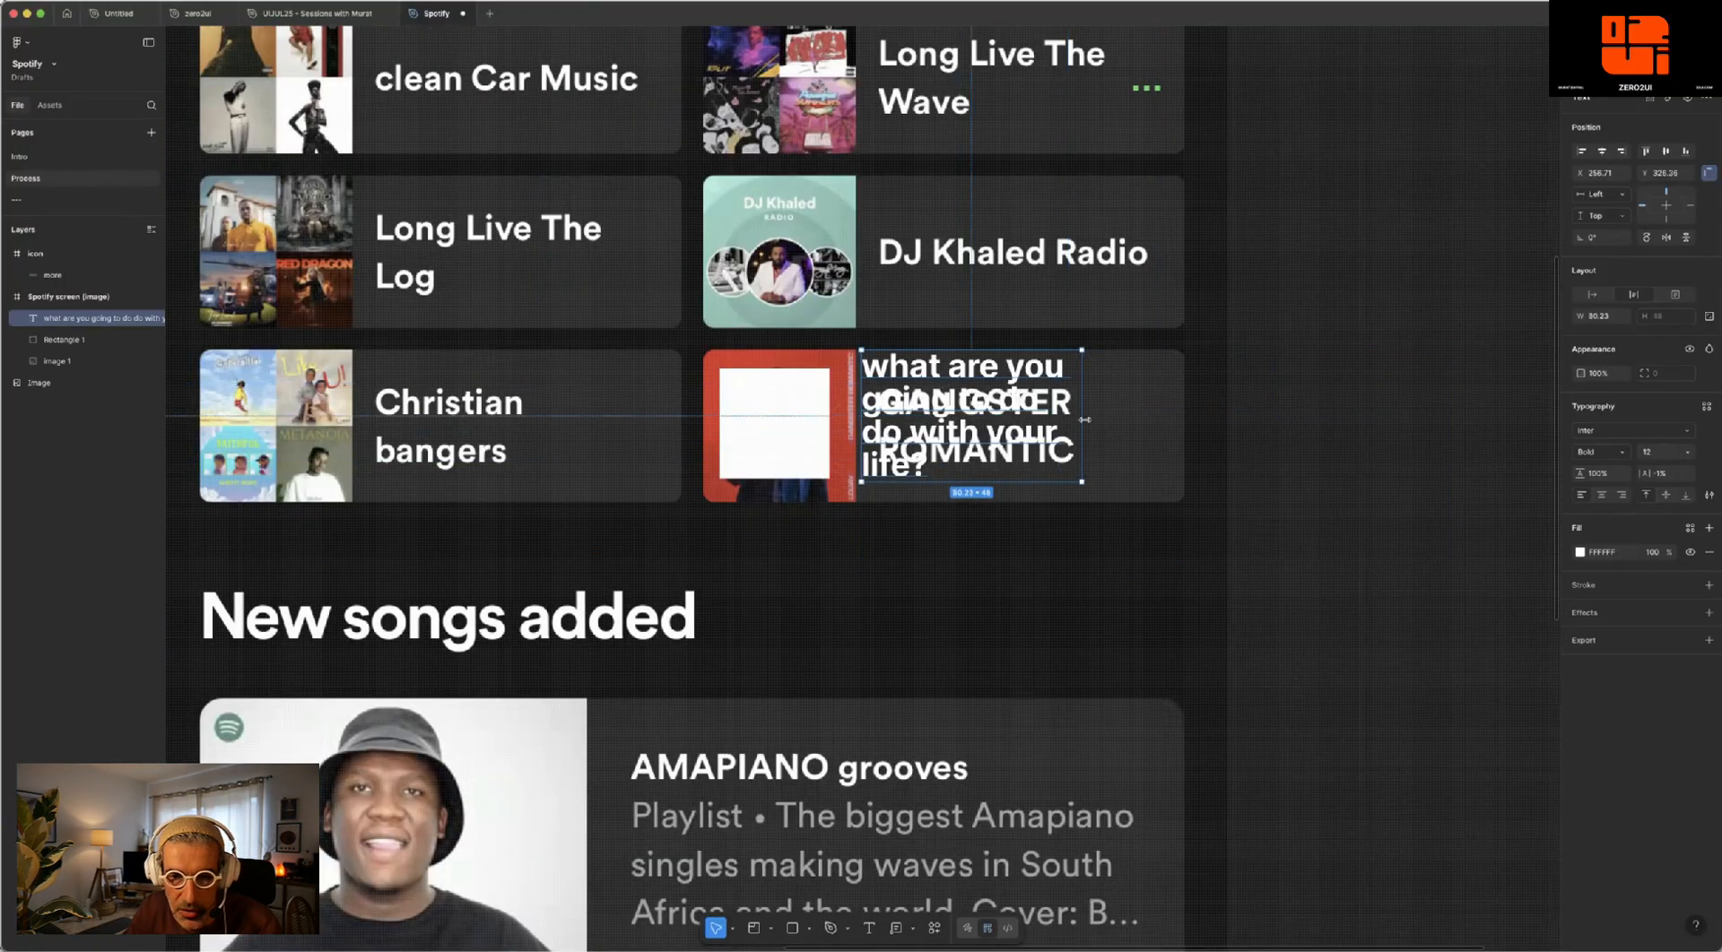
scroll(1085, 420, "up", 4)
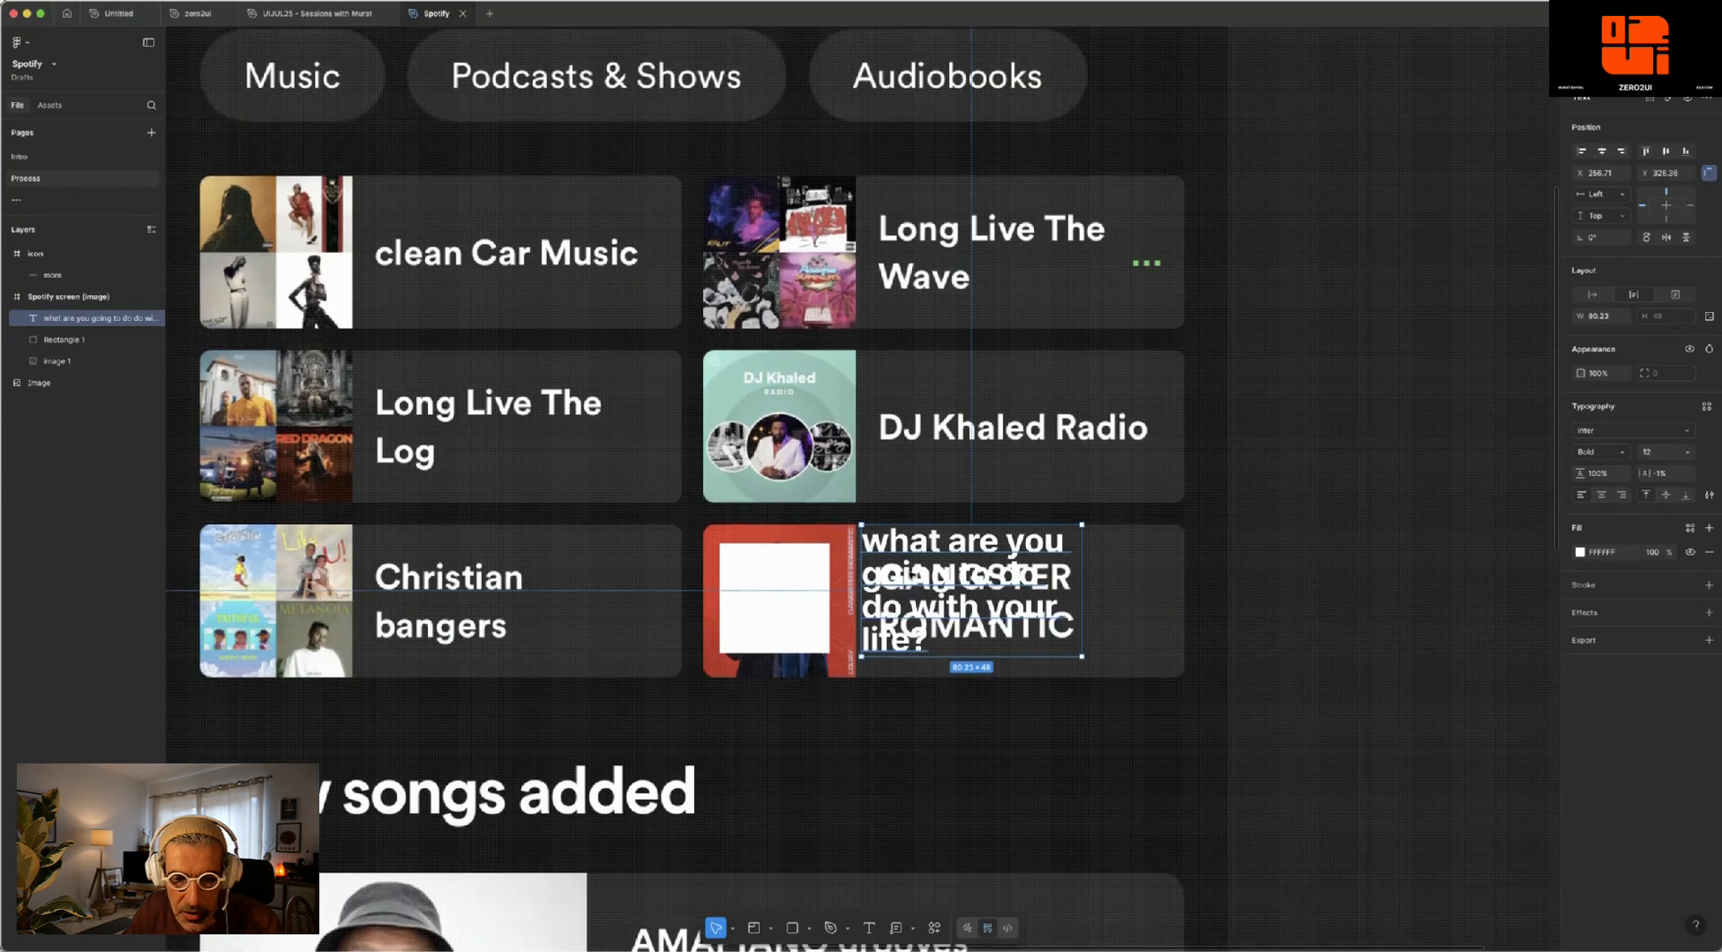
- Place the headline over the Long Live The Wave title and fill it with red sampled from the GANGSTER ROMANTIC cover
left_click_drag(911, 576, 923, 251)
key("i")
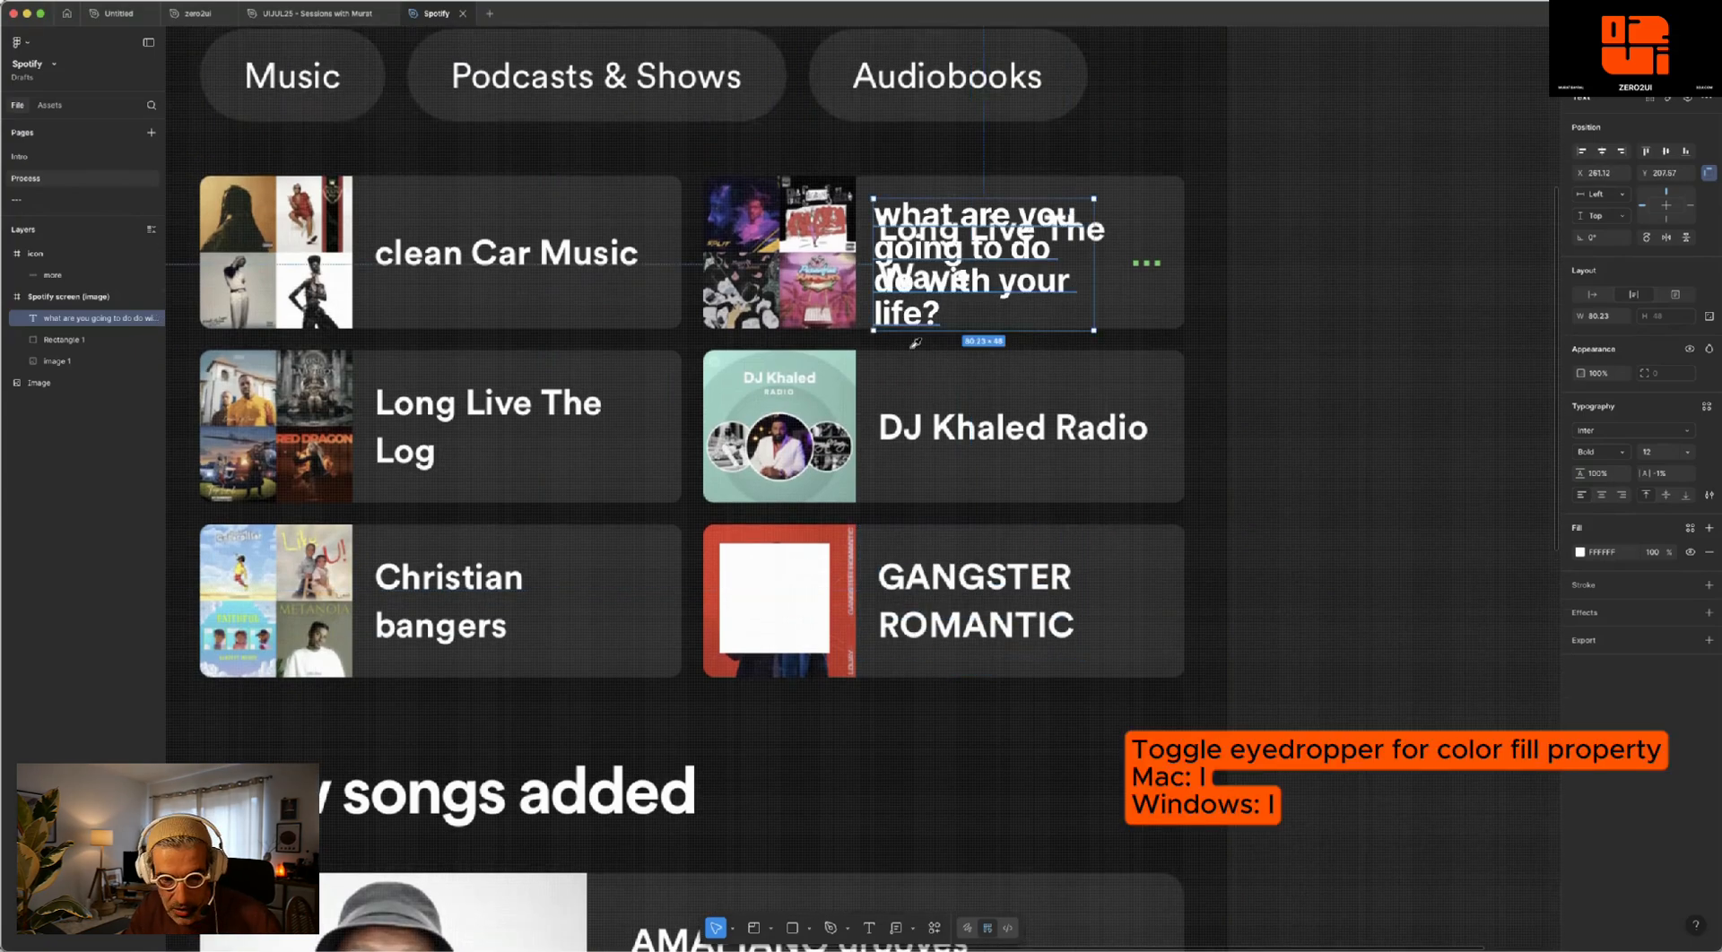
left_click(843, 574)
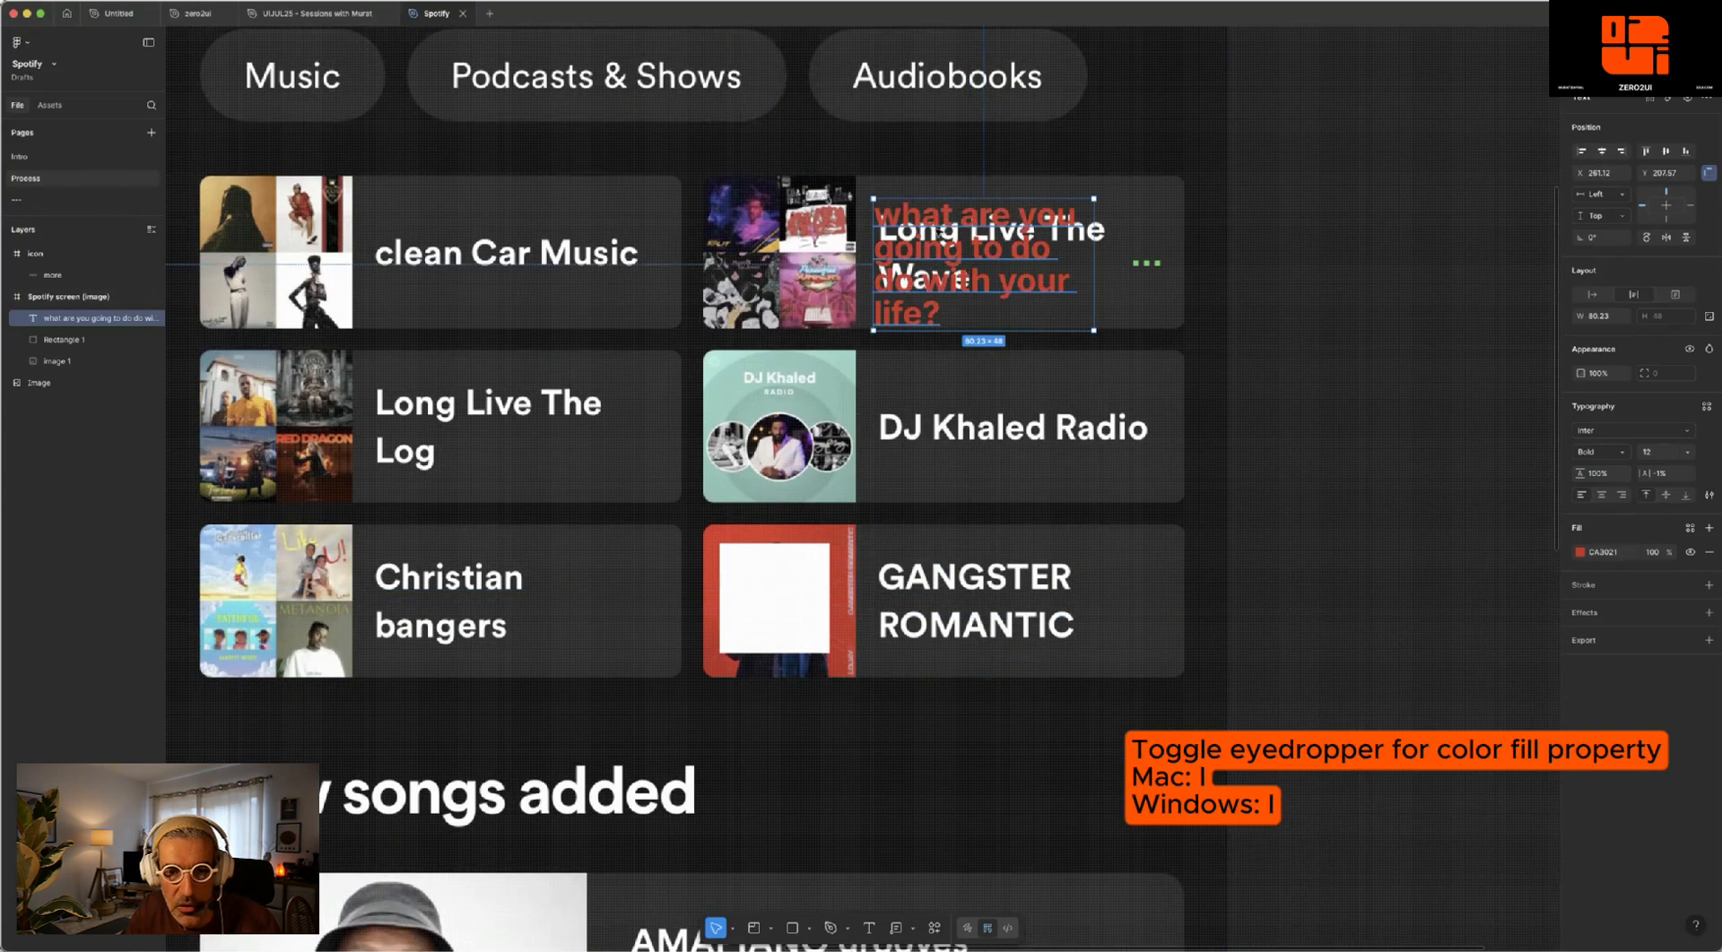
- Align the red headline with the start of the Long Live The Wave title and widen its box to about 82
left_click_drag(939, 230, 945, 237)
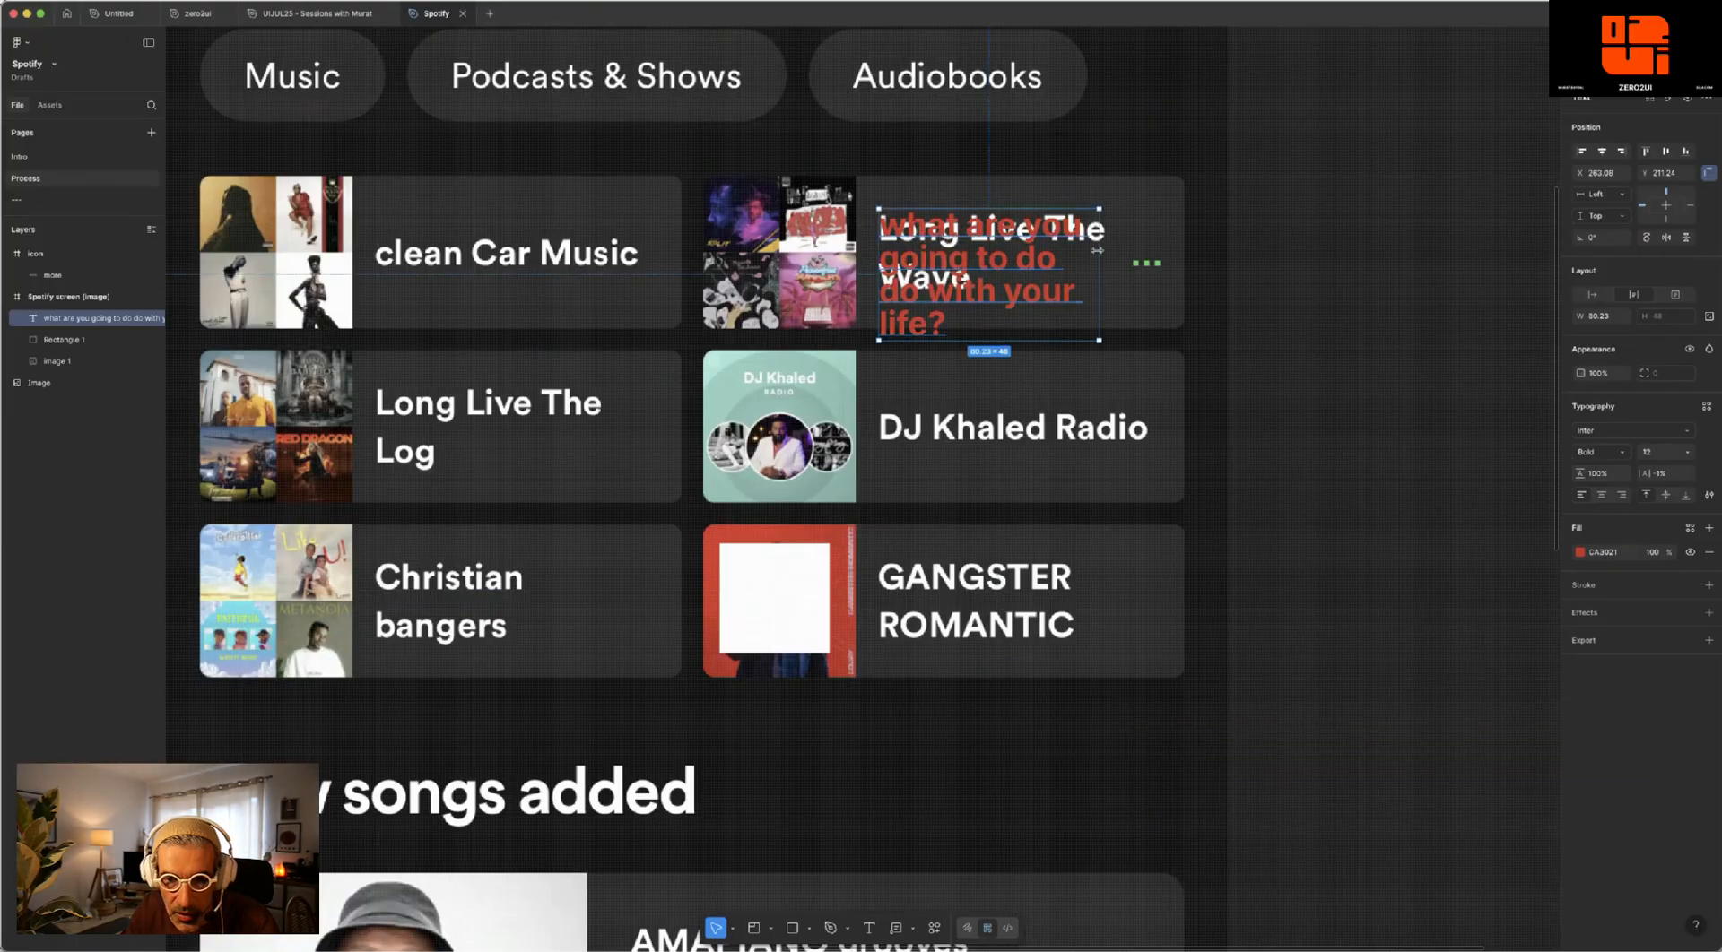
left_click_drag(1100, 247, 1105, 245)
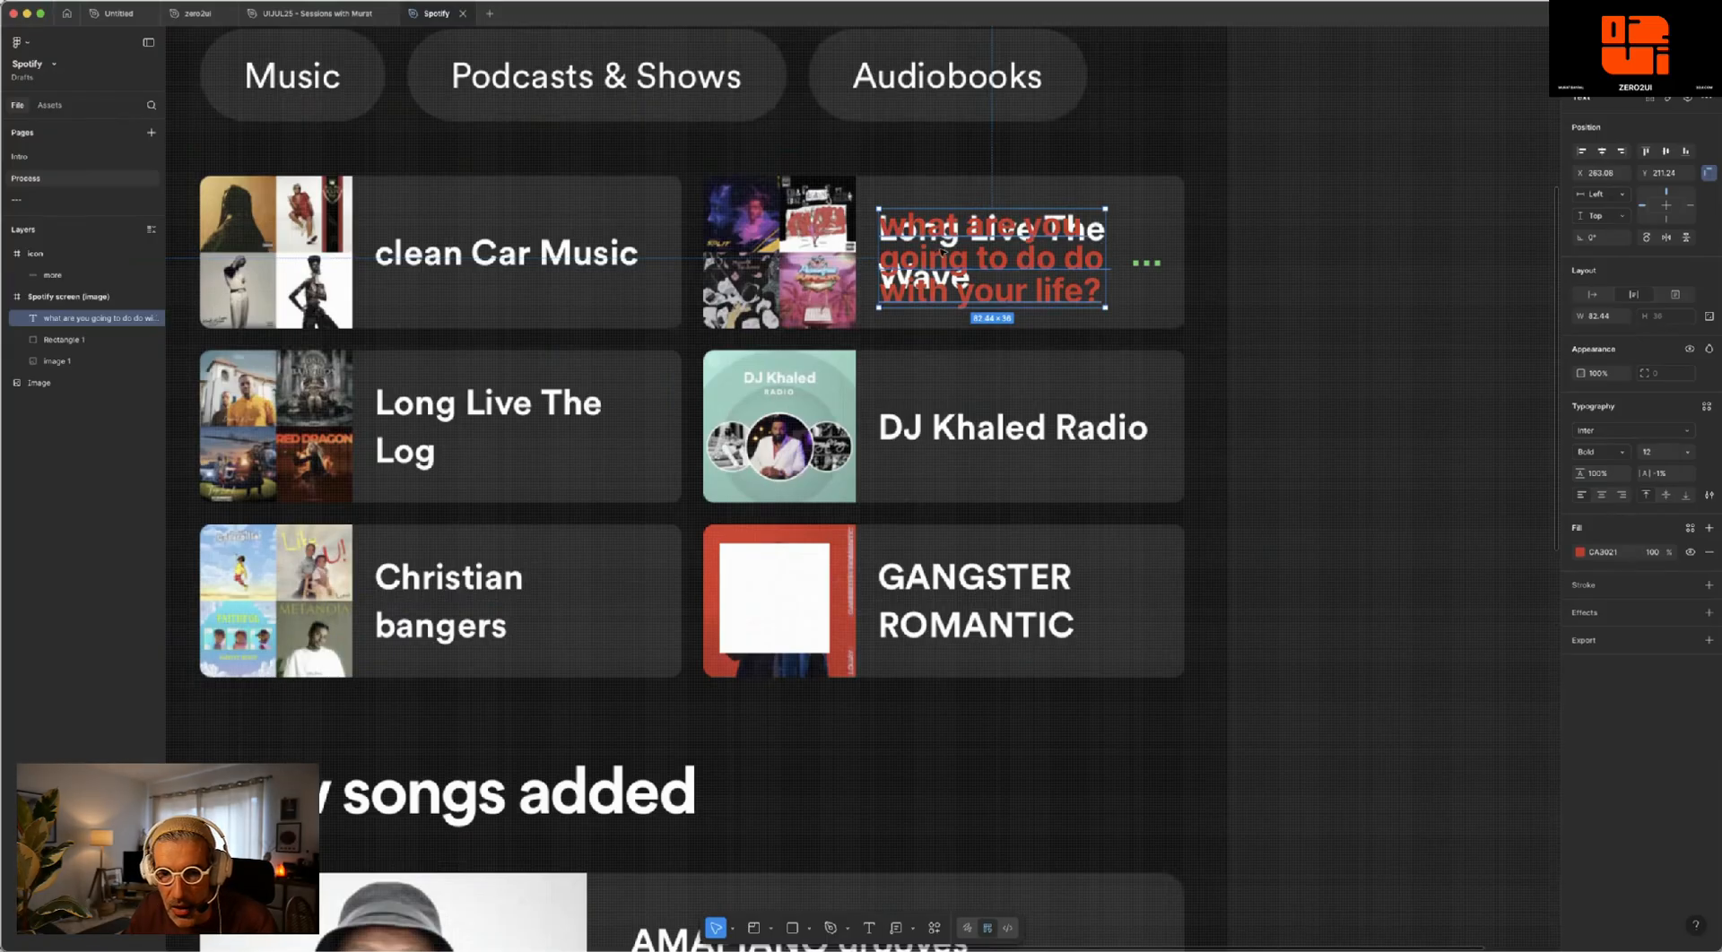
- Move the red headline outside the Spotify screen frame and set its letter case to Title case
left_click_drag(943, 253, 1350, 246)
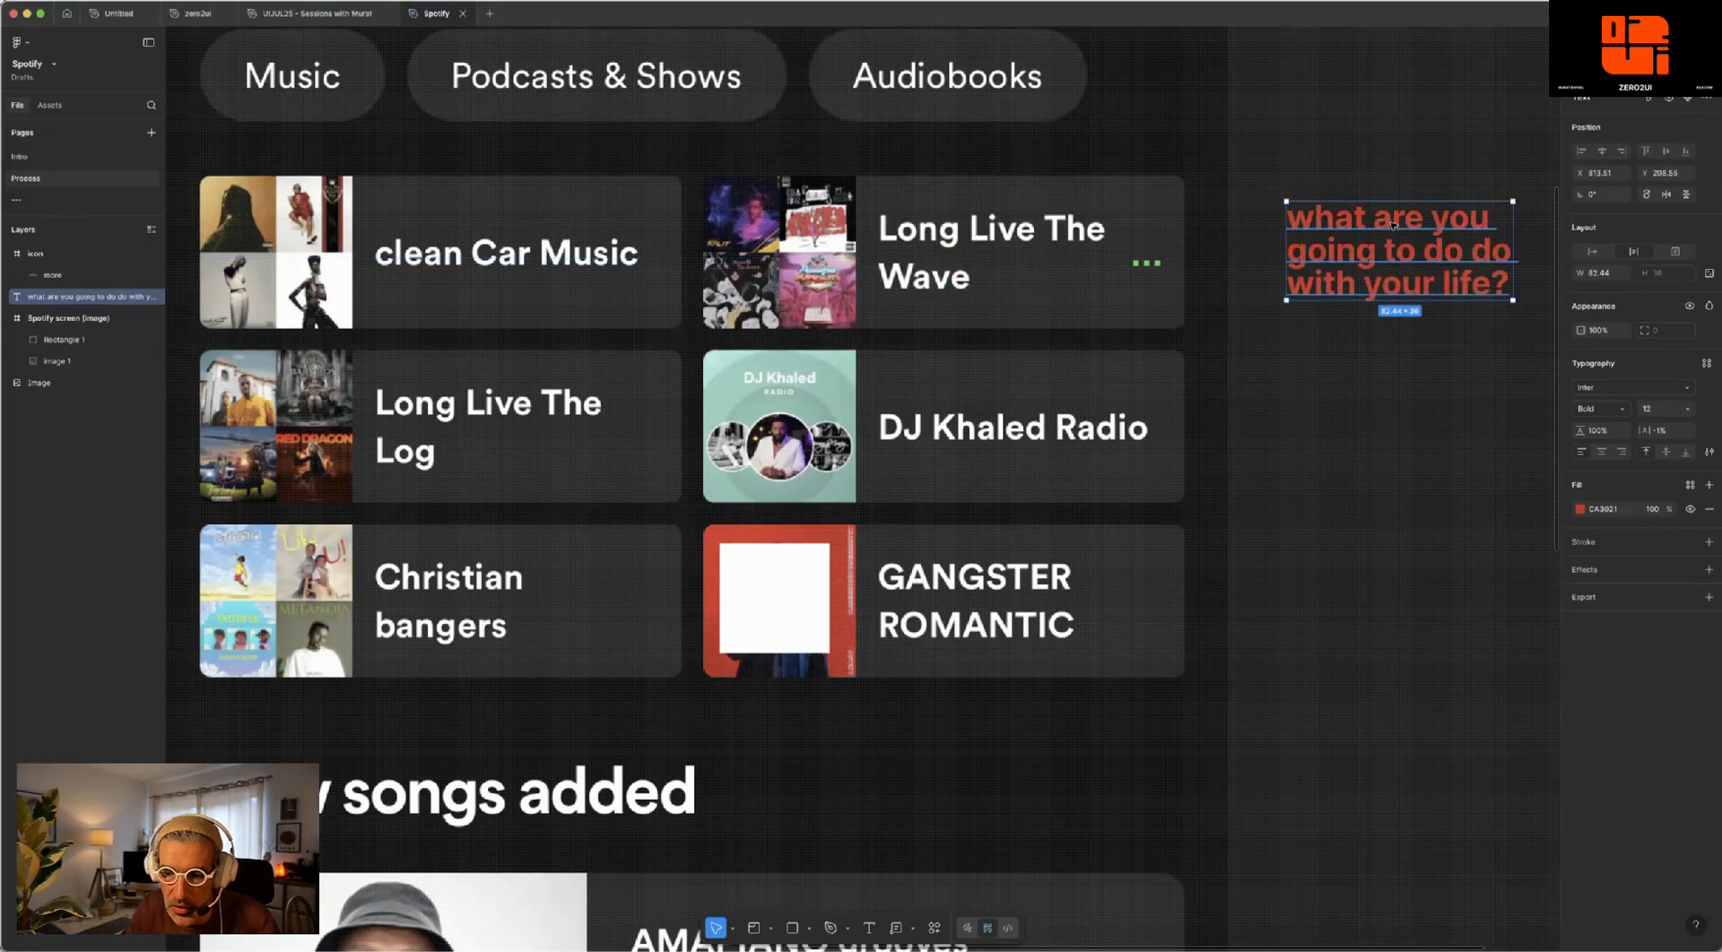
scroll(1392, 225, "right", 1)
scroll(1472, 567, "right", 2)
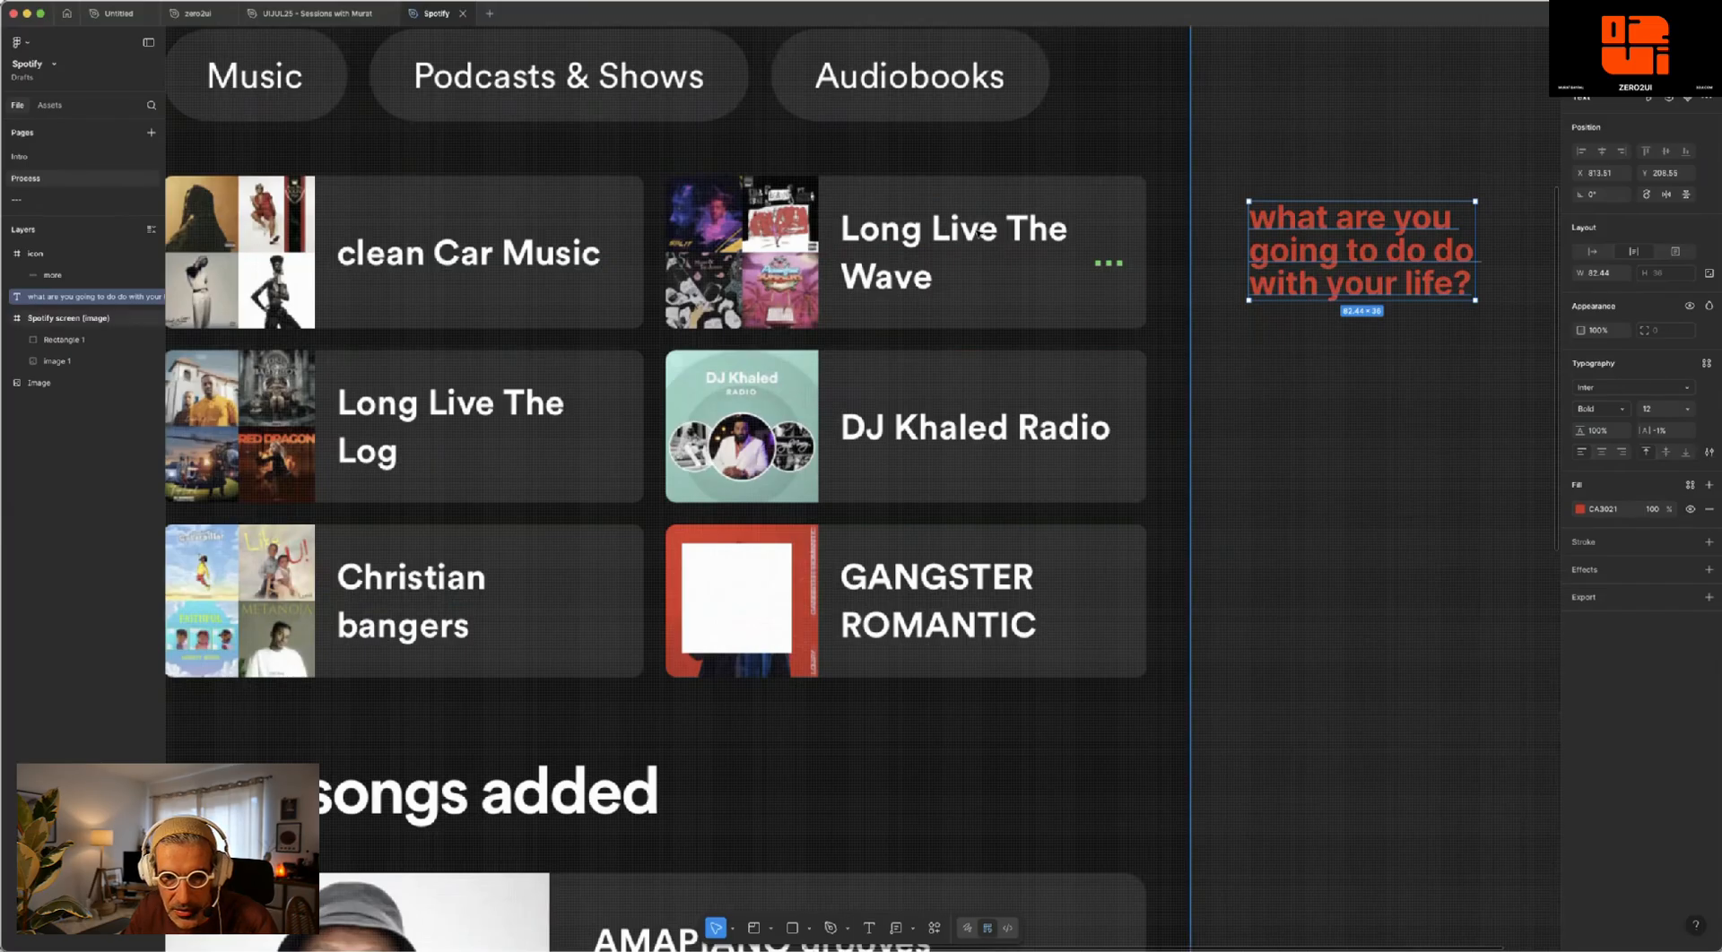
left_click(1708, 452)
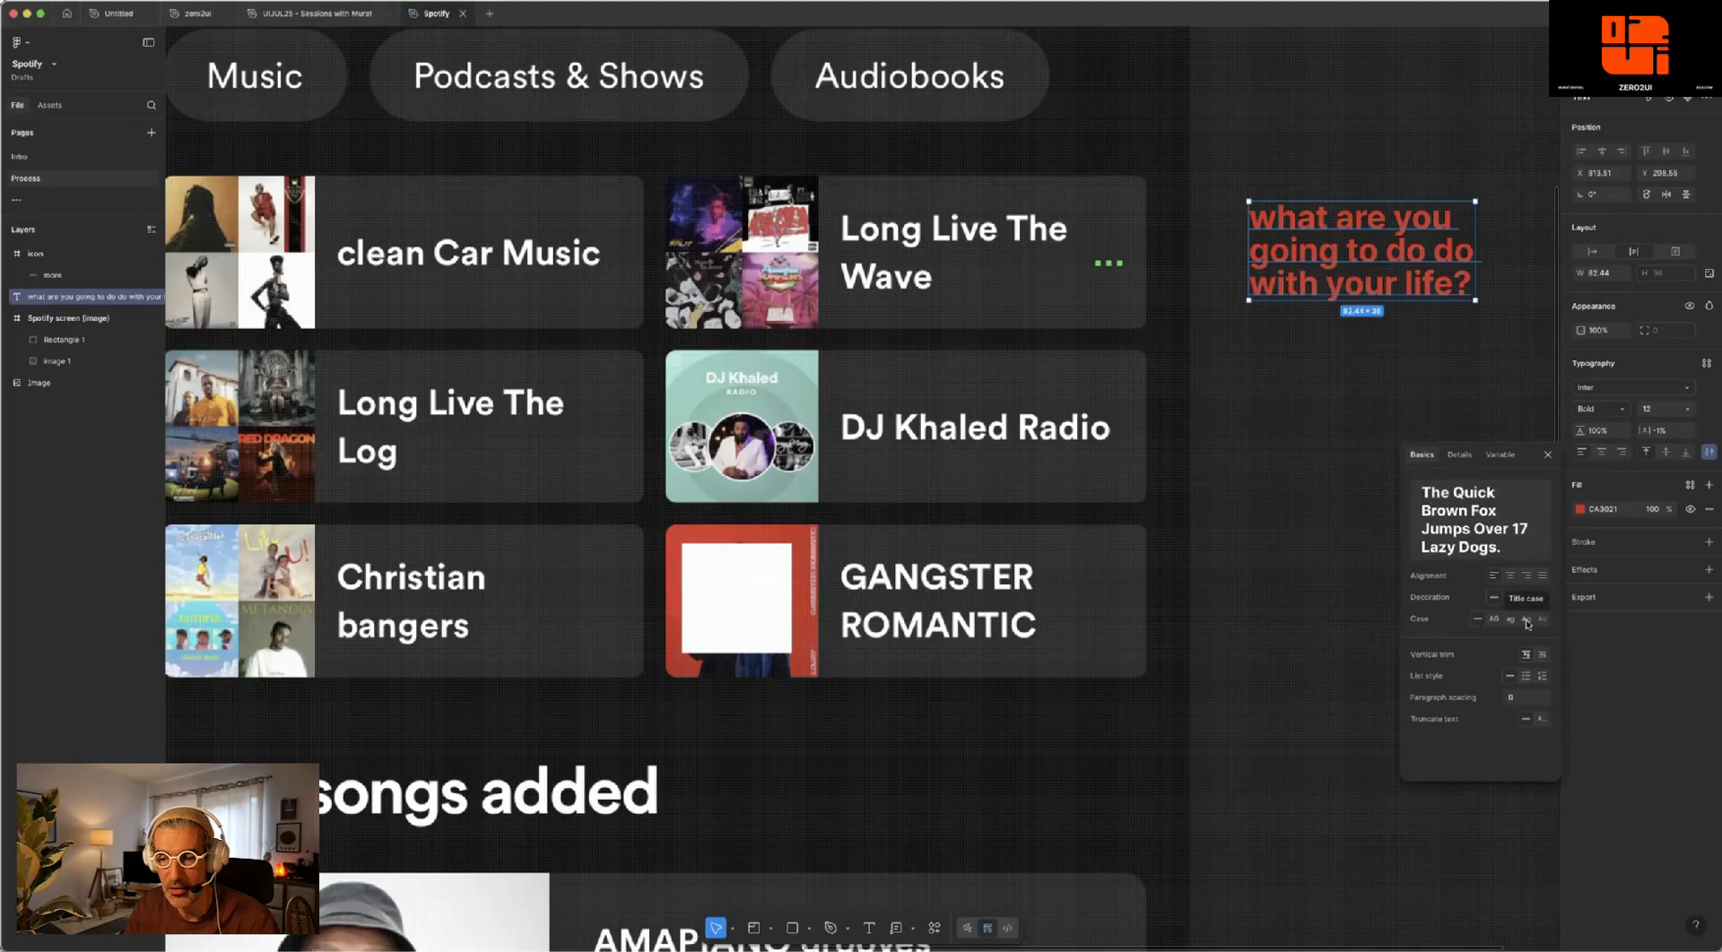
left_click(1527, 620)
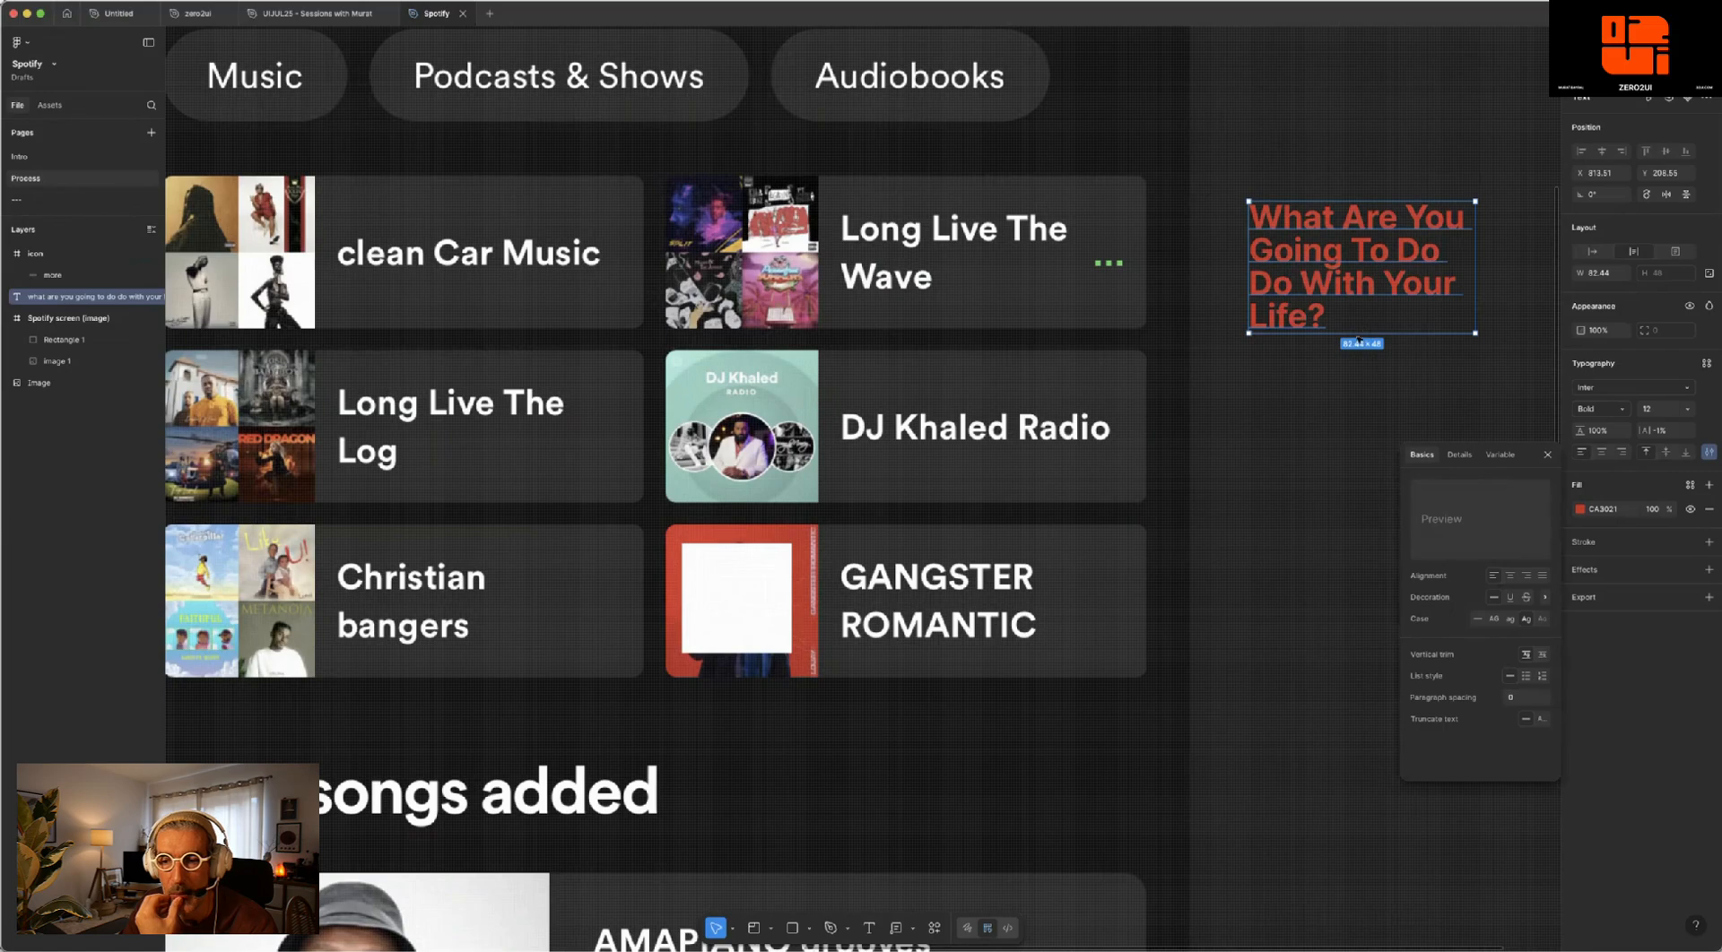
left_click(1358, 339)
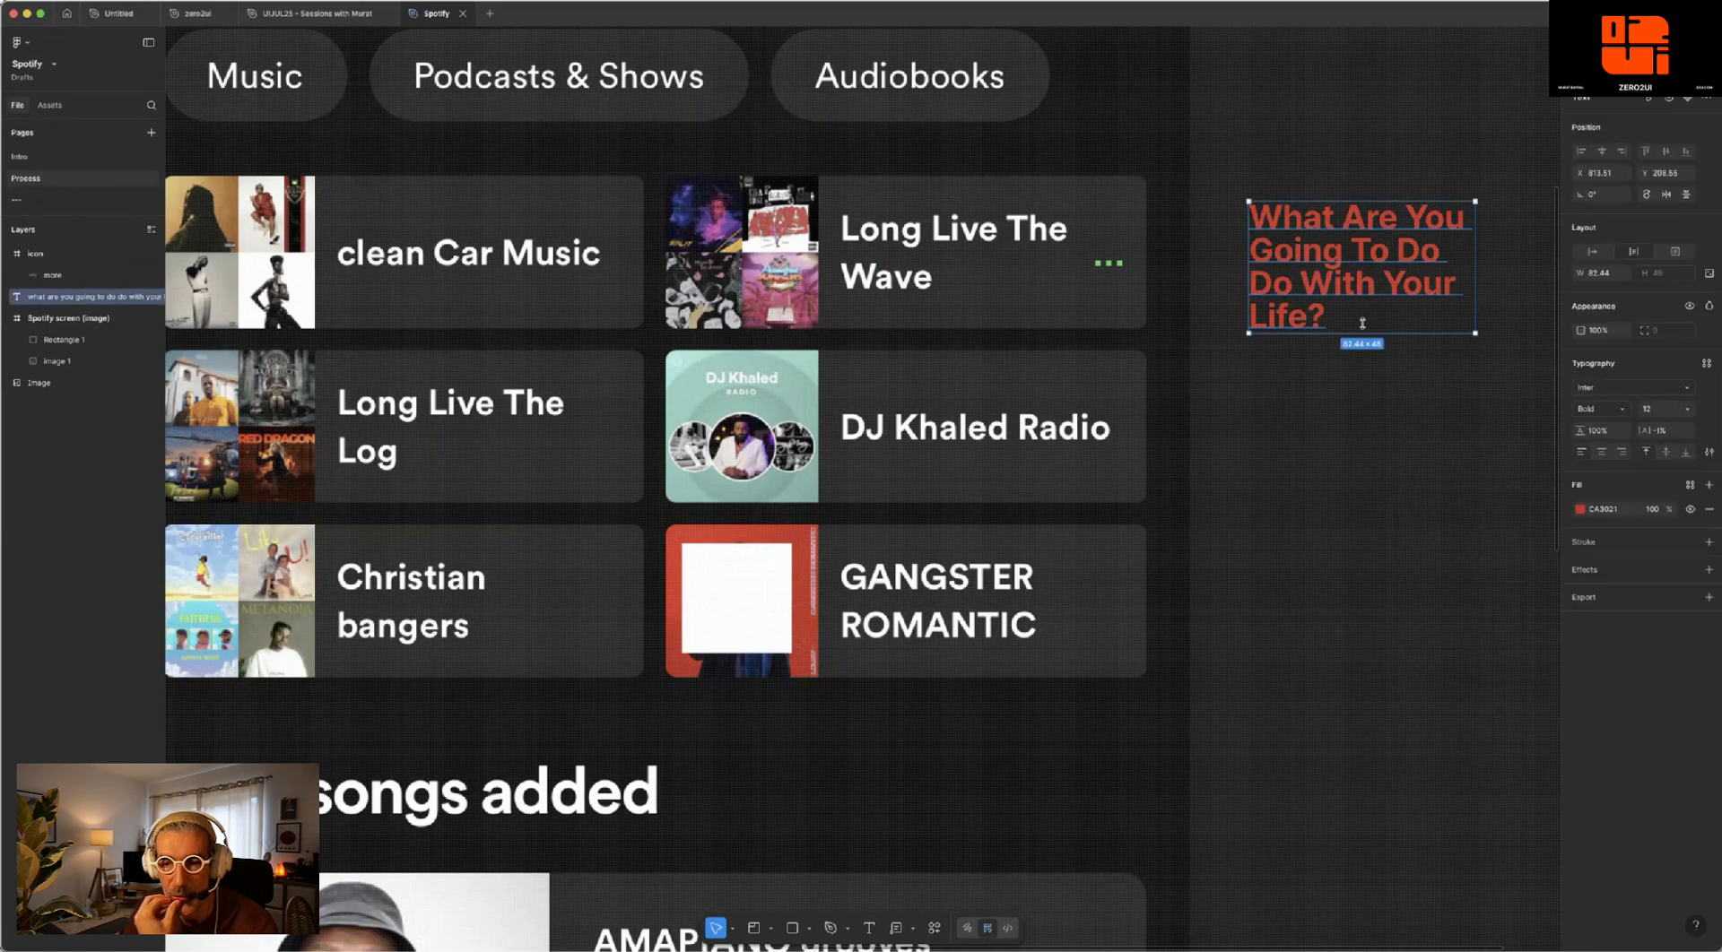
- Reduce the headline's text box to about two lines, 24 high, and turn on text truncation
left_click_drag(1362, 323, 998, 278)
left_click_drag(928, 233, 1351, 236)
left_click(1708, 452)
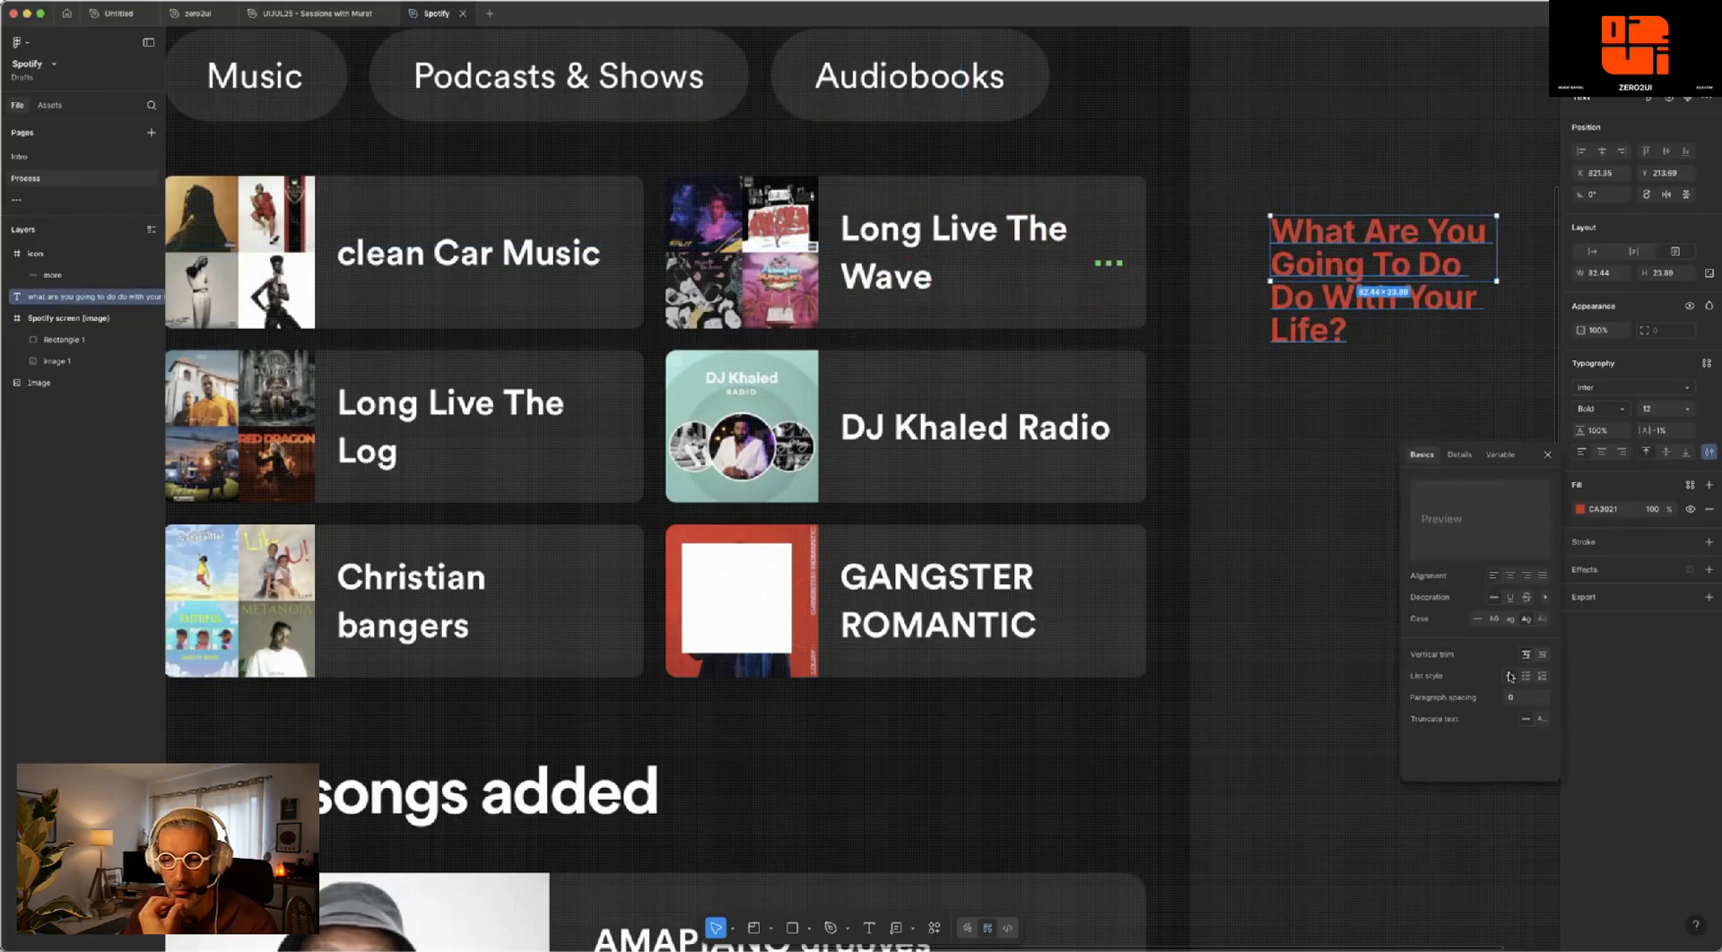
left_click(1540, 720)
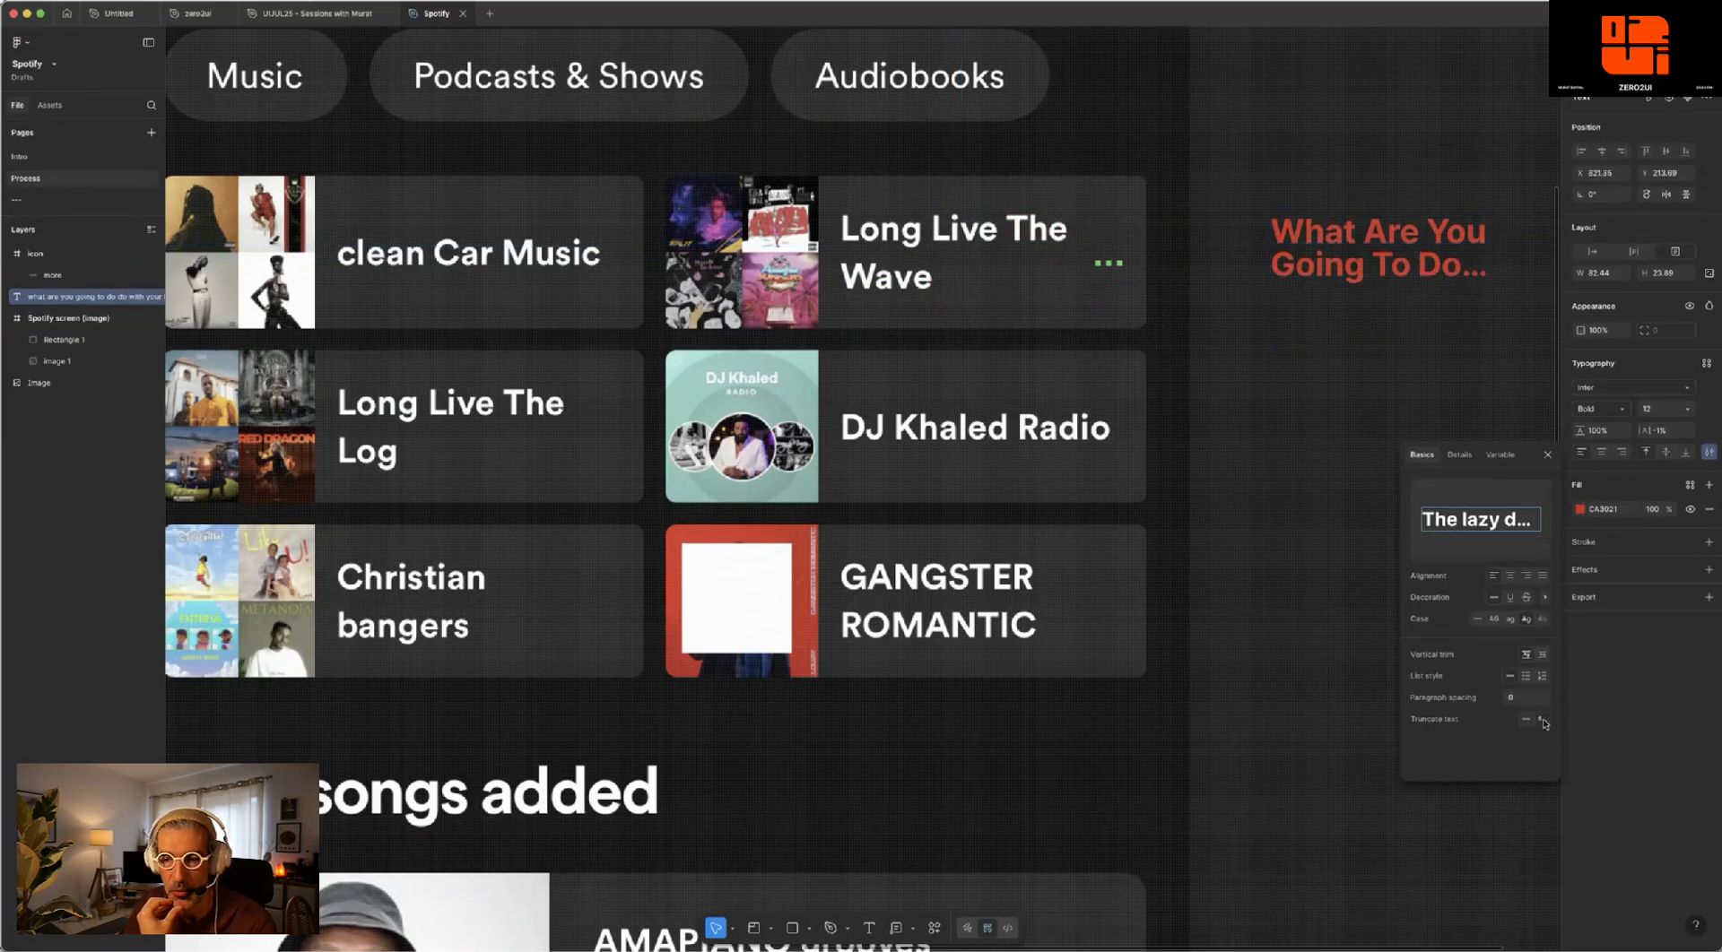
- Move the truncated headline back over the Long Live The Wave title
left_click(935, 229)
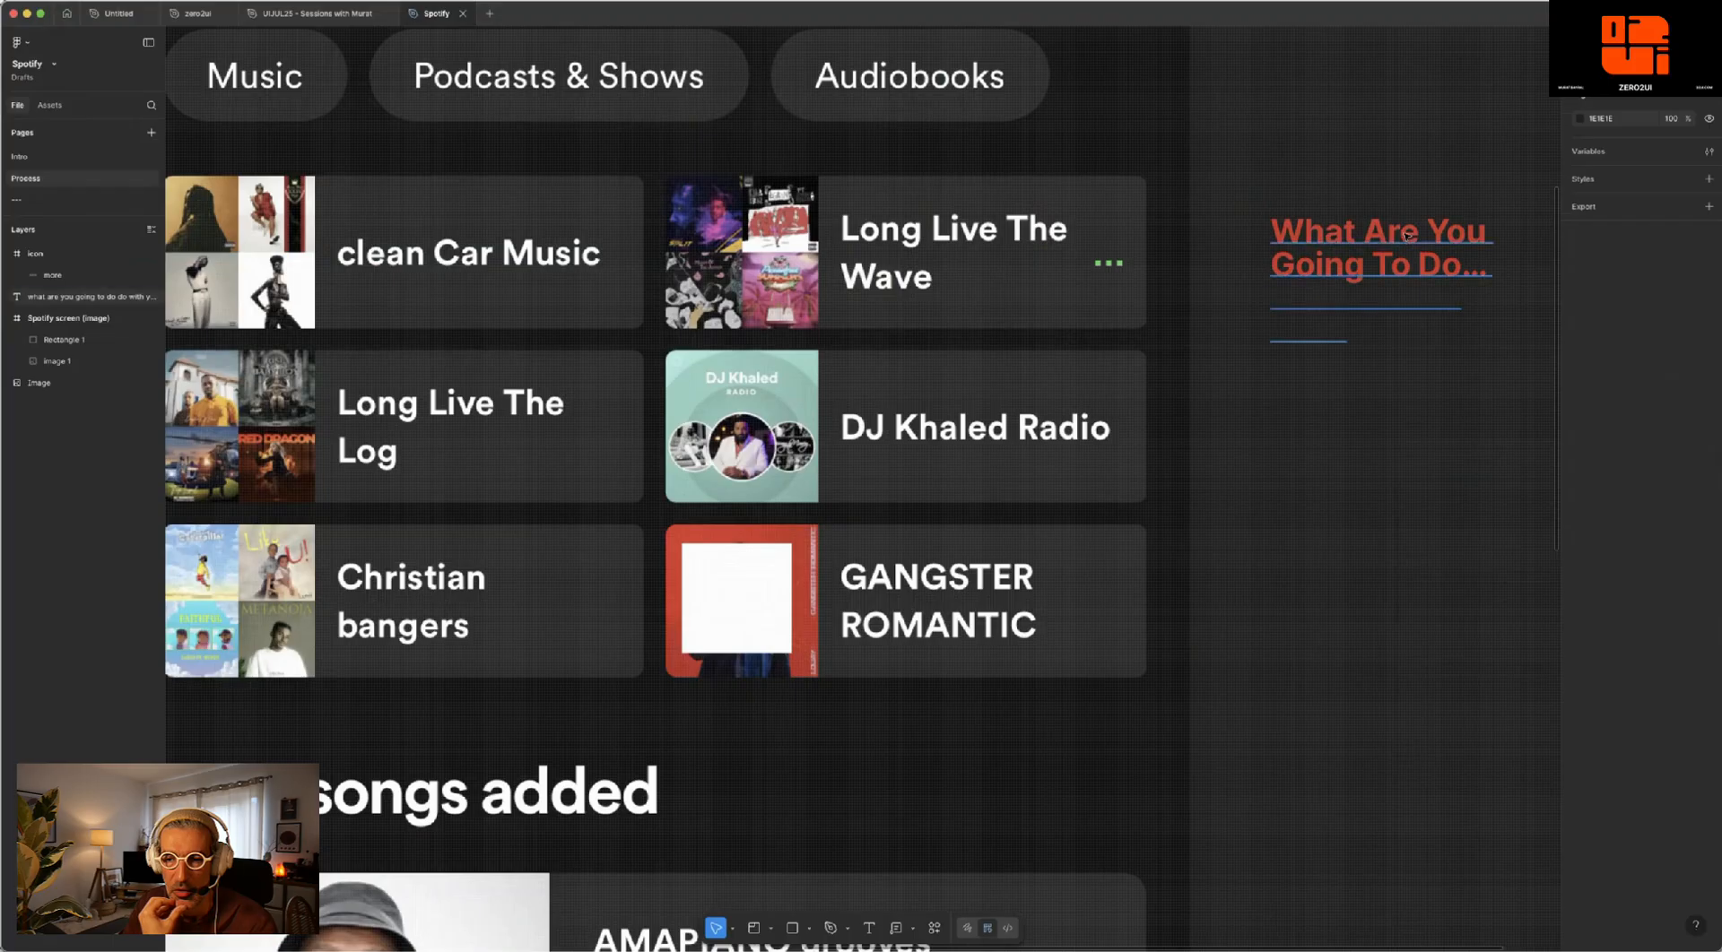
left_click(1303, 238)
left_click_drag(1304, 238, 983, 232)
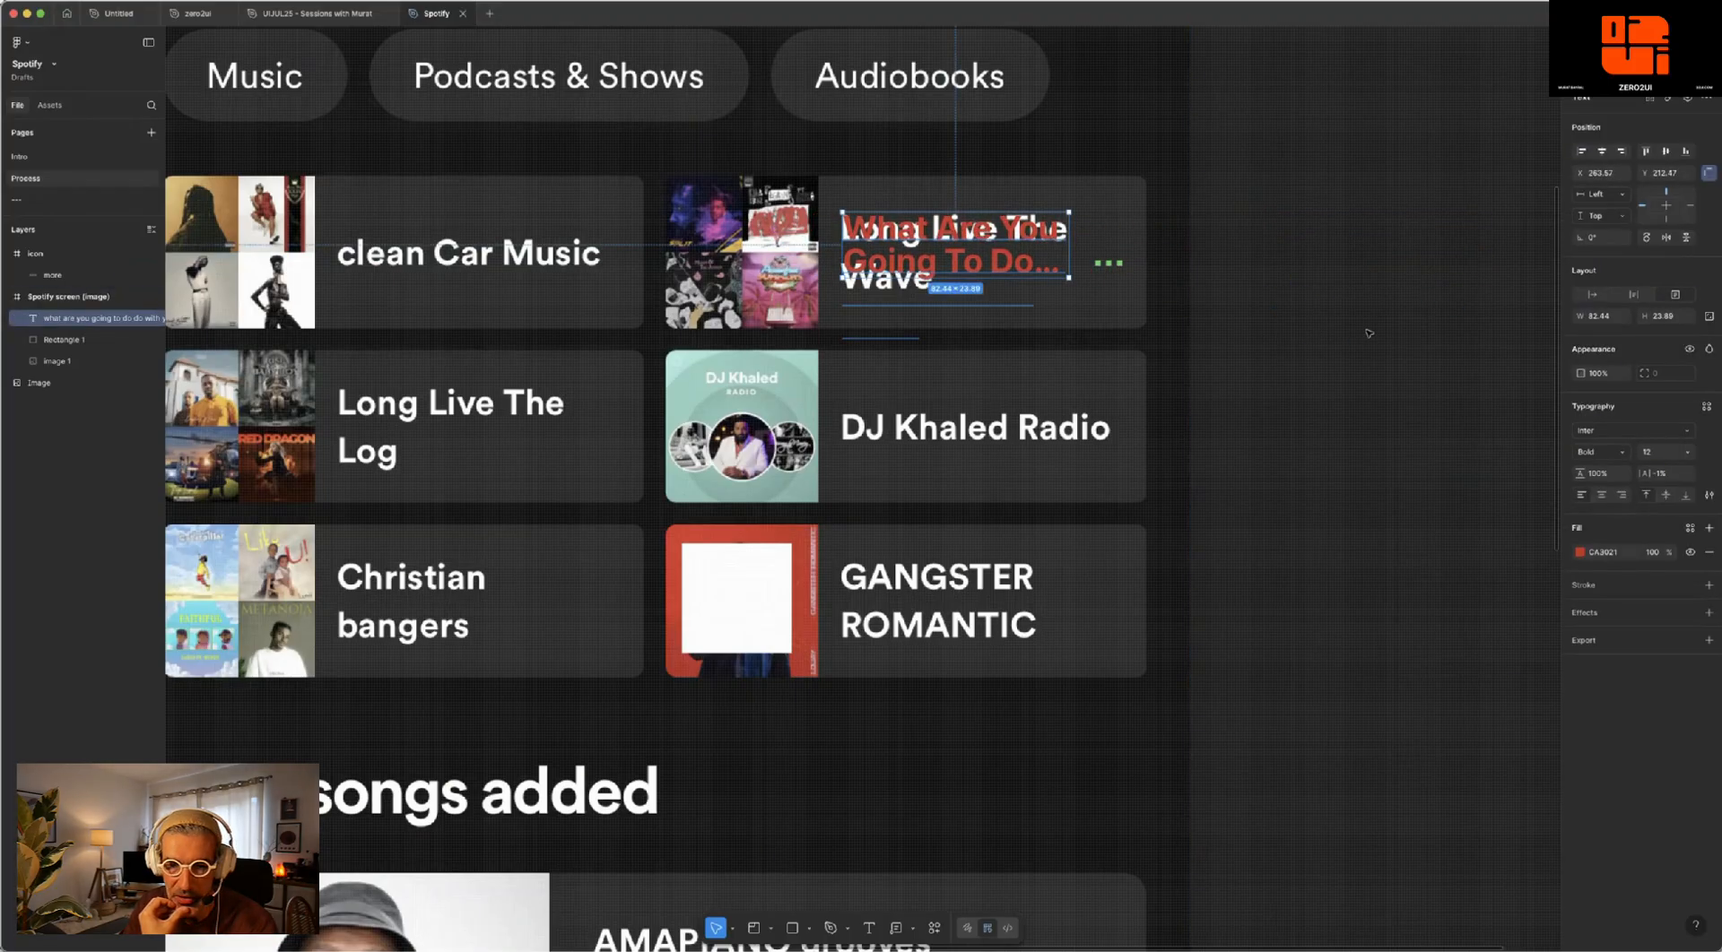
- Set the headline's line height to 130% and increase its box height to about 37 to fit two lines
left_click(1602, 473)
type("110")
key("Return")
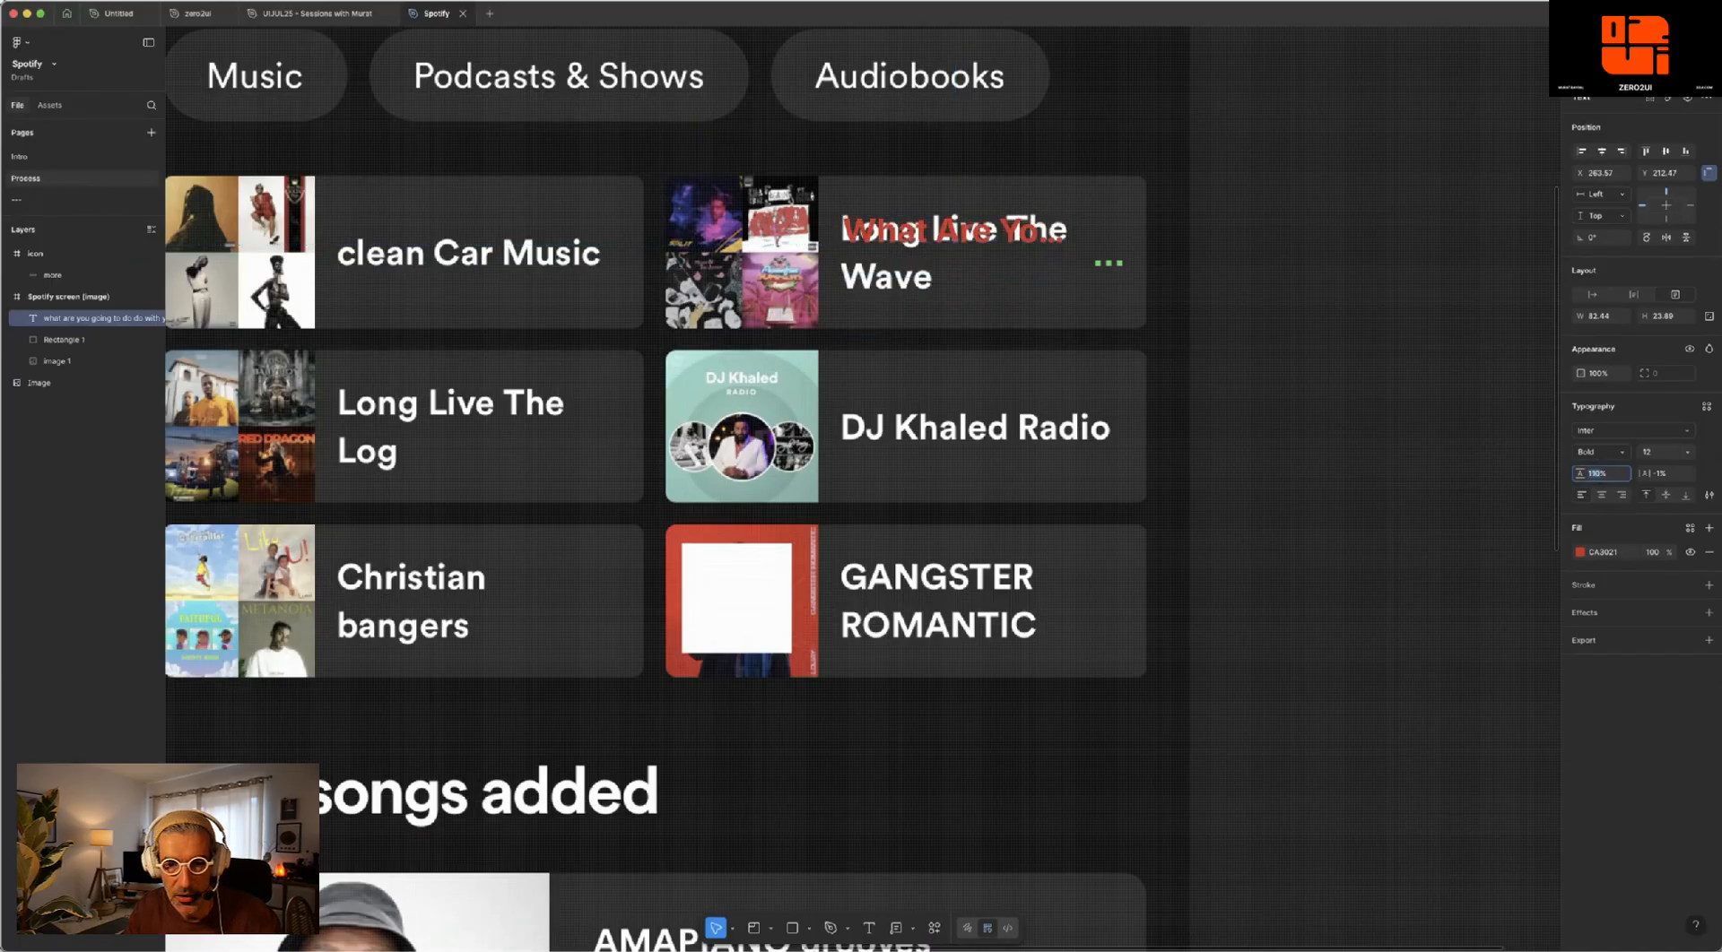
type("130")
key("Return")
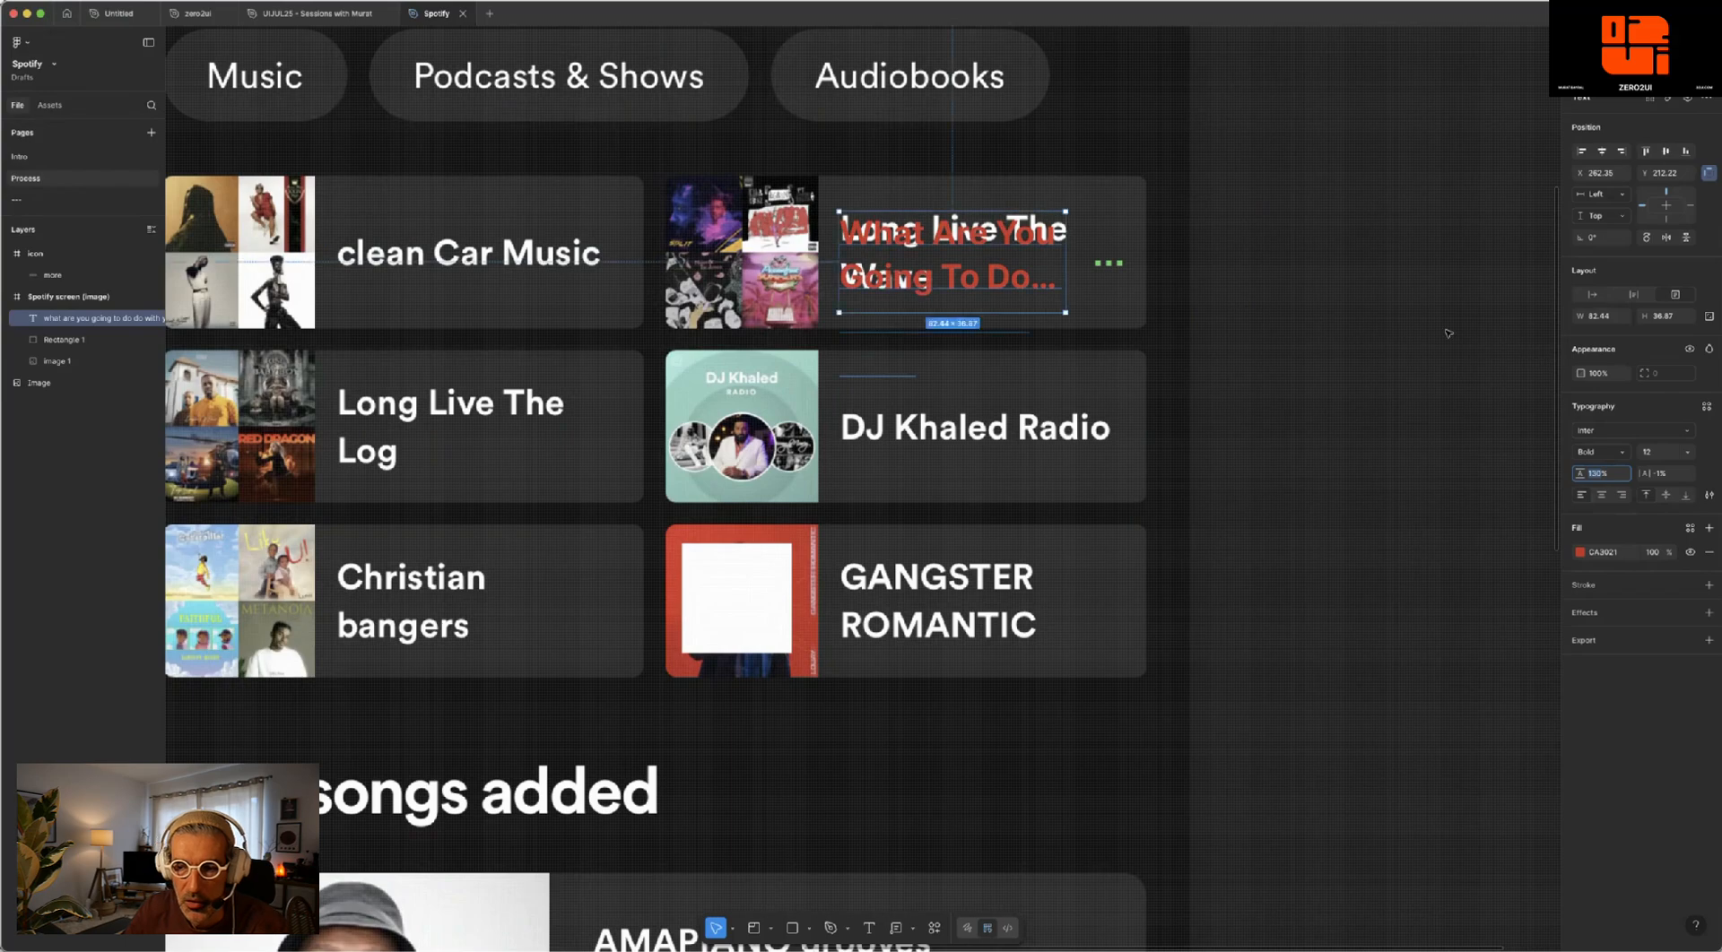
- Set the headline's font size to 13, realign it with the title underneath and widen its box to about 87
left_click(1660, 455)
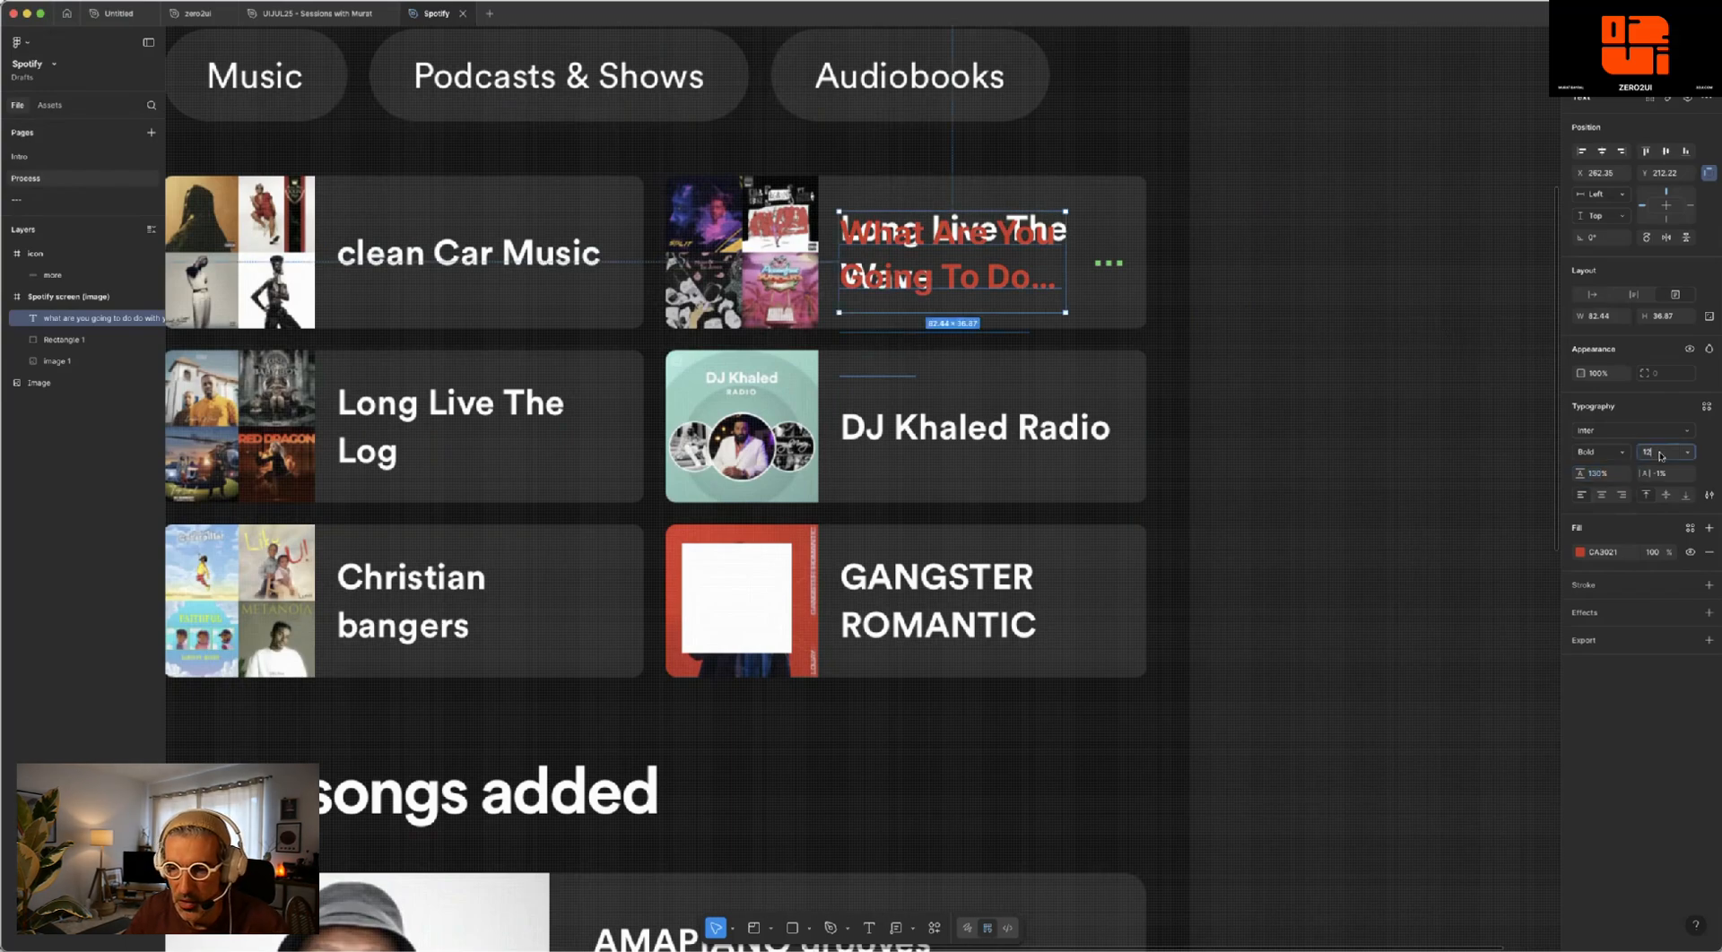
key("Return")
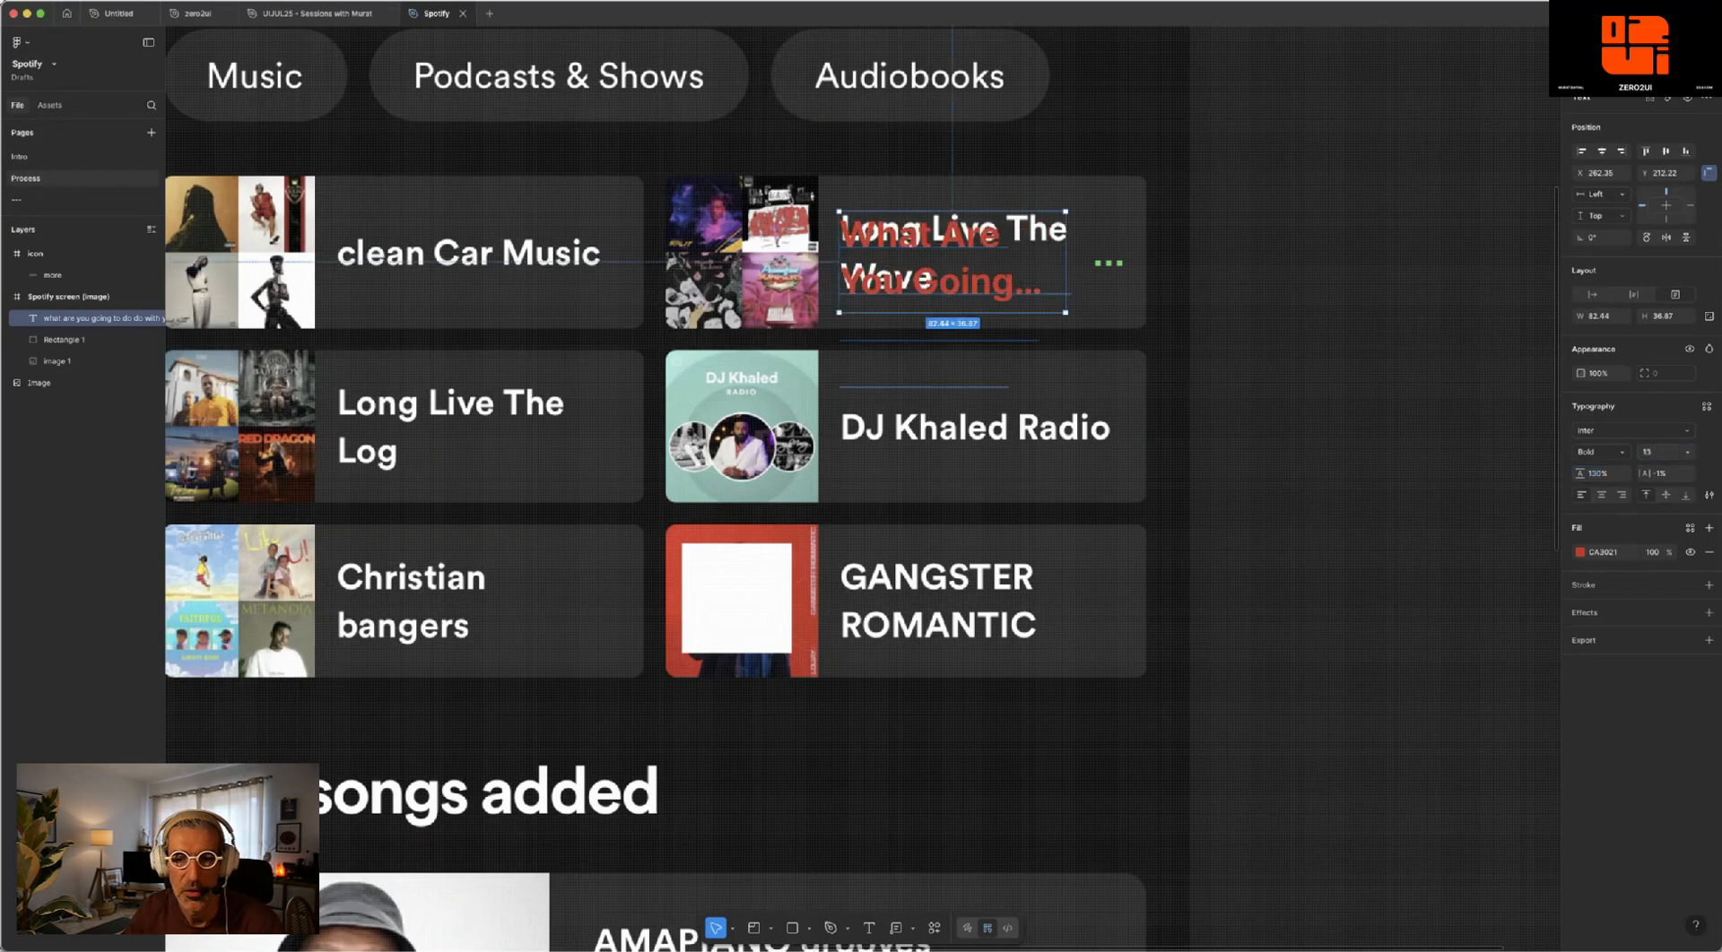
left_click_drag(944, 256, 940, 250)
left_click_drag(1067, 242, 1077, 243)
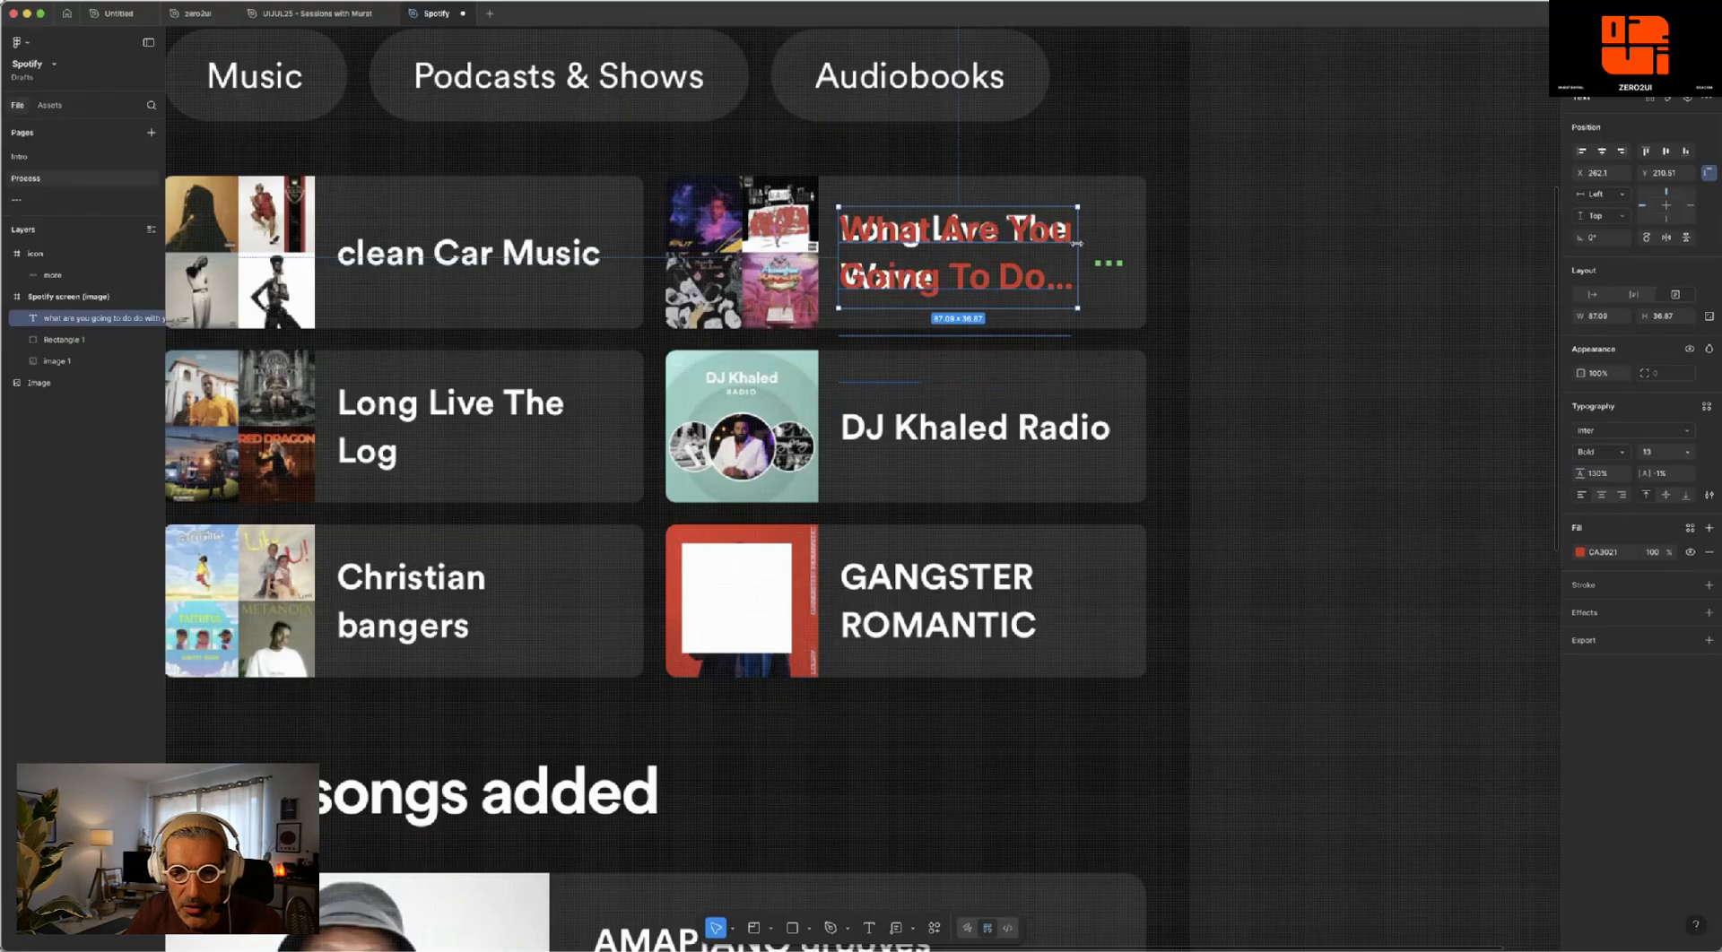
left_click(1333, 230)
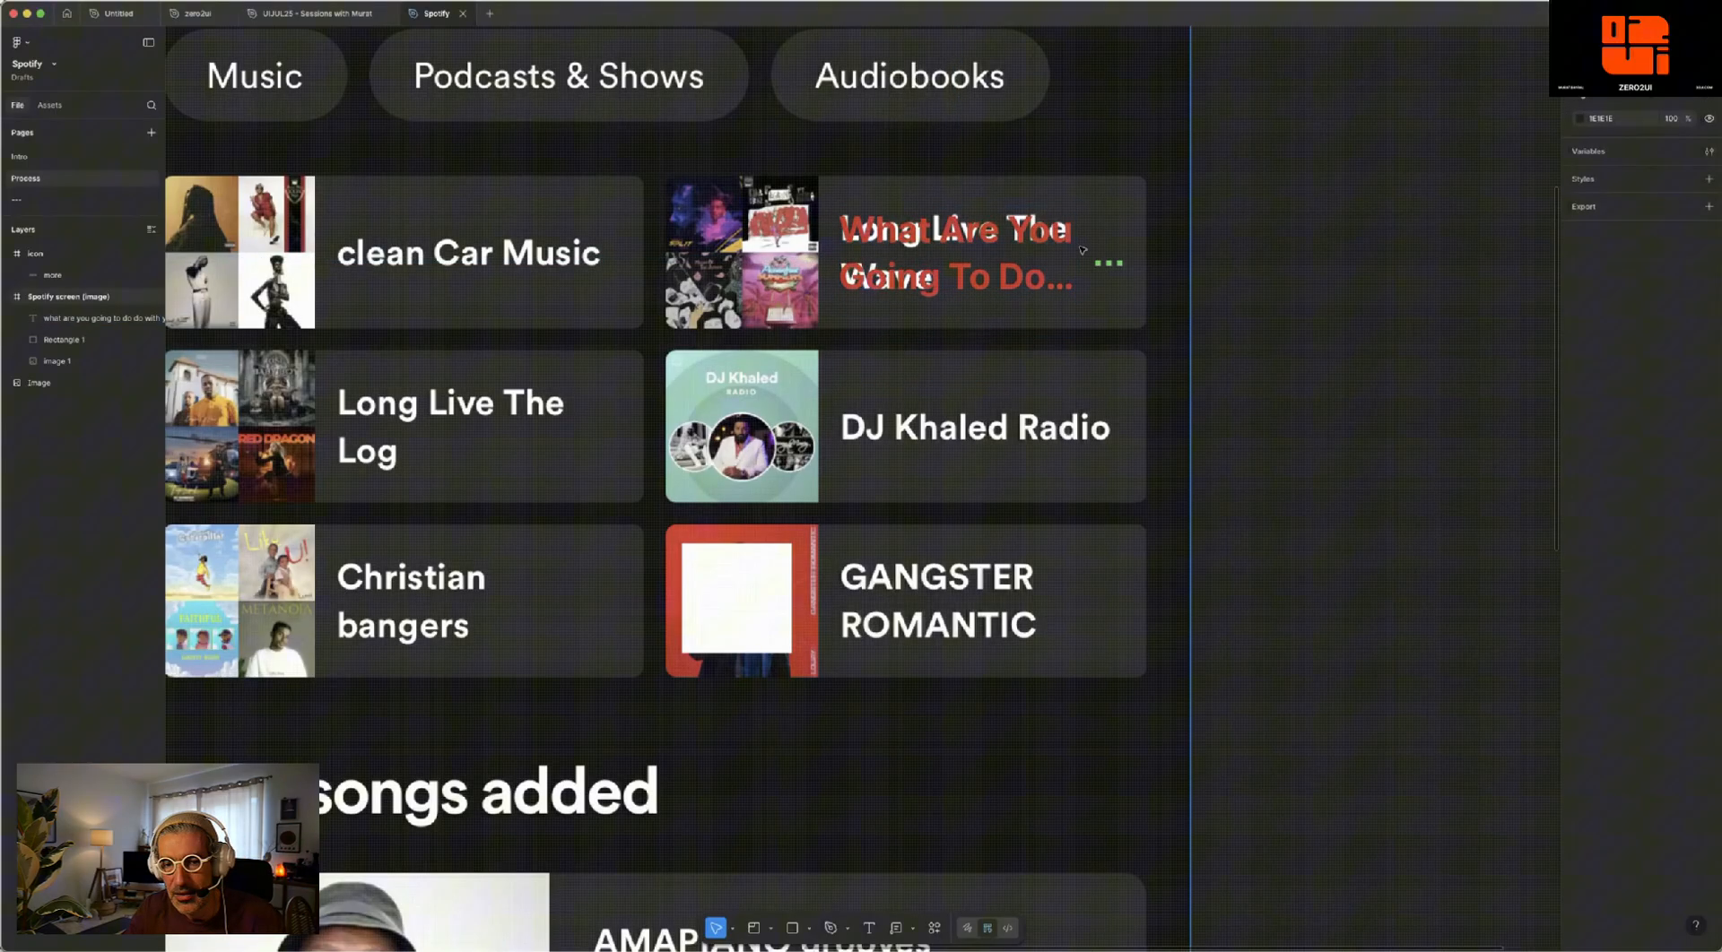
- Try to shrink the three-dot icon by resizing its frame without the Scale tool
left_click(1014, 248)
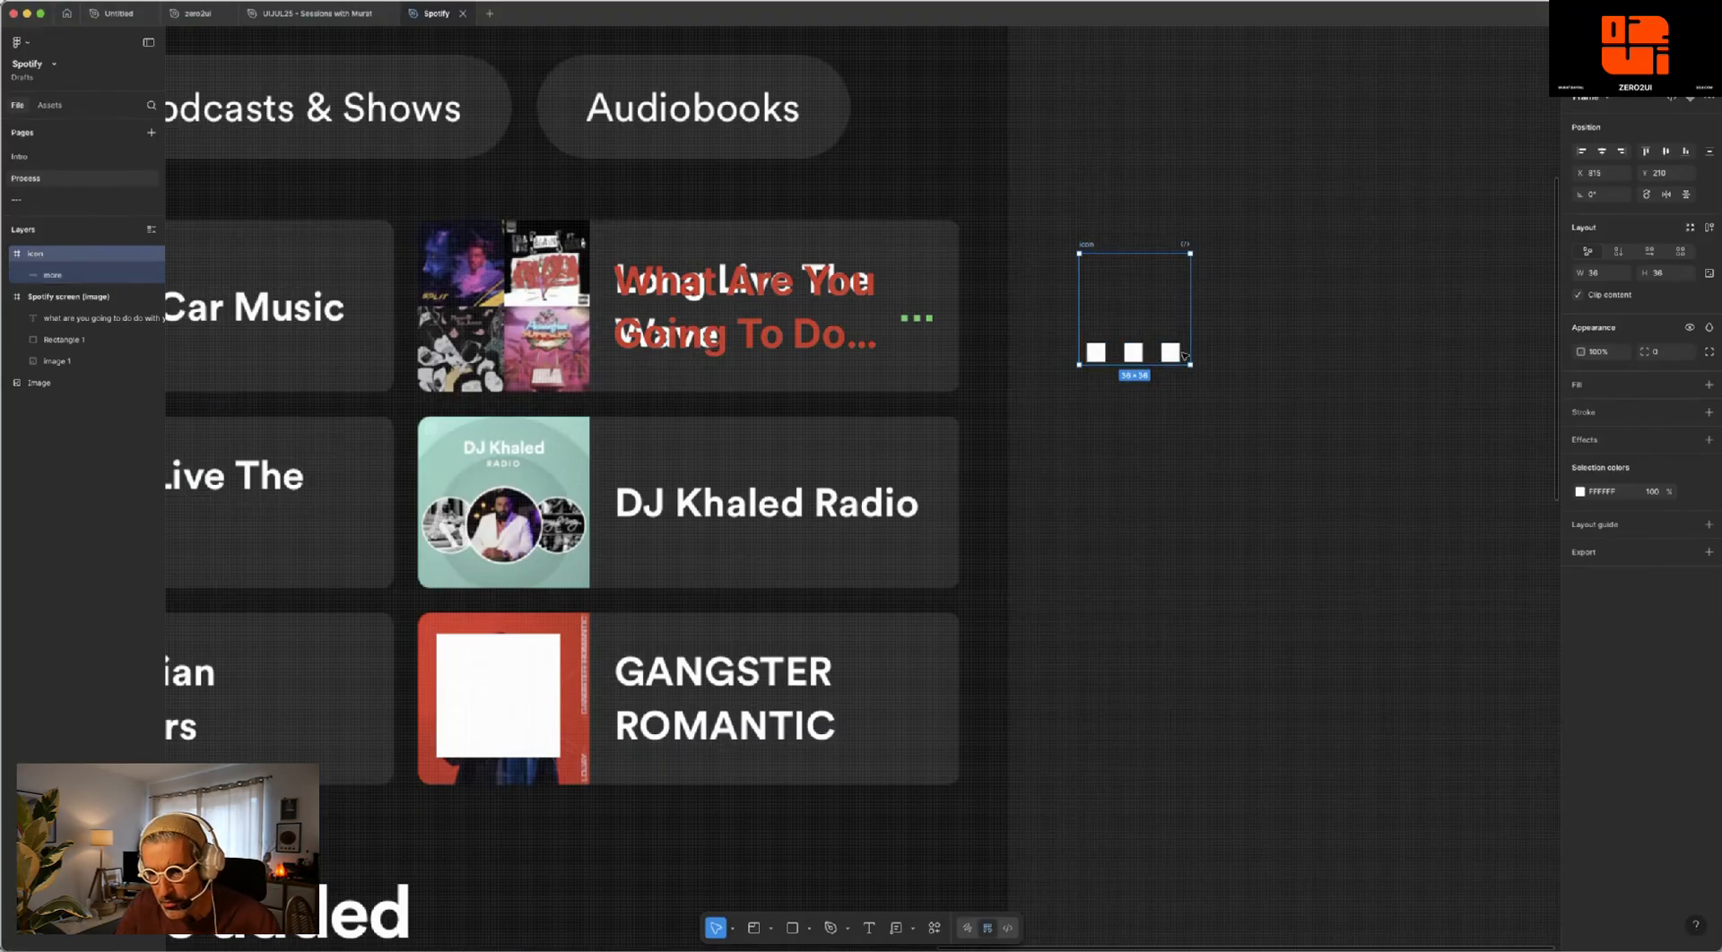
left_click_drag(1189, 364, 1116, 295)
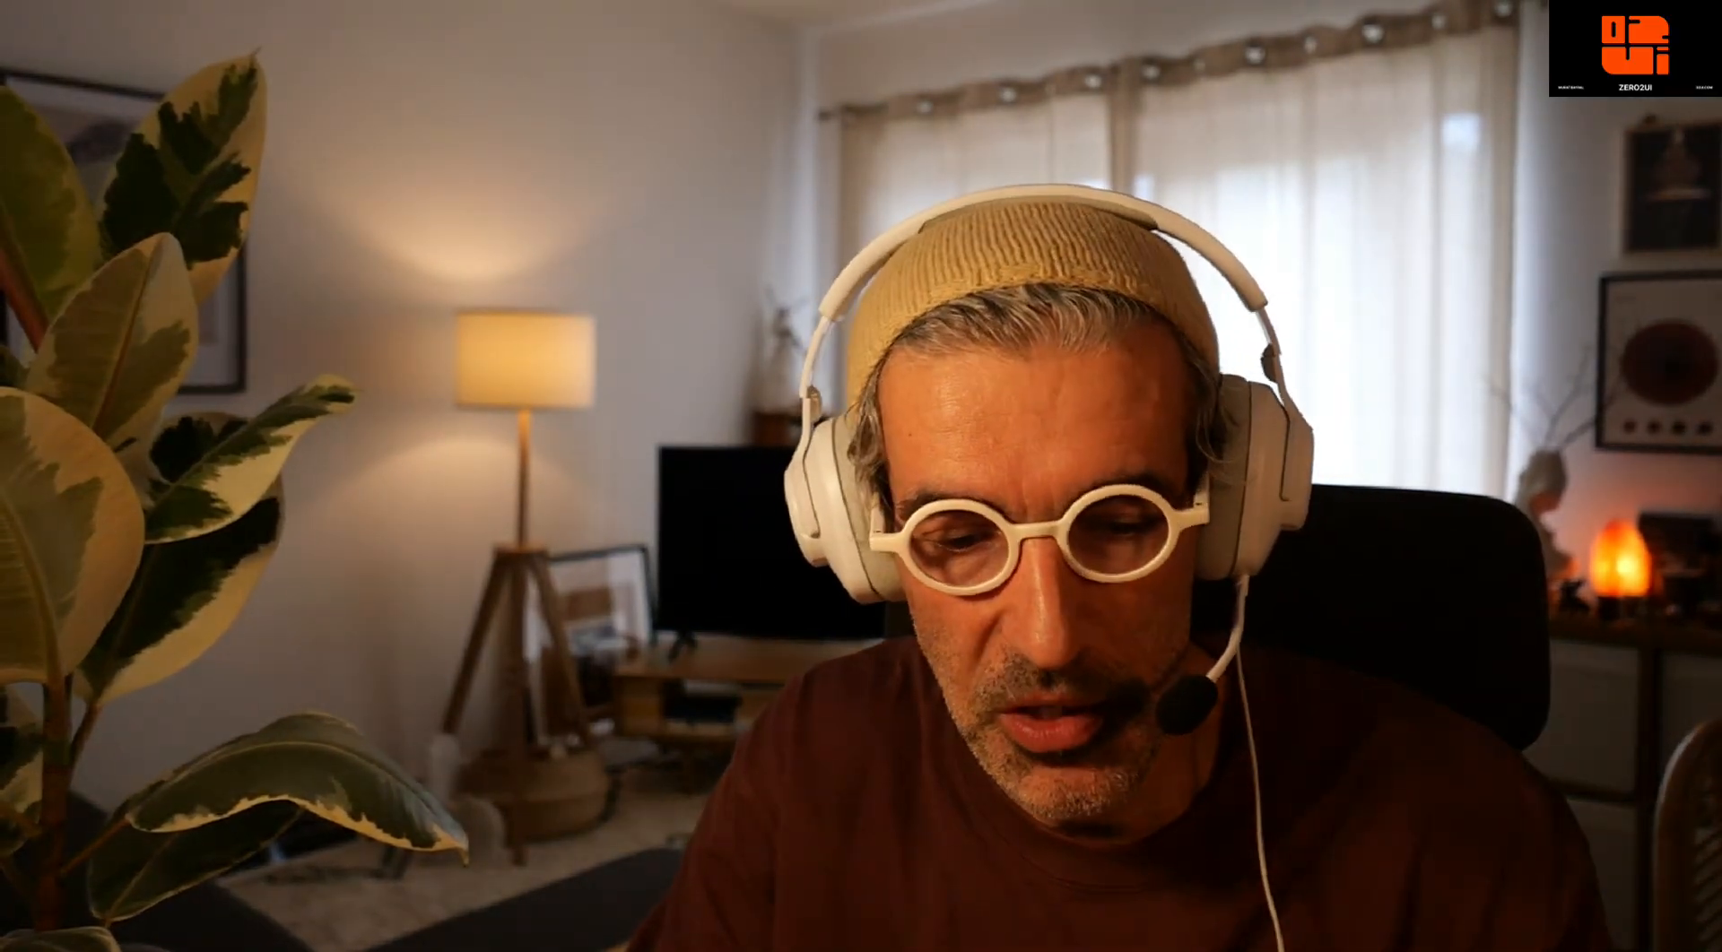
- Scale the three-dot icon frame down to about 13 with the Scale tool and place it on the Long Live The Wave card
left_click(732, 931)
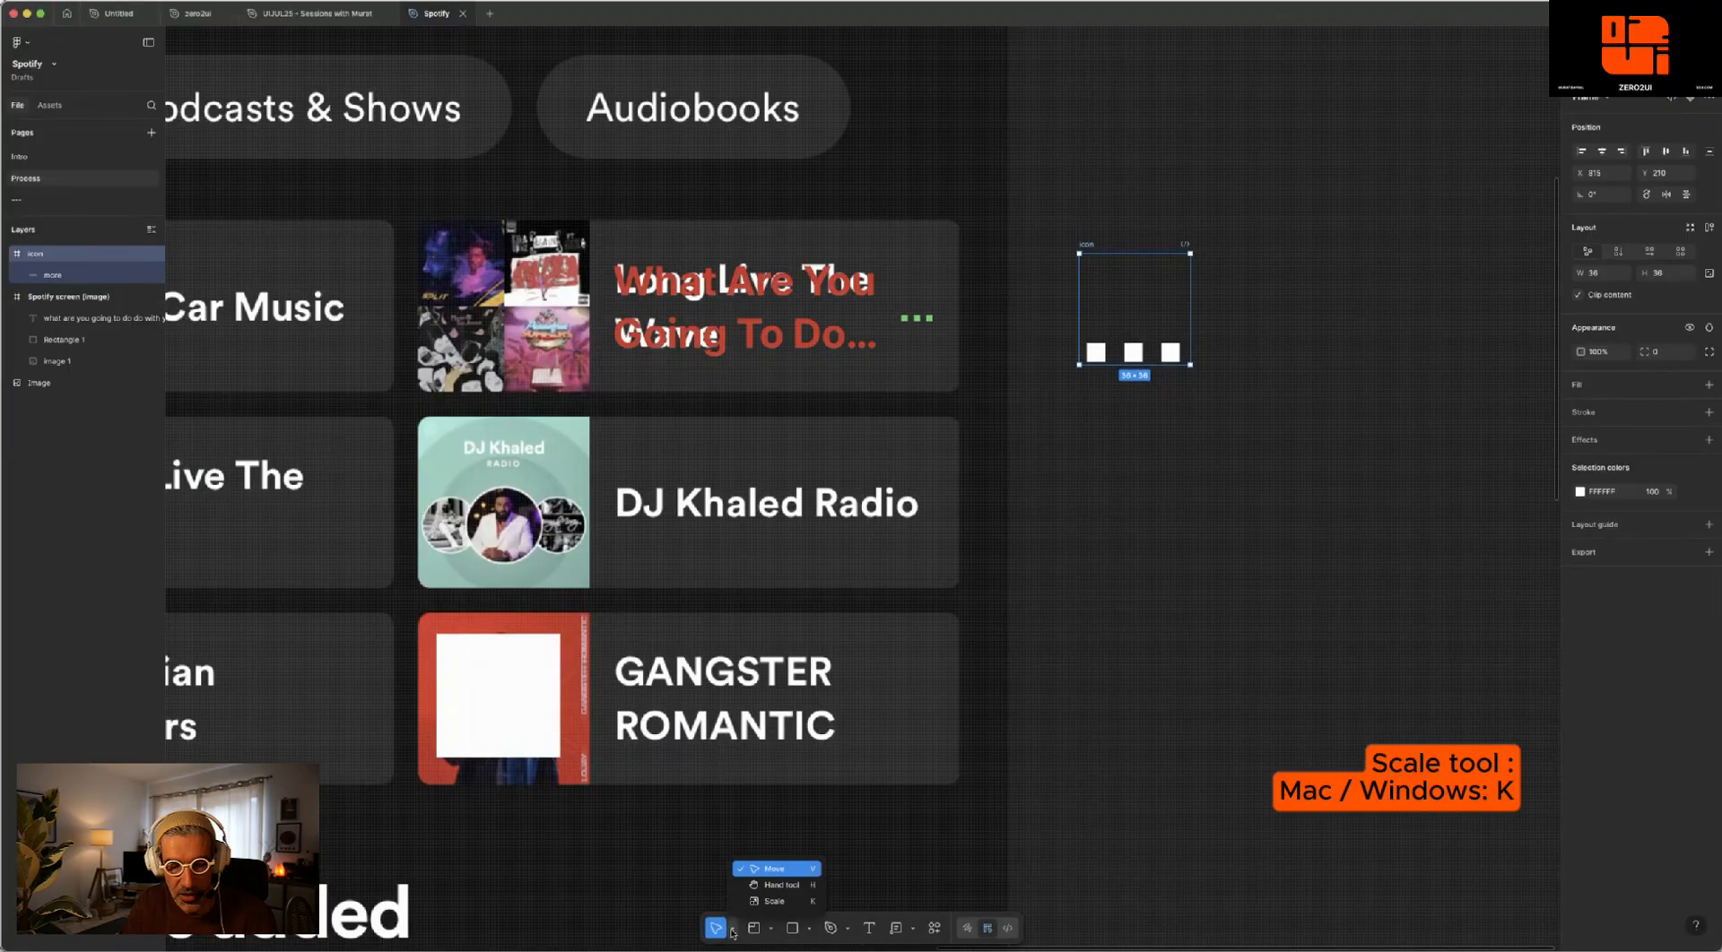
left_click(791, 901)
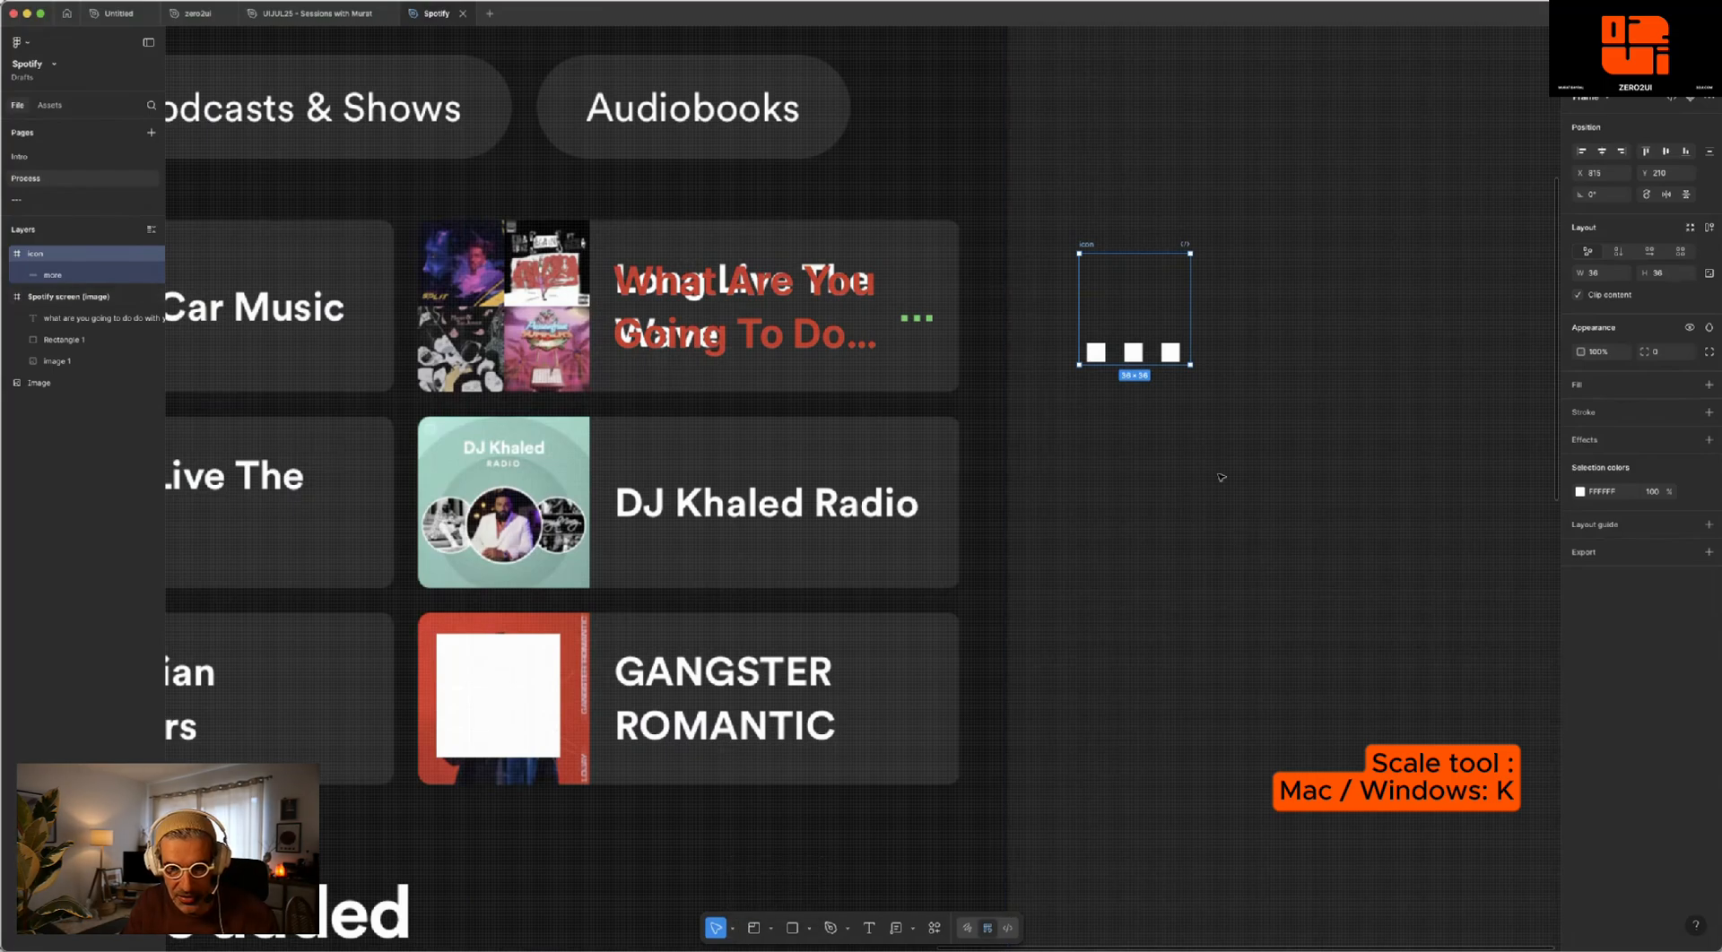
key("k")
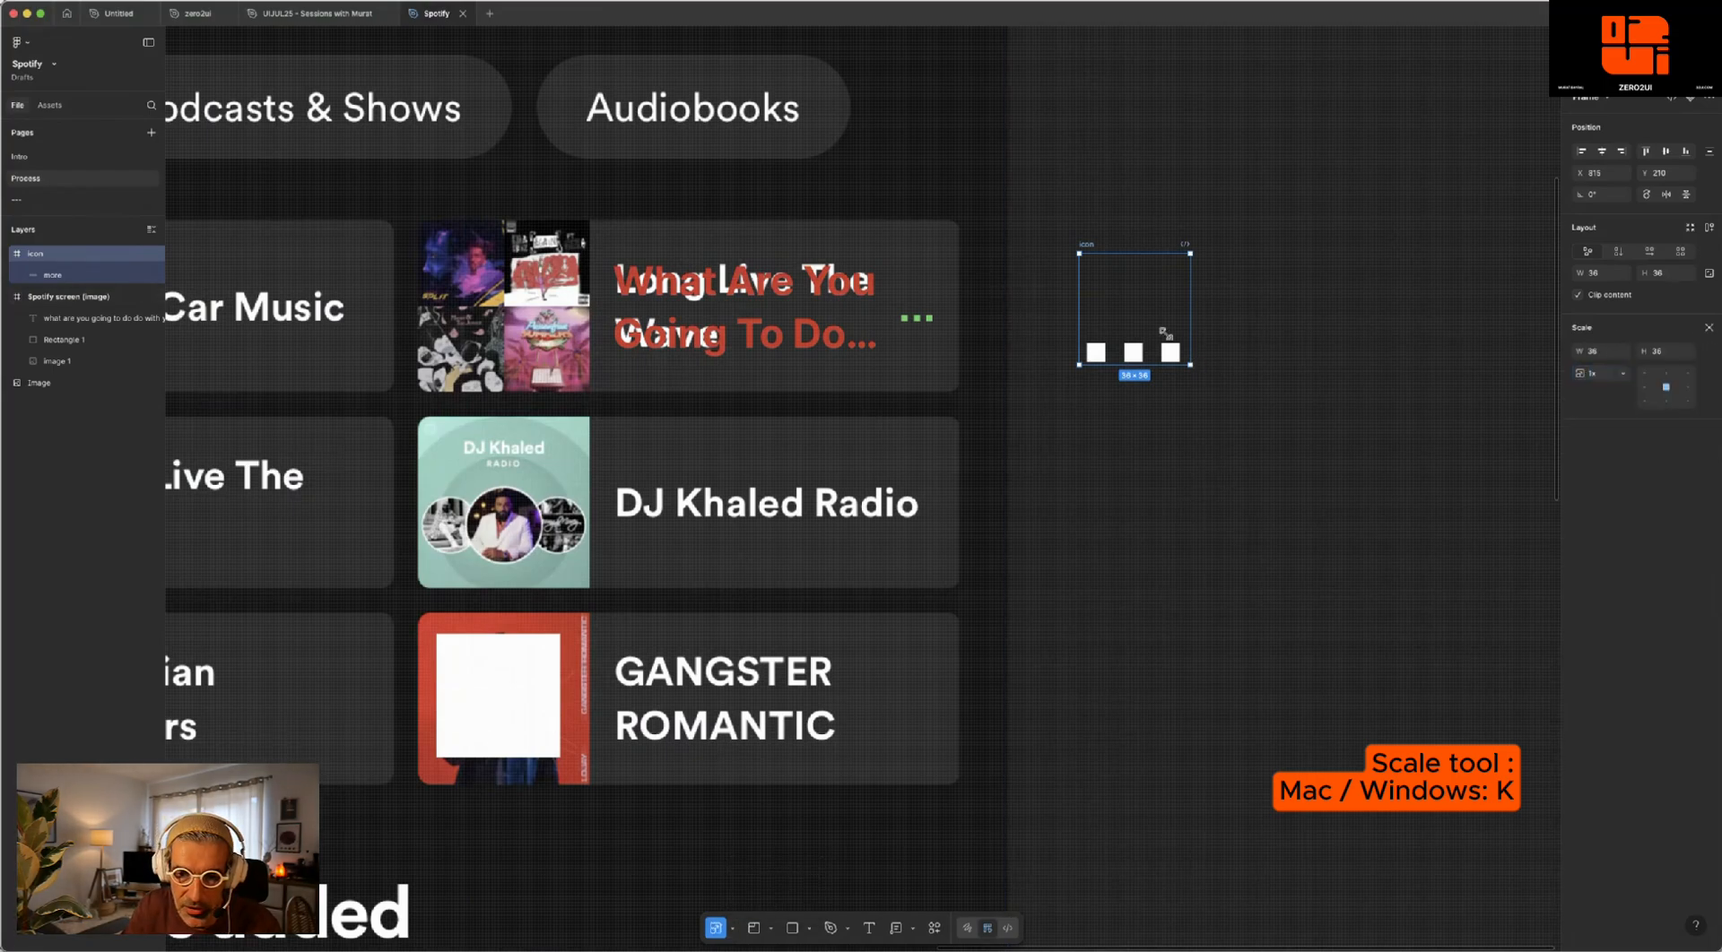
left_click_drag(1188, 338, 899, 292)
- Scale the three-dot icon to about 12.5 and line its dots up with the green dots on the card
scroll(930, 319, "up", 1)
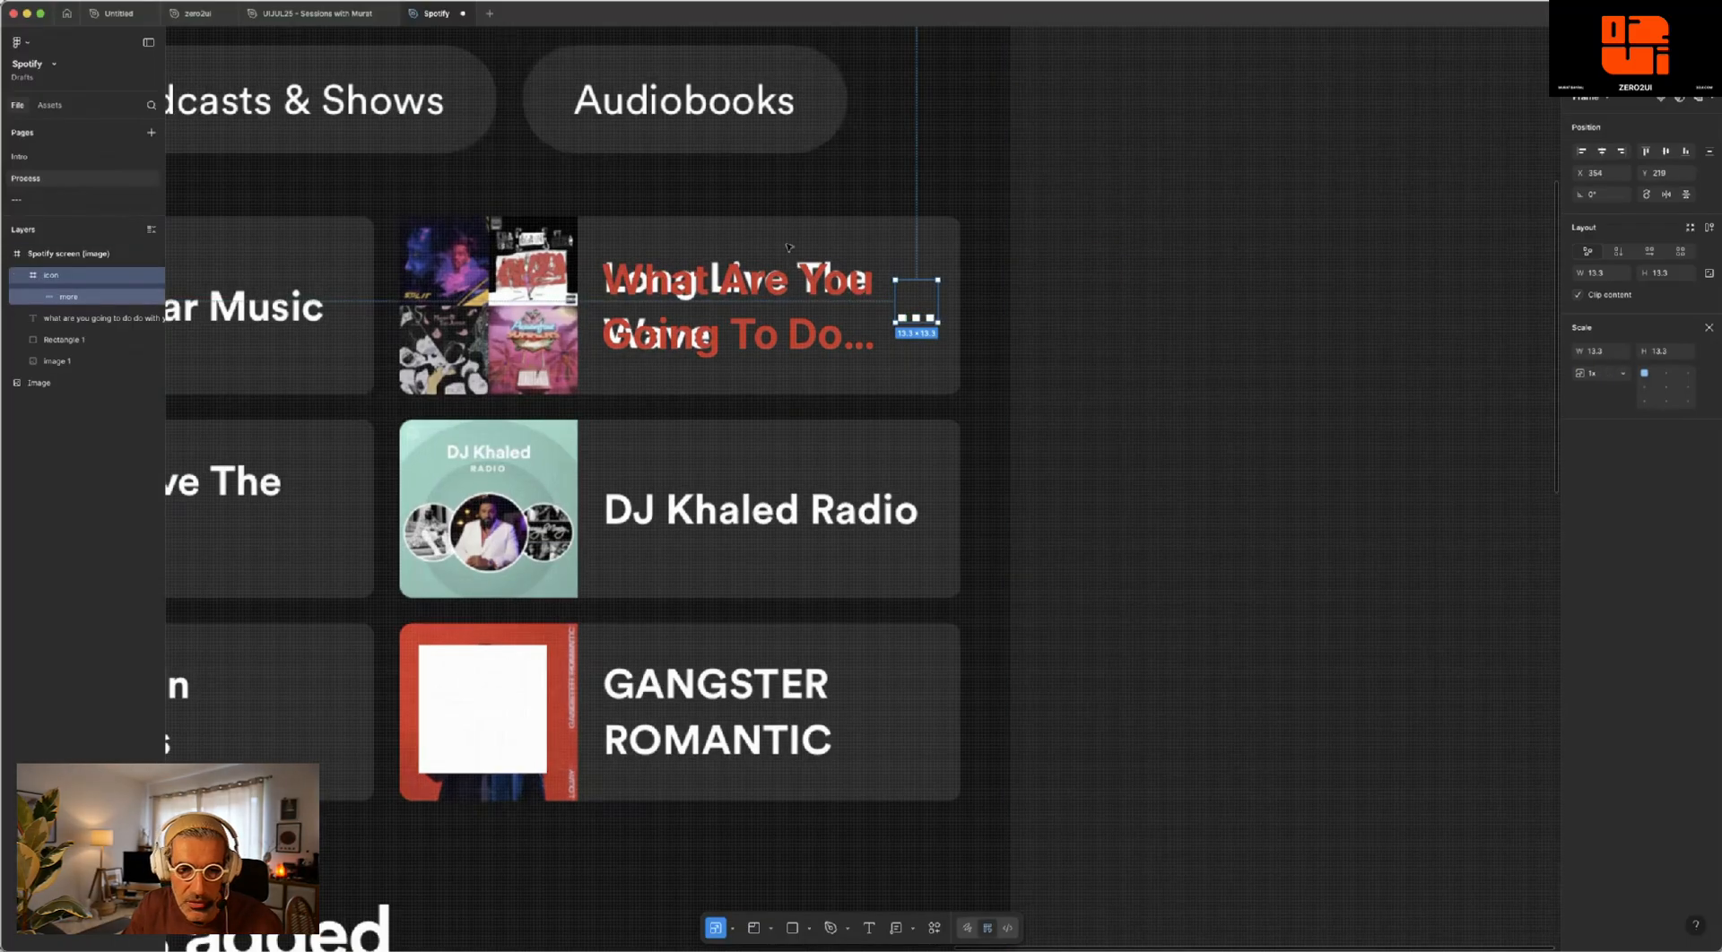
scroll(807, 181, "up", 5)
left_click_drag(814, 180, 819, 200)
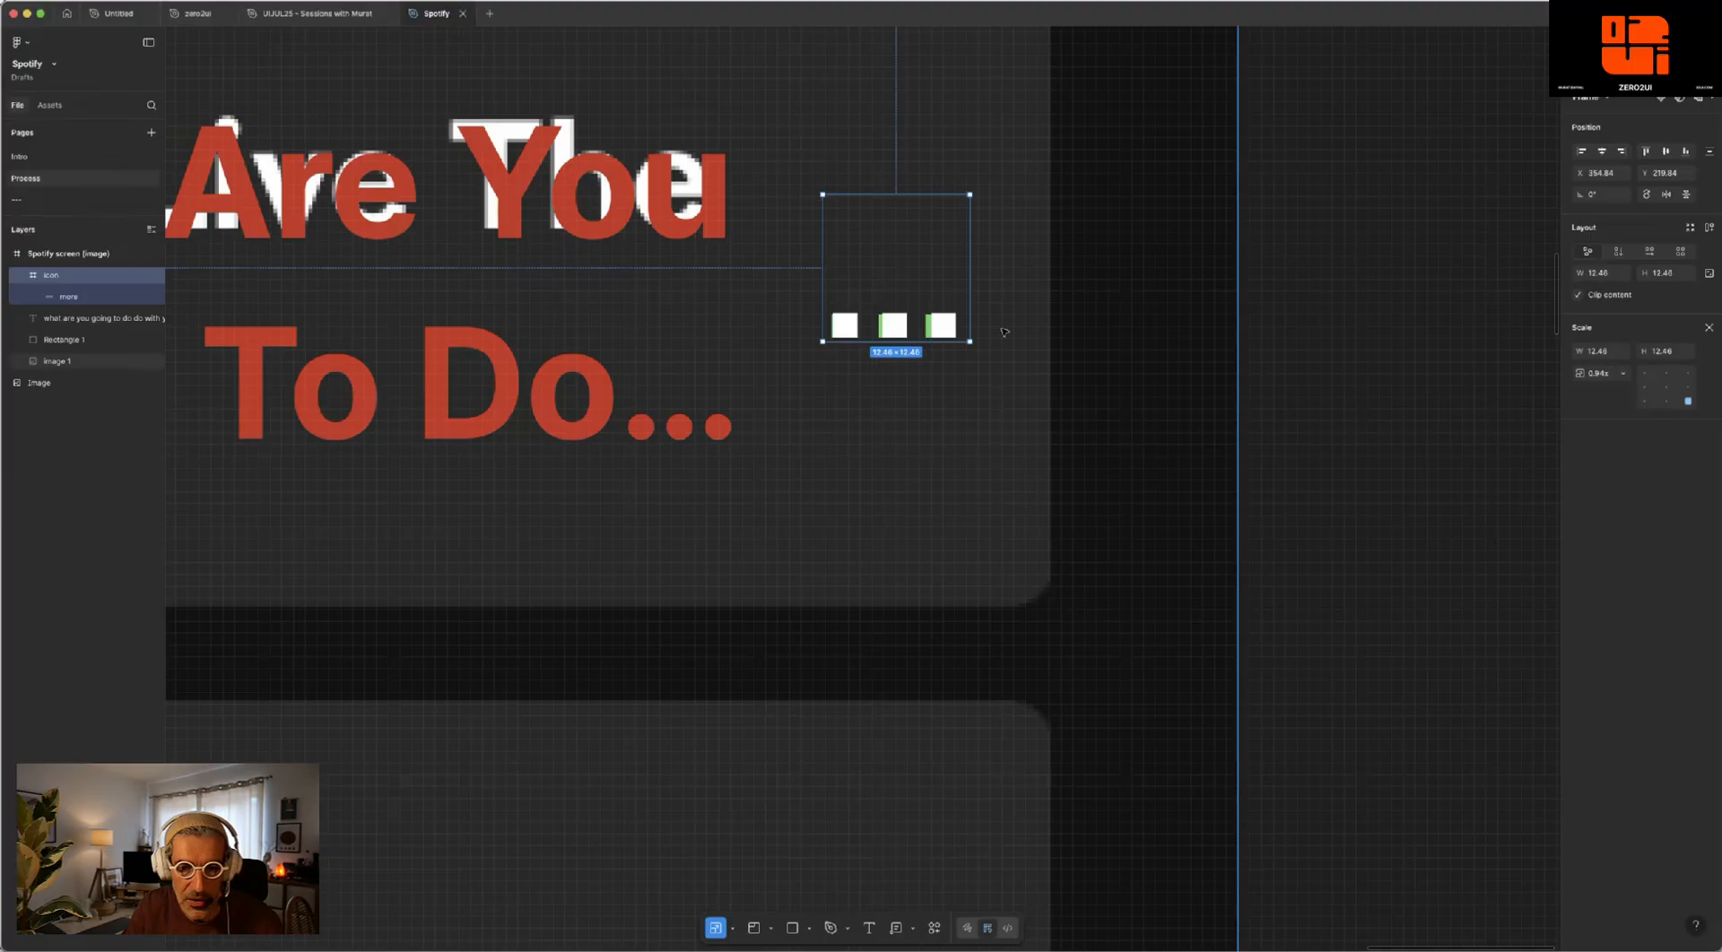
scroll(1011, 335, "down", 1)
scroll(1011, 335, "down", 5)
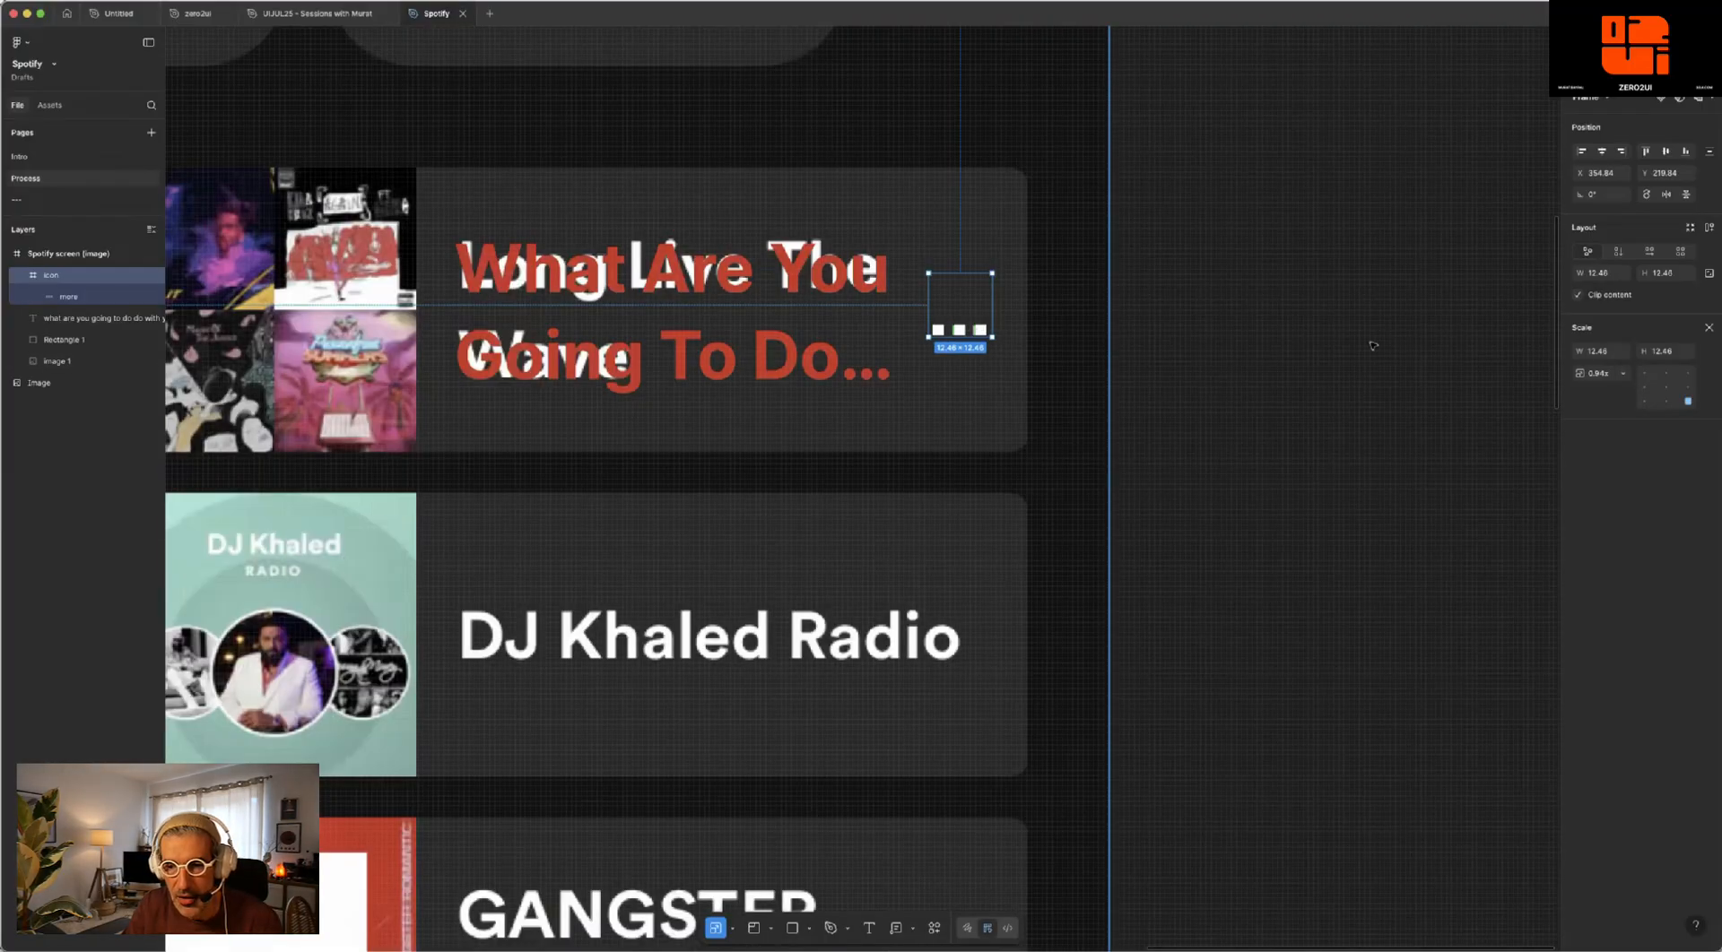
- Move the three-dot icon onto the empty canvas, lock its aspect ratio and set its size to 12 × 12
left_click_drag(976, 311, 1372, 345)
scroll(1180, 270, "right", 2)
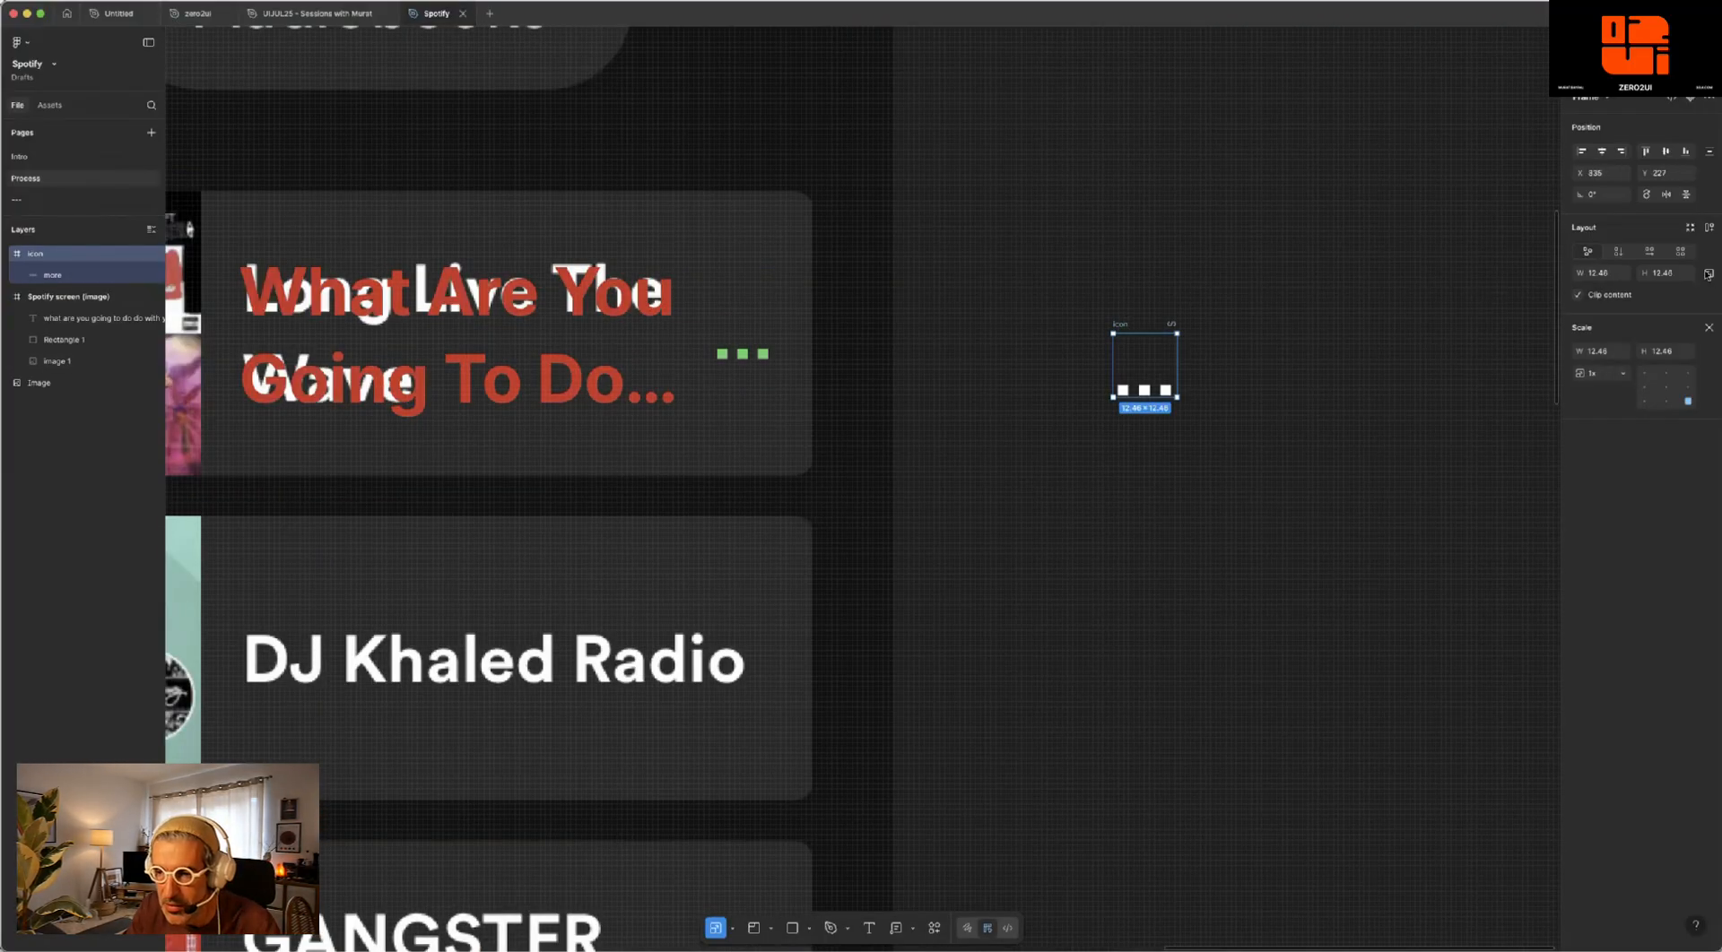
left_click(1707, 274)
left_click(1605, 273)
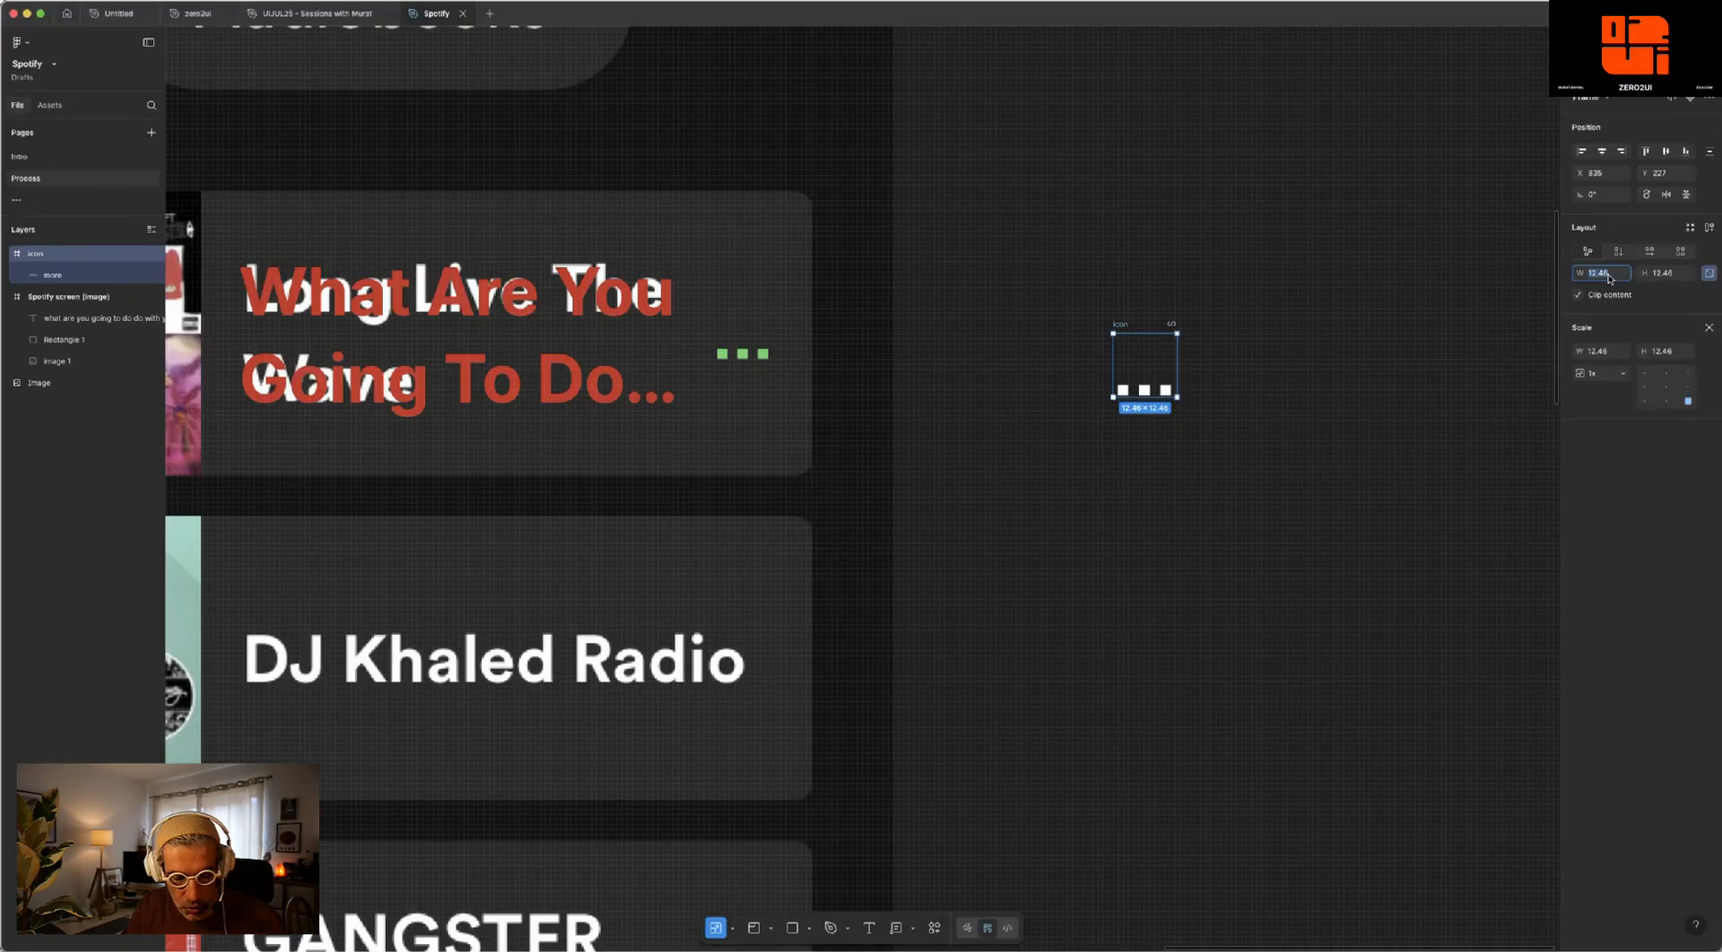
type("12")
left_click(1670, 277)
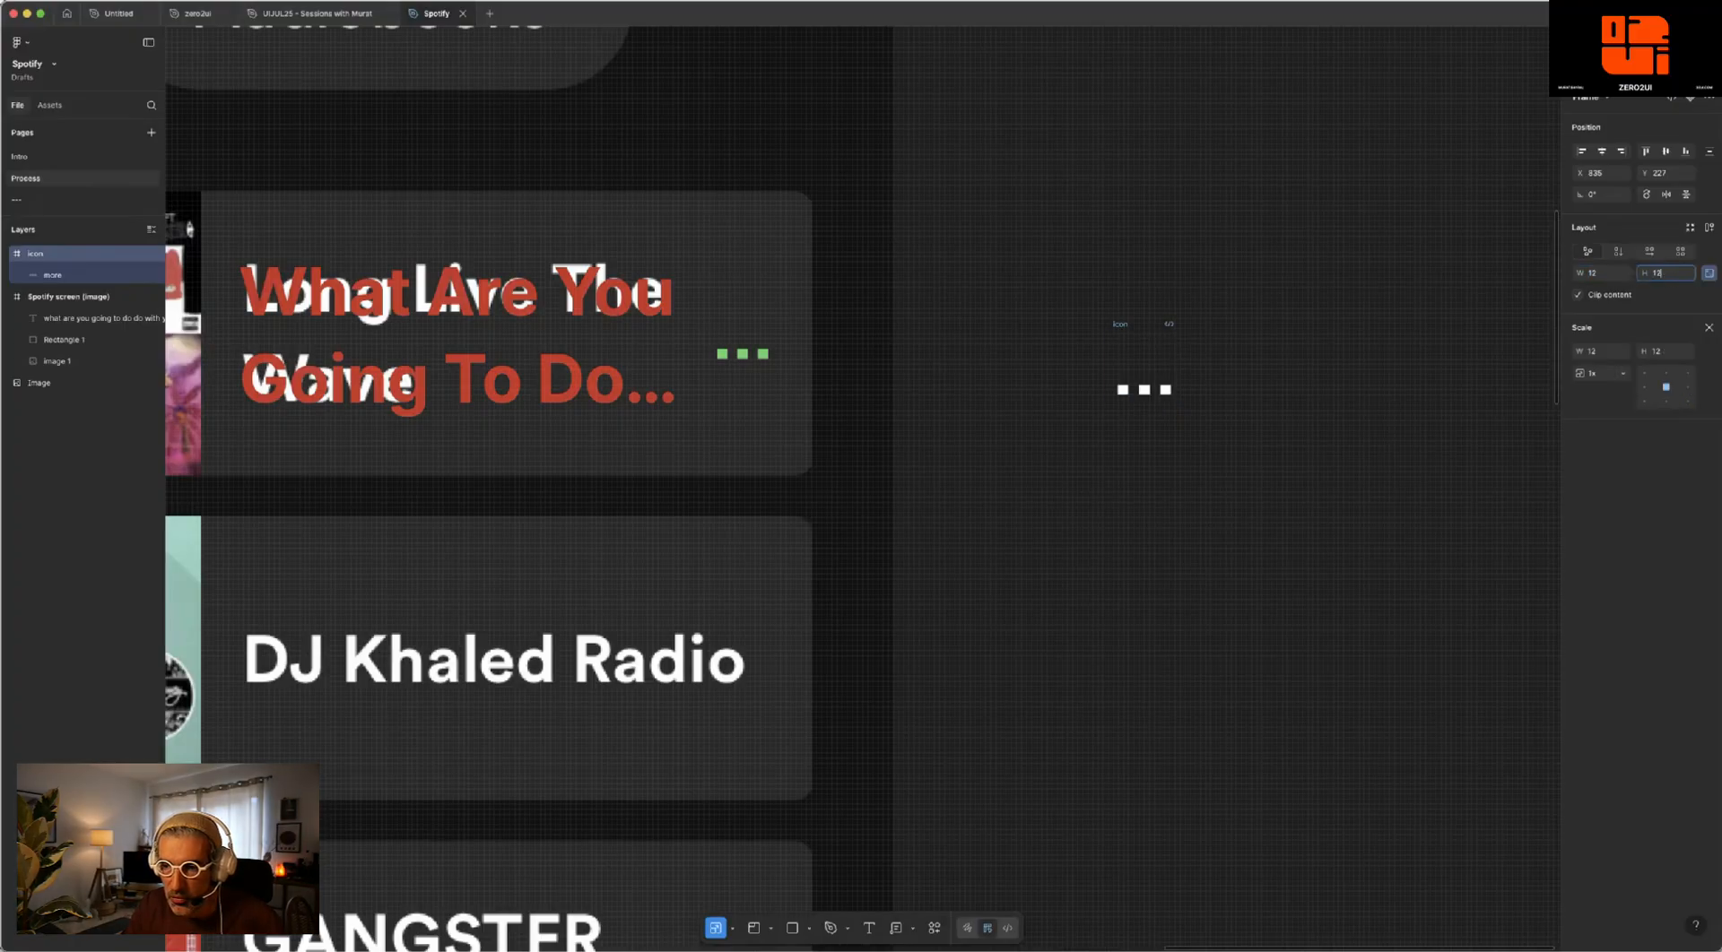
key("Escape")
- Place the three-dot icon back on the Long Live The Wave card over the green dots
left_click(1372, 321)
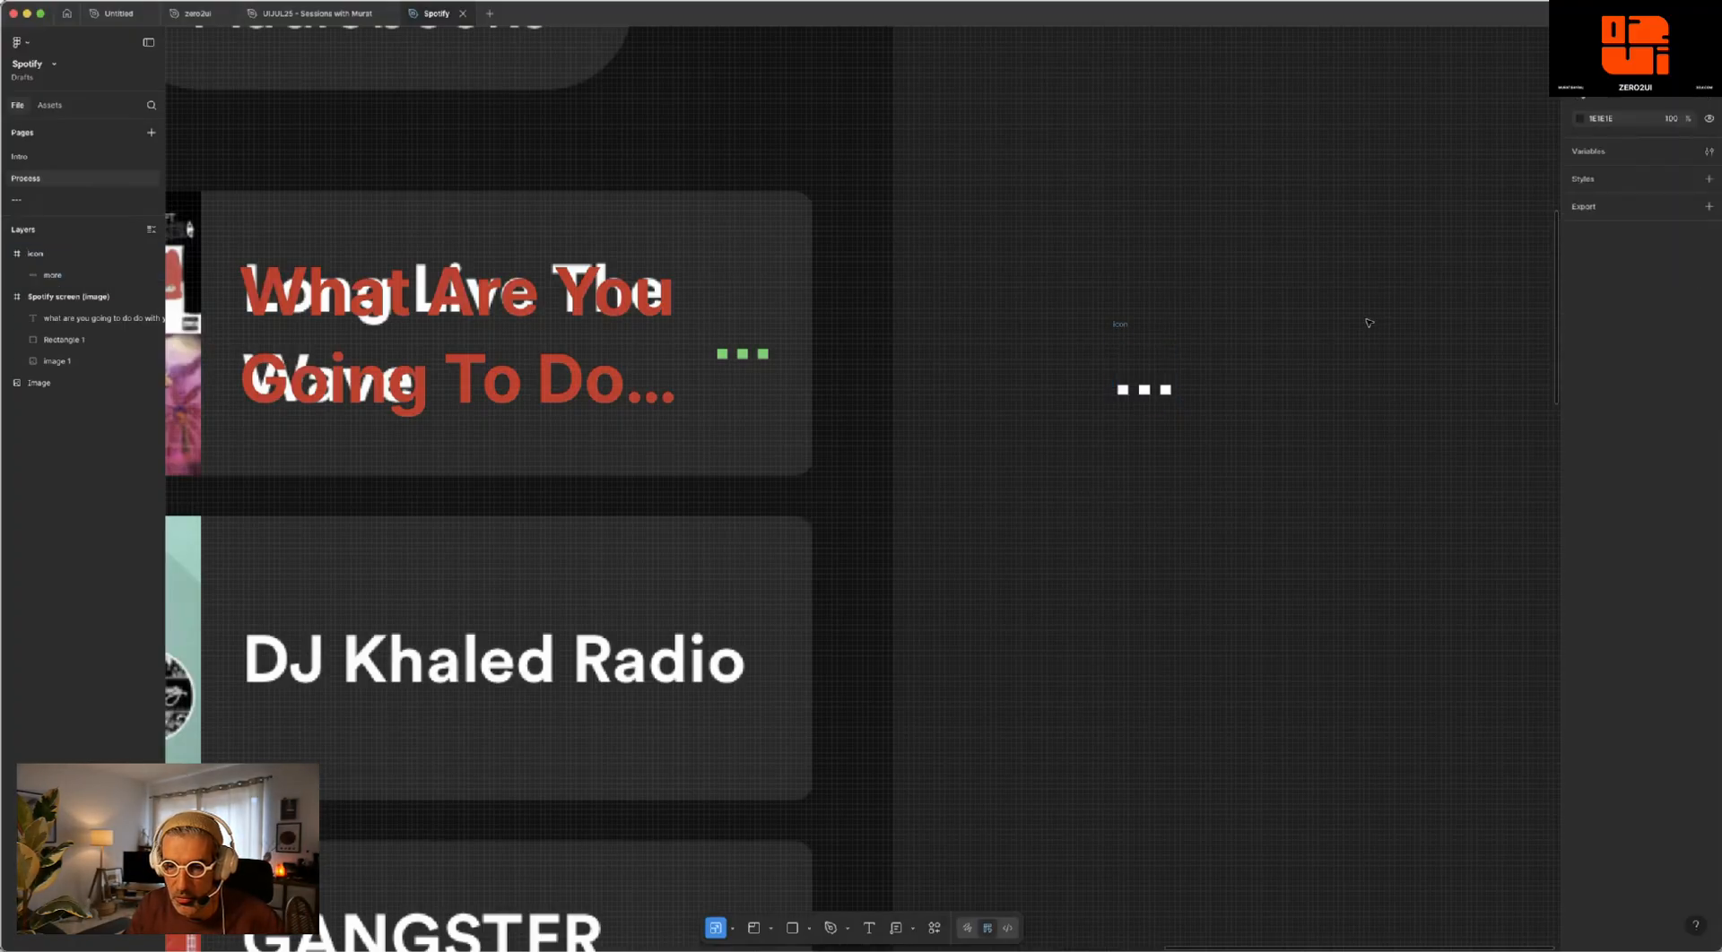
left_click(1121, 324)
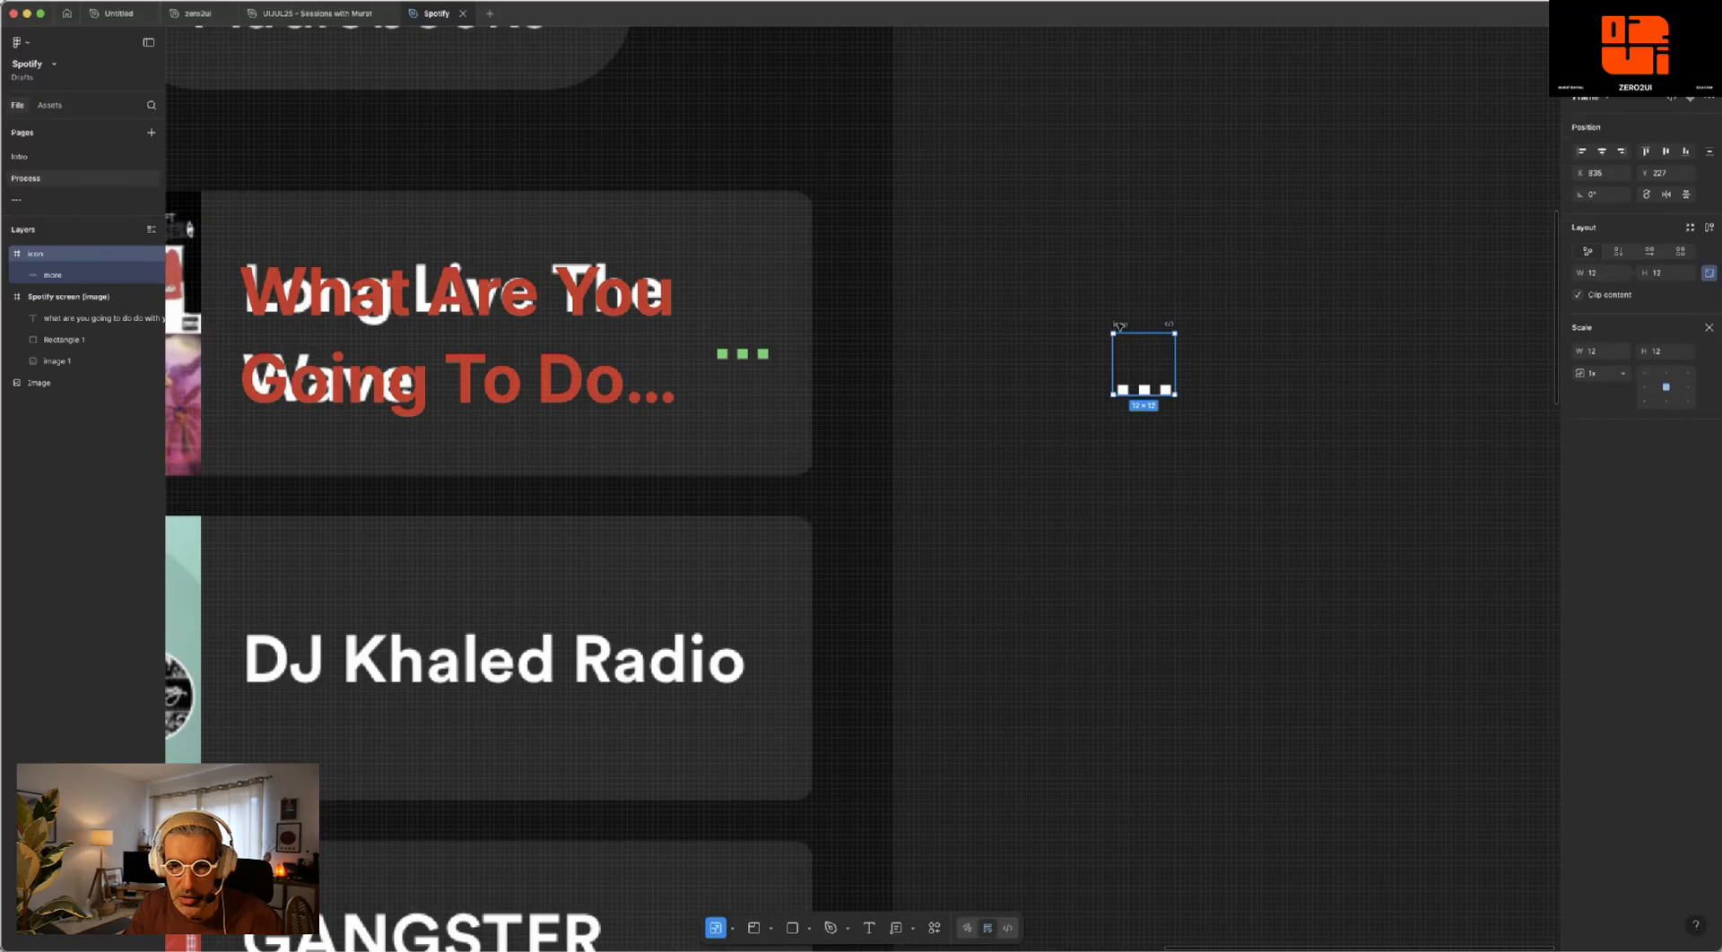
left_click_drag(1120, 326, 731, 311)
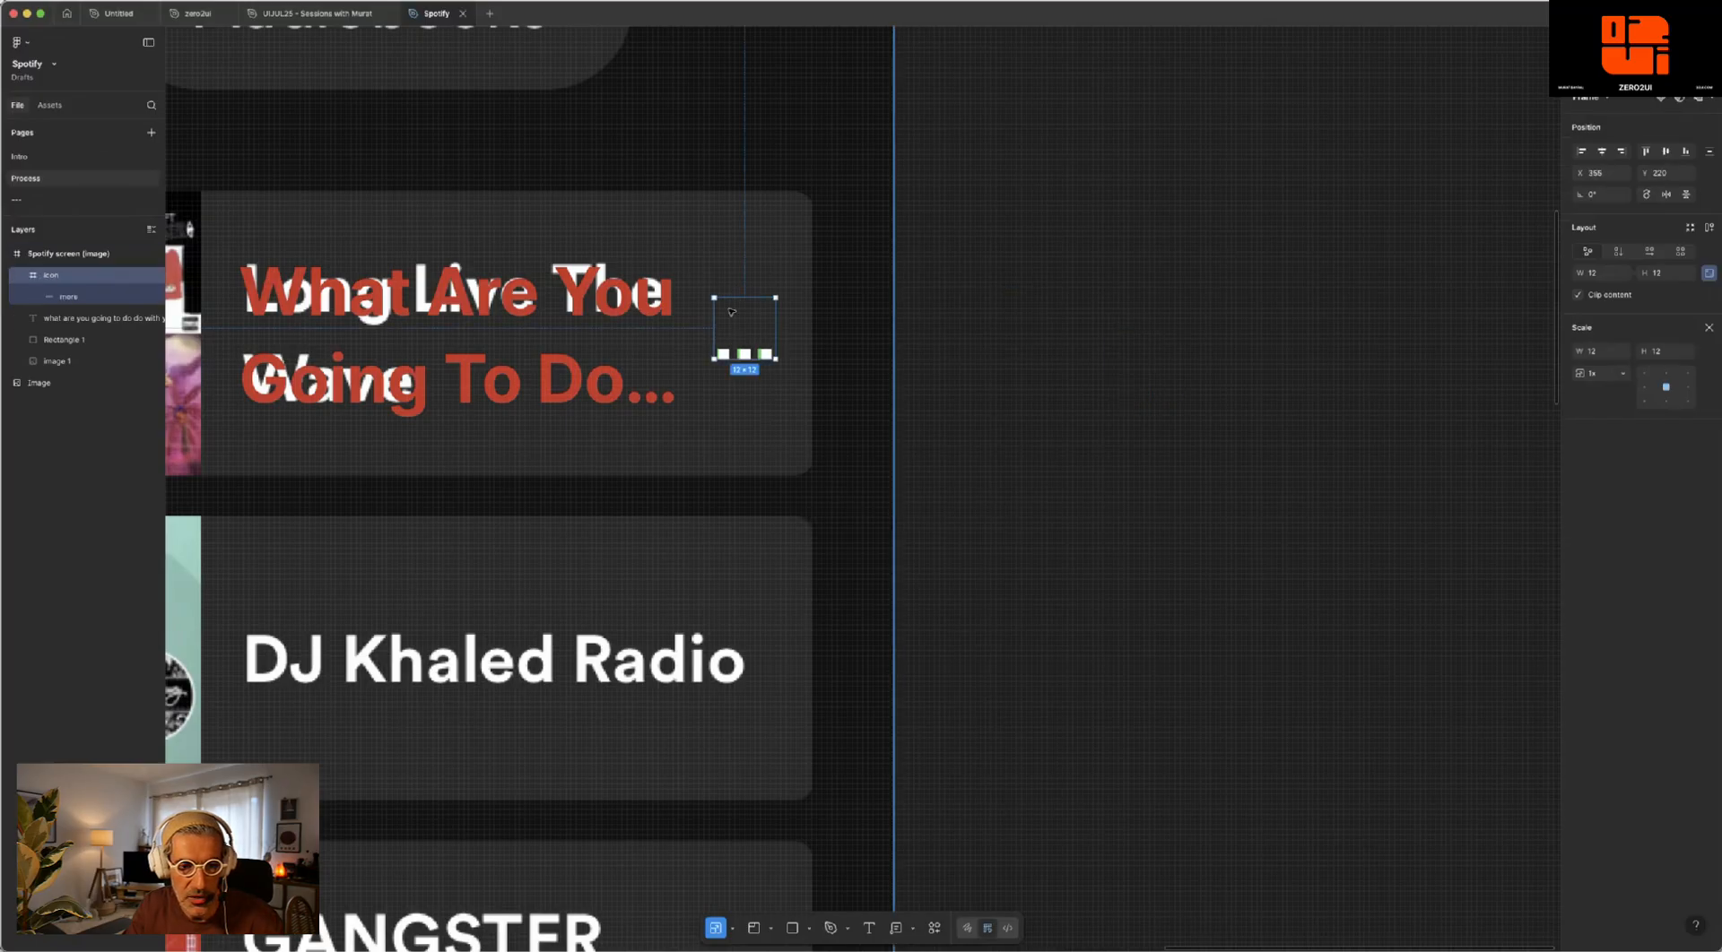
- Move the white square to the upper-left corner of the GANGSTER ROMANTIC cover
scroll(541, 528, "down", 5)
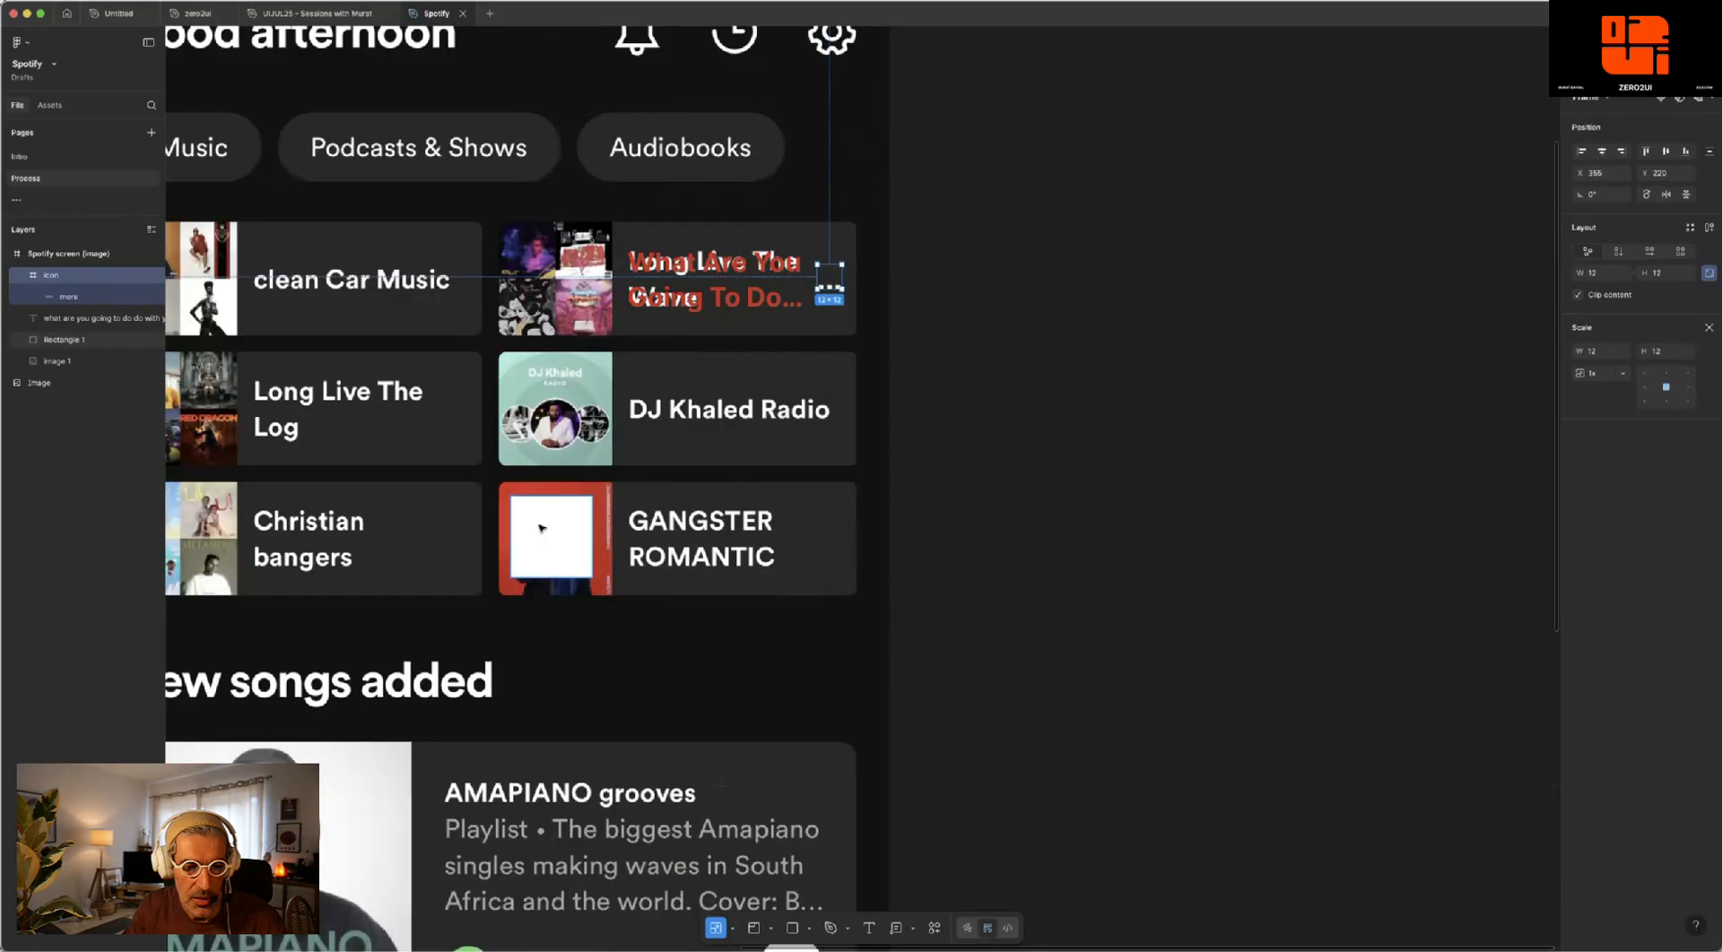
left_click(543, 524)
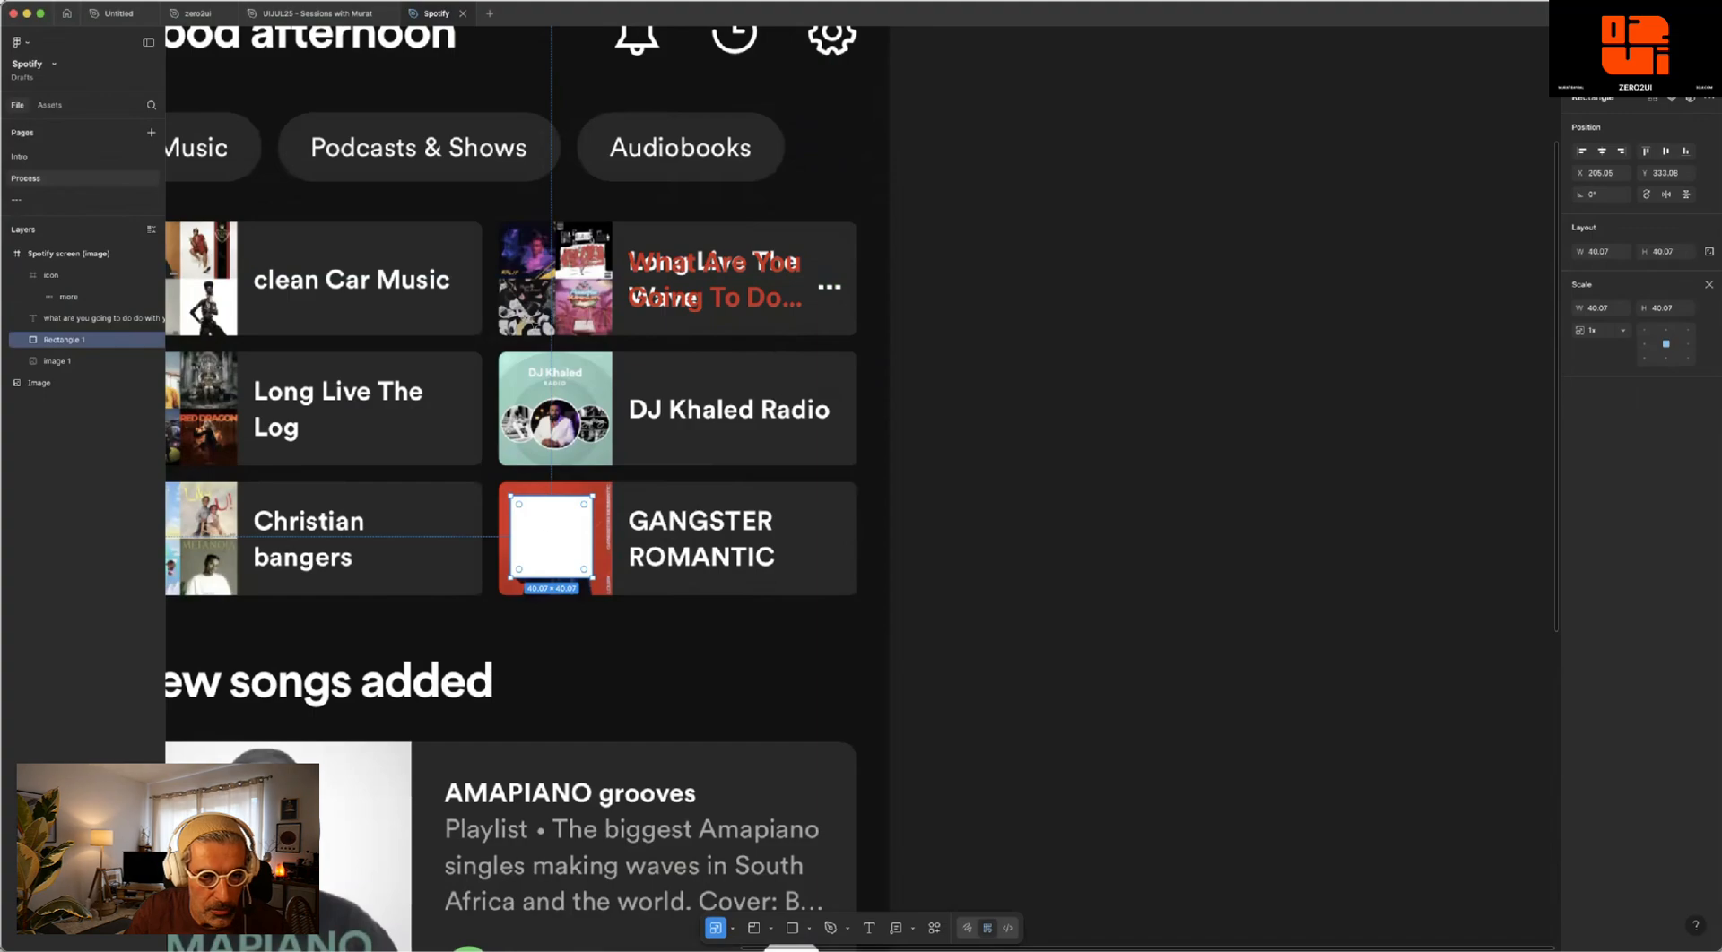
mouse_move(542, 524)
left_mouse_down()
mouse_move(553, 265)
mouse_move(530, 522)
left_mouse_up()
- Try to widen the white square across the cover with the Scale tool and undo the change
scroll(553, 544, "up", 4)
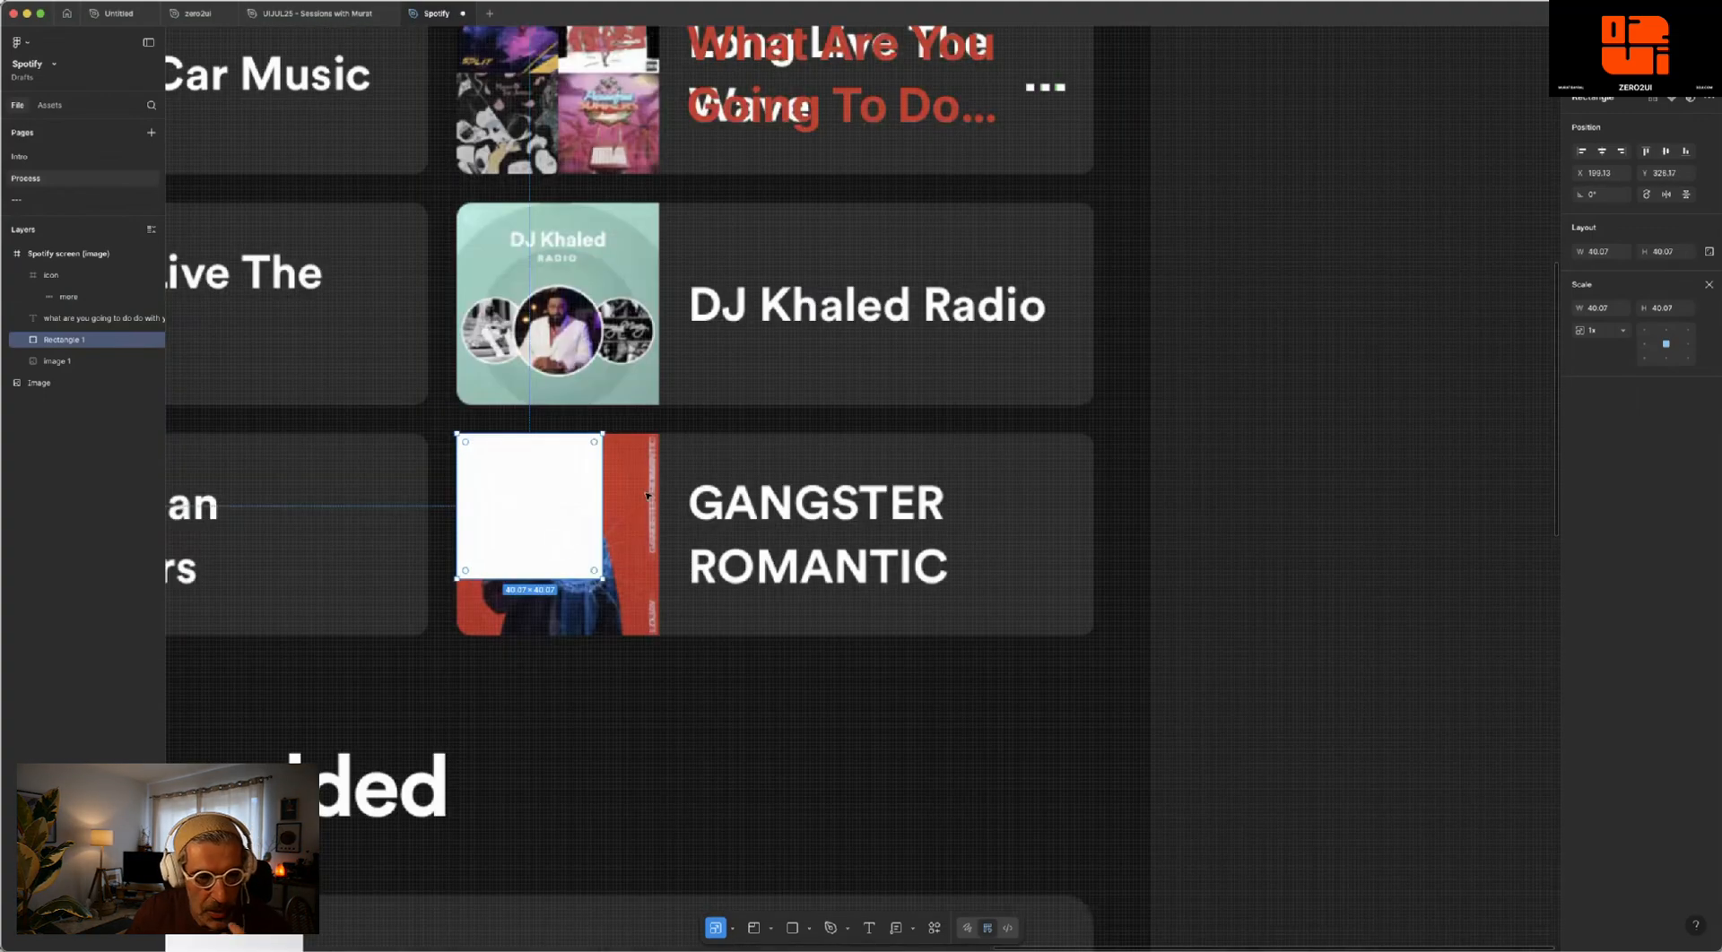
scroll(635, 481, "up", 3)
left_click_drag(632, 478, 692, 472)
key("ctrl+z")
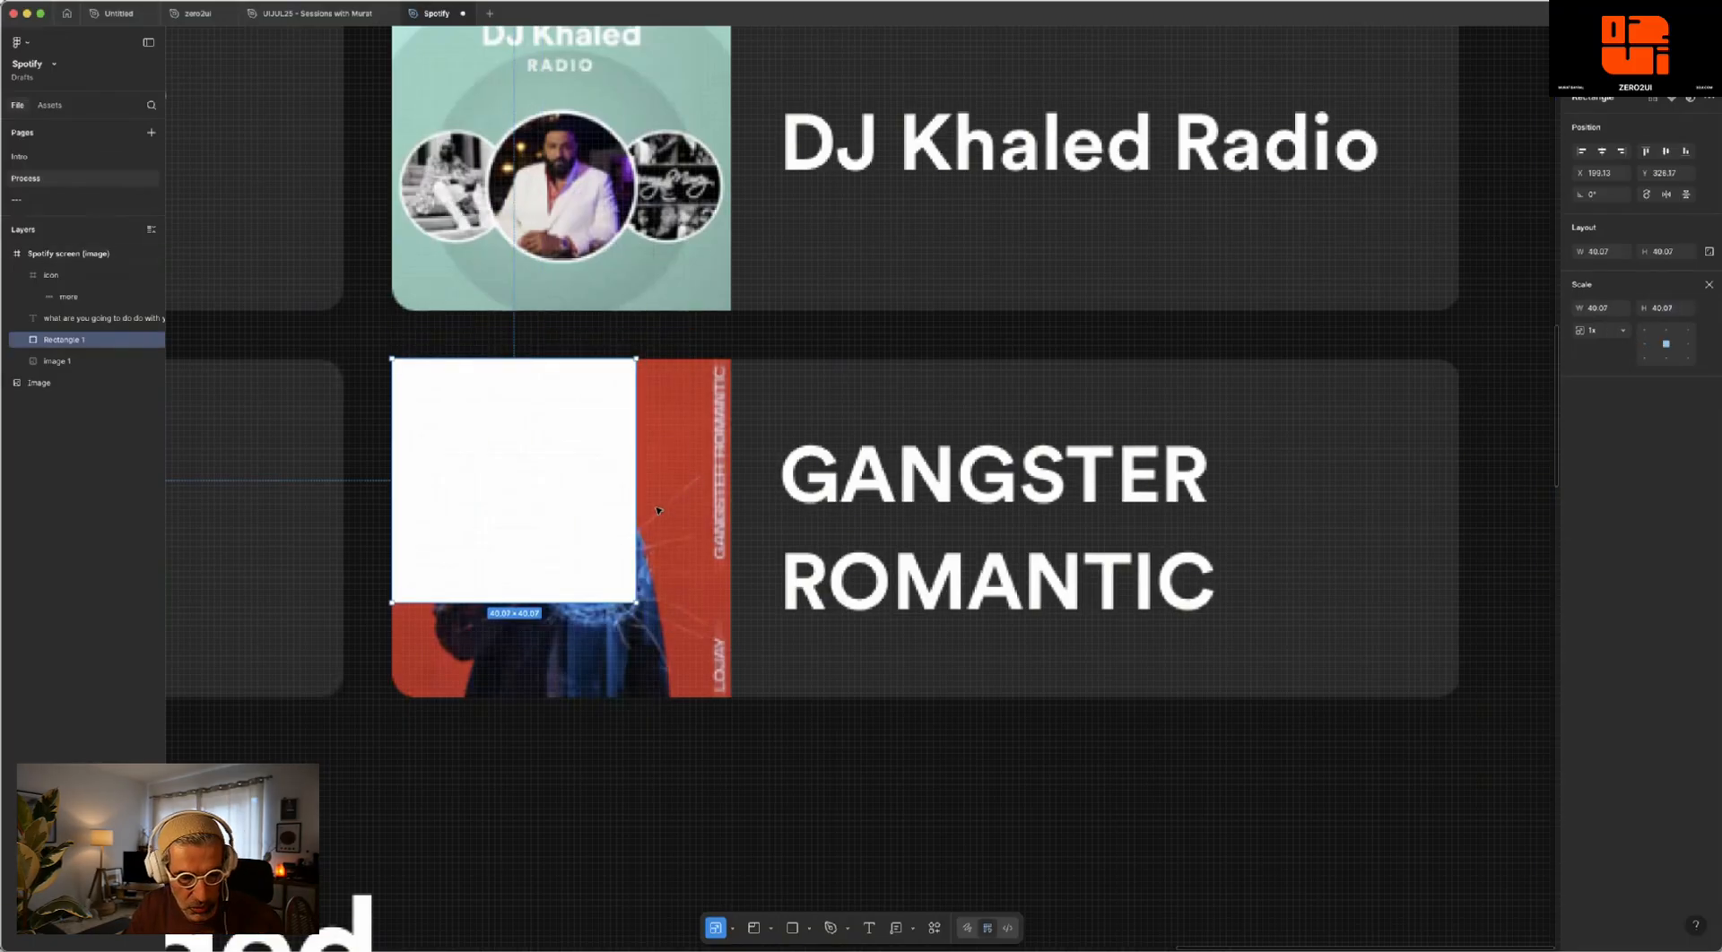
- Switch to the Move tool and resize the white square to 56 × 56 so it covers the GANGSTER ROMANTIC artwork
left_click(732, 927)
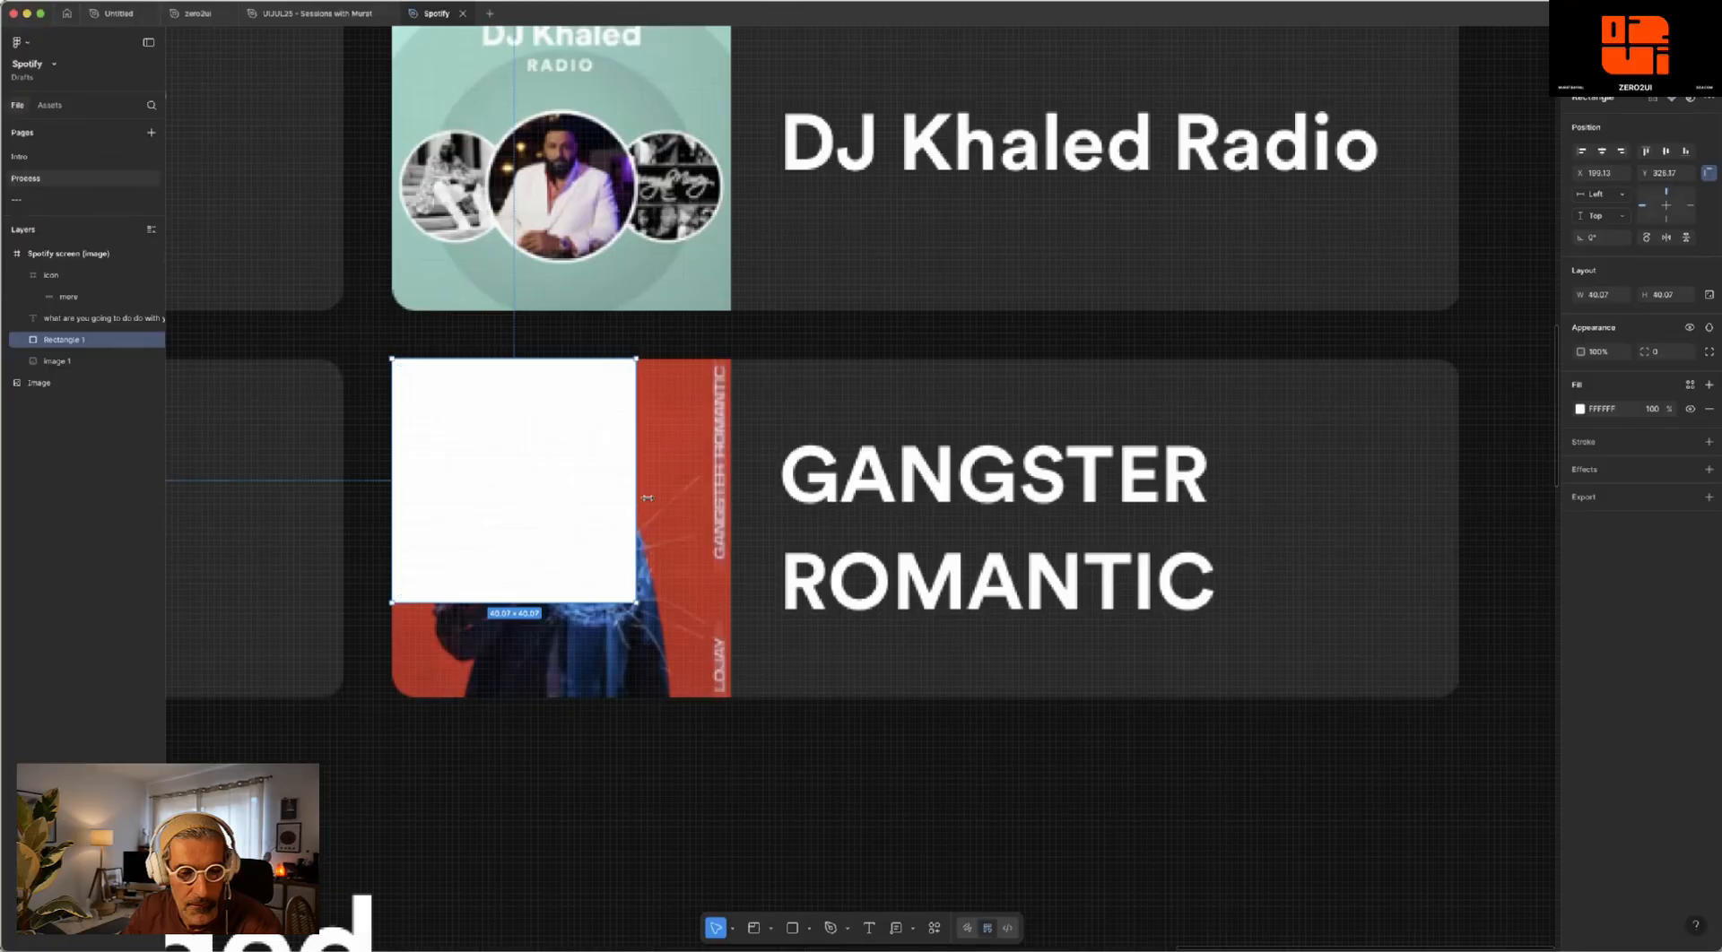
left_click_drag(634, 479, 731, 477)
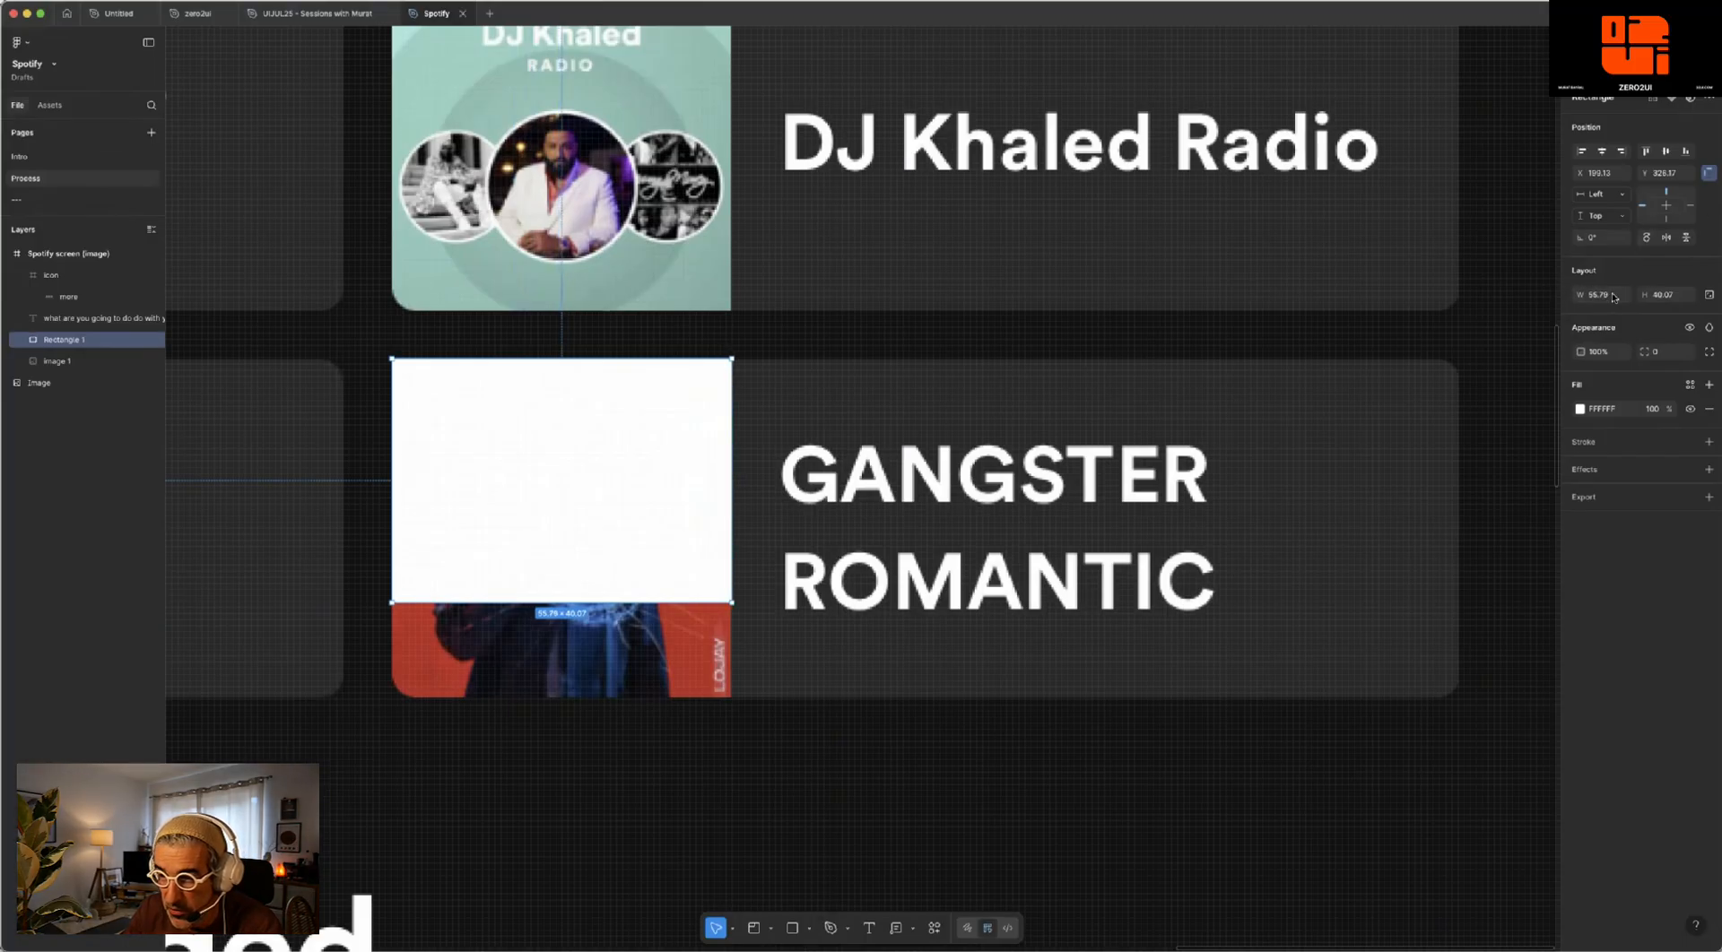
left_click(1613, 297)
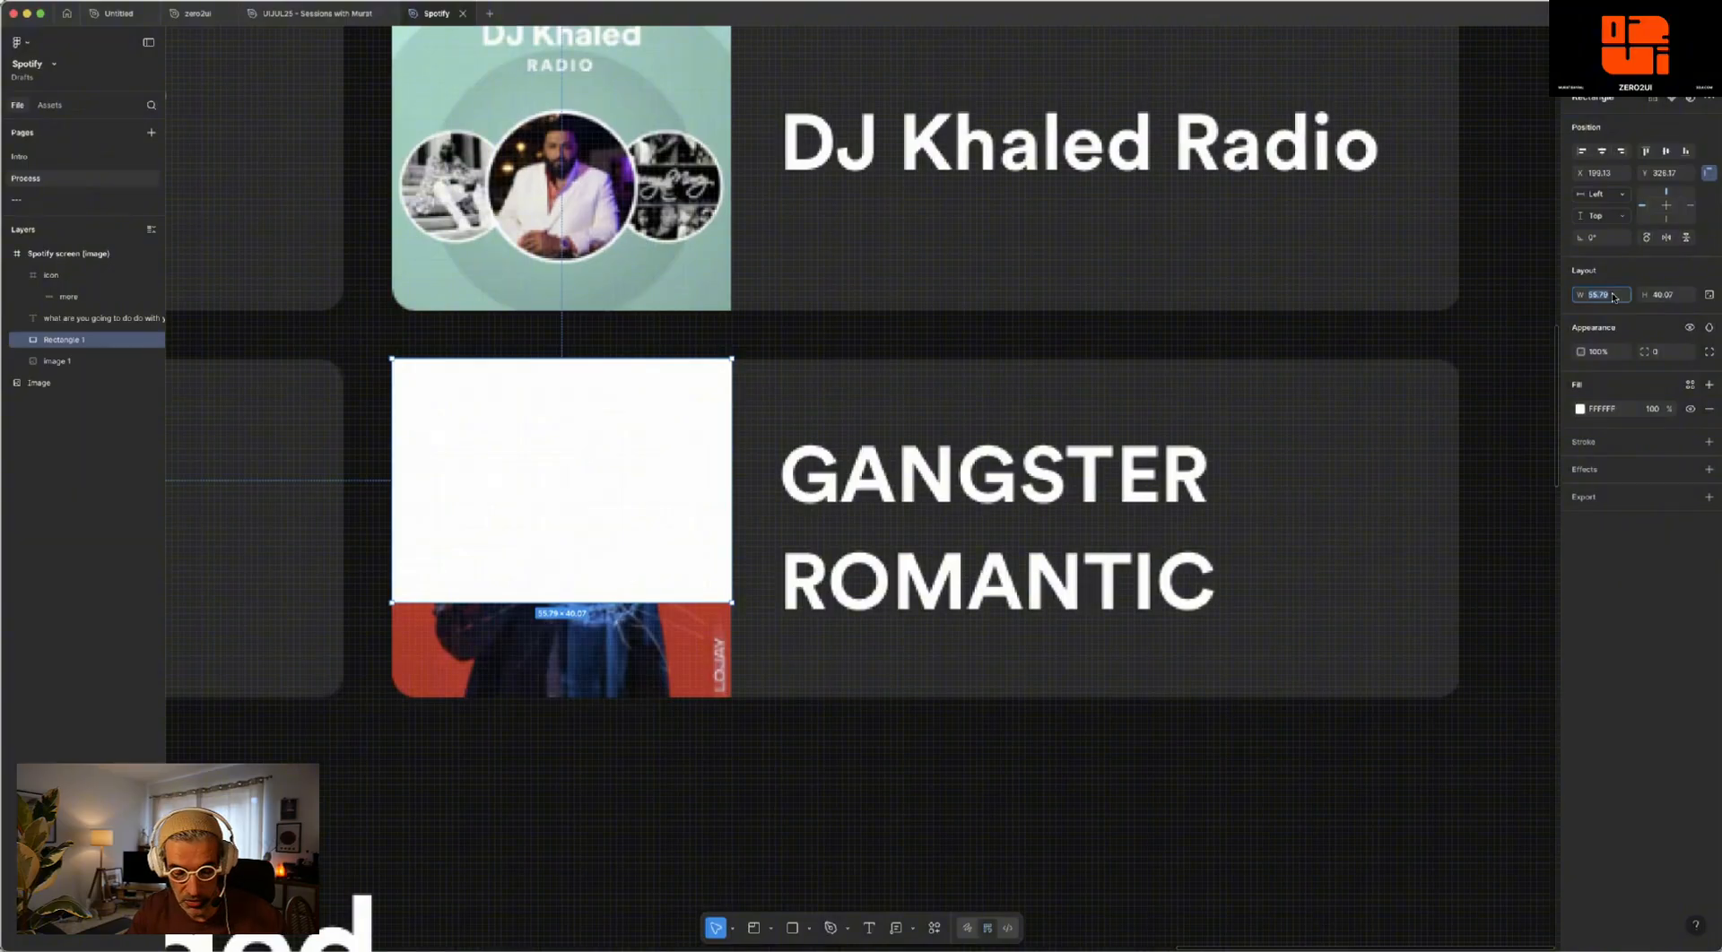
key("Return")
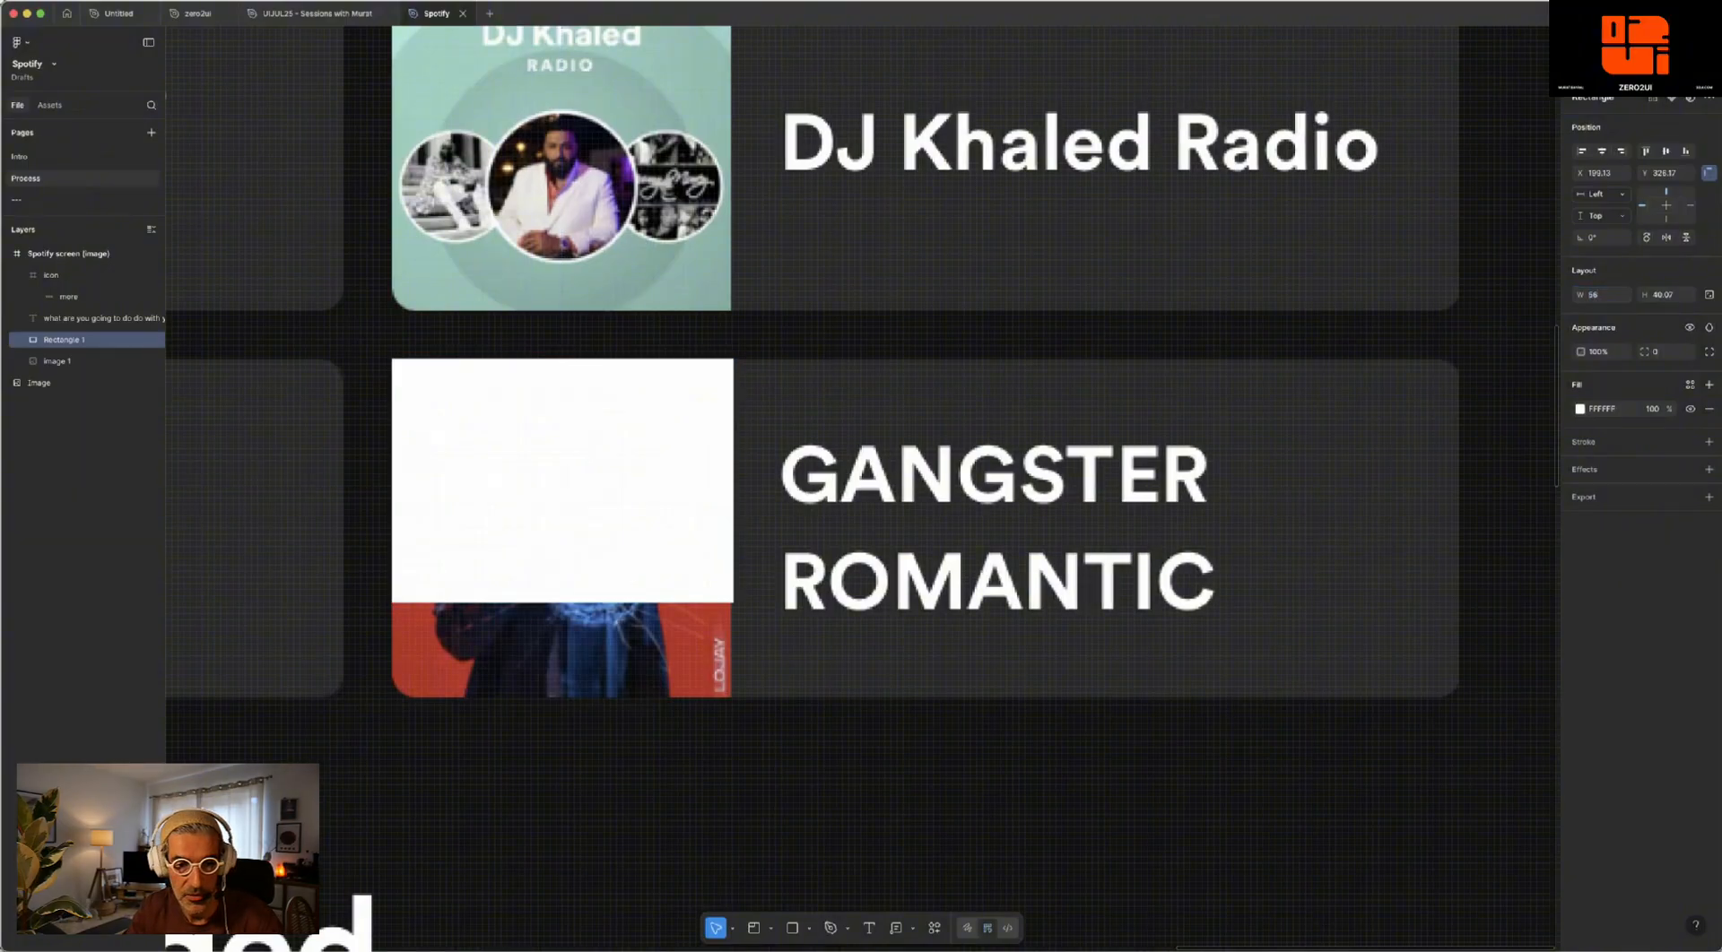
left_click(1668, 295)
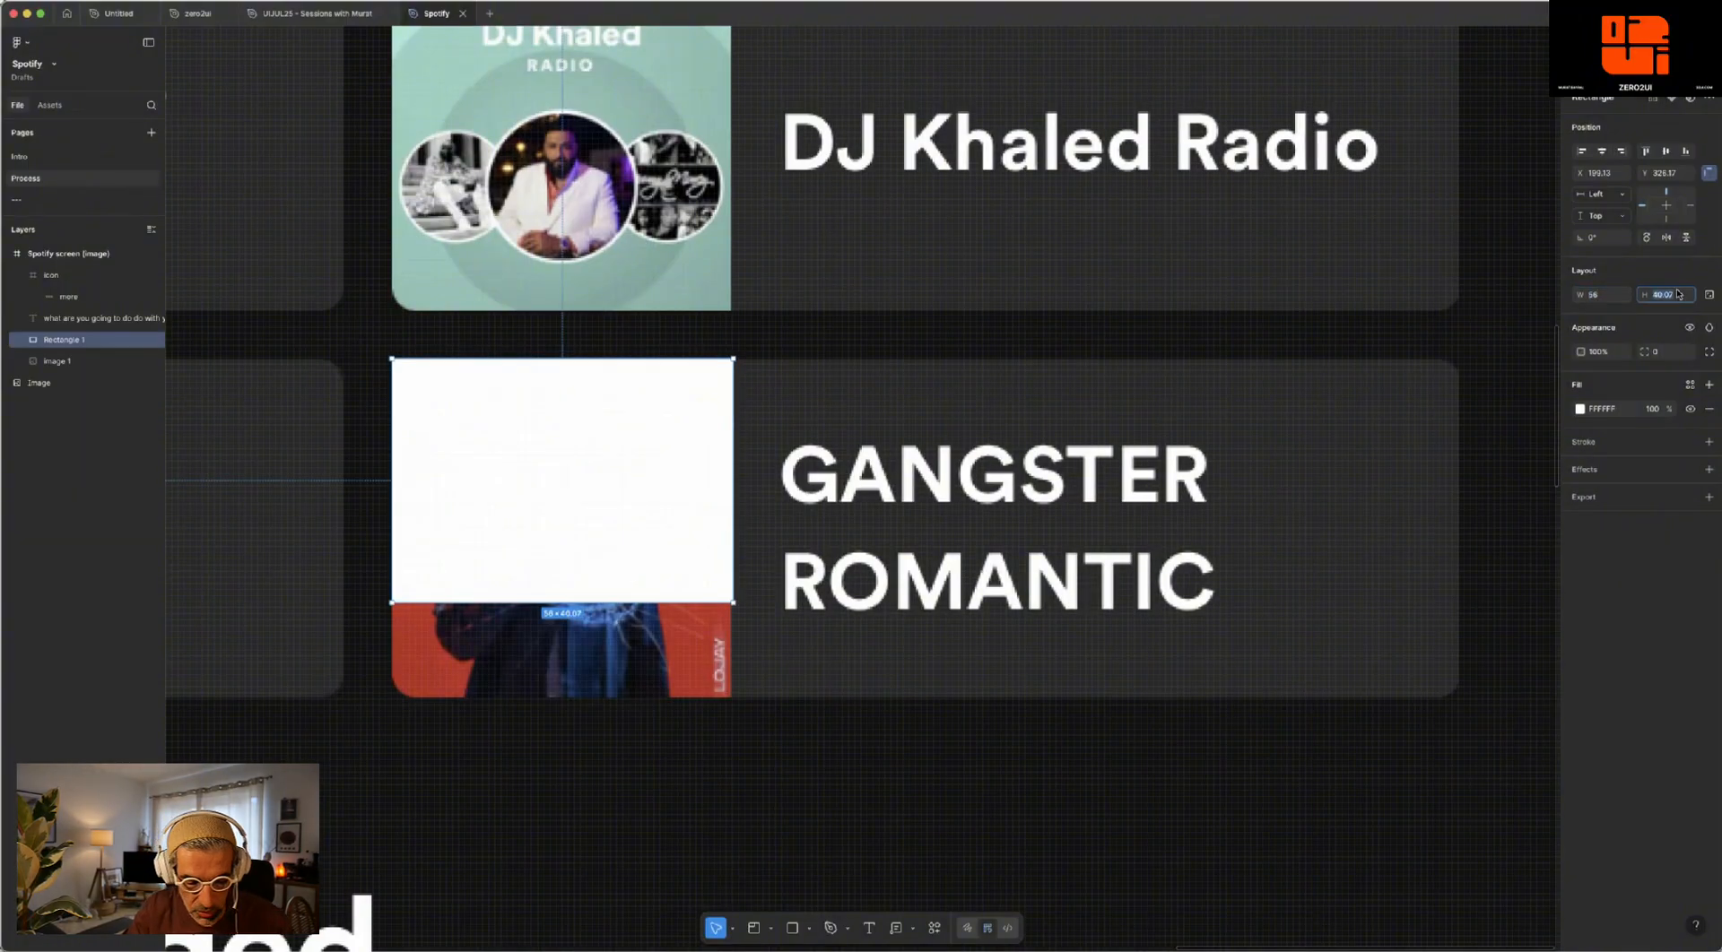
type("56")
key("Return")
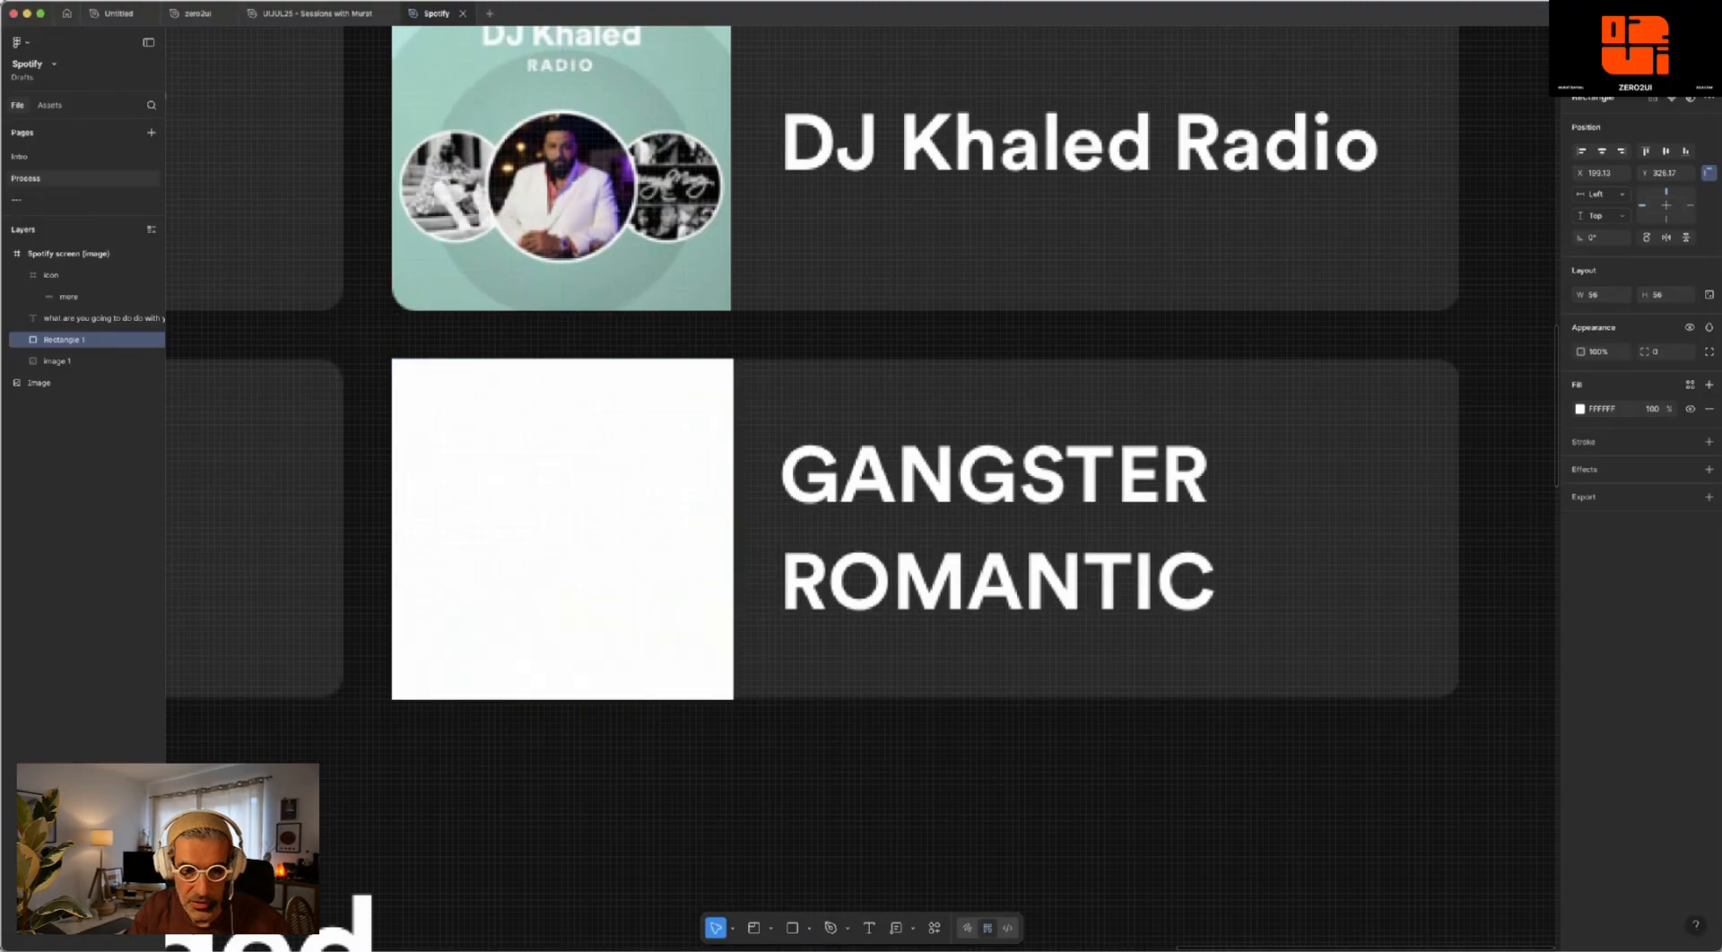
- Round the white square's corners to a radius of 4 and align it with the GANGSTER ROMANTIC cover
left_click_drag(595, 434, 595, 434)
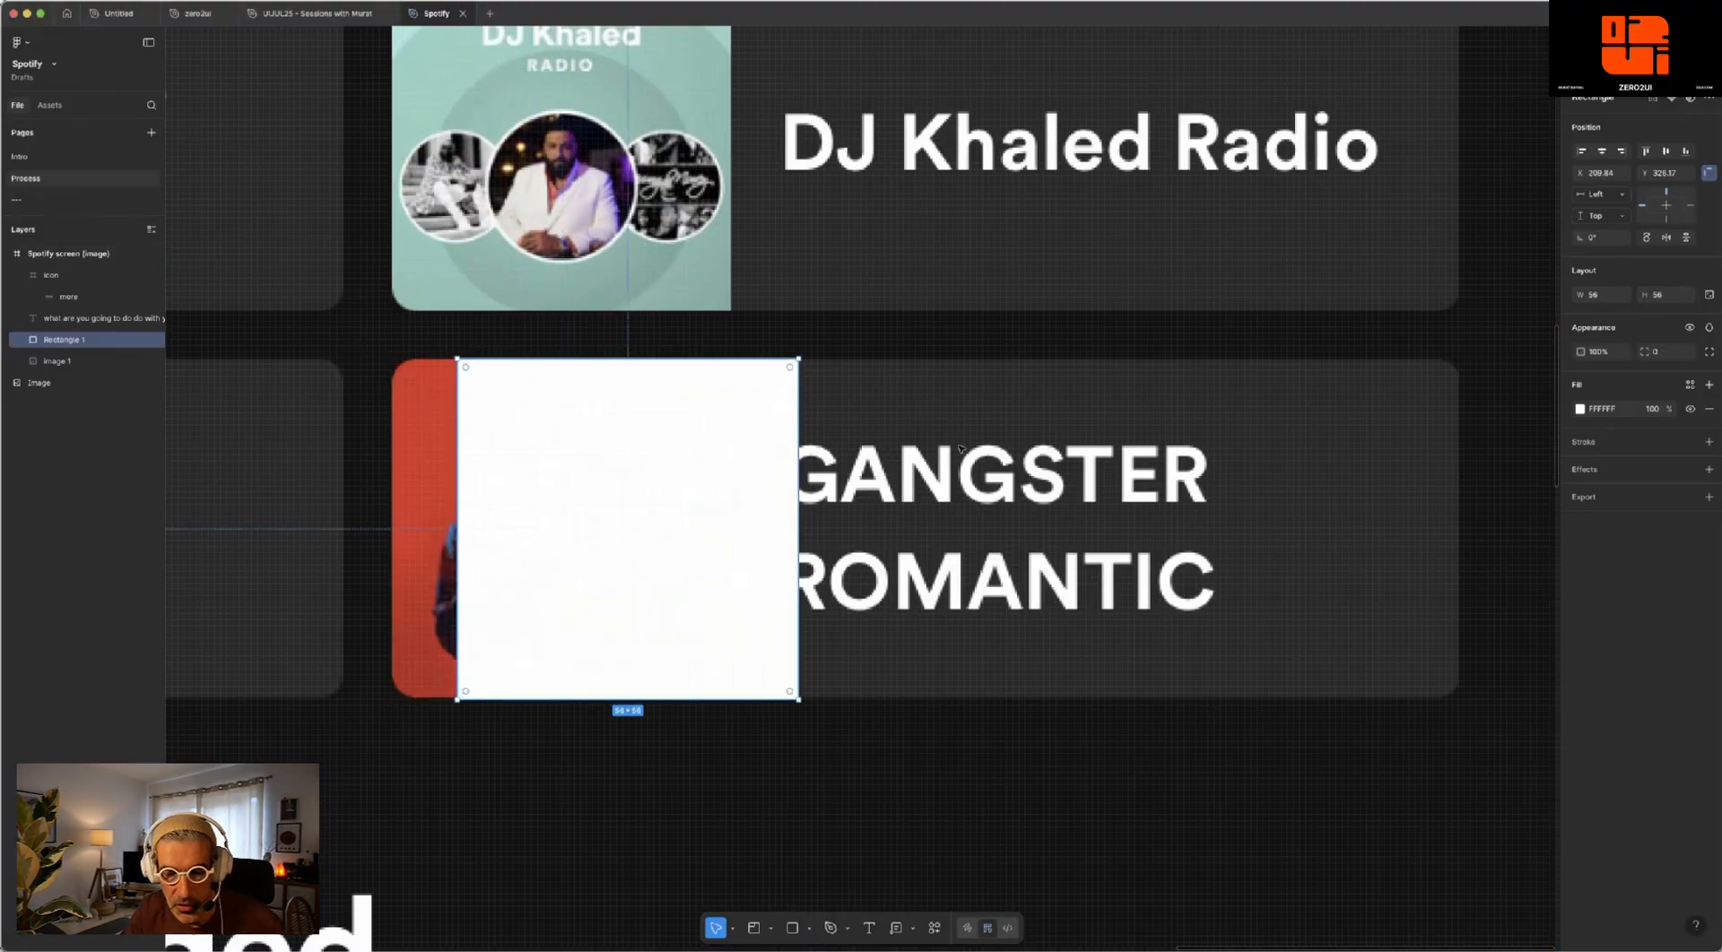
left_click(1666, 352)
type("4")
key("Return")
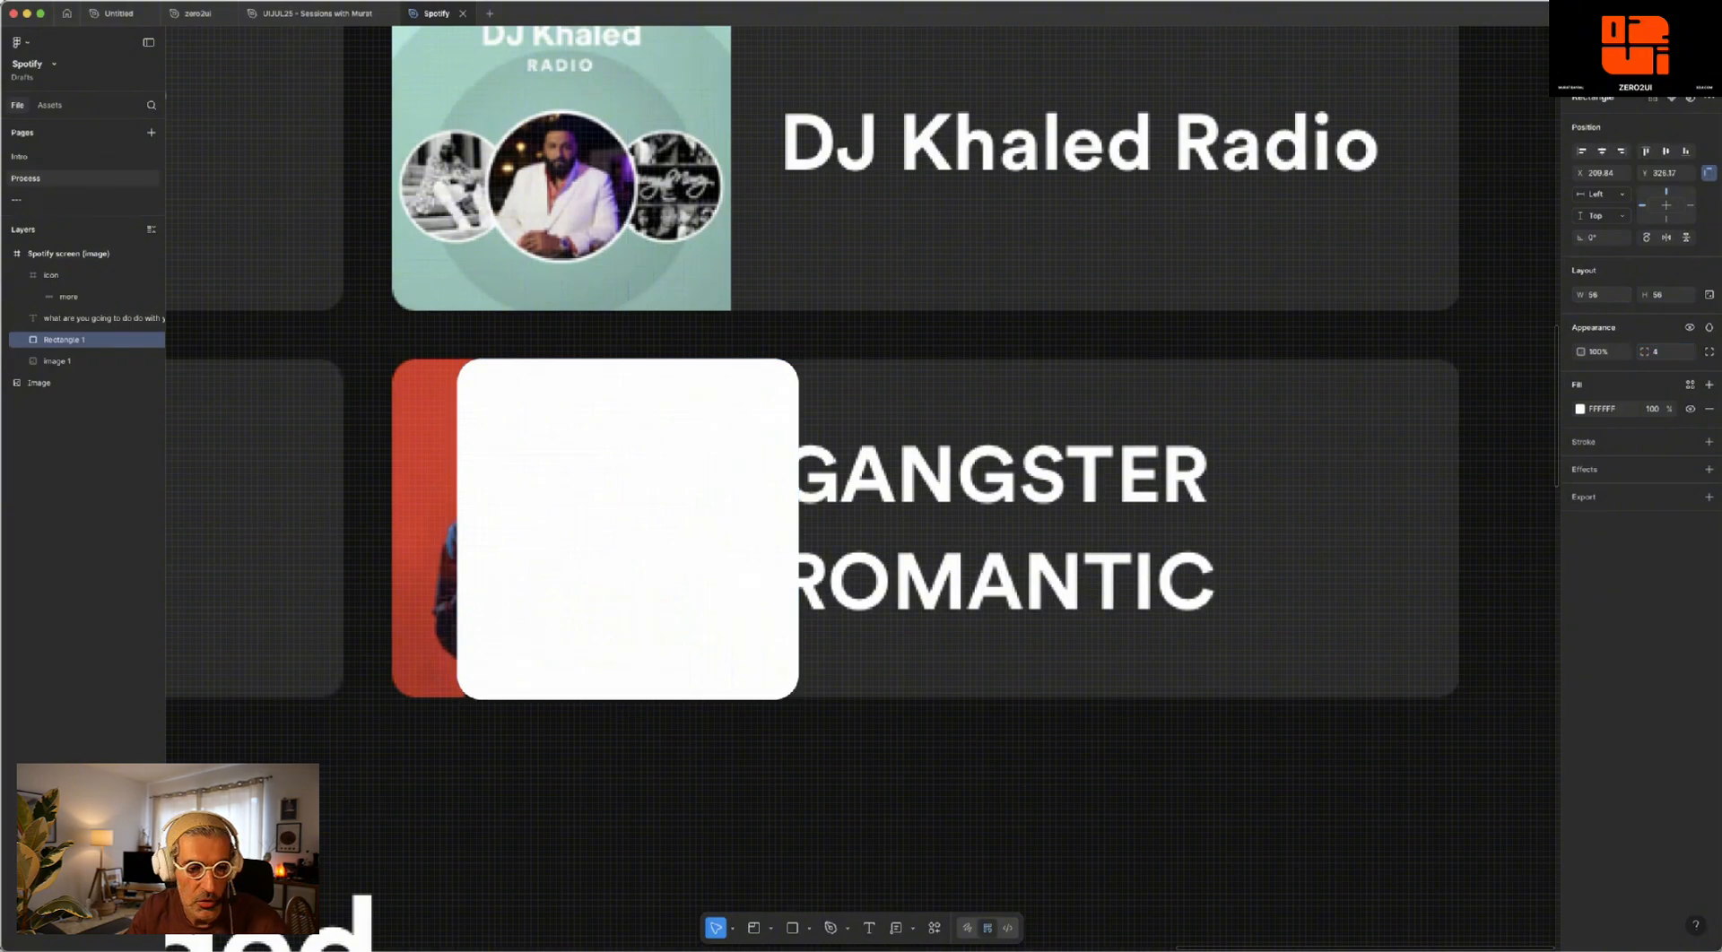
left_click_drag(549, 404, 448, 410)
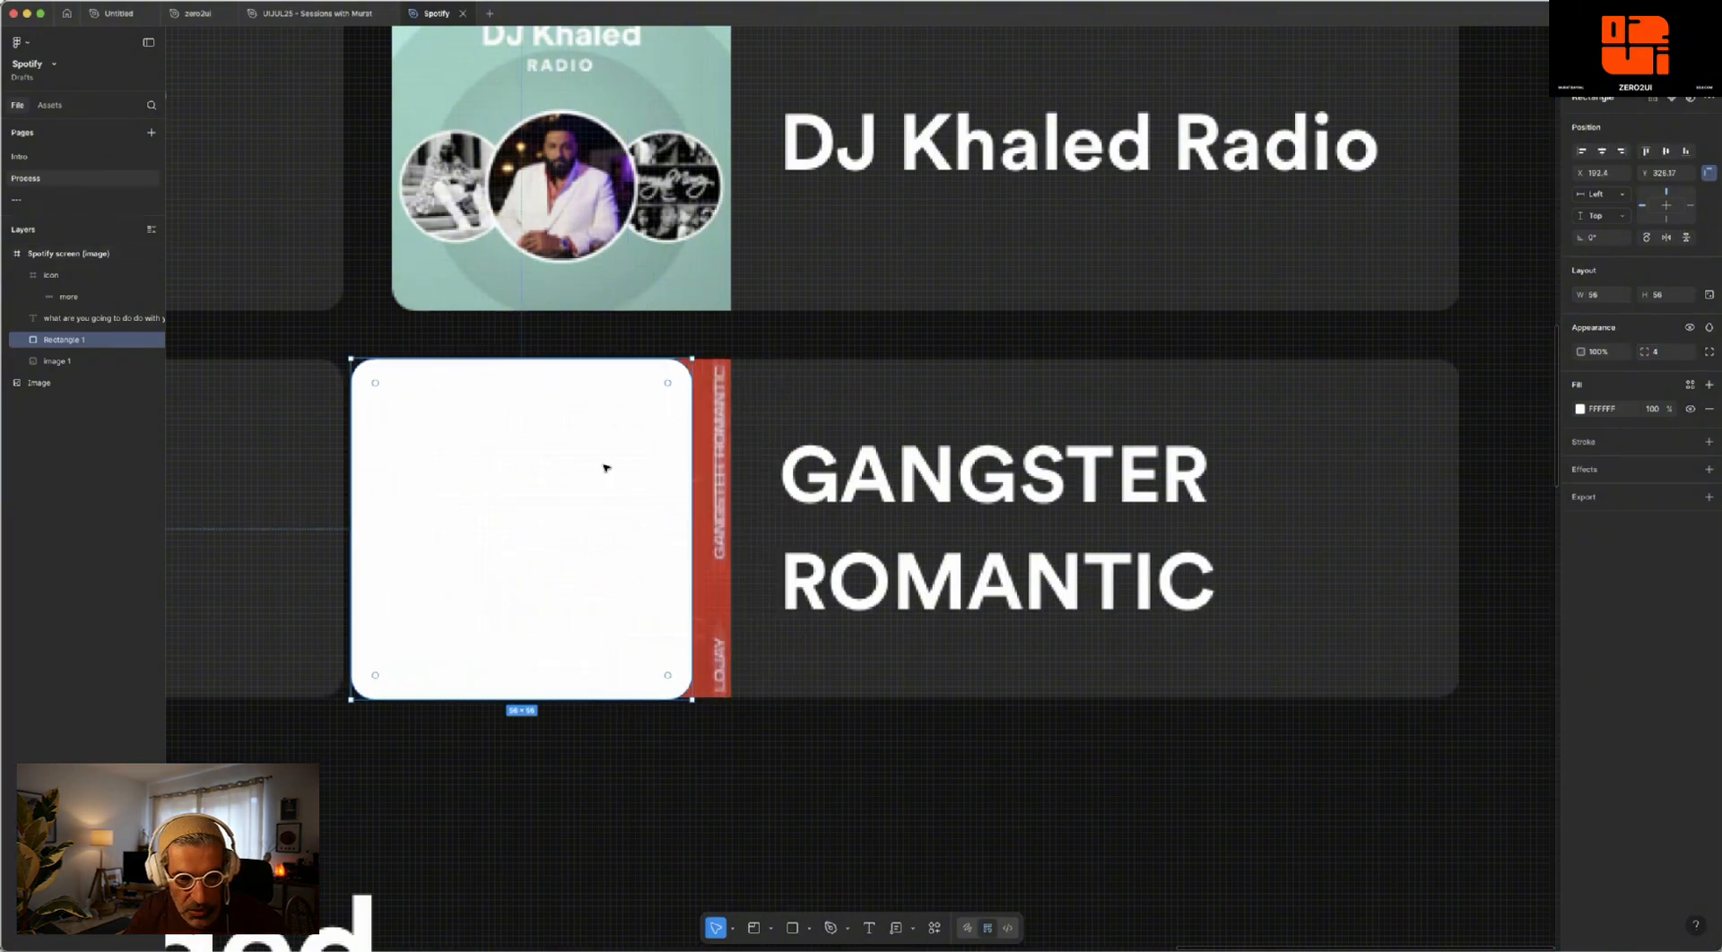
left_click_drag(604, 467, 646, 461)
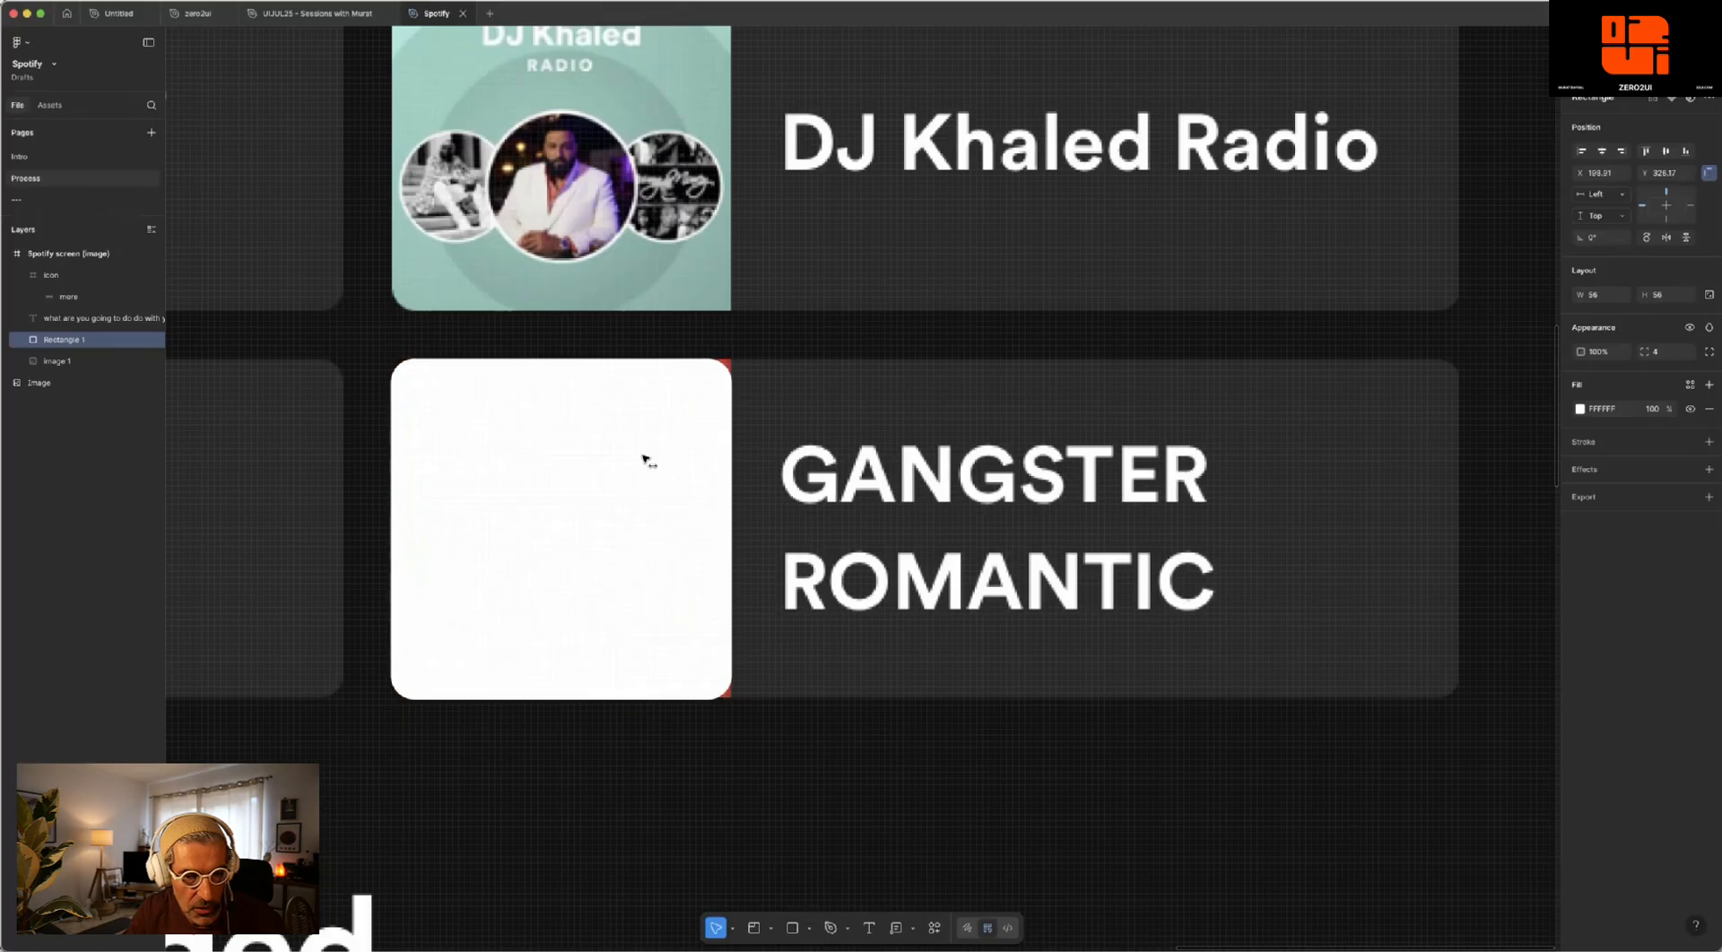
- Set the white square's top-right and bottom-right corner radii to 0 individually
left_click(1709, 352)
left_click(1670, 376)
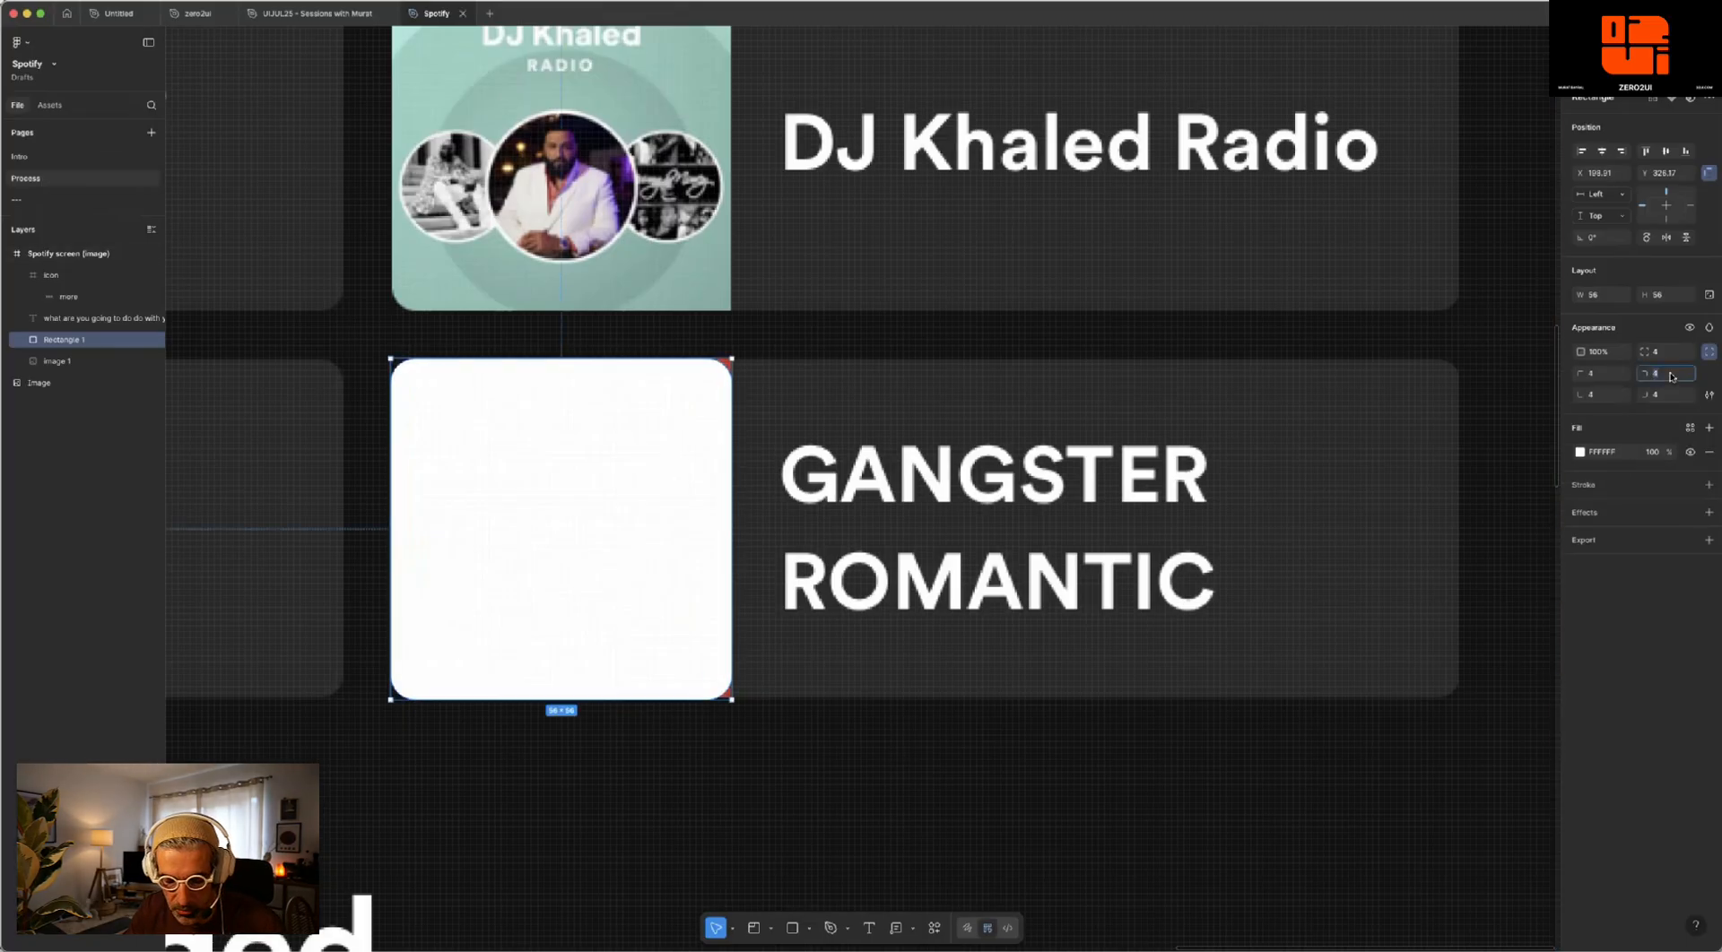
type("0")
left_click(1666, 395)
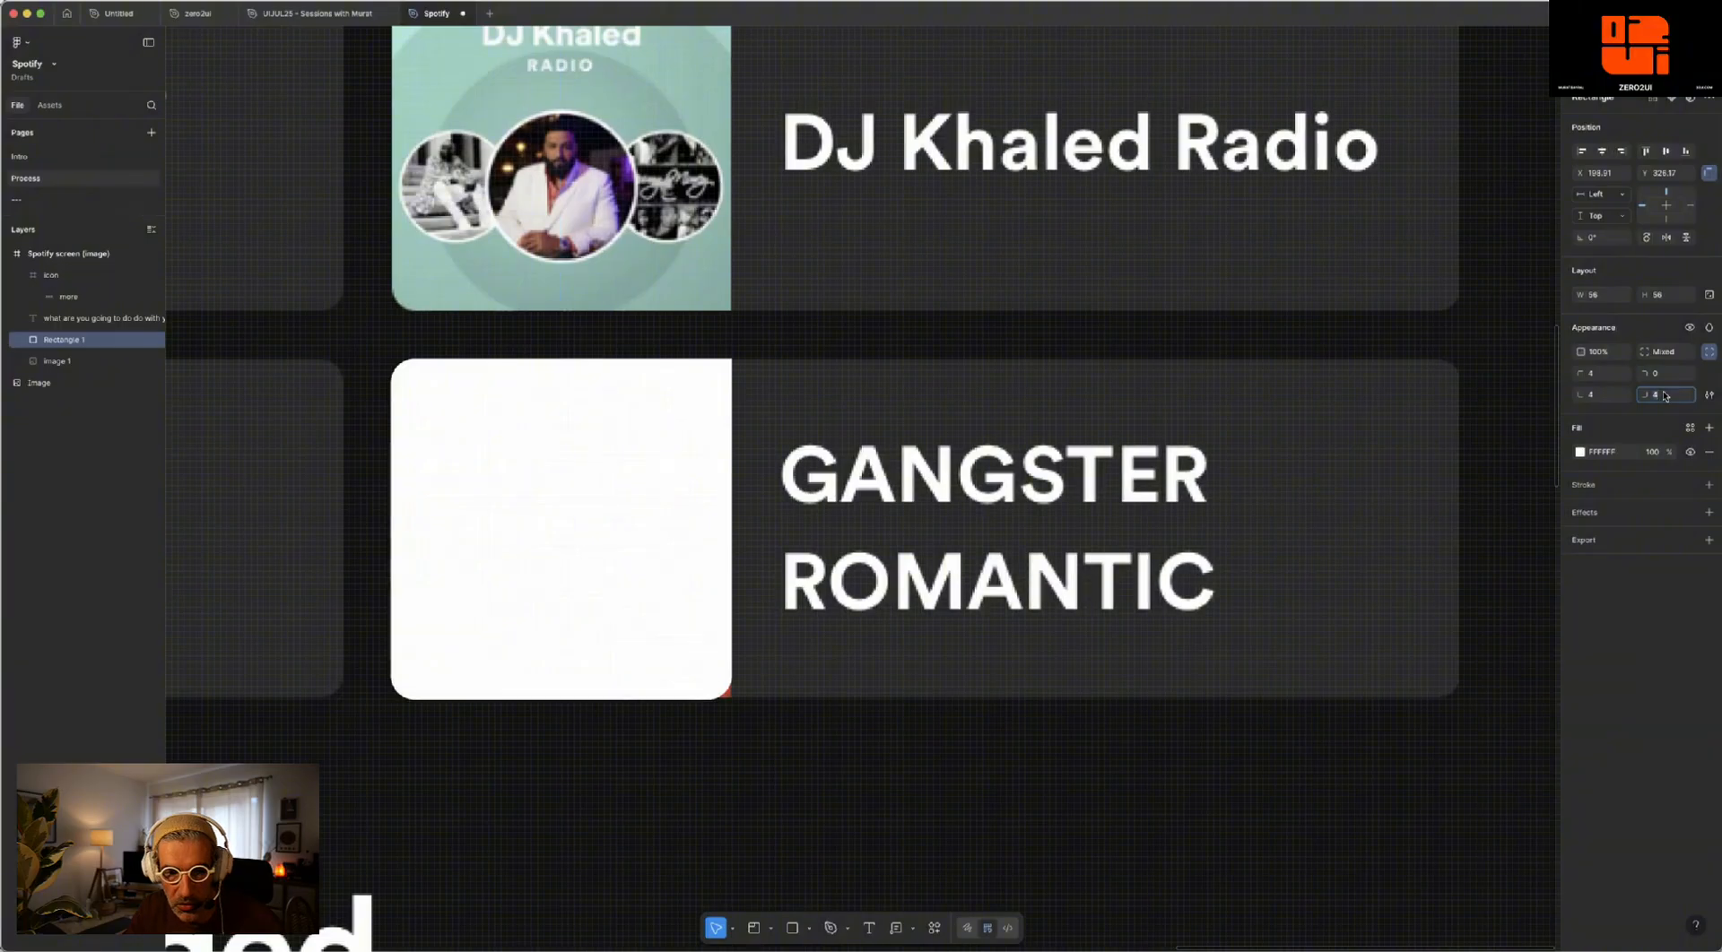
type("0")
key("Return")
- Place the white square over the Long Live The Wave cover and combine it with the headline and three-dot icon in an auto layout frame
scroll(864, 423, "down", 5)
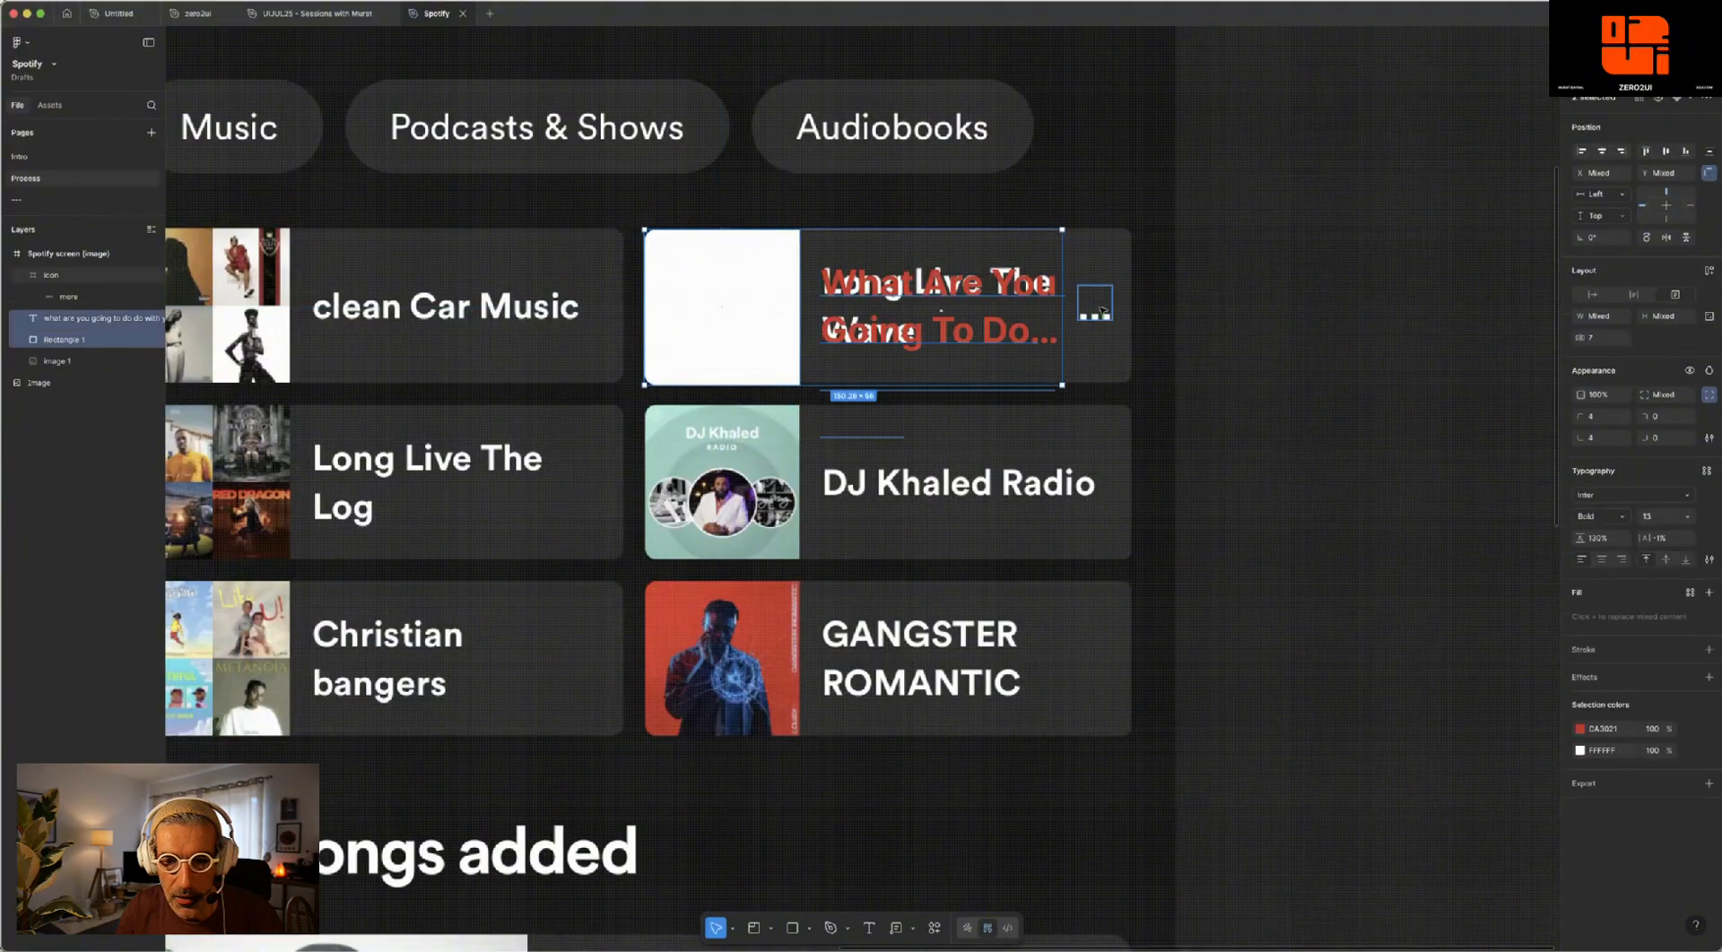
left_click(1096, 314, "shift")
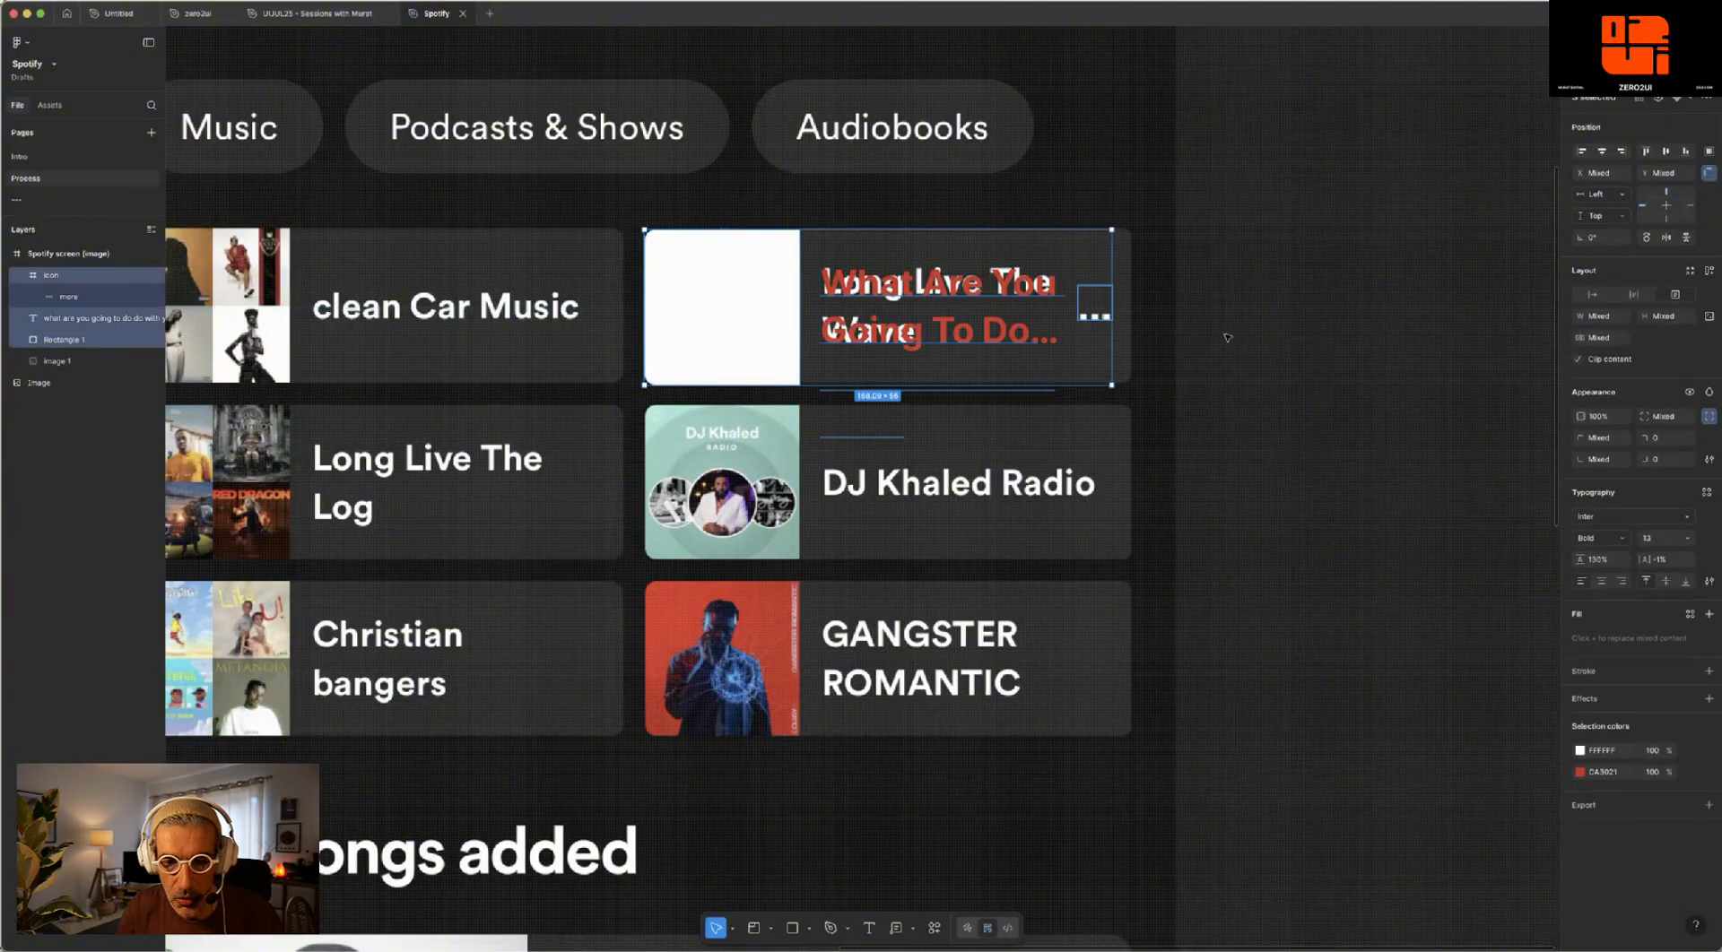
left_click(1166, 311)
left_click(964, 332)
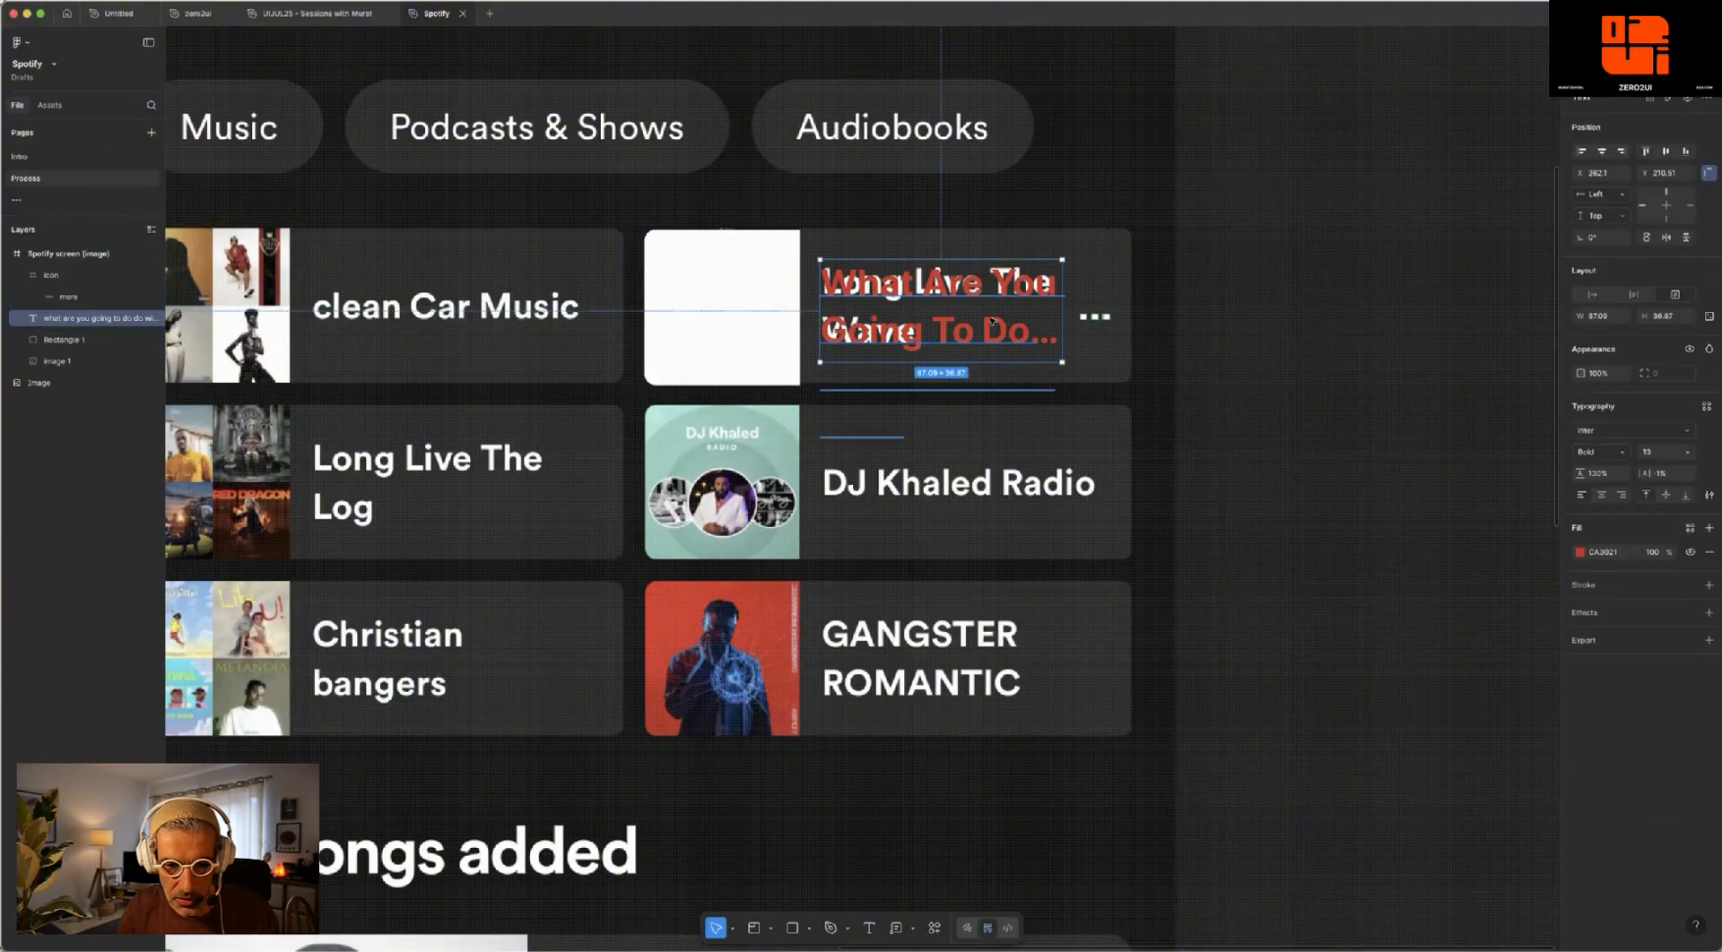
left_click(766, 317, "shift")
left_click(1095, 314, "shift")
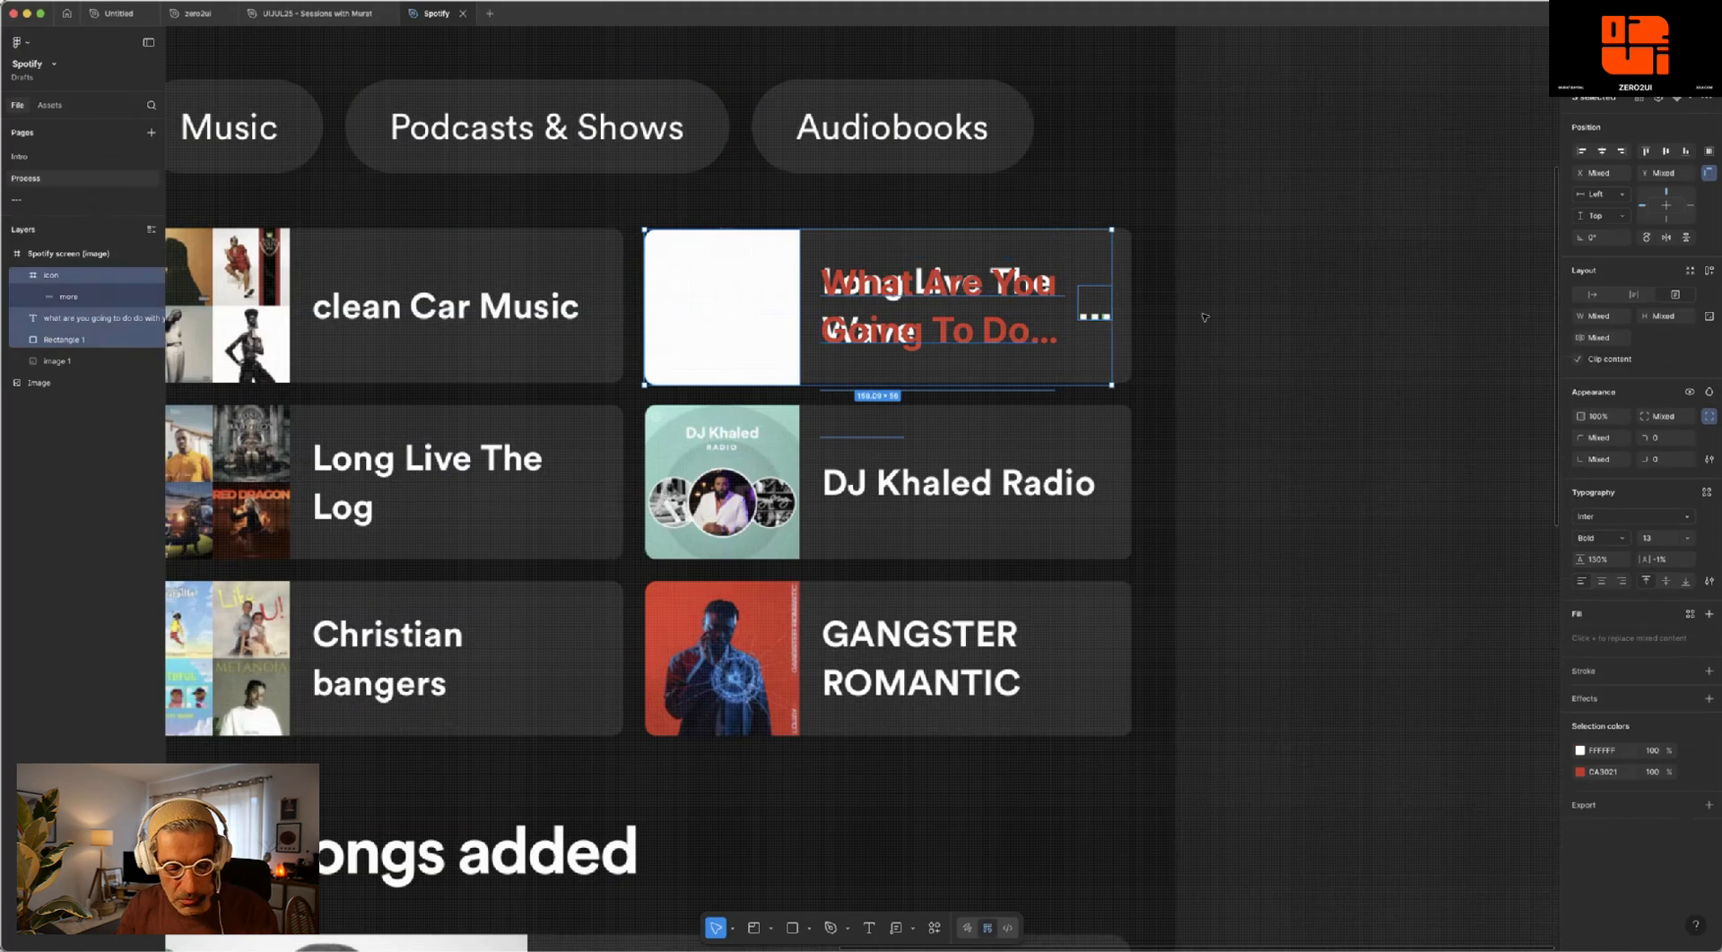
key("shift+a")
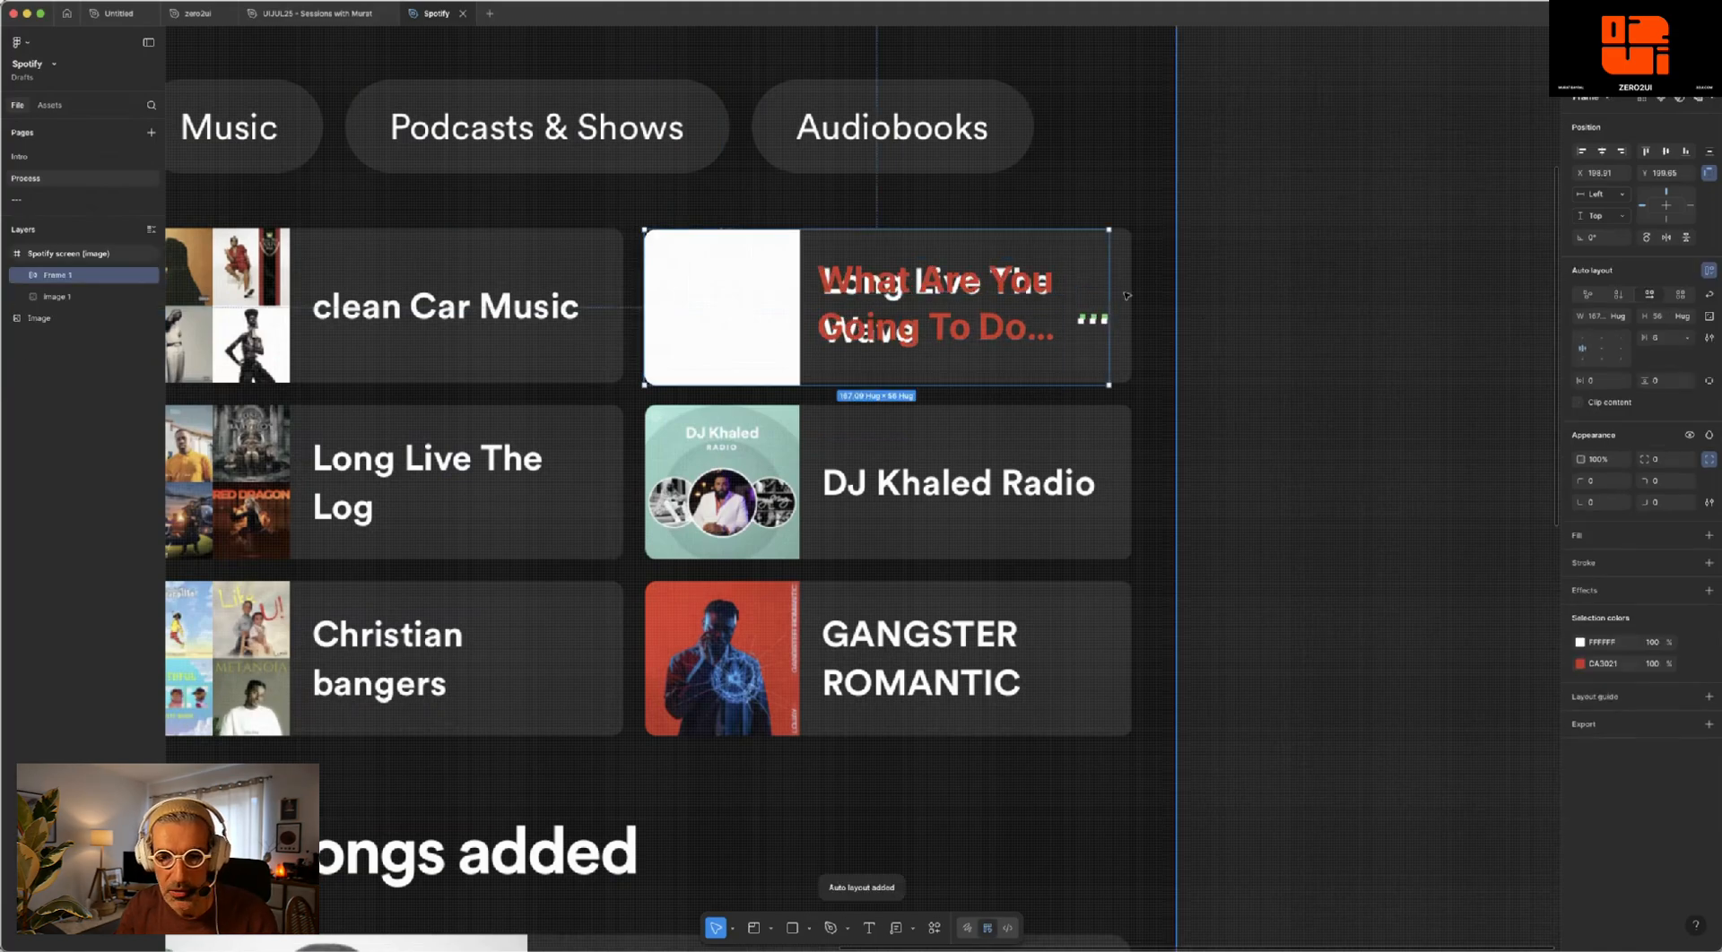
- Widen the auto layout frame to about 175 so it reaches the right edge of the Long Live The Wave card
scroll(1126, 287, "up", 2)
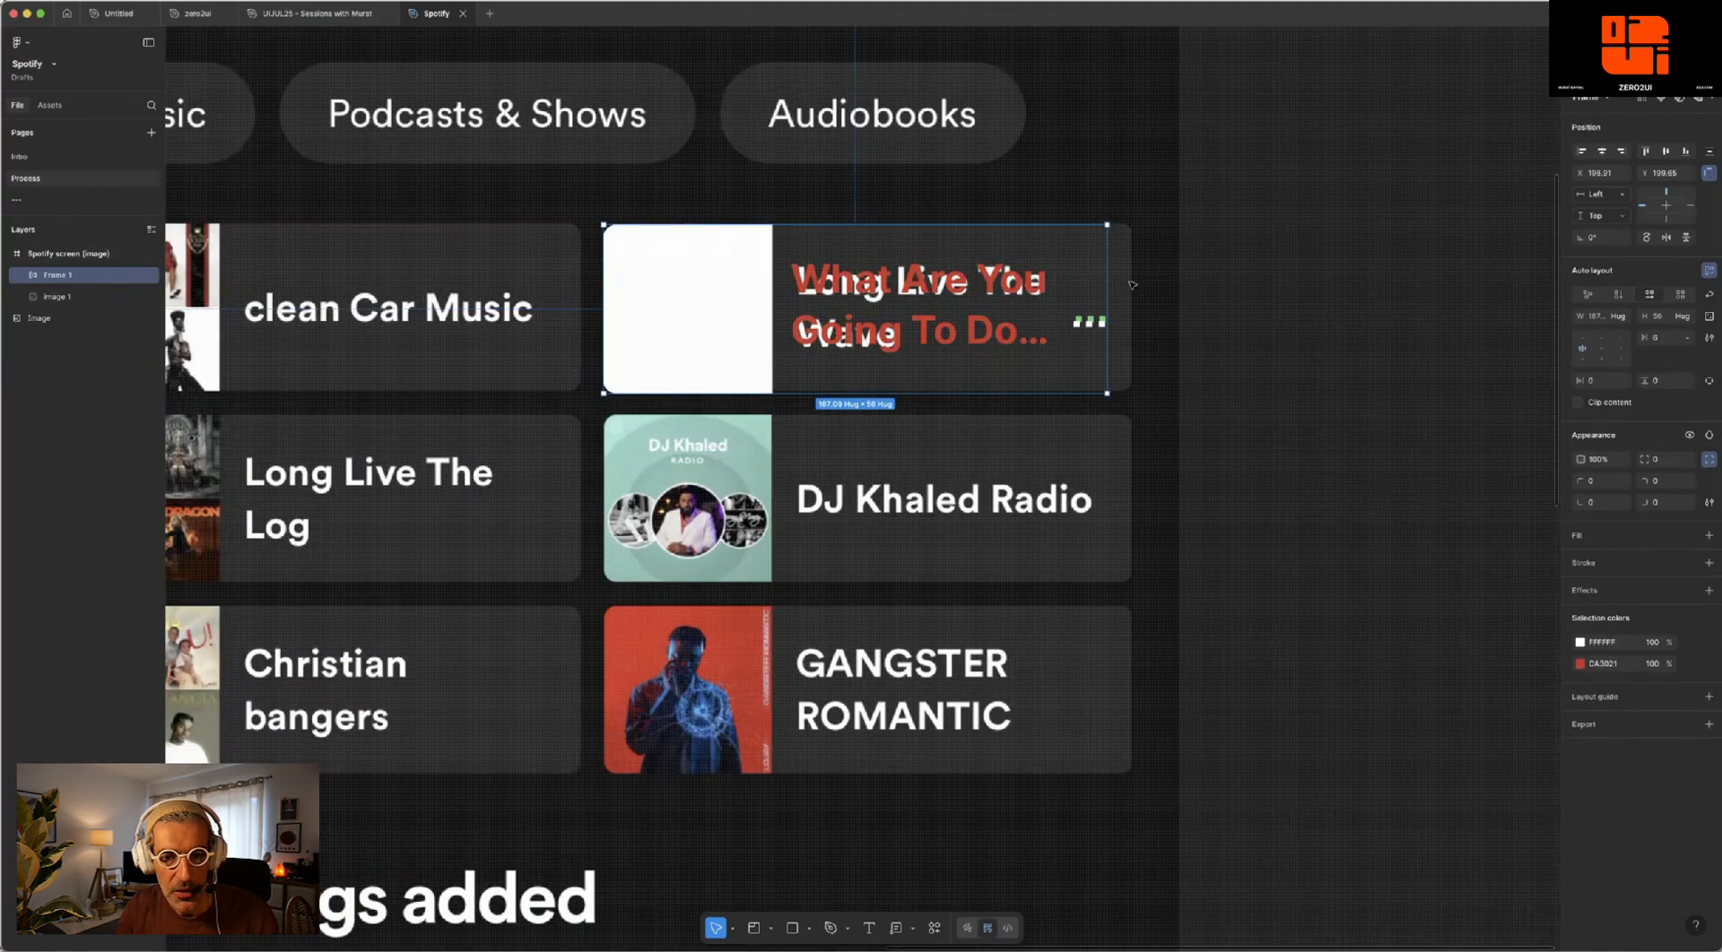
scroll(1089, 275, "up", 3)
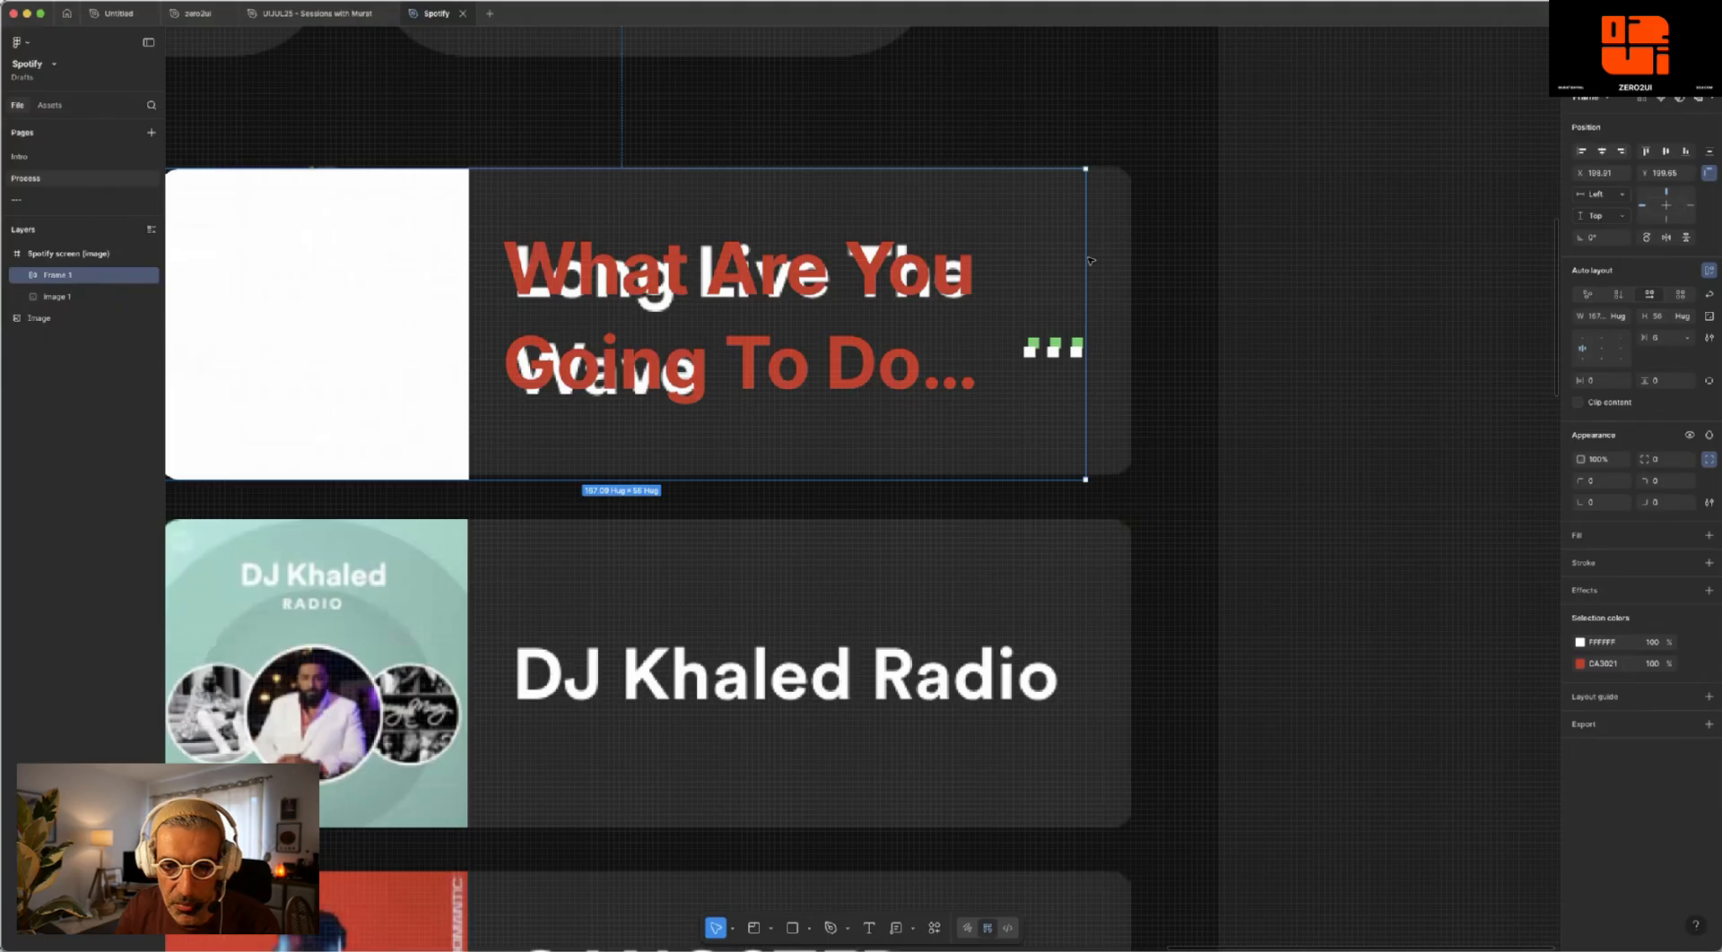
left_click(732, 928)
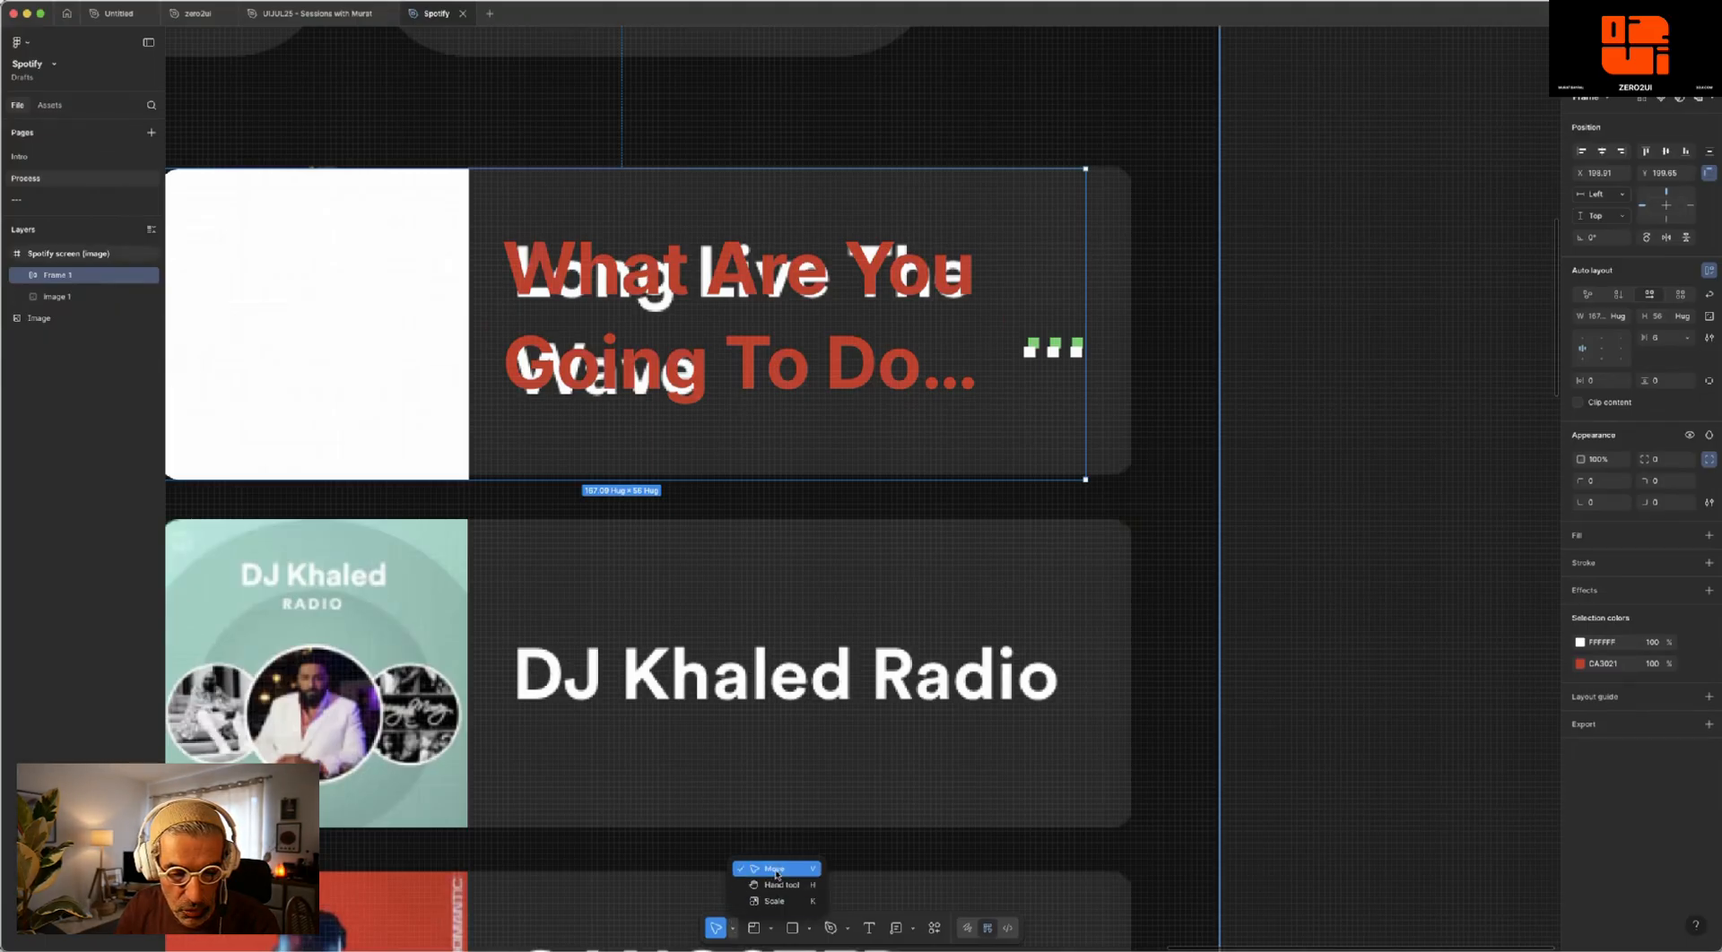
left_click(1087, 284)
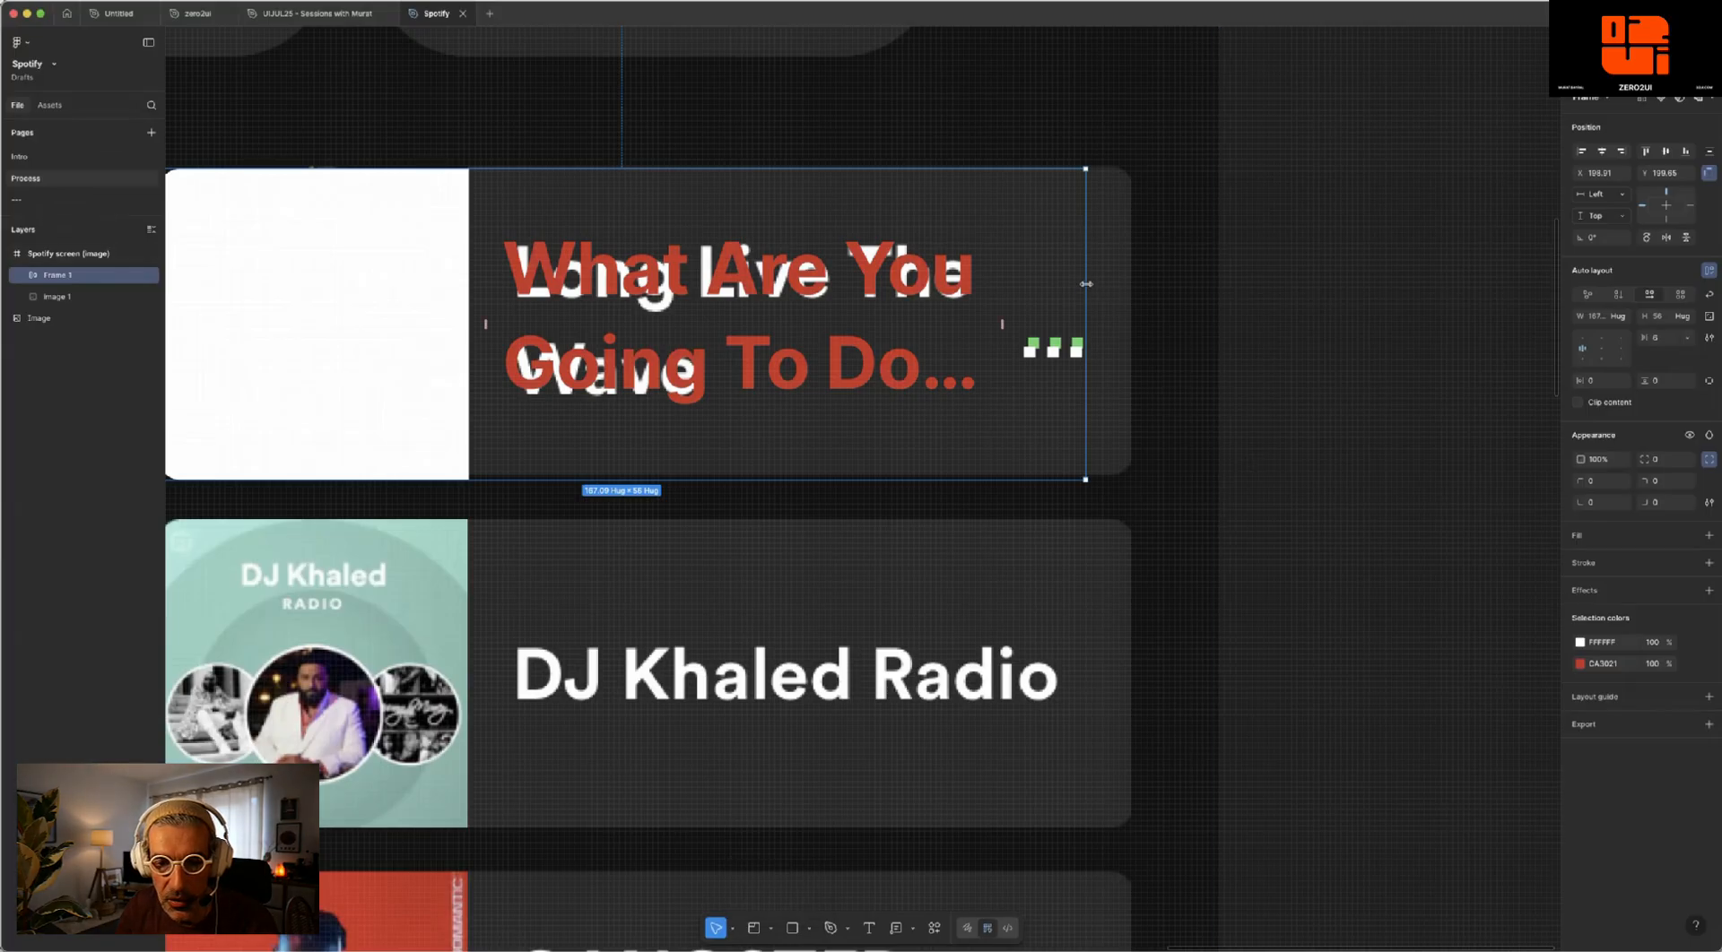
left_click_drag(1100, 284, 1132, 280)
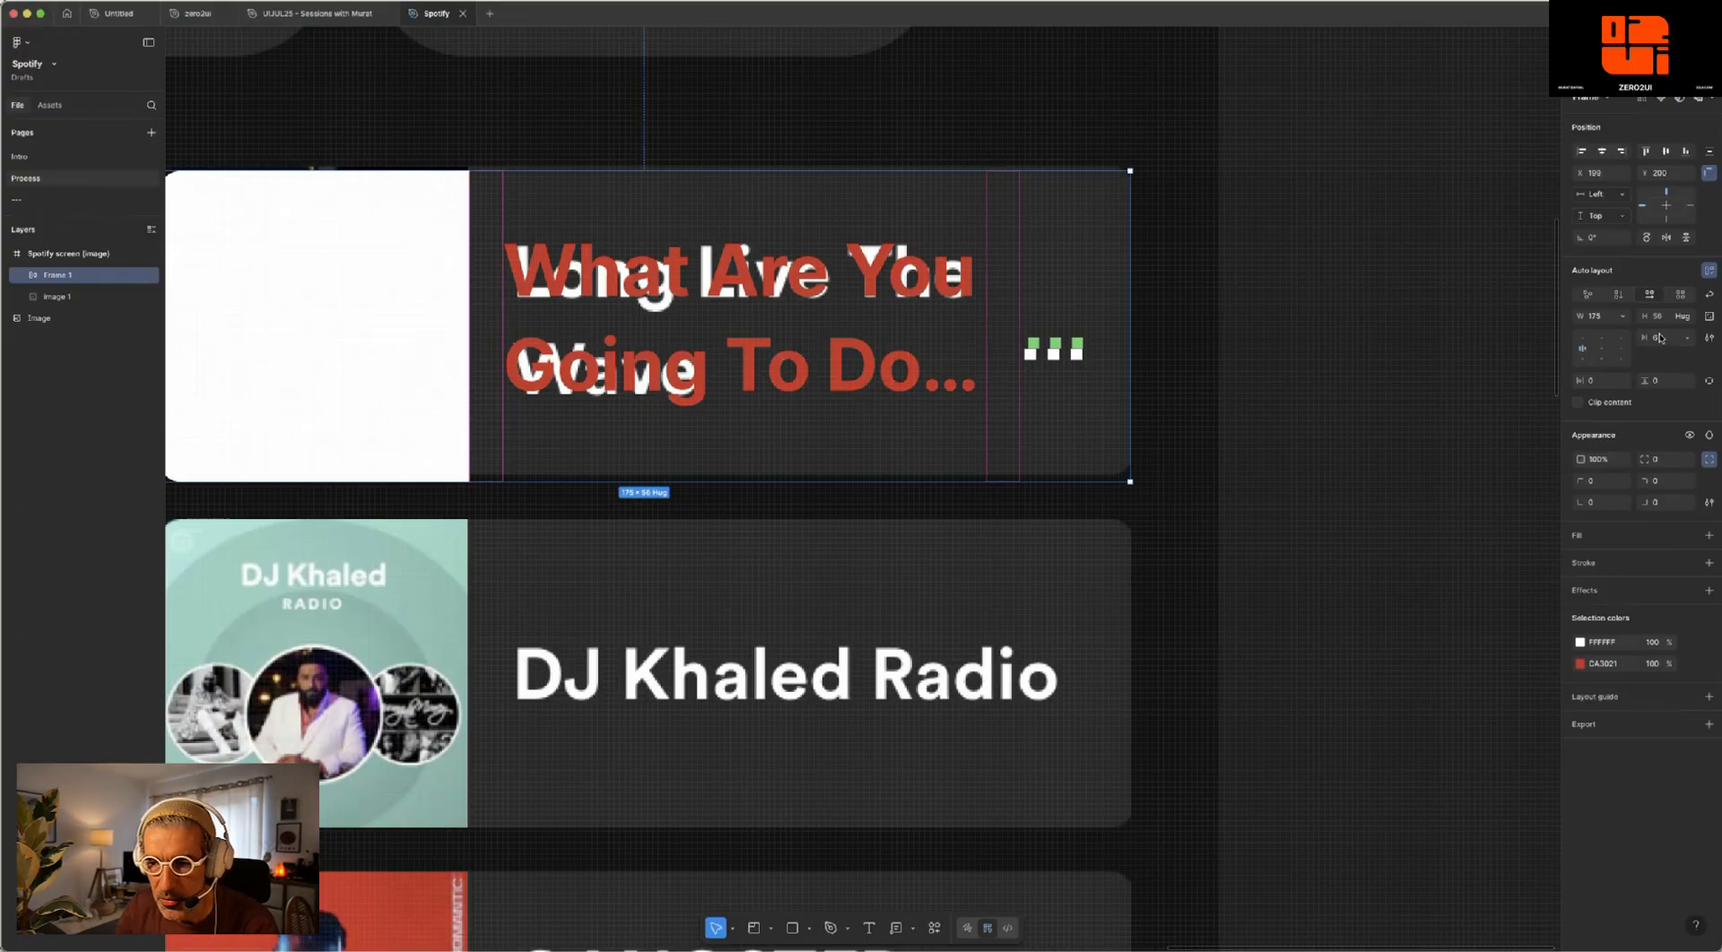
- Set the auto layout frame's gap between items to 8 and its right padding to 8
type("8")
key("Return")
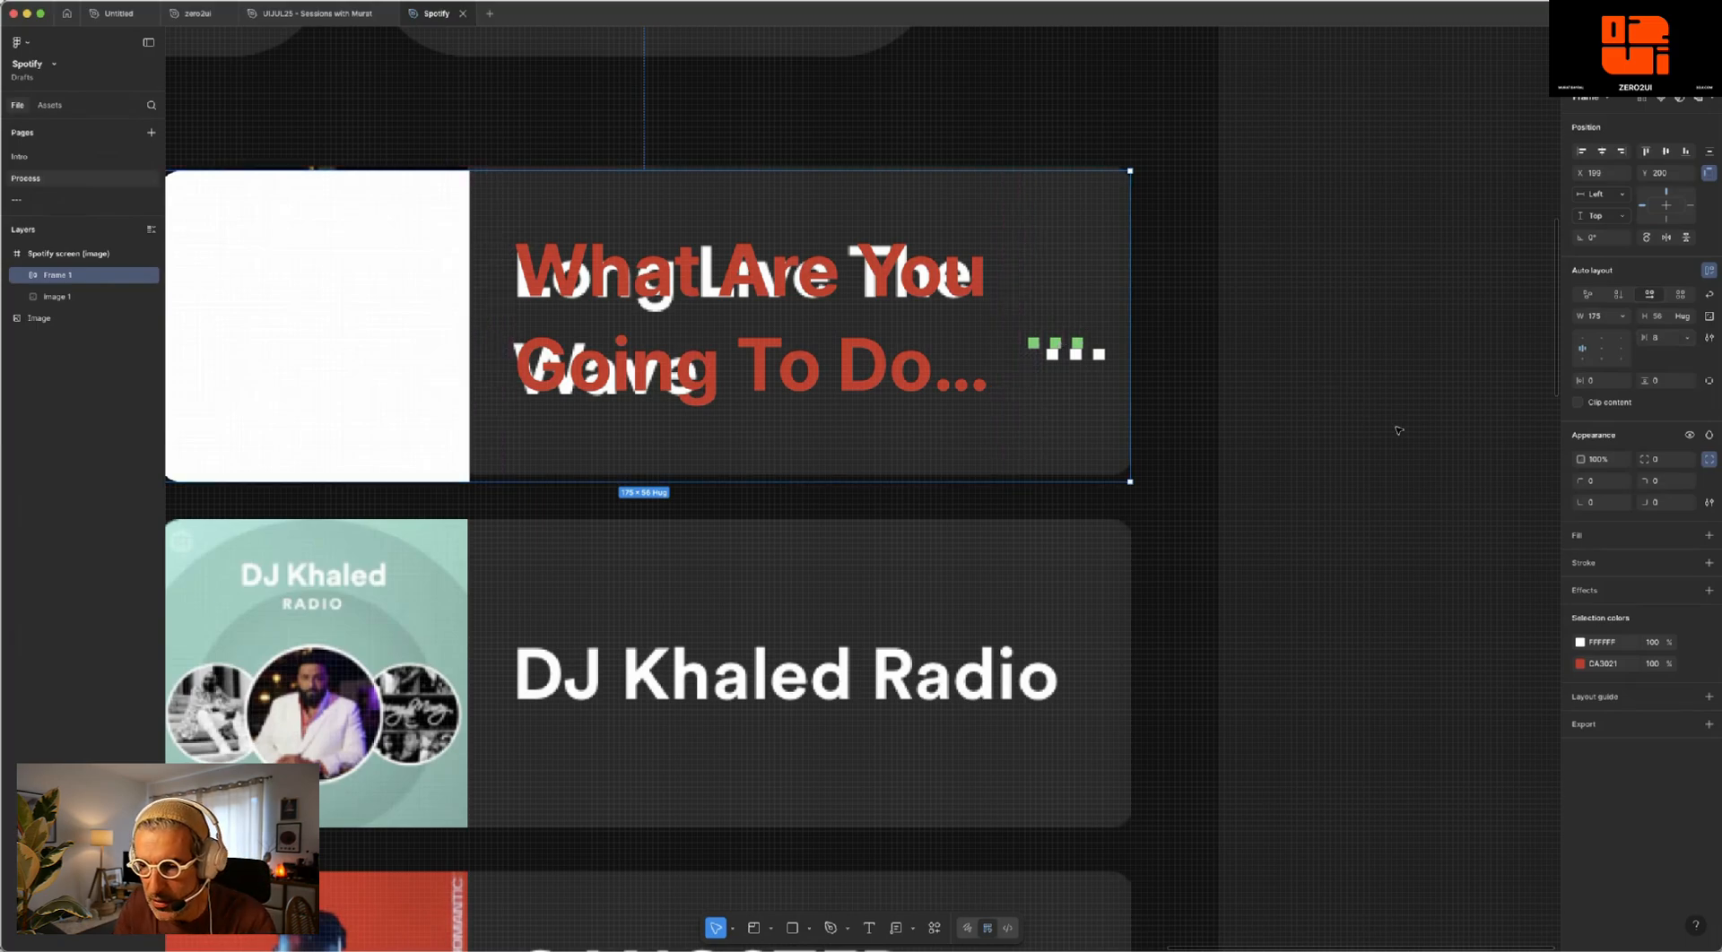
left_click(1709, 381)
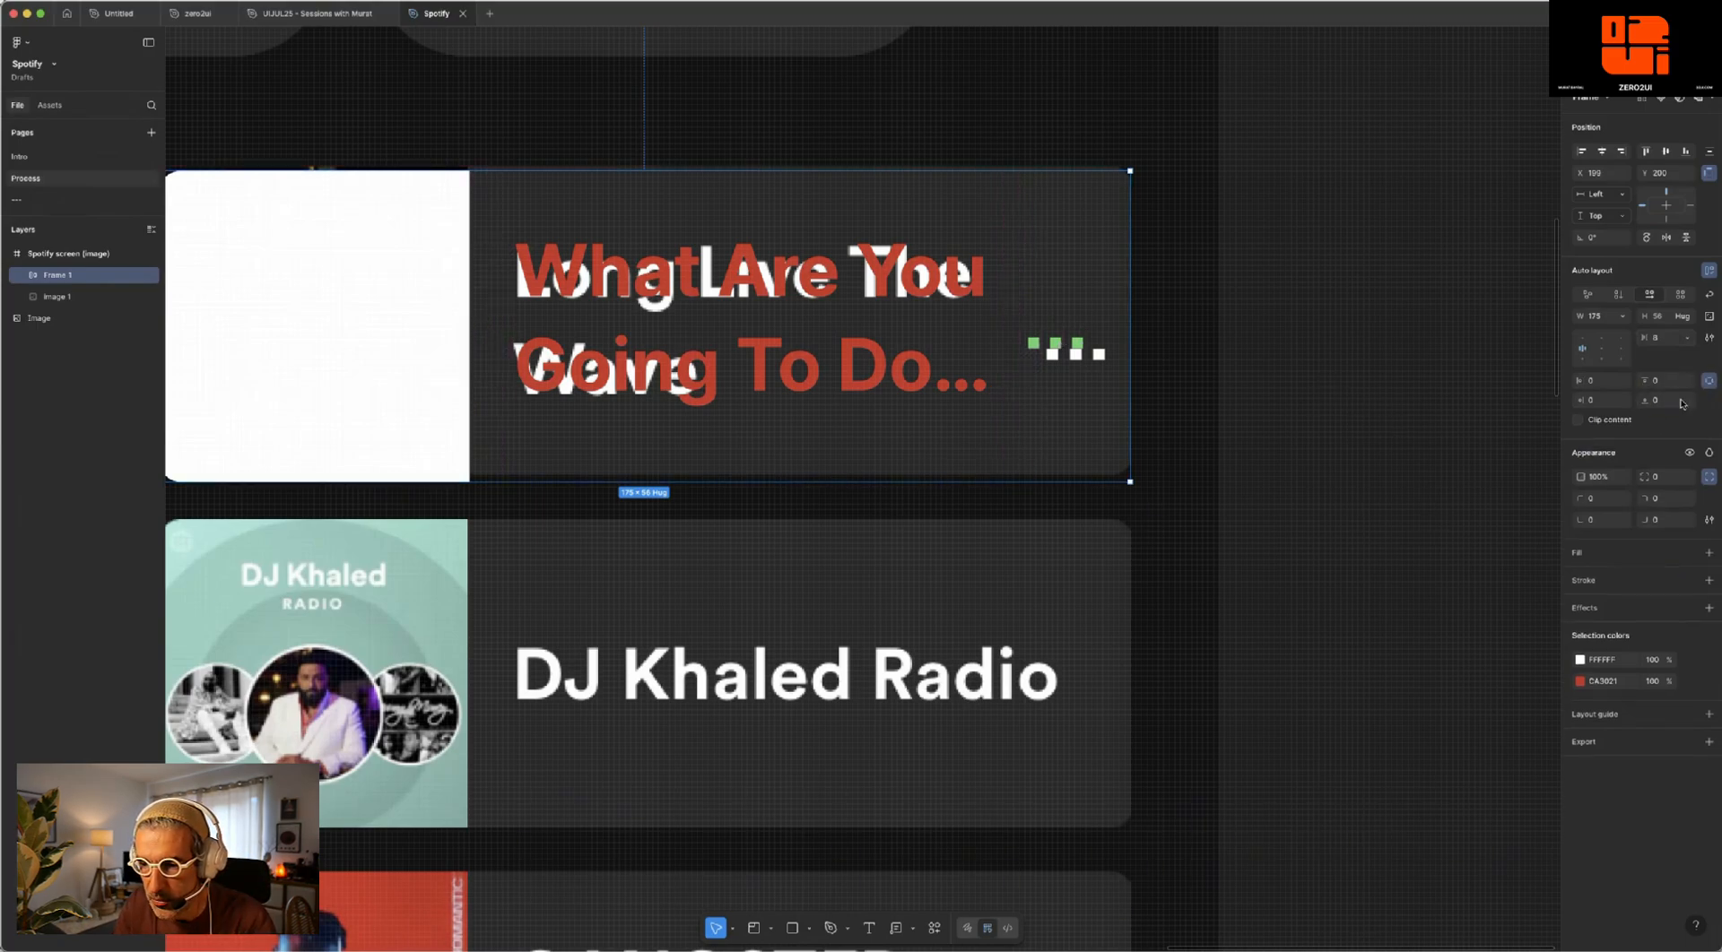
left_click(1602, 401)
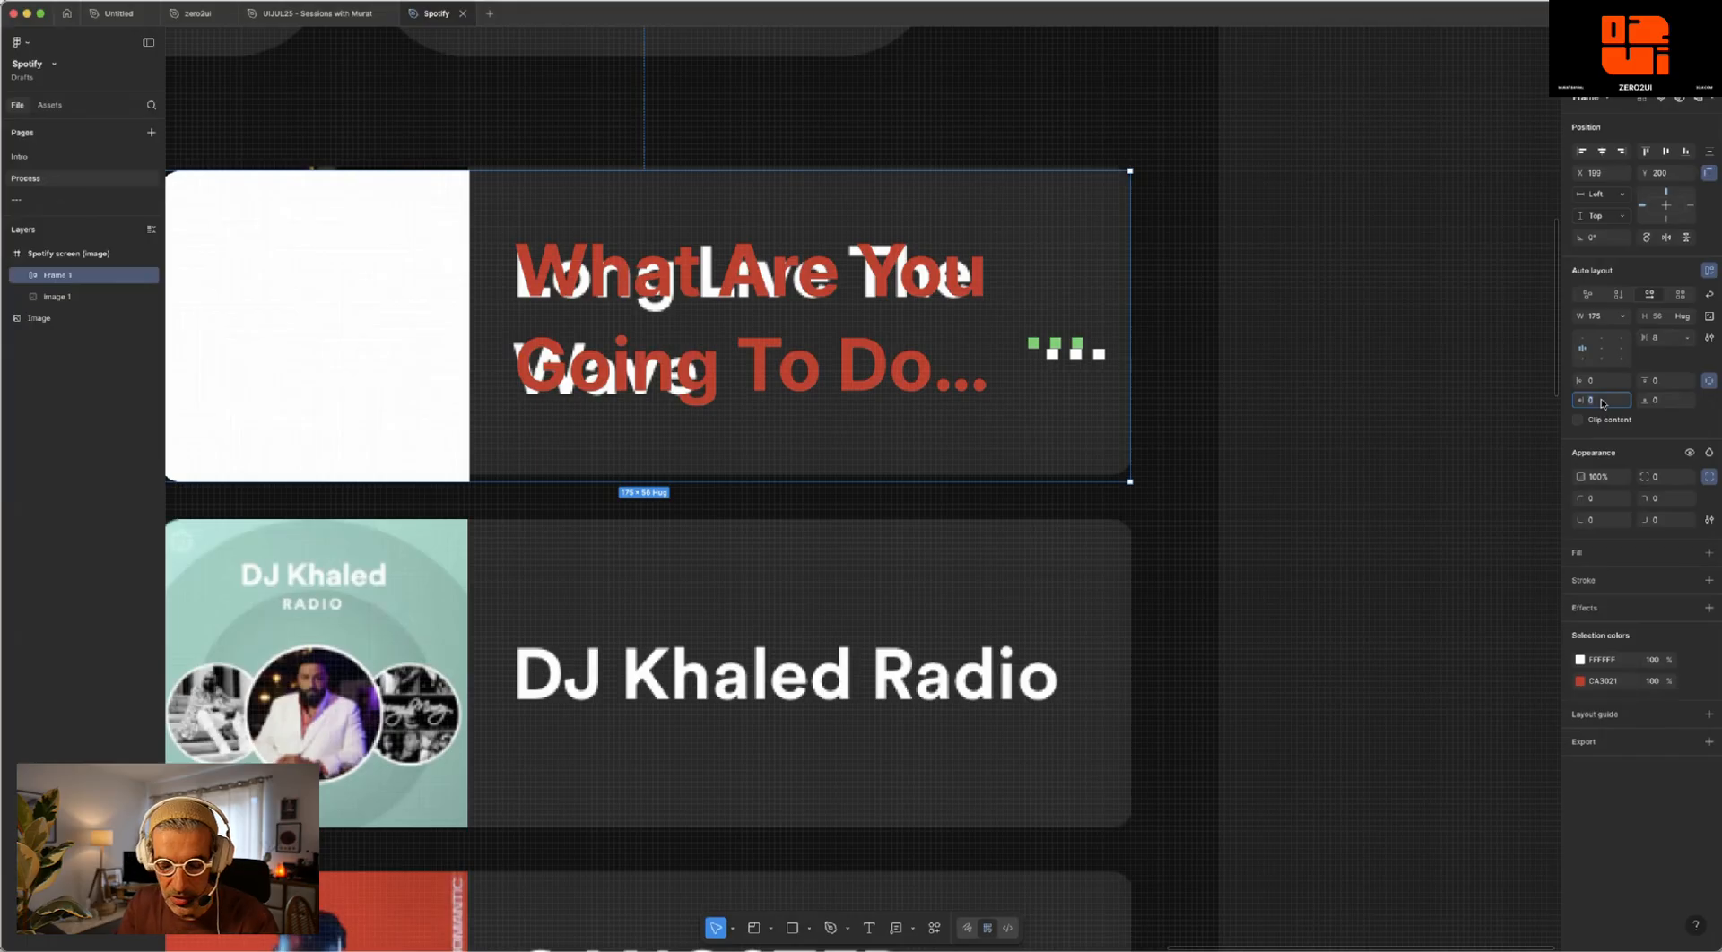
key("Return")
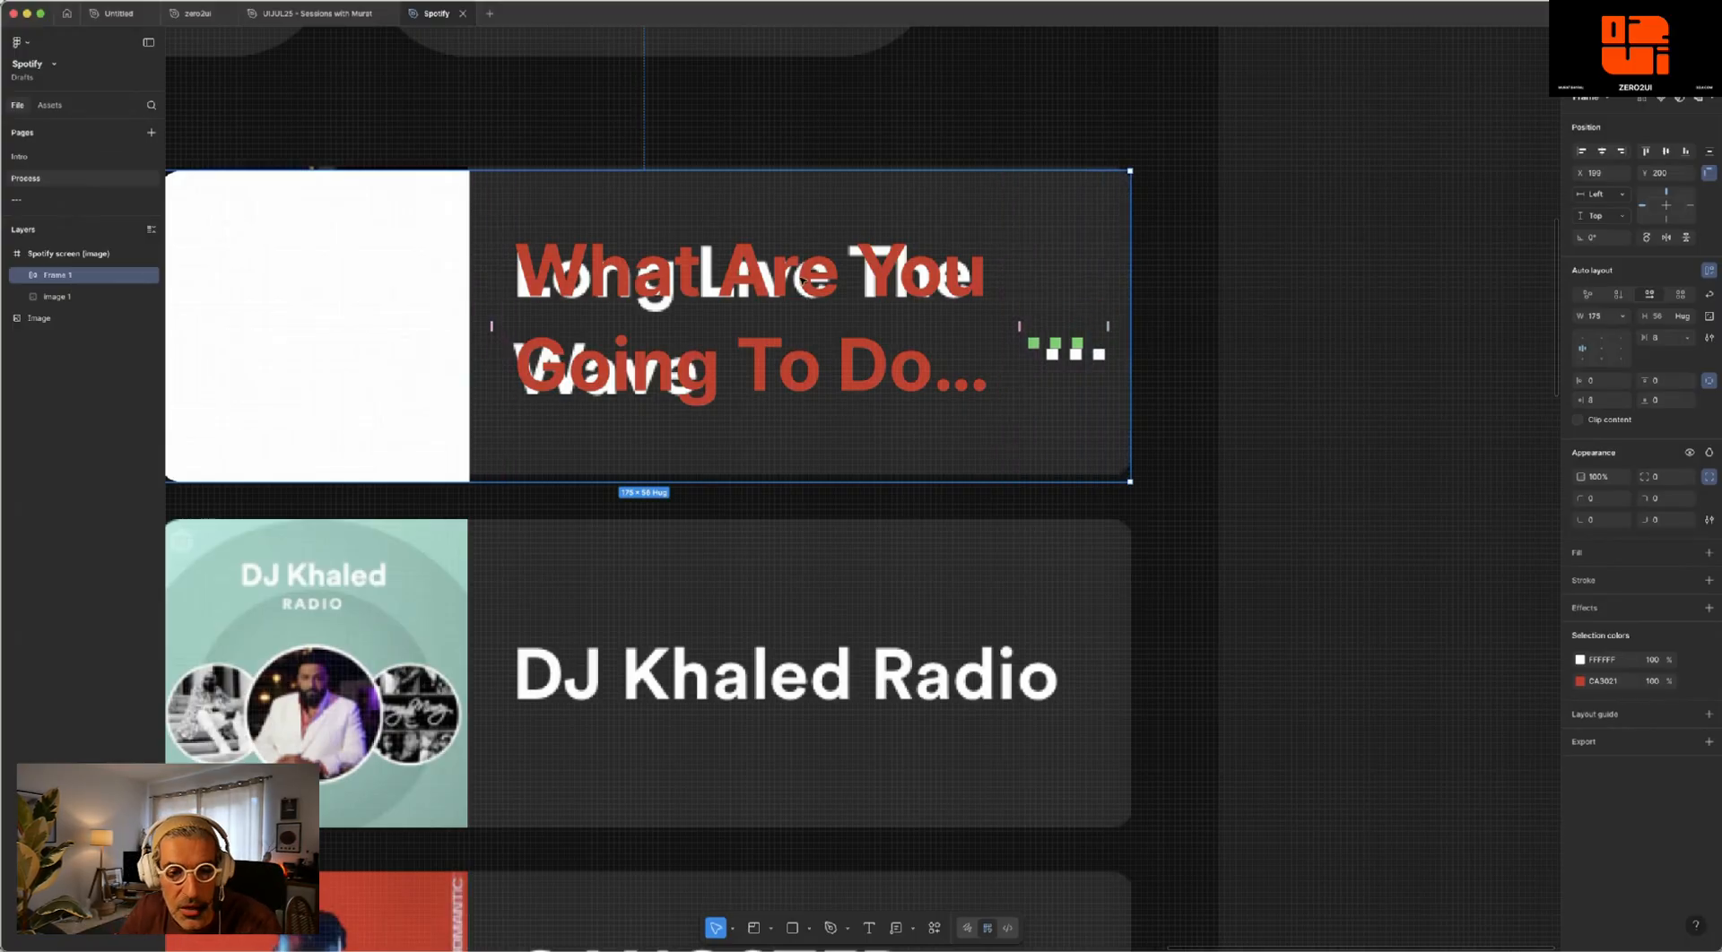
- Check the headline and icon bounds, and set the card frame's gap between items to Auto
double_click(708, 276)
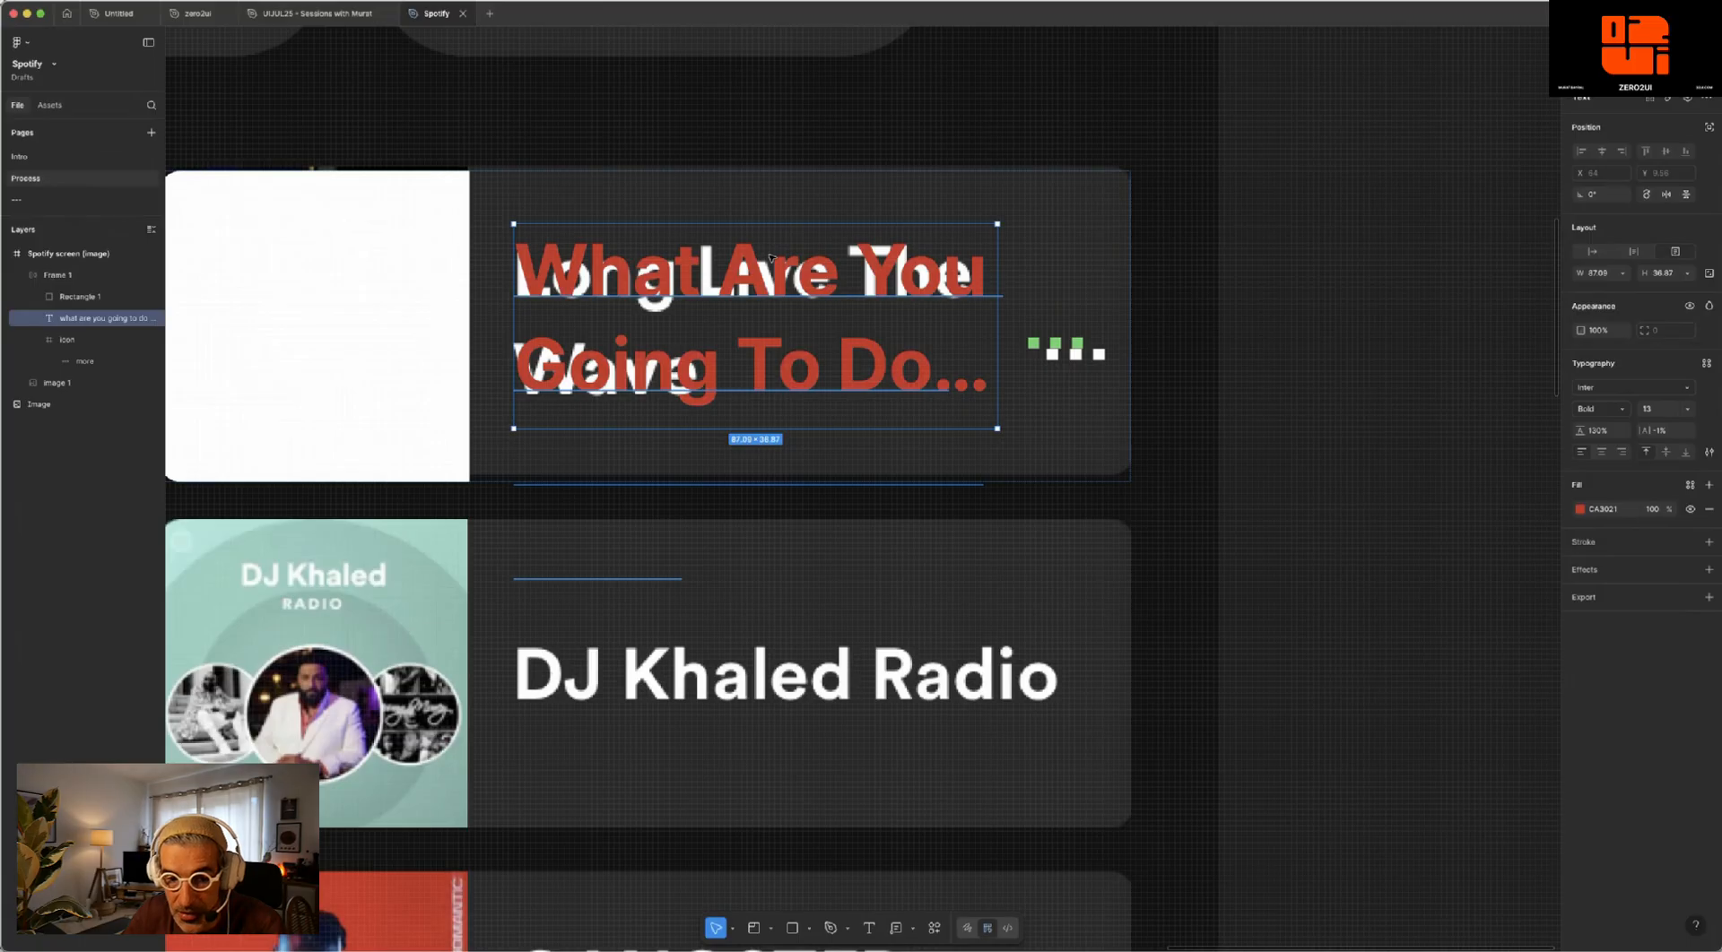
left_click(1096, 331)
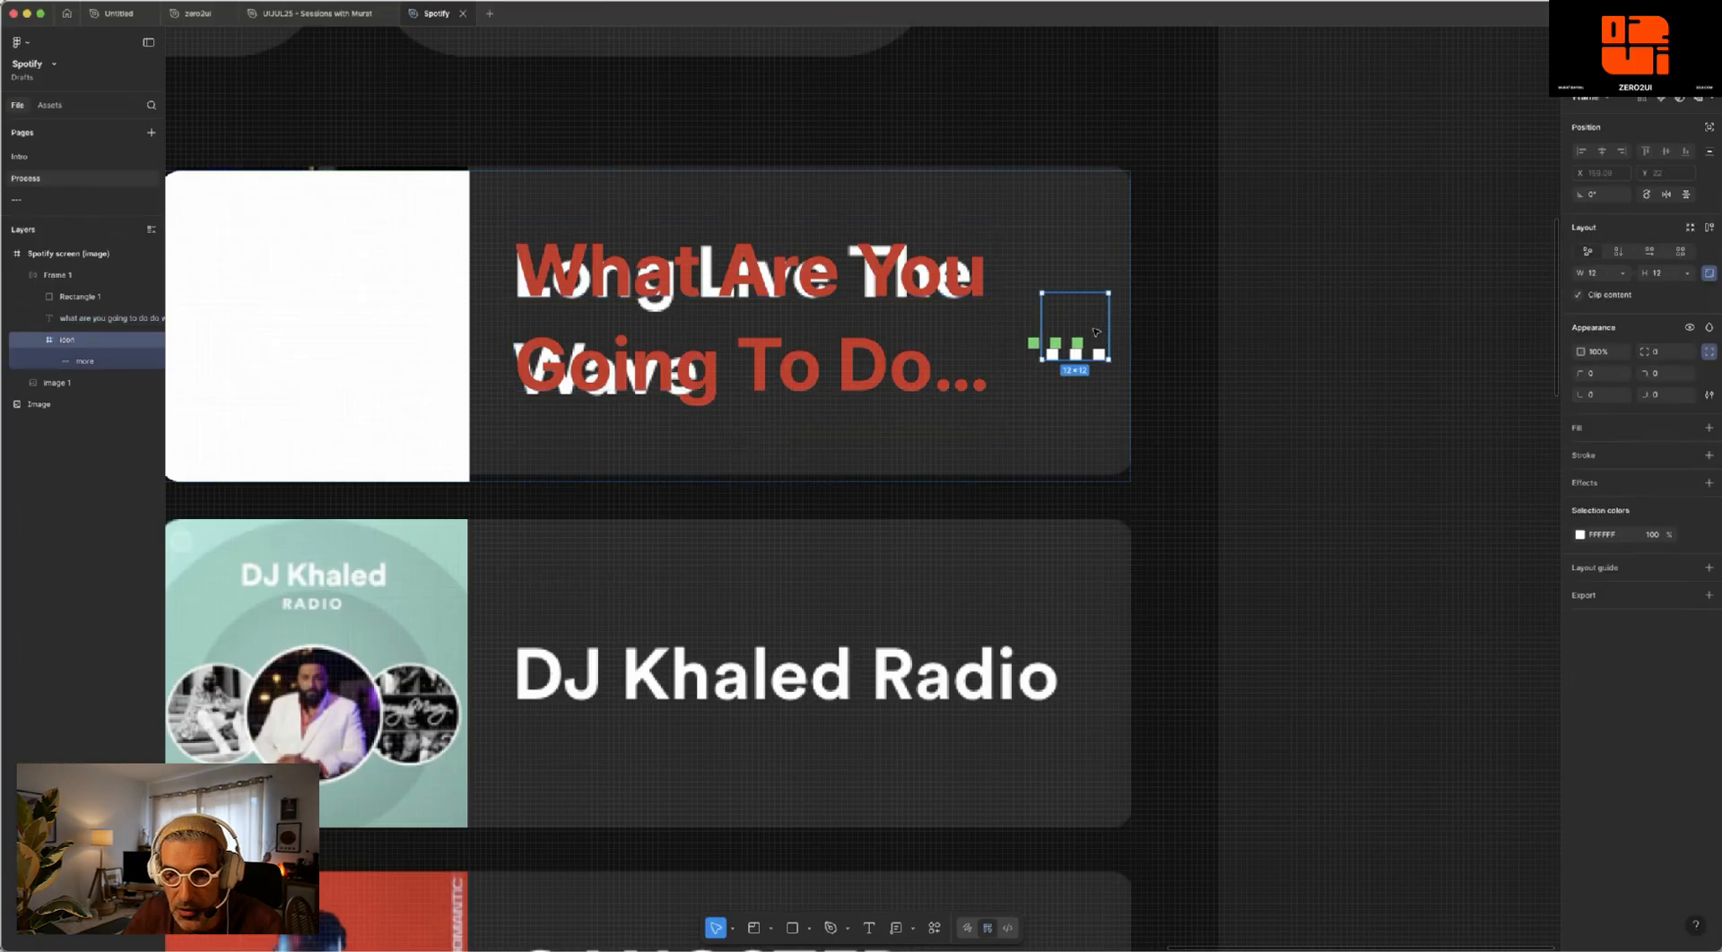
scroll(1095, 332, "up", 1)
left_click(1069, 245)
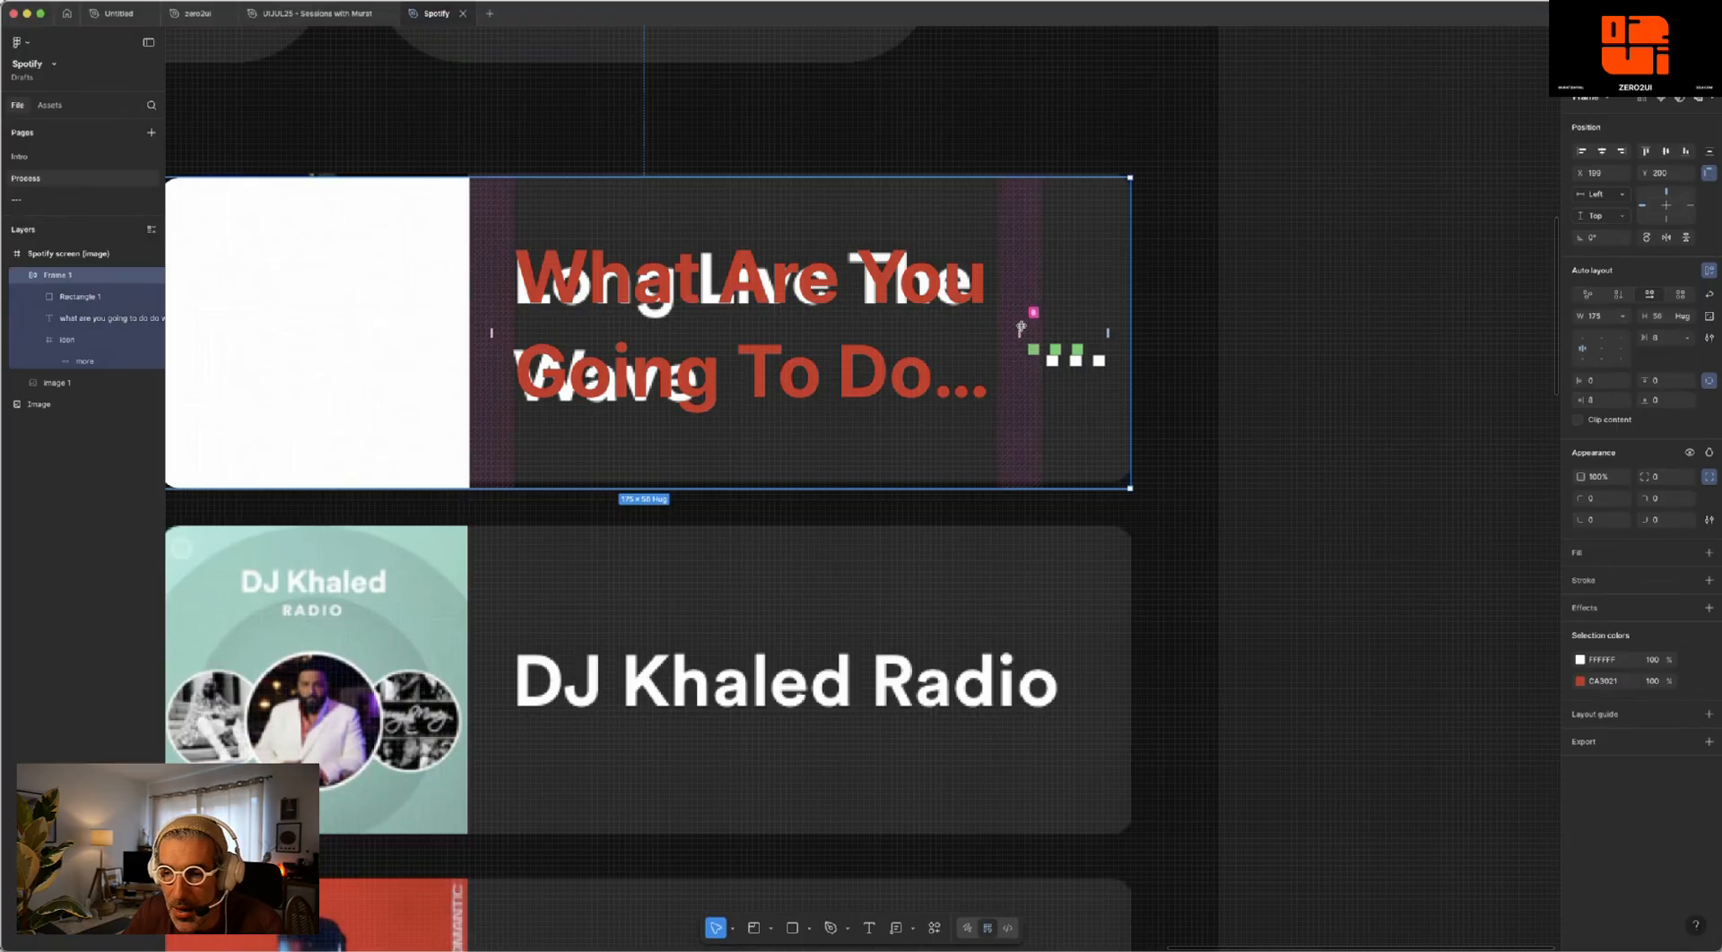
left_click(1691, 339)
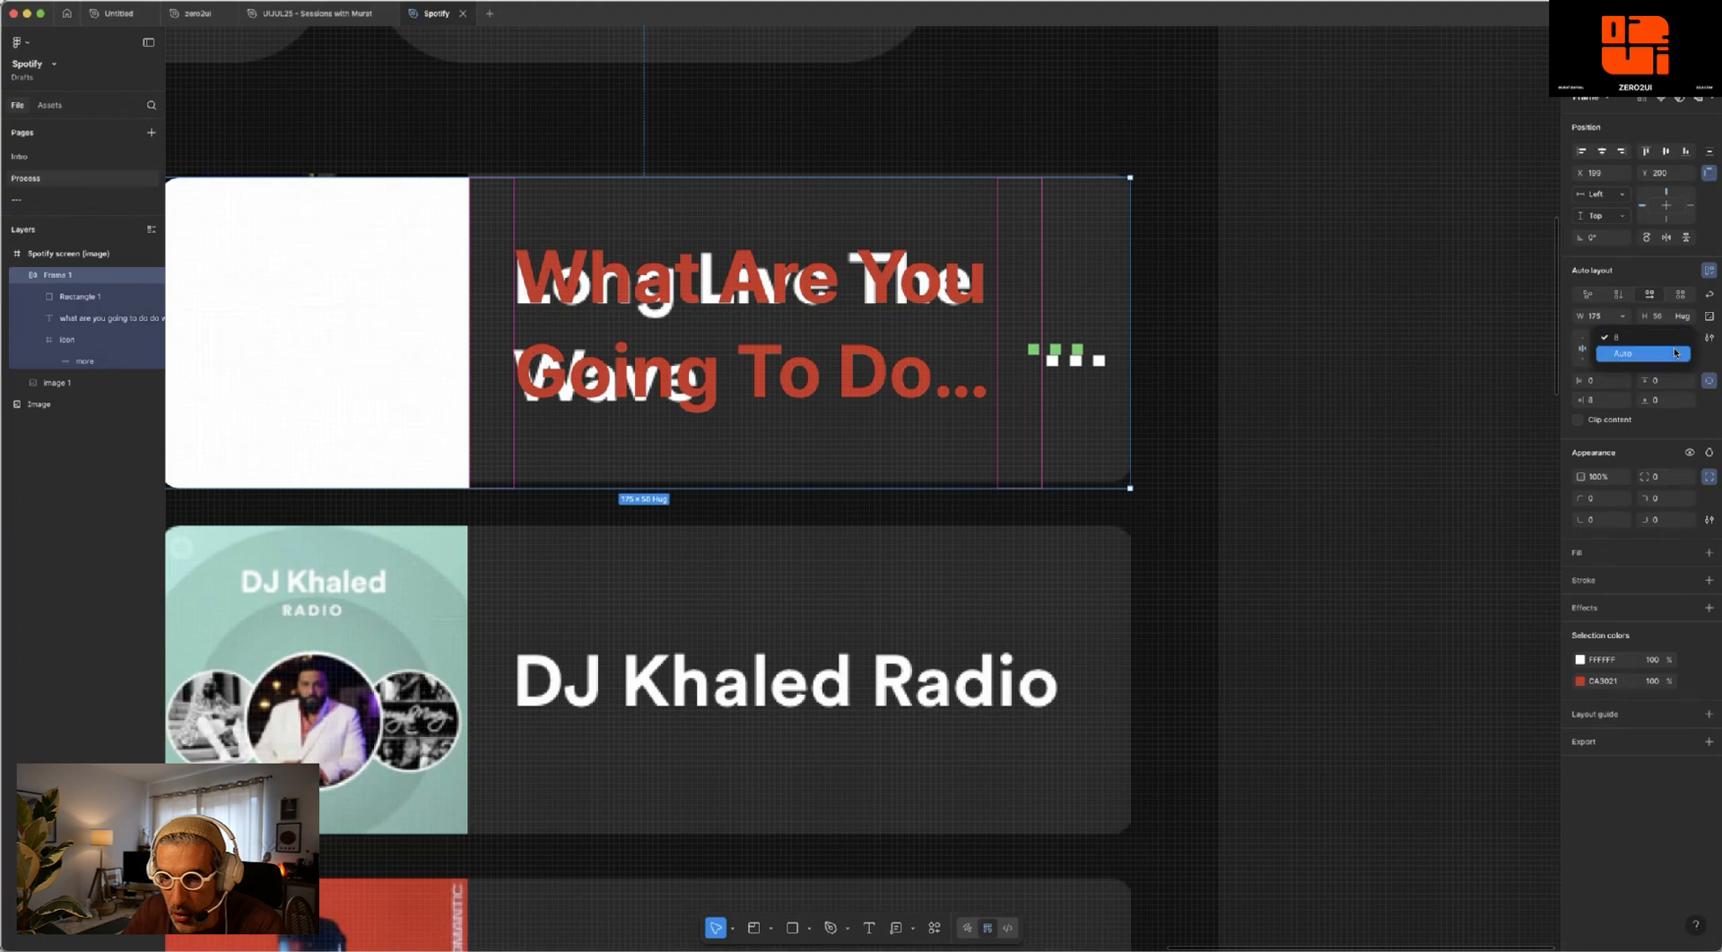
left_click(1675, 351)
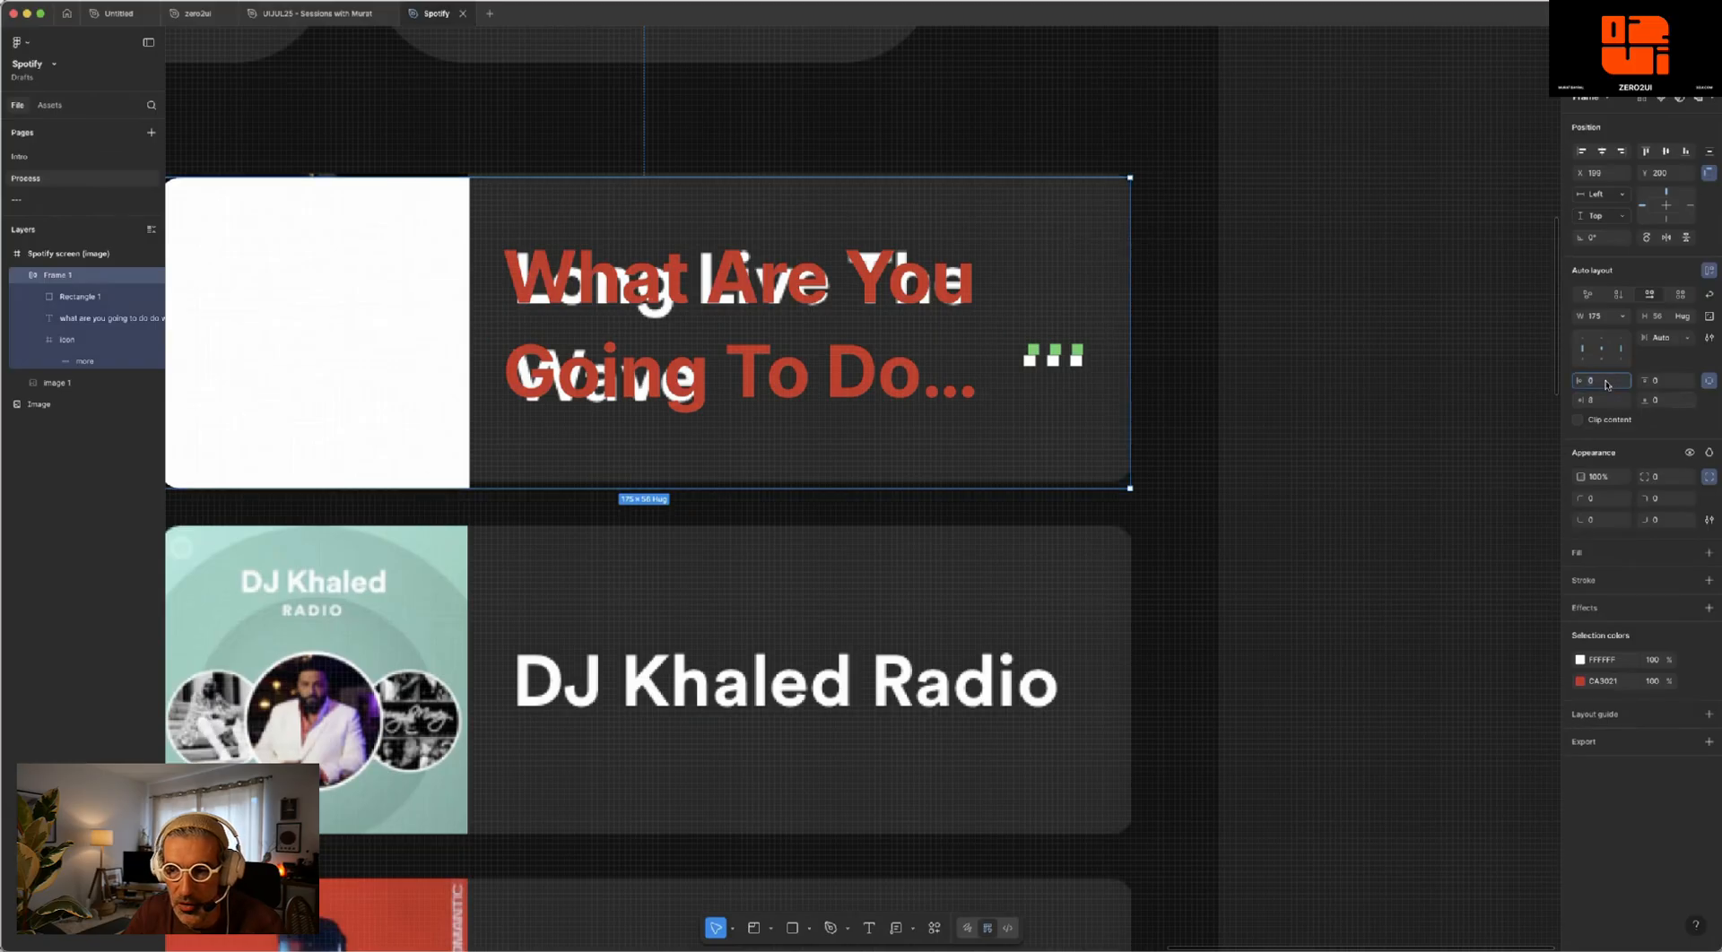
- Check the card frame's right padding and move the frame out of the Spotify screenshot onto the empty canvas beside it
left_click(1332, 309)
left_click(1043, 356)
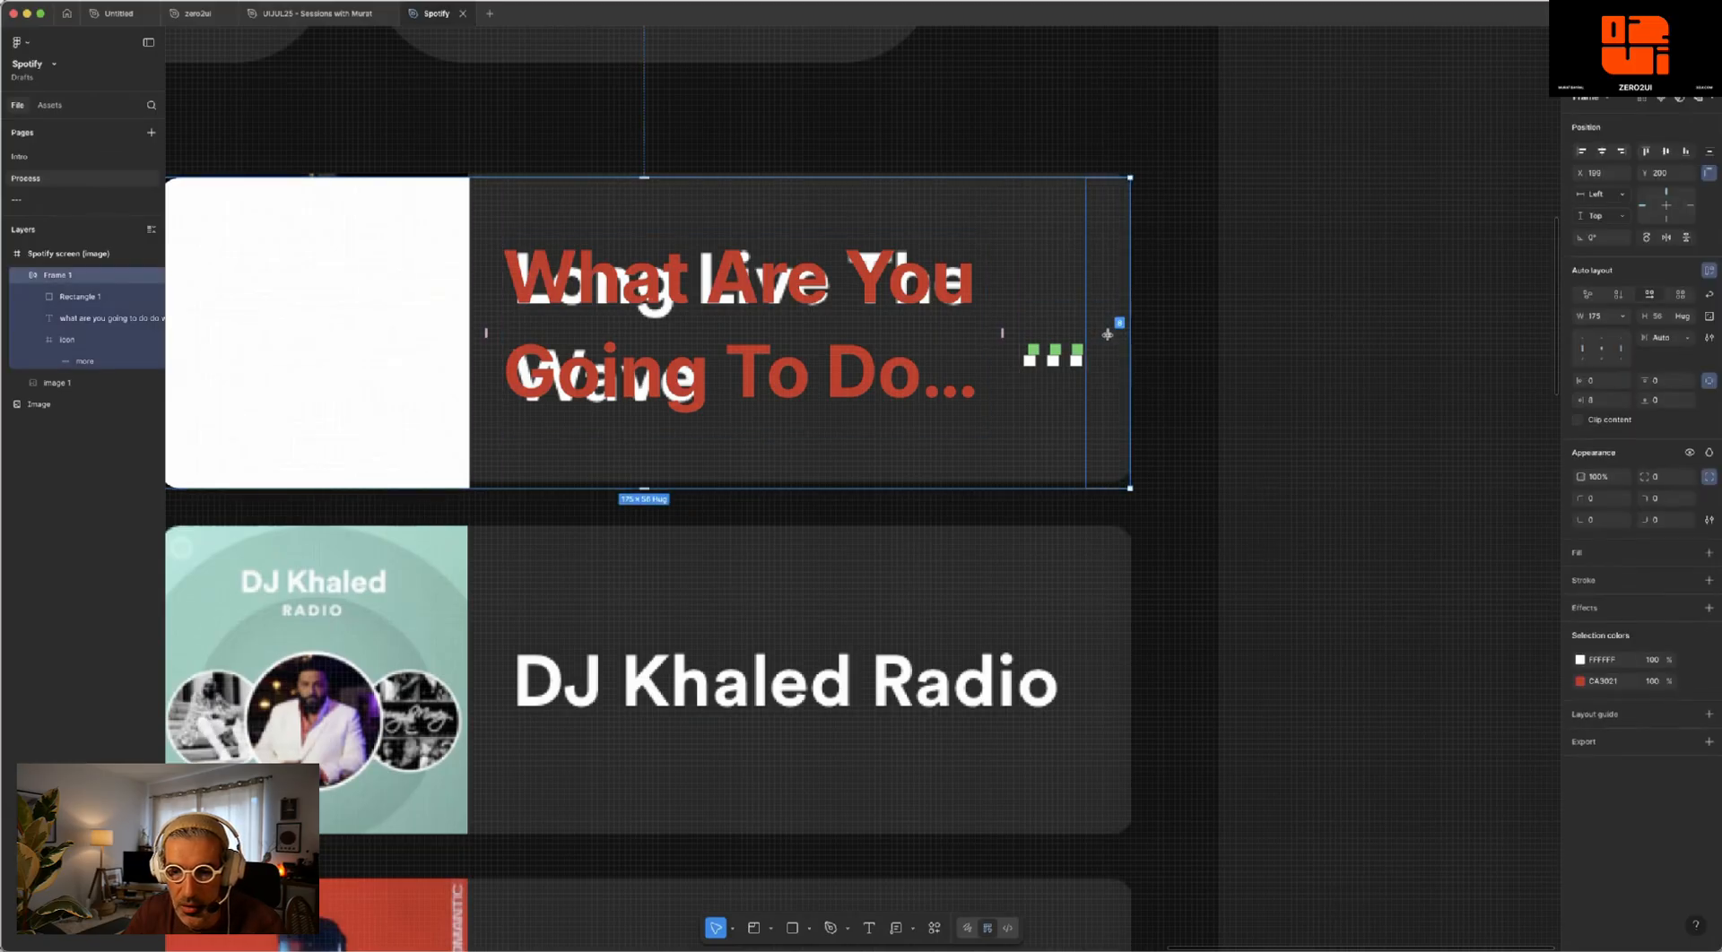
left_click(1107, 334)
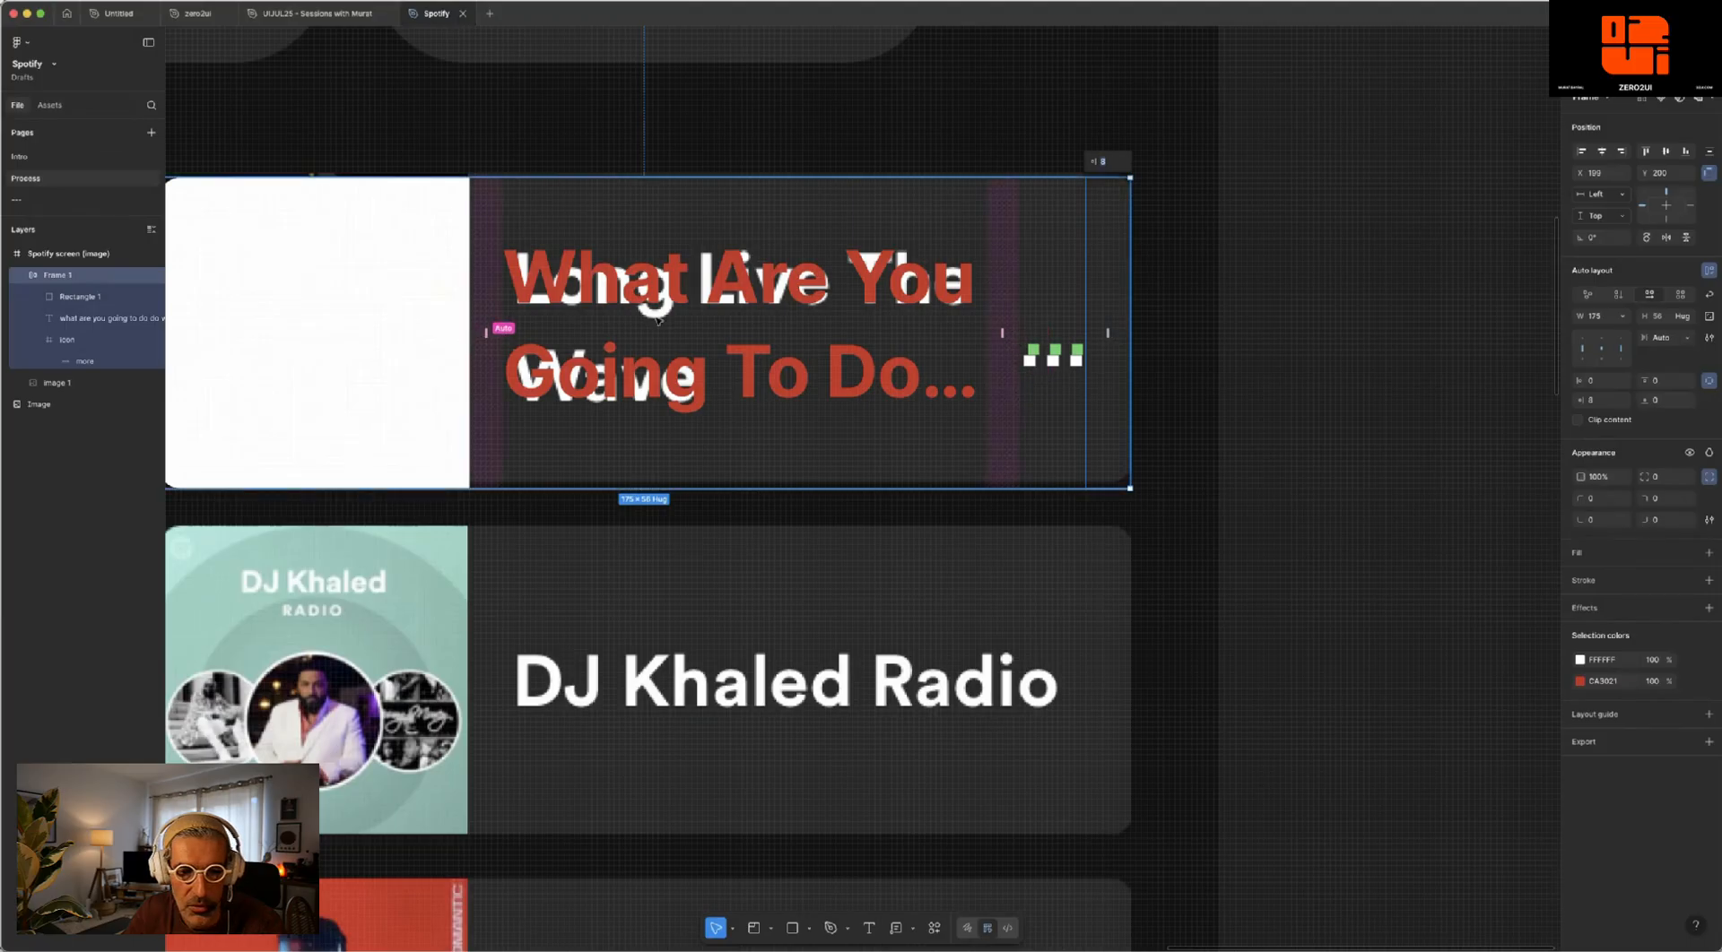
key("Escape")
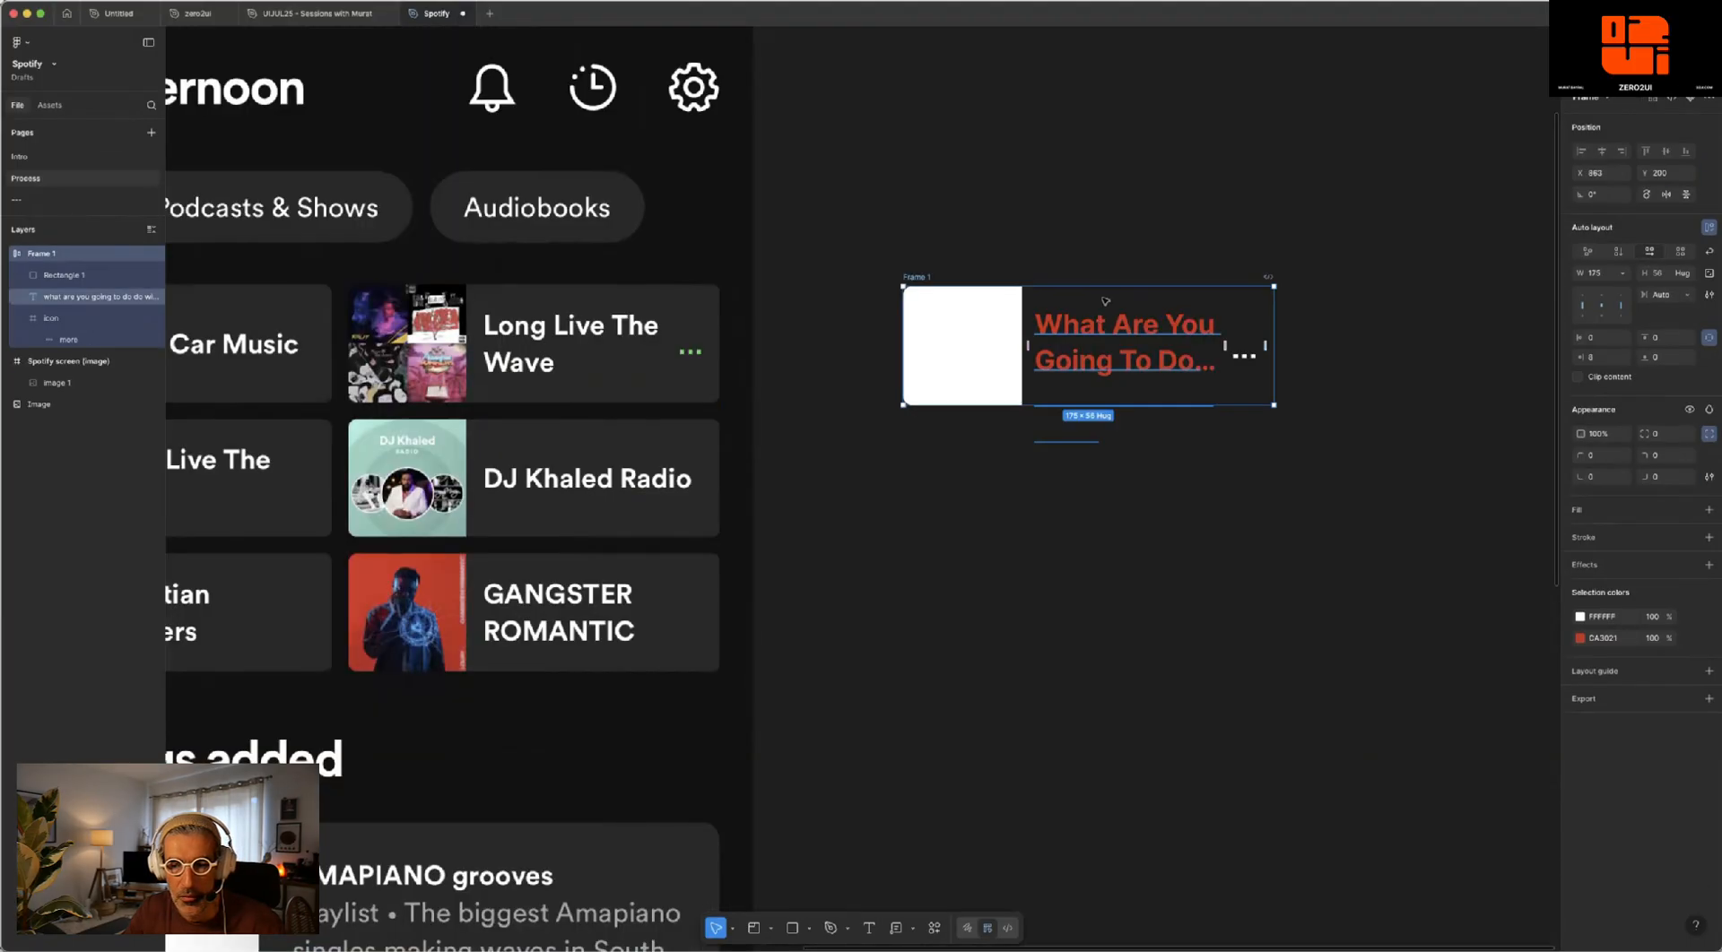
left_click(1145, 238)
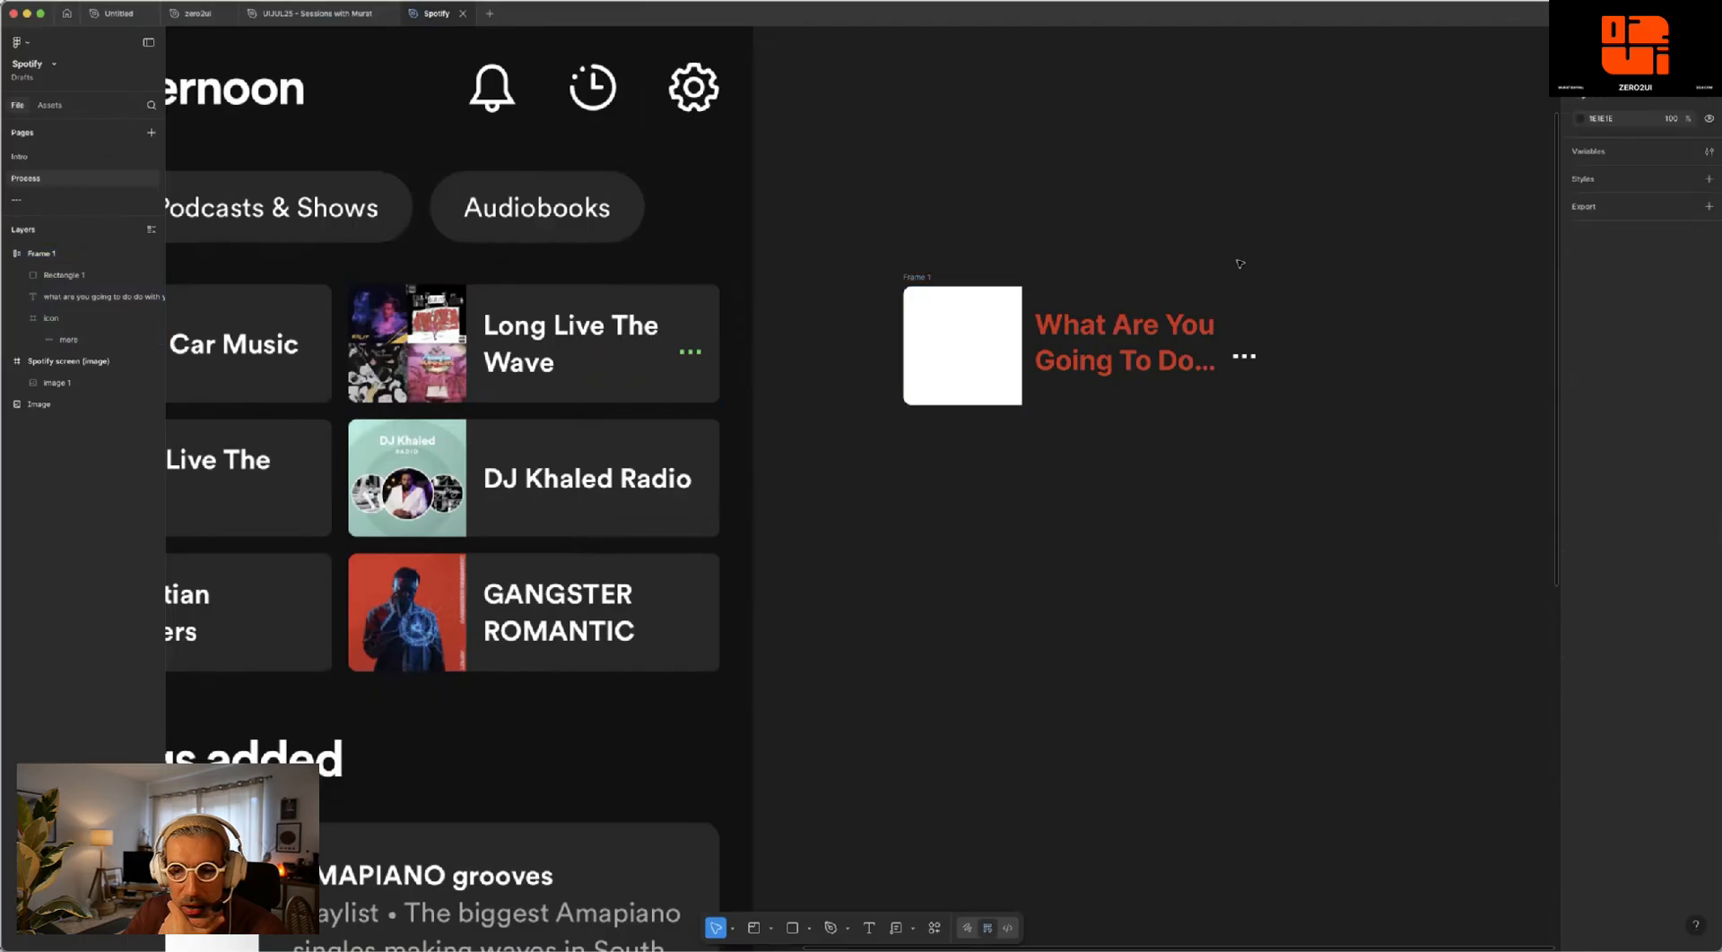
- Fill the card's white cover square with the red sampled from the GANGSTER ROMANTIC cover
left_click(953, 309)
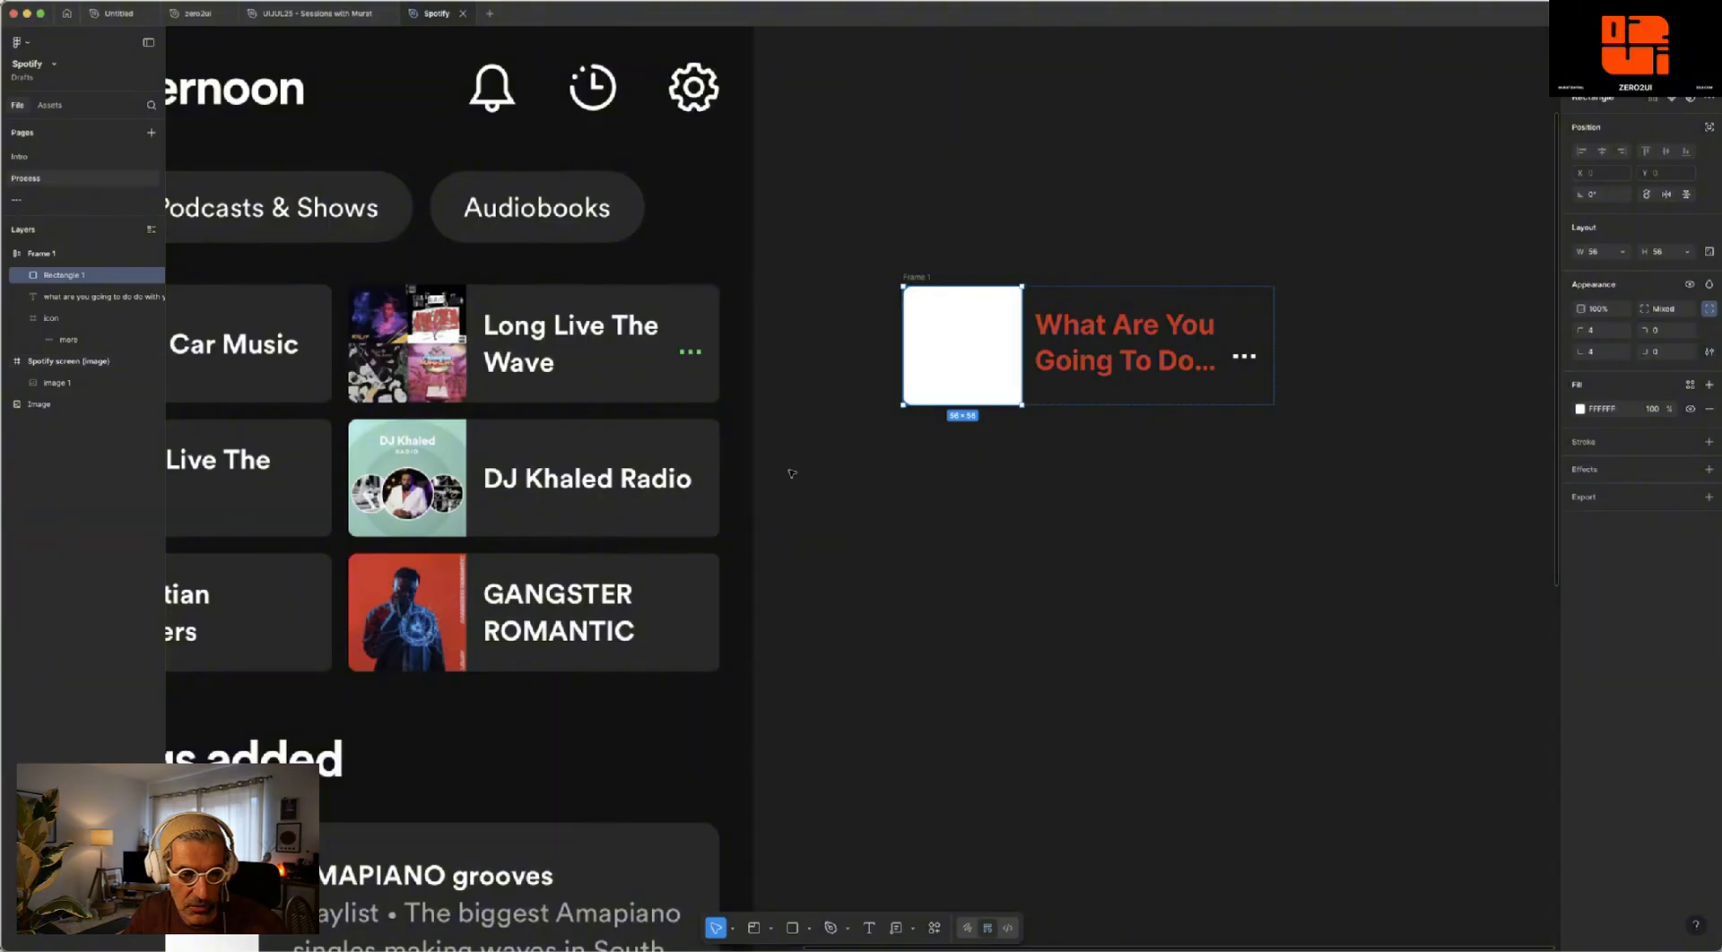
key("i")
left_click(453, 596)
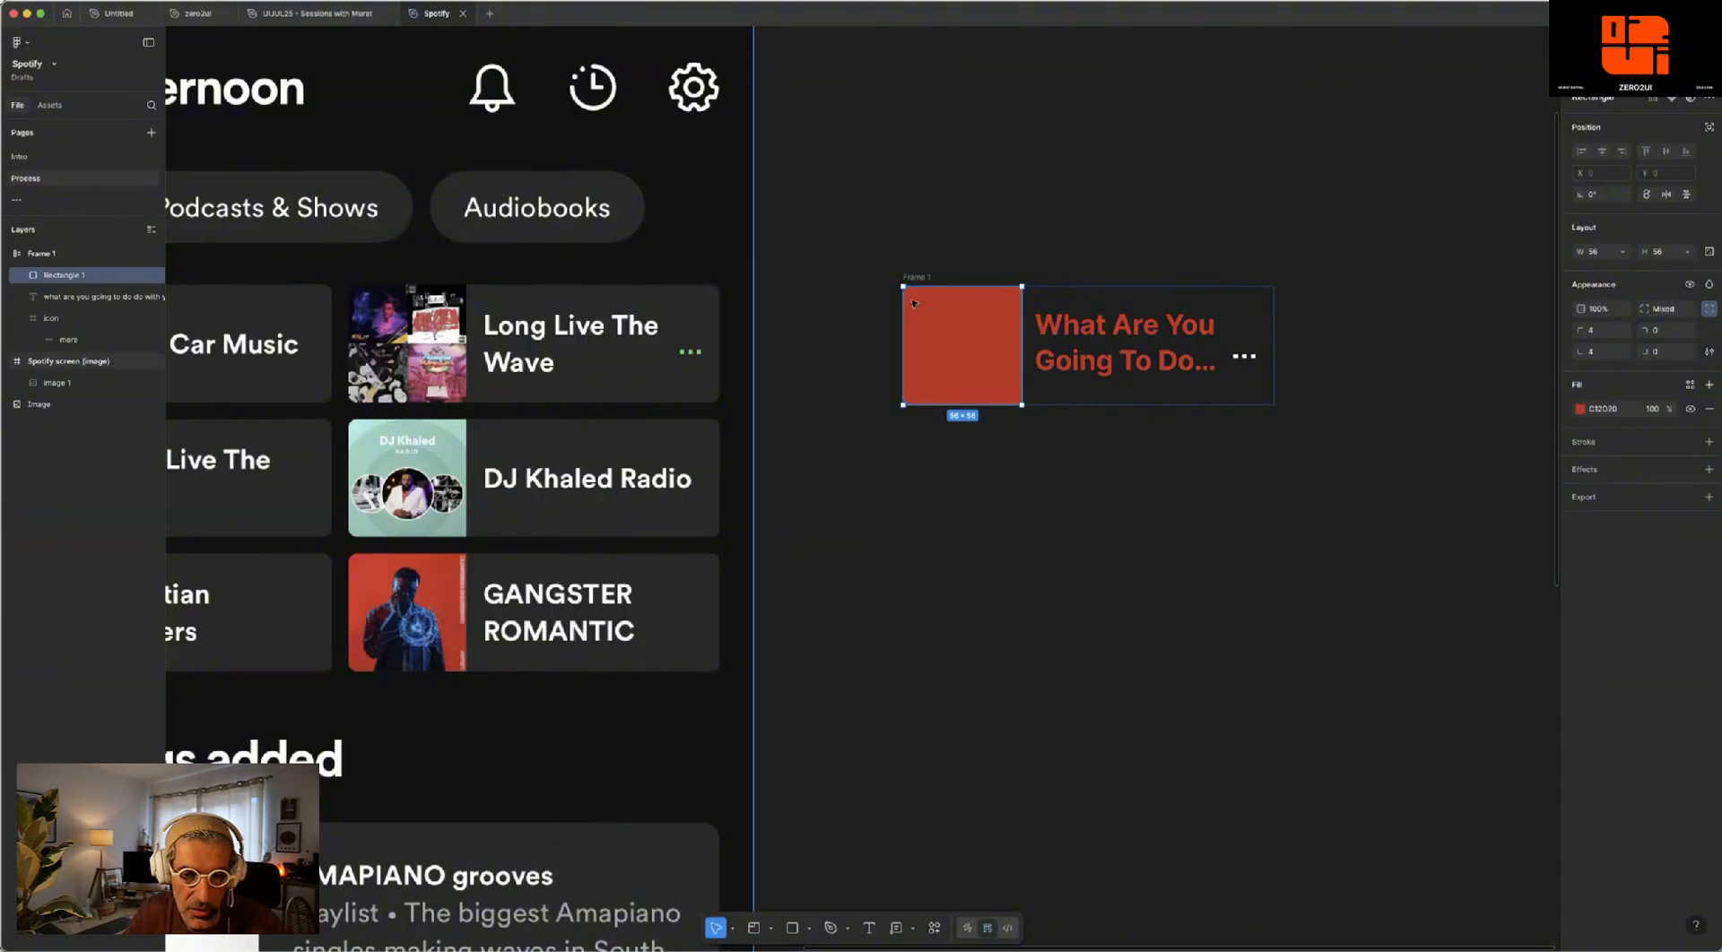
left_click(1096, 203)
- Recolour the card's headline with the white sampled from the DJ Khaled Radio title
left_click(1112, 330)
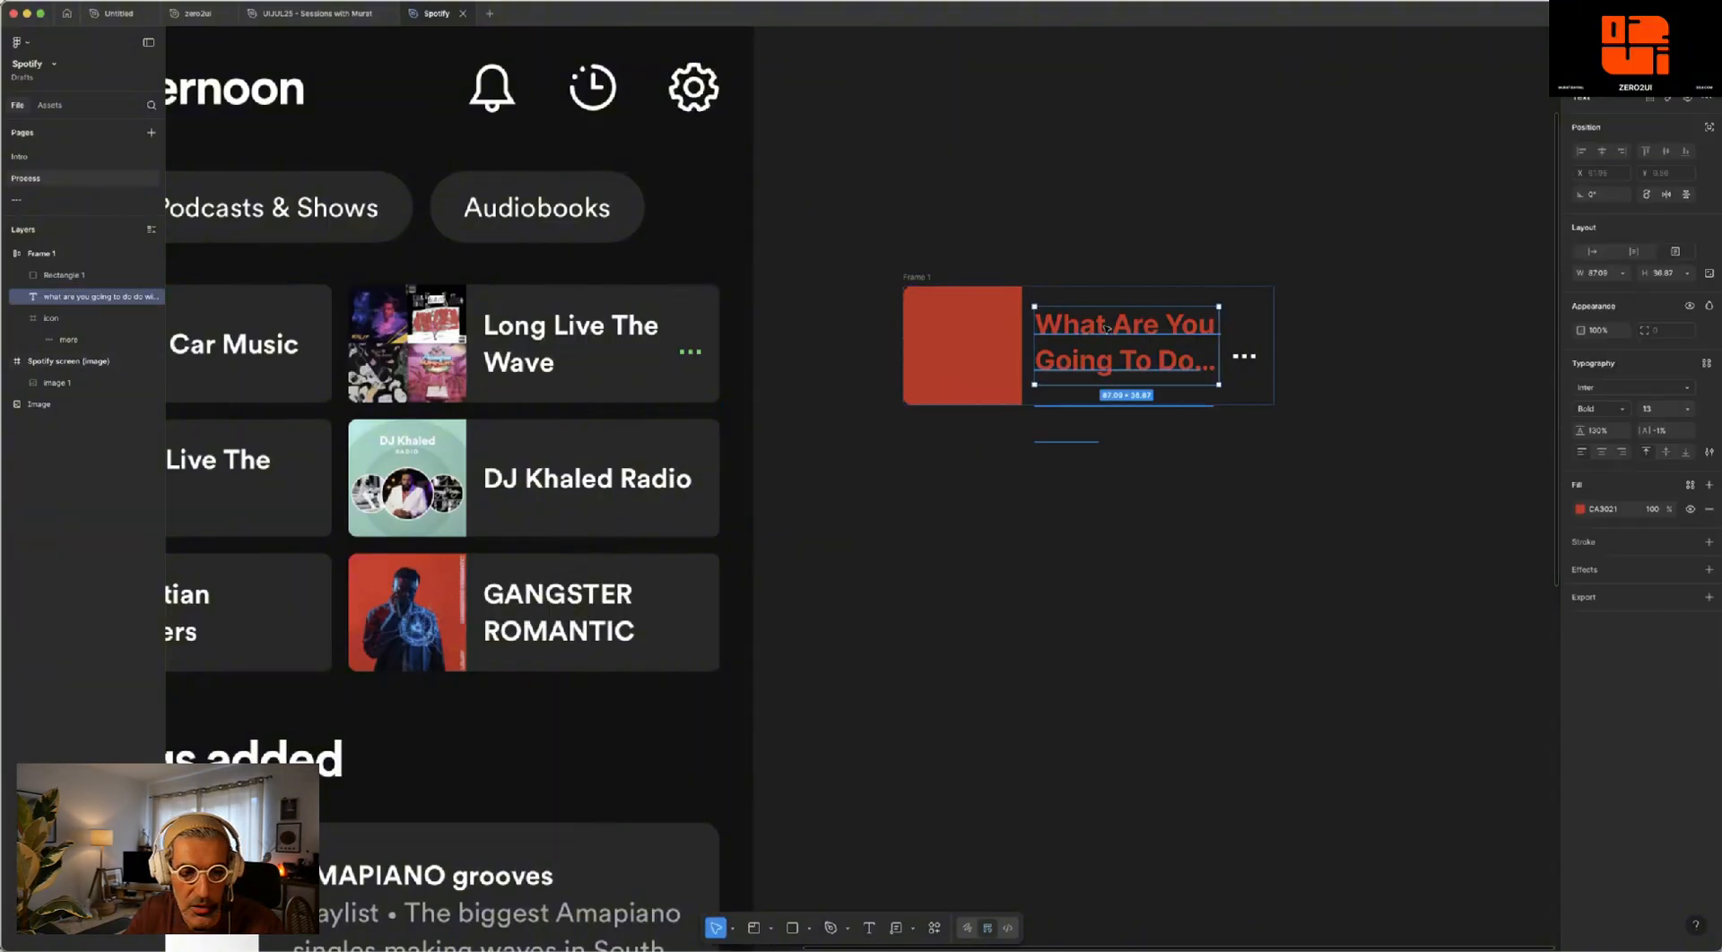
key("i")
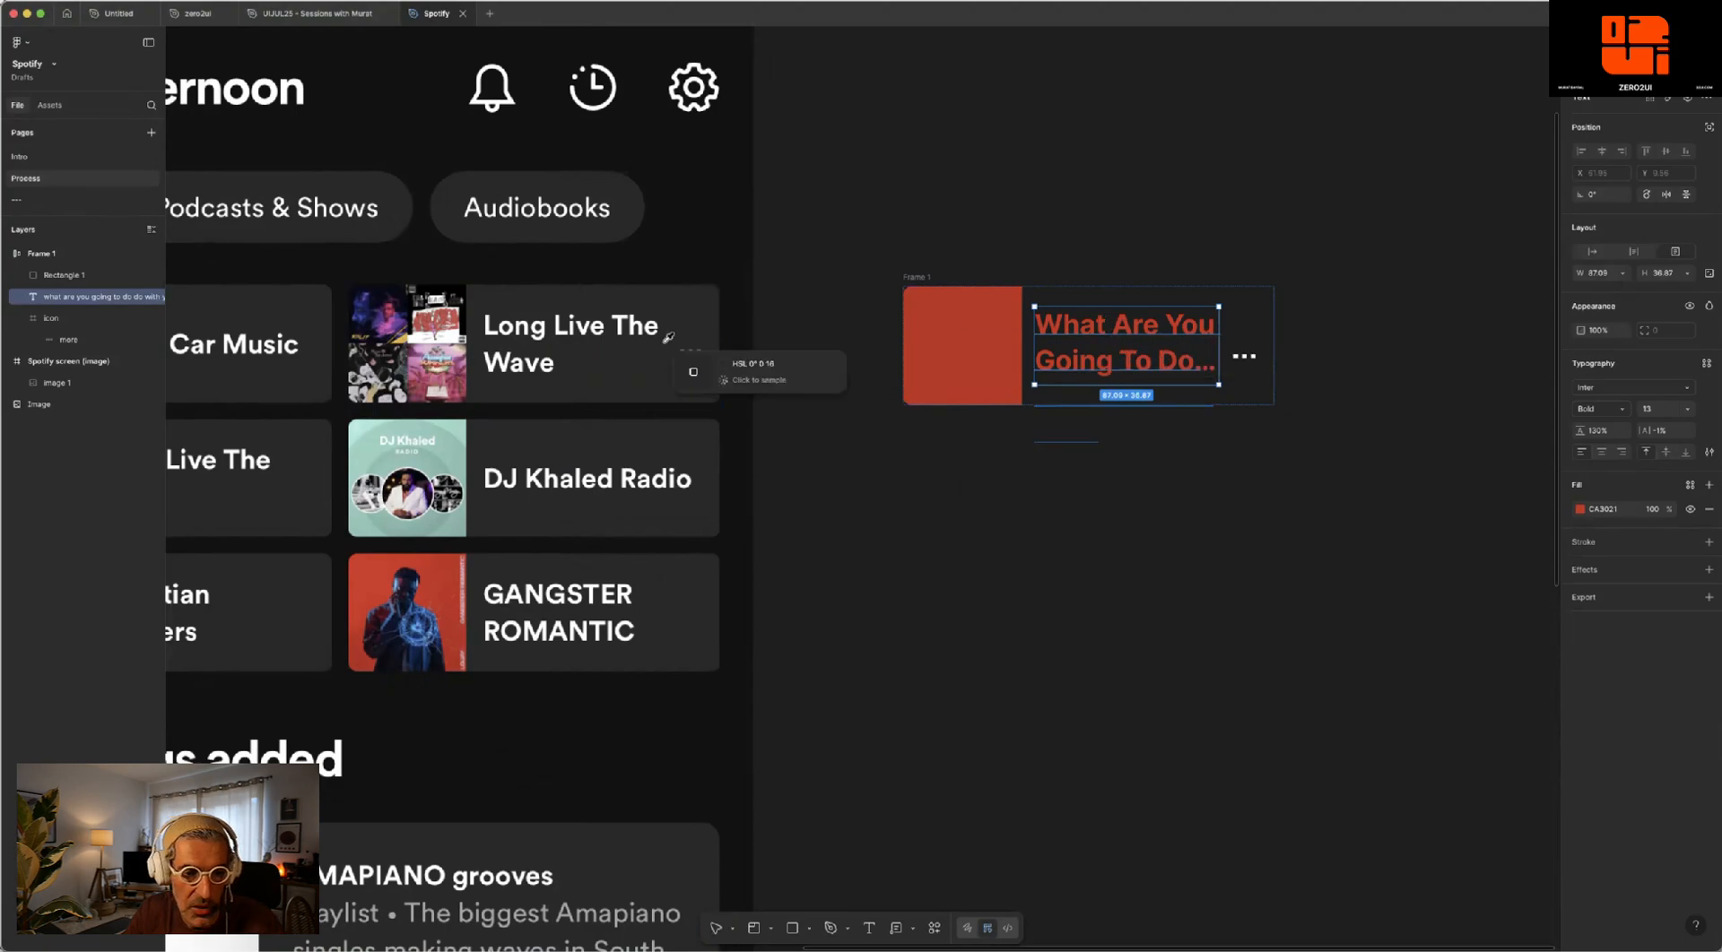
left_click(534, 478)
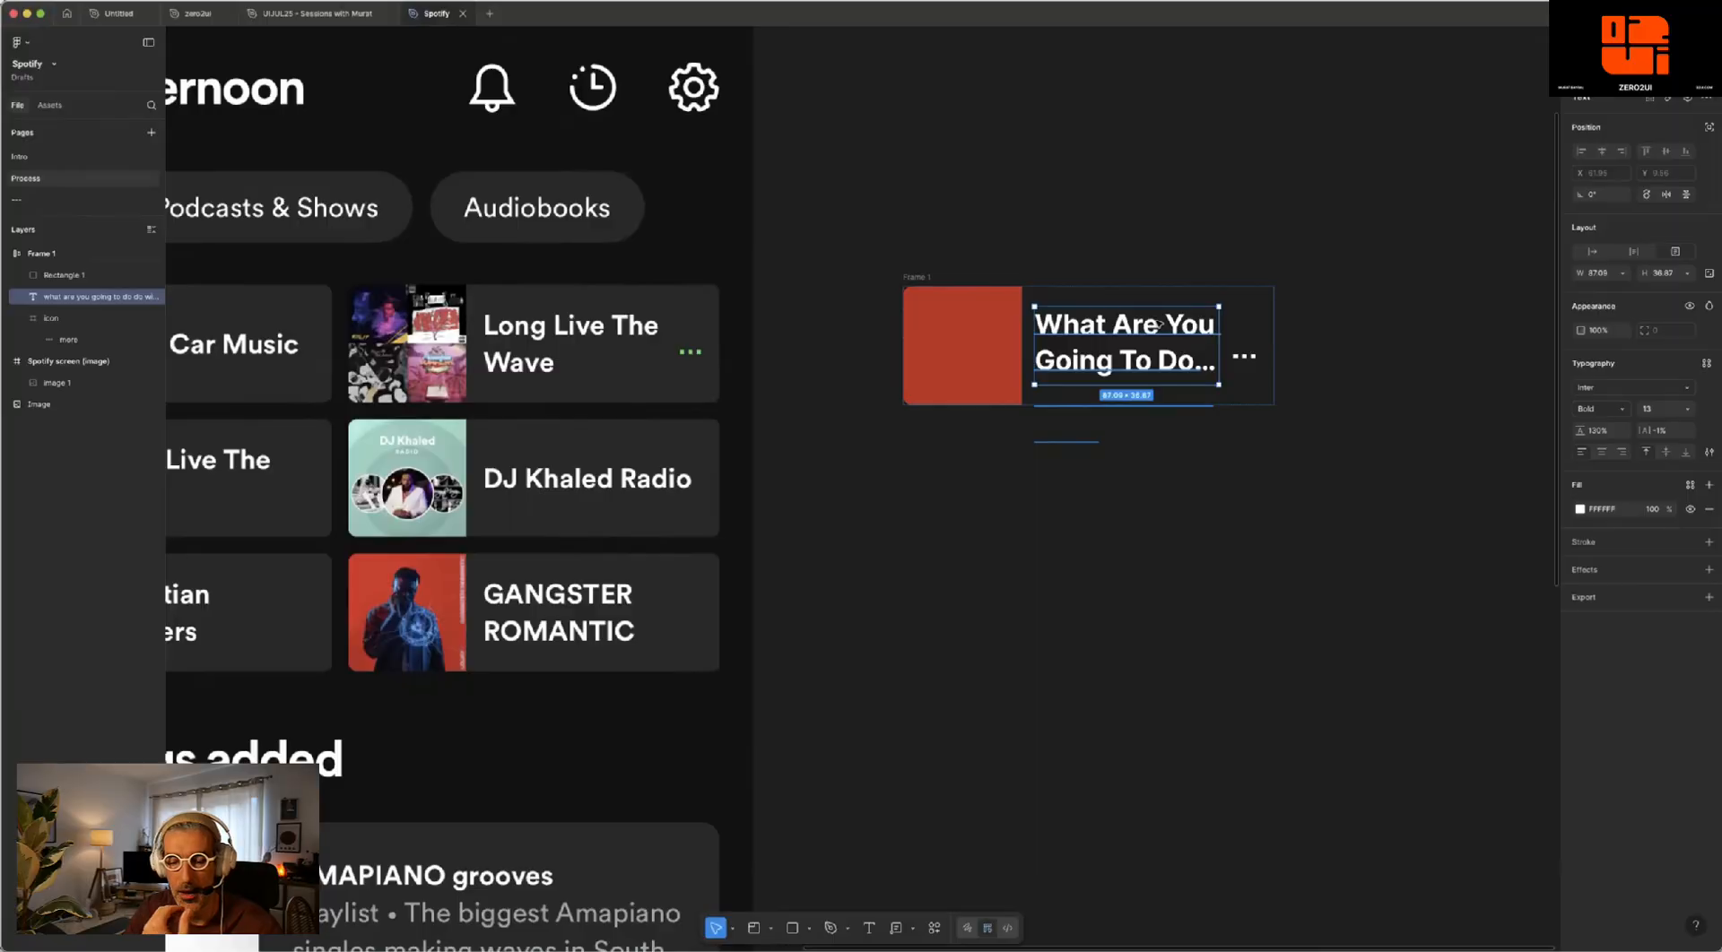
- Recolour the card's three-dot icon with the green sampled from the dots on the Long Live The Wave card
left_click(1242, 357)
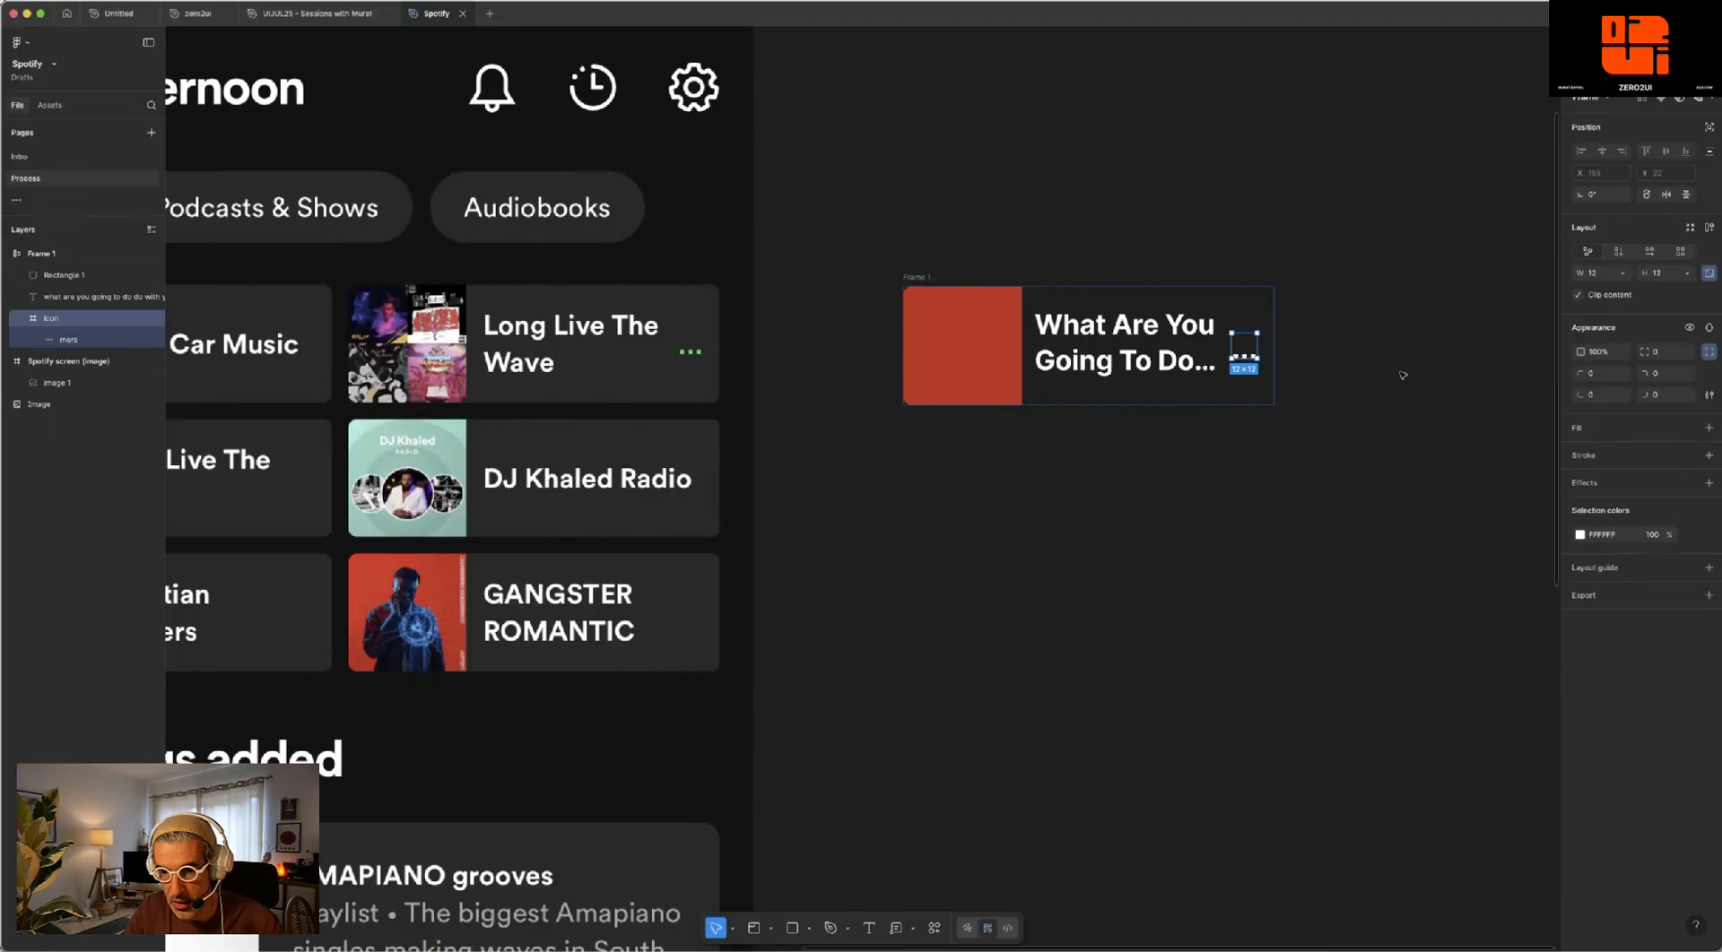
left_click(1580, 534)
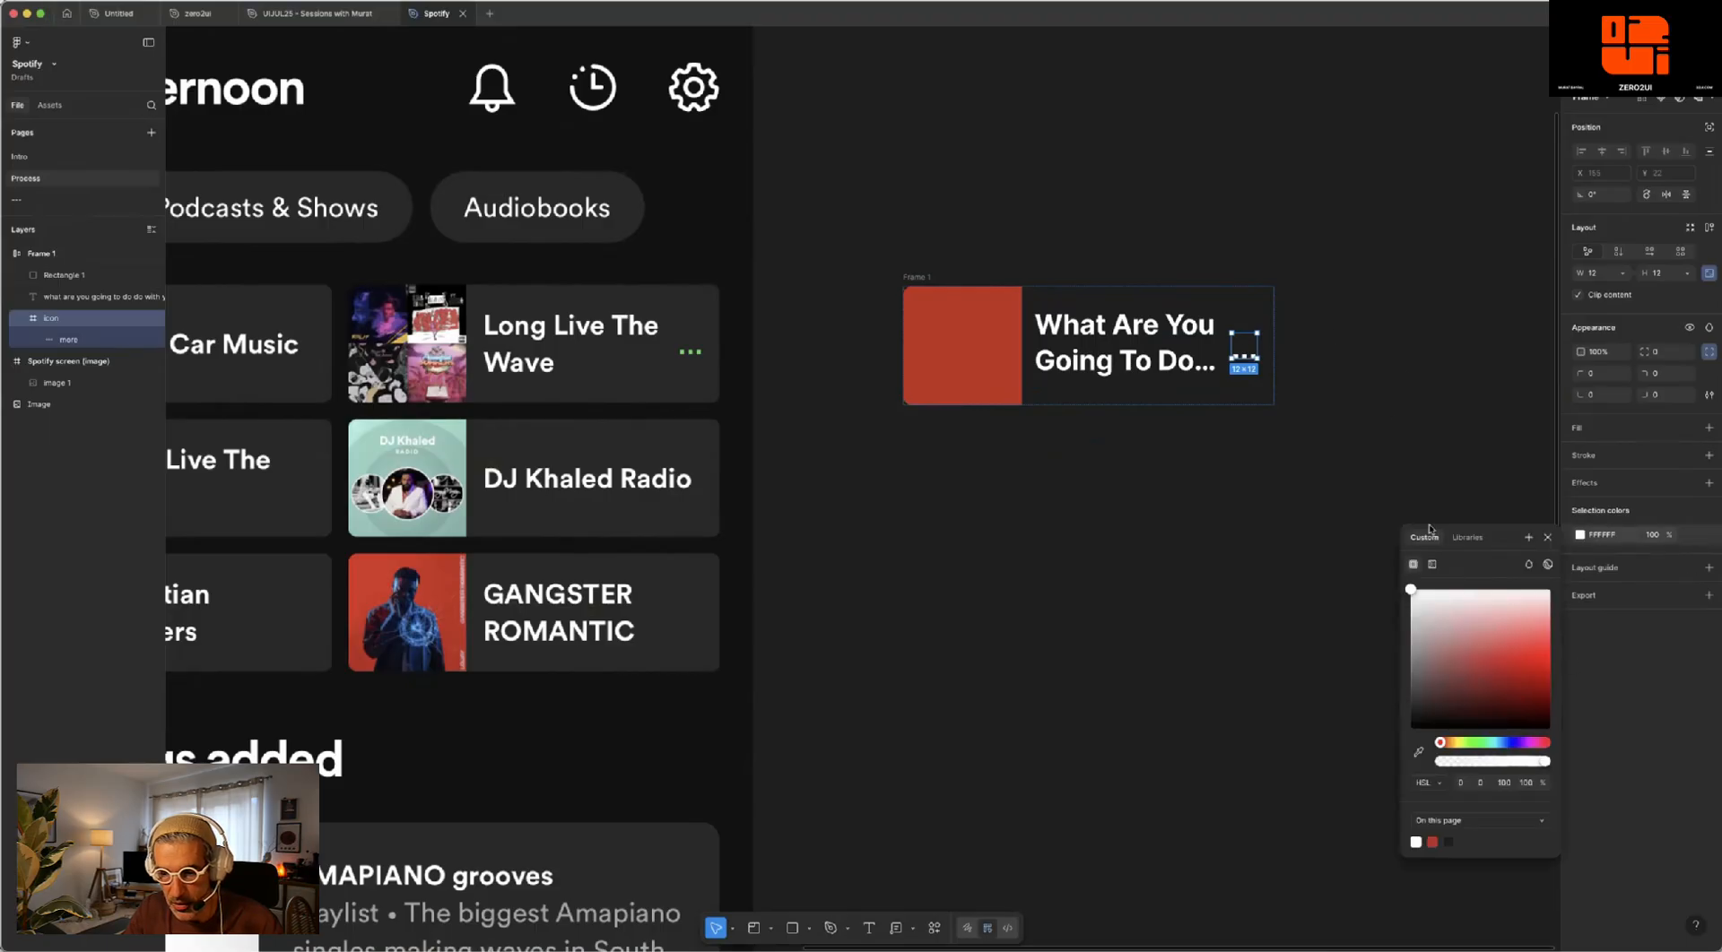
left_click_drag(1506, 538, 1460, 358)
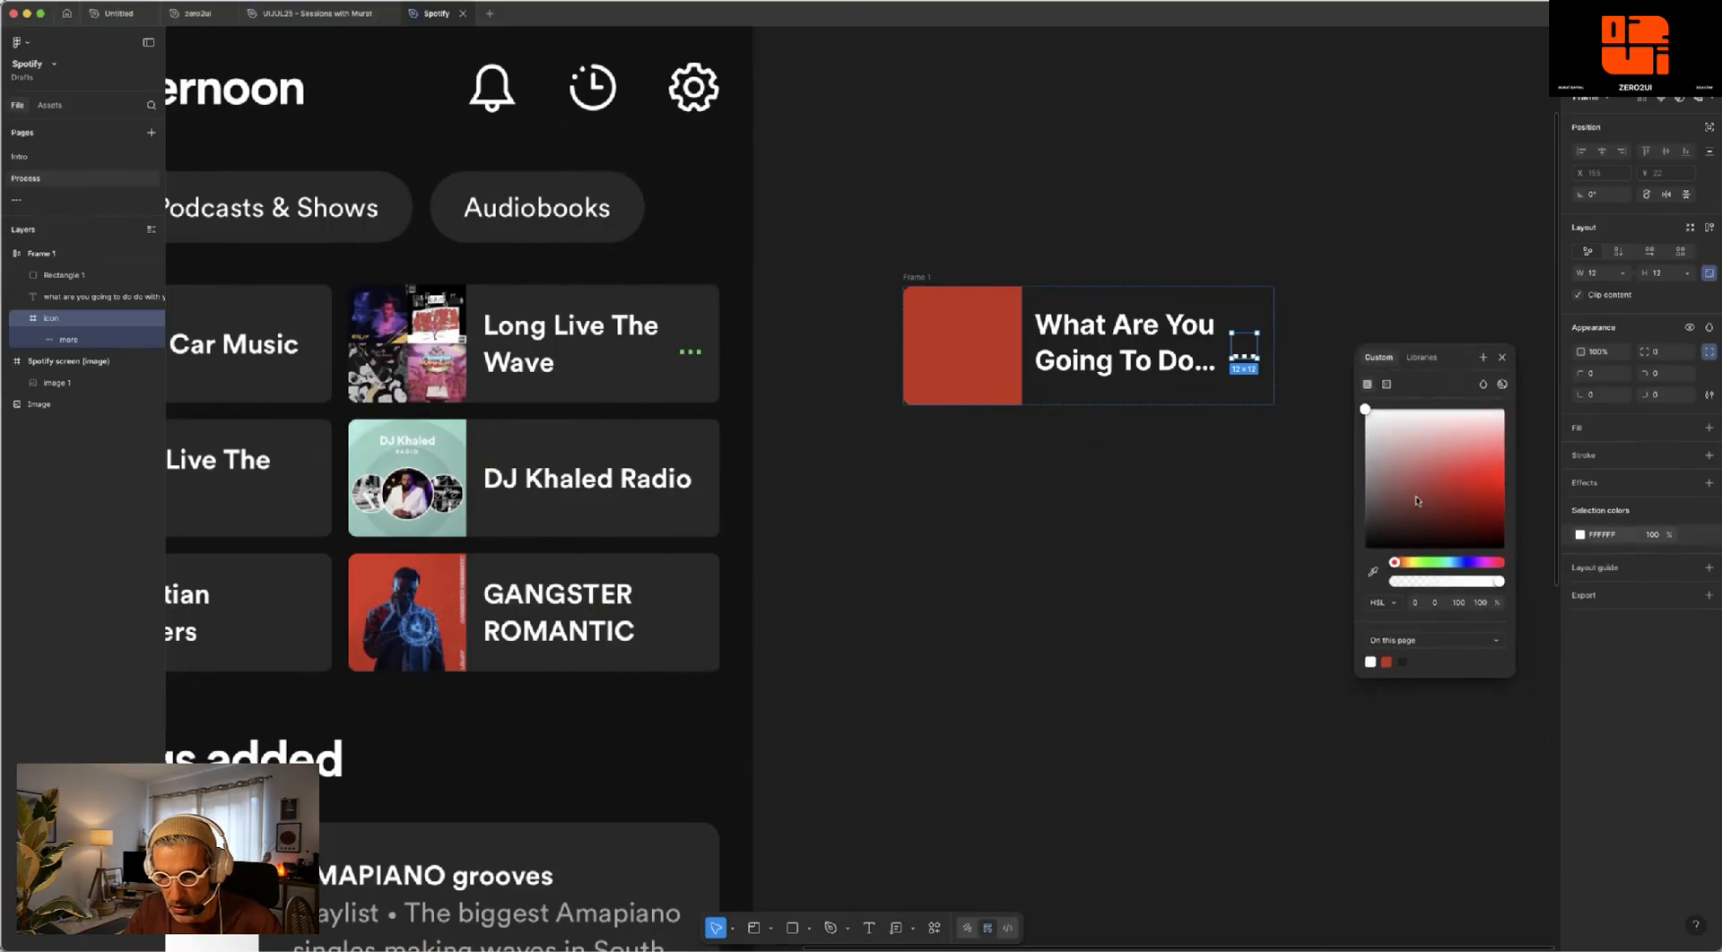
left_click(1373, 573)
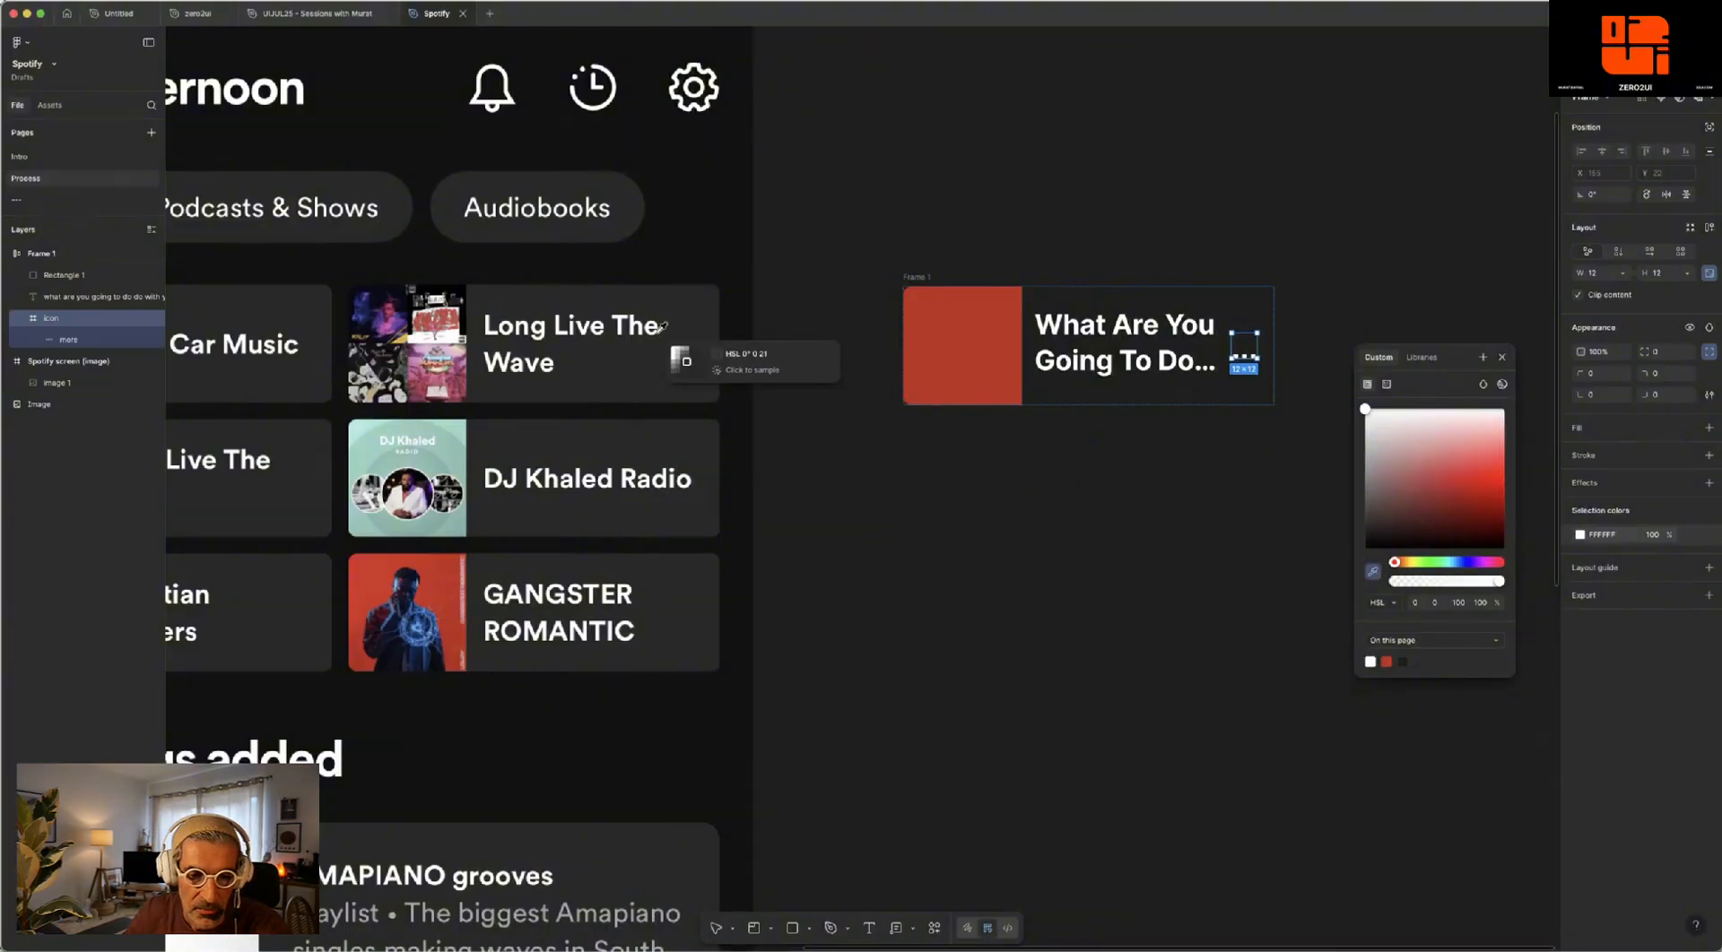
left_click(705, 347)
left_click(1160, 212)
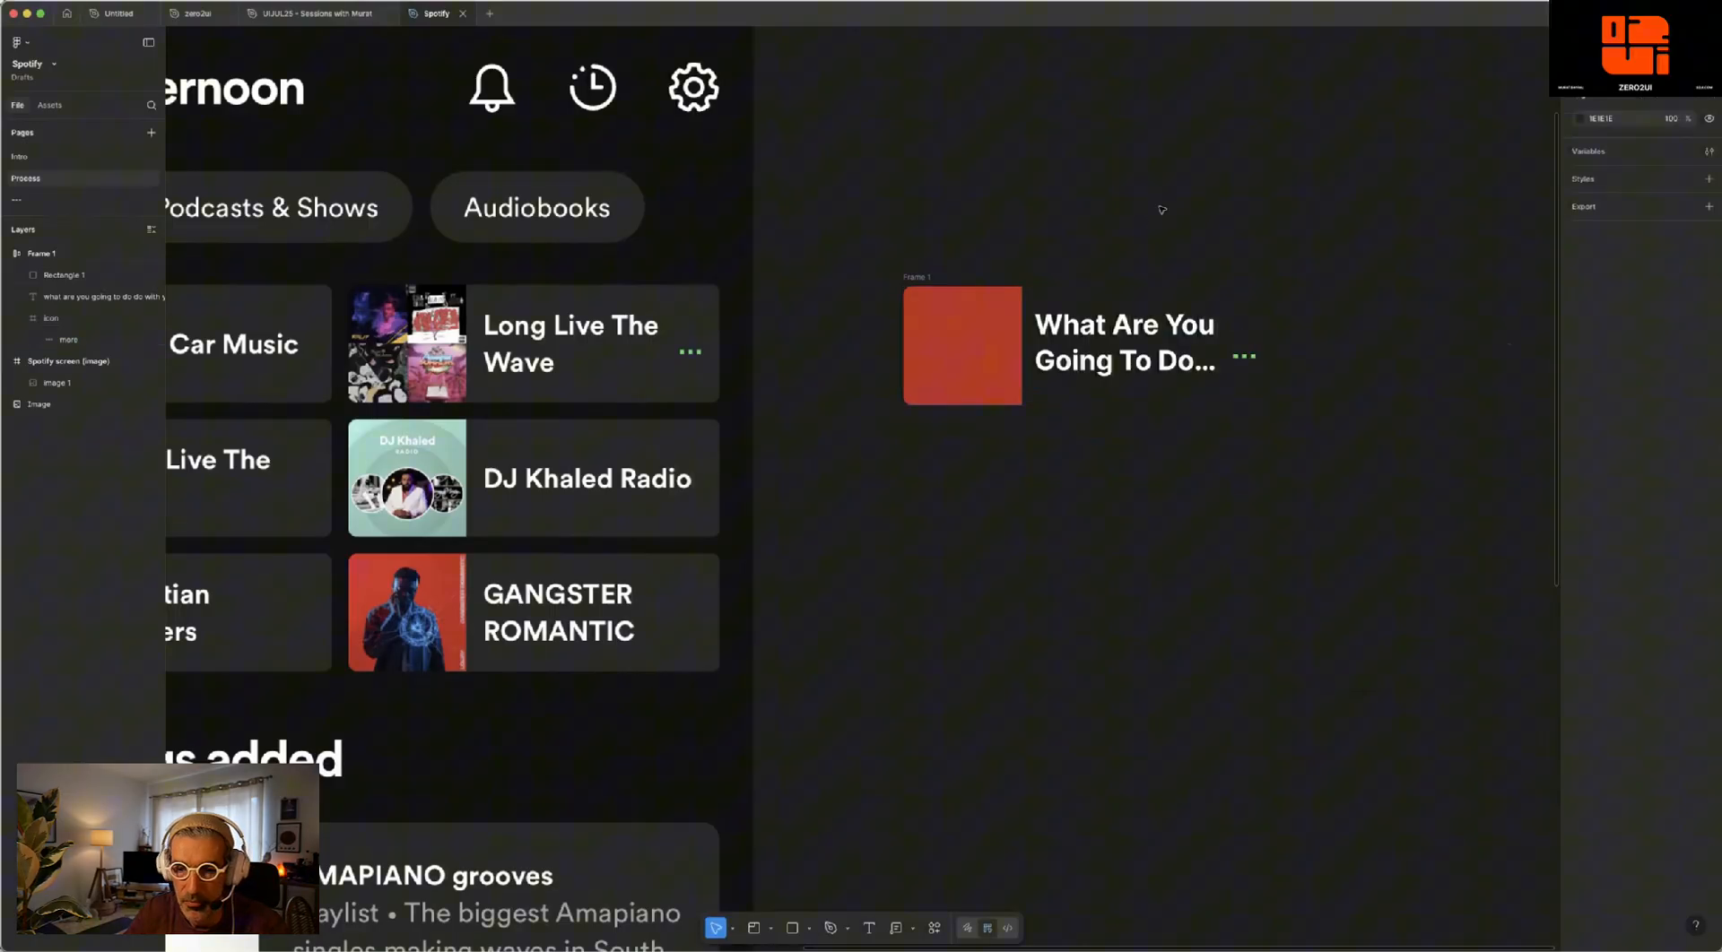
- Add a fill to the card frame using the dark grey sampled from the Long Live The Wave card's background
left_click(1098, 292)
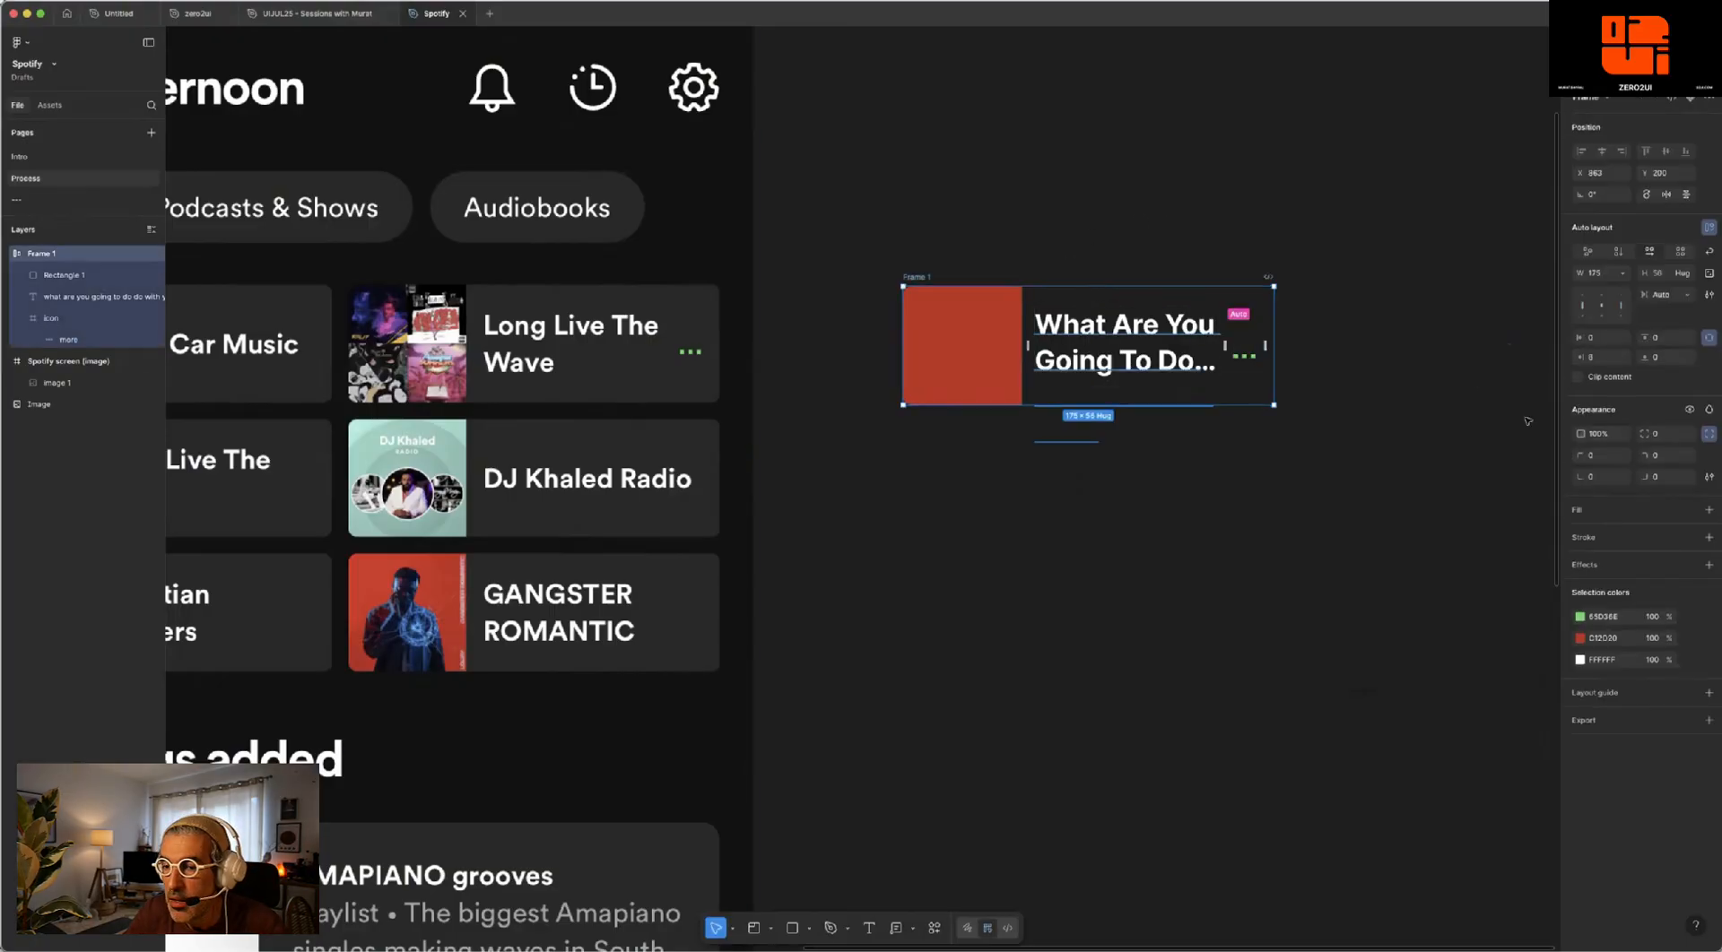
left_click(1708, 509)
left_click(1580, 534)
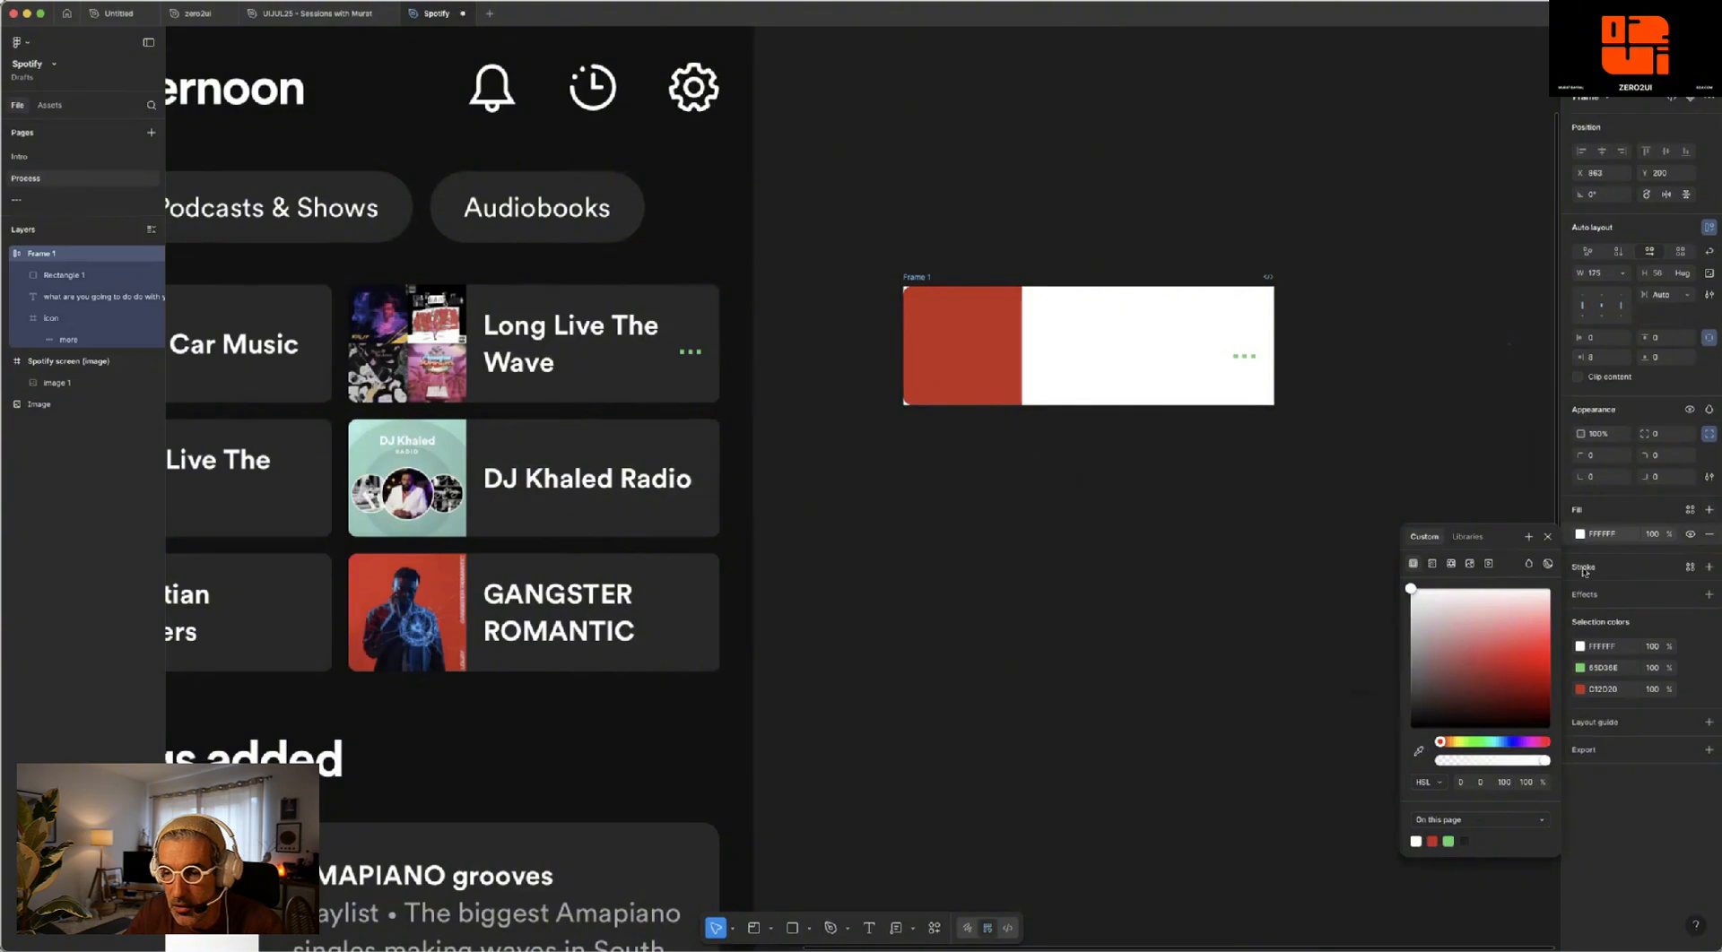
left_click_drag(1510, 535, 1458, 390)
left_click(1370, 617)
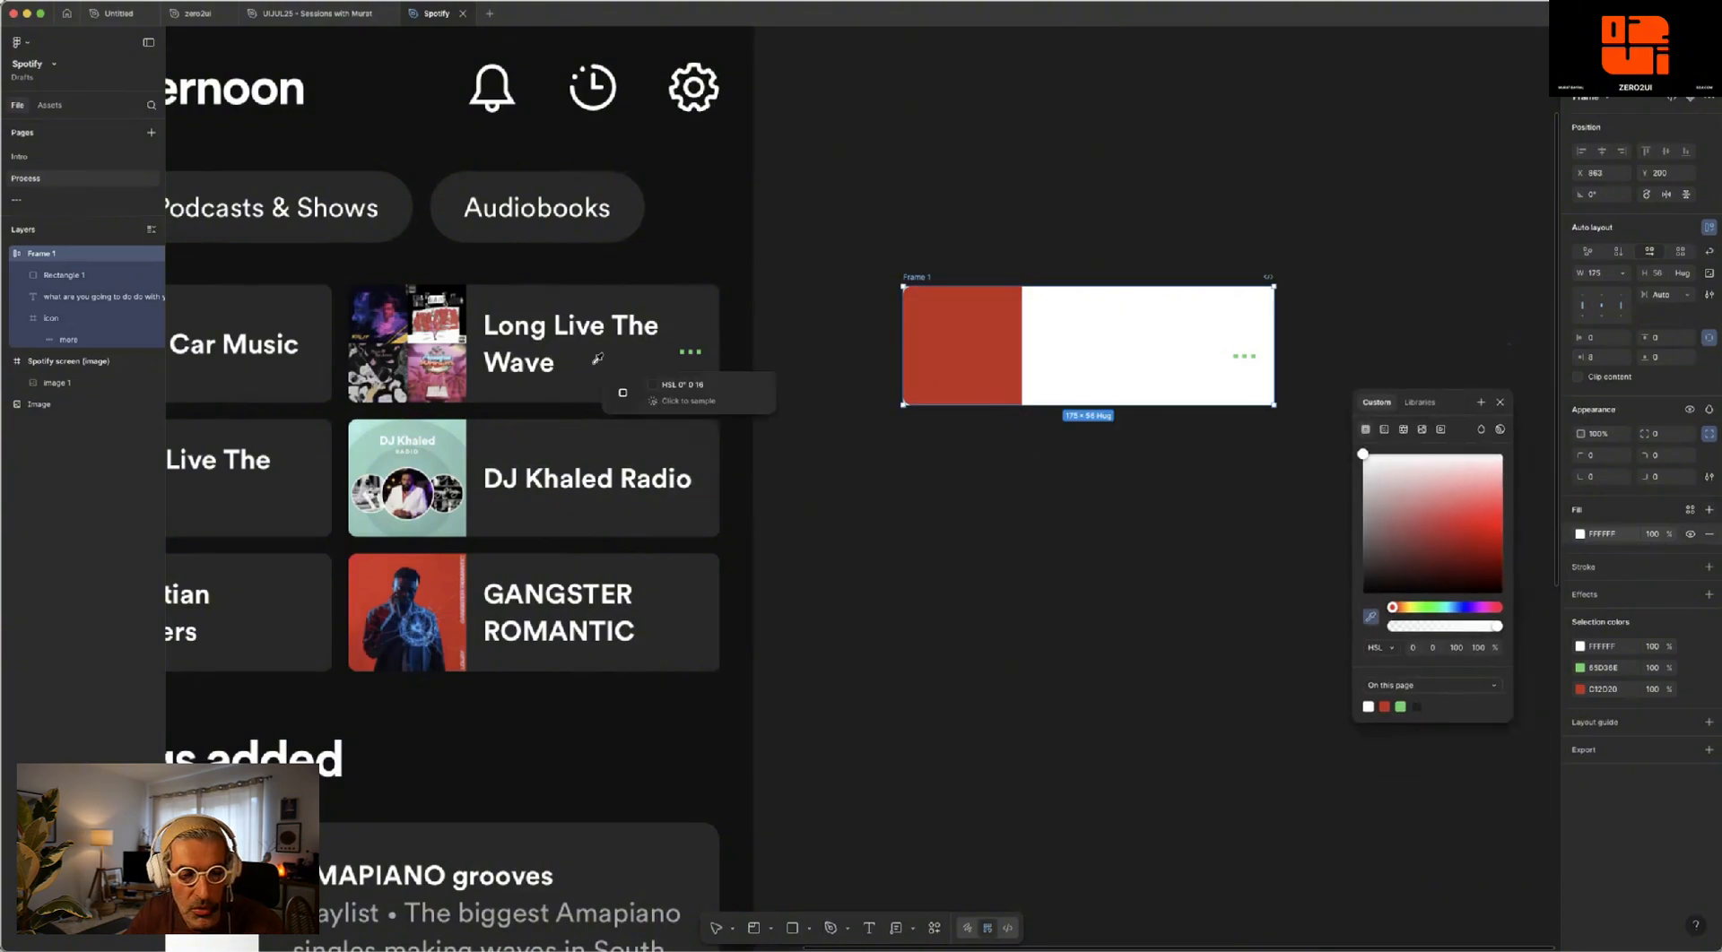
left_click(666, 298)
left_click(1066, 148)
- Round the card frame's corners to a radius of 4
scroll(1242, 276, "up", 4)
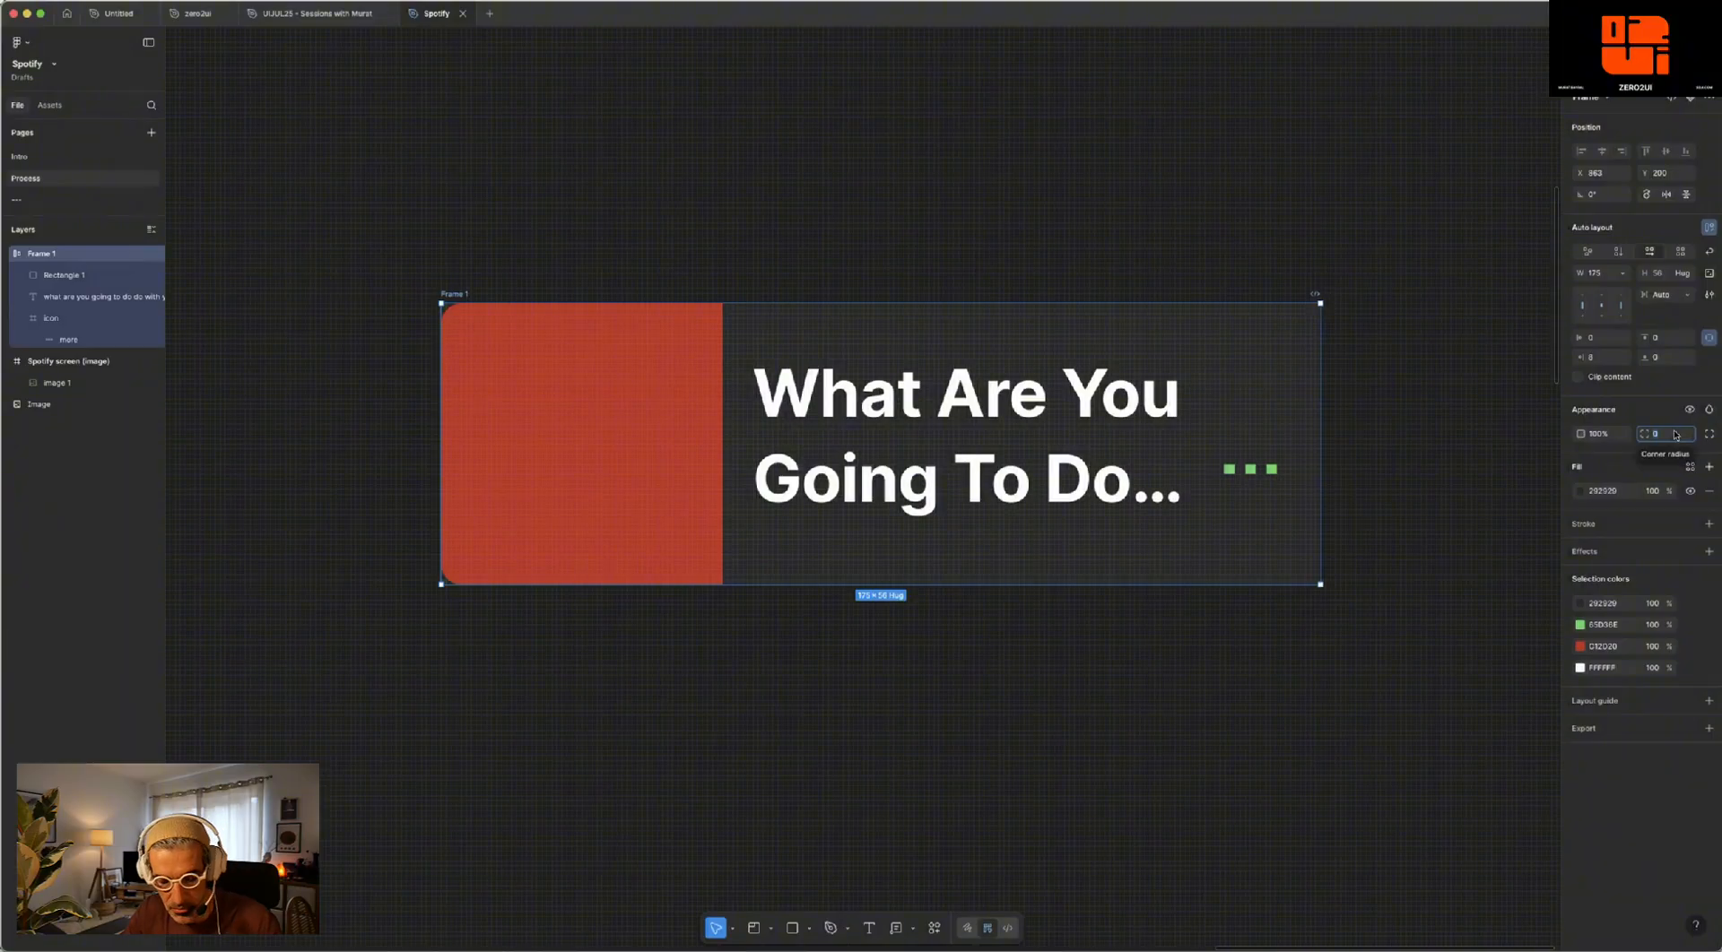
left_click(1674, 435)
type("4")
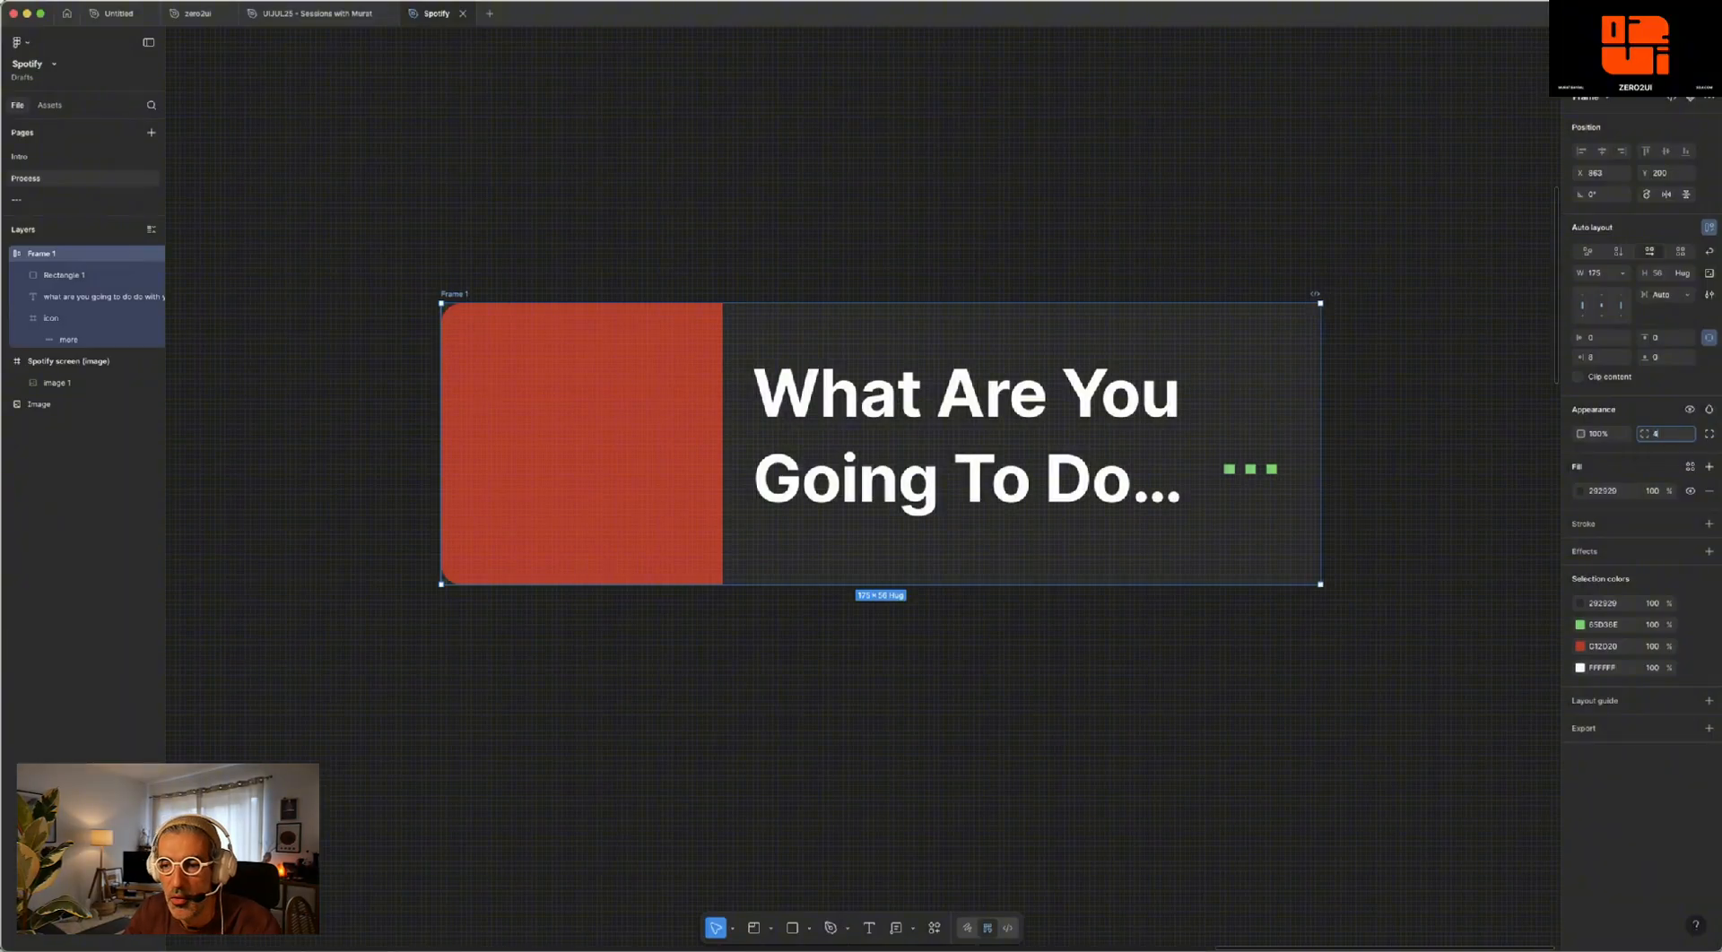
key("Return")
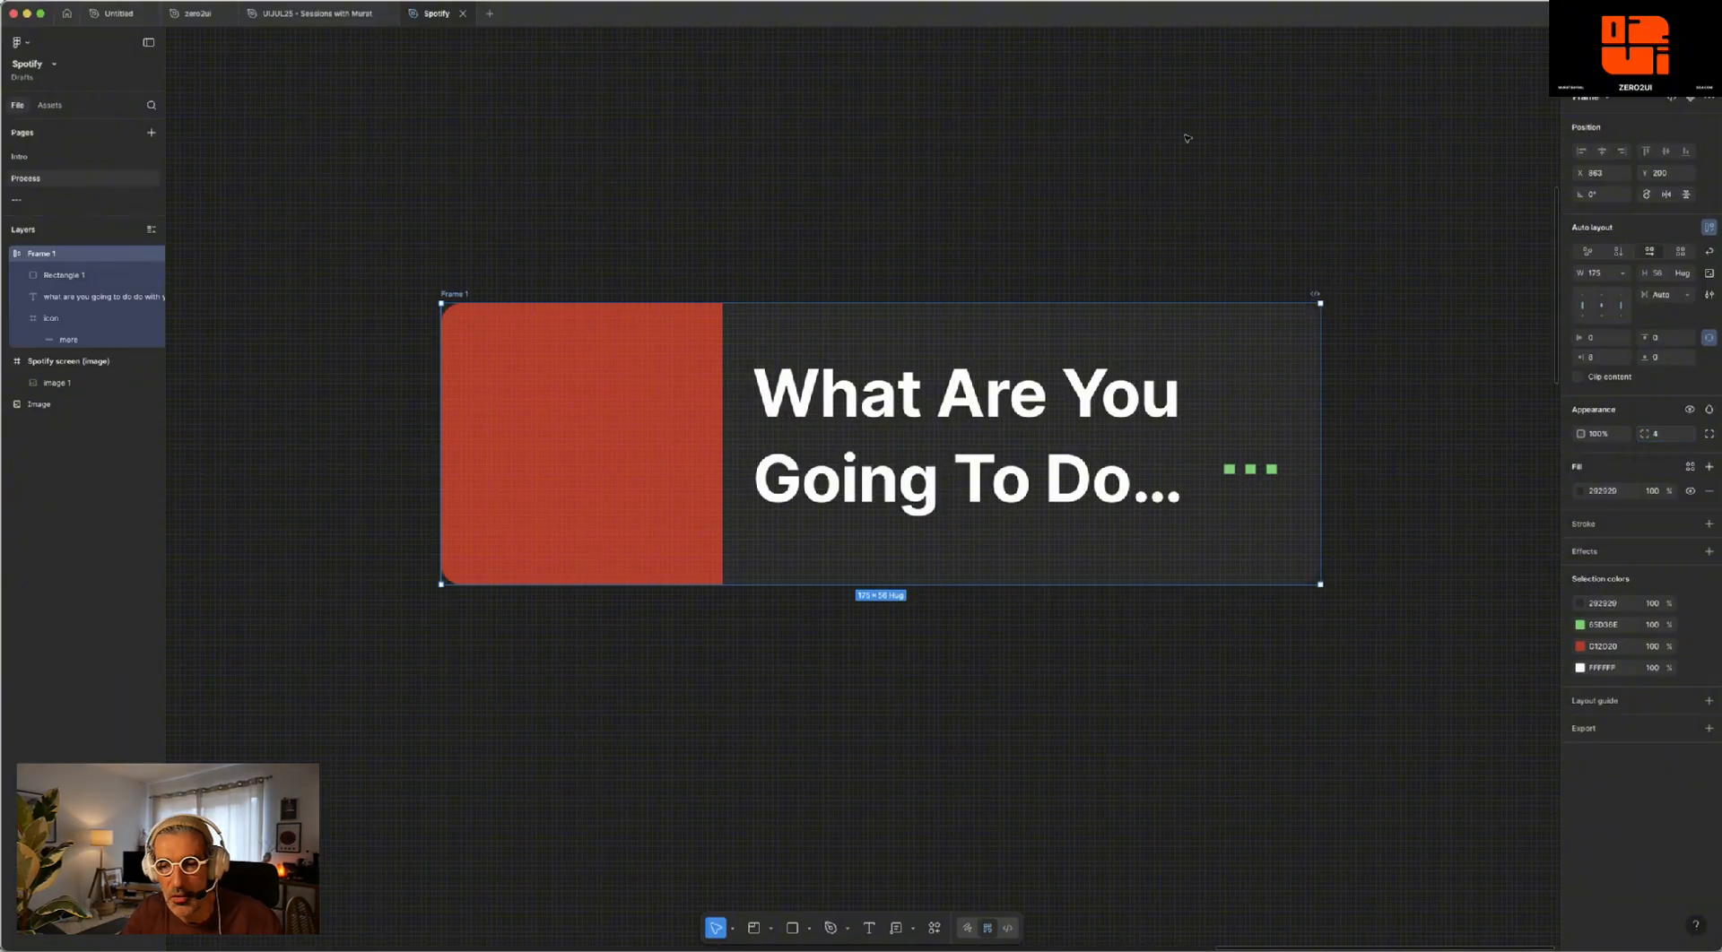
left_click(1301, 293)
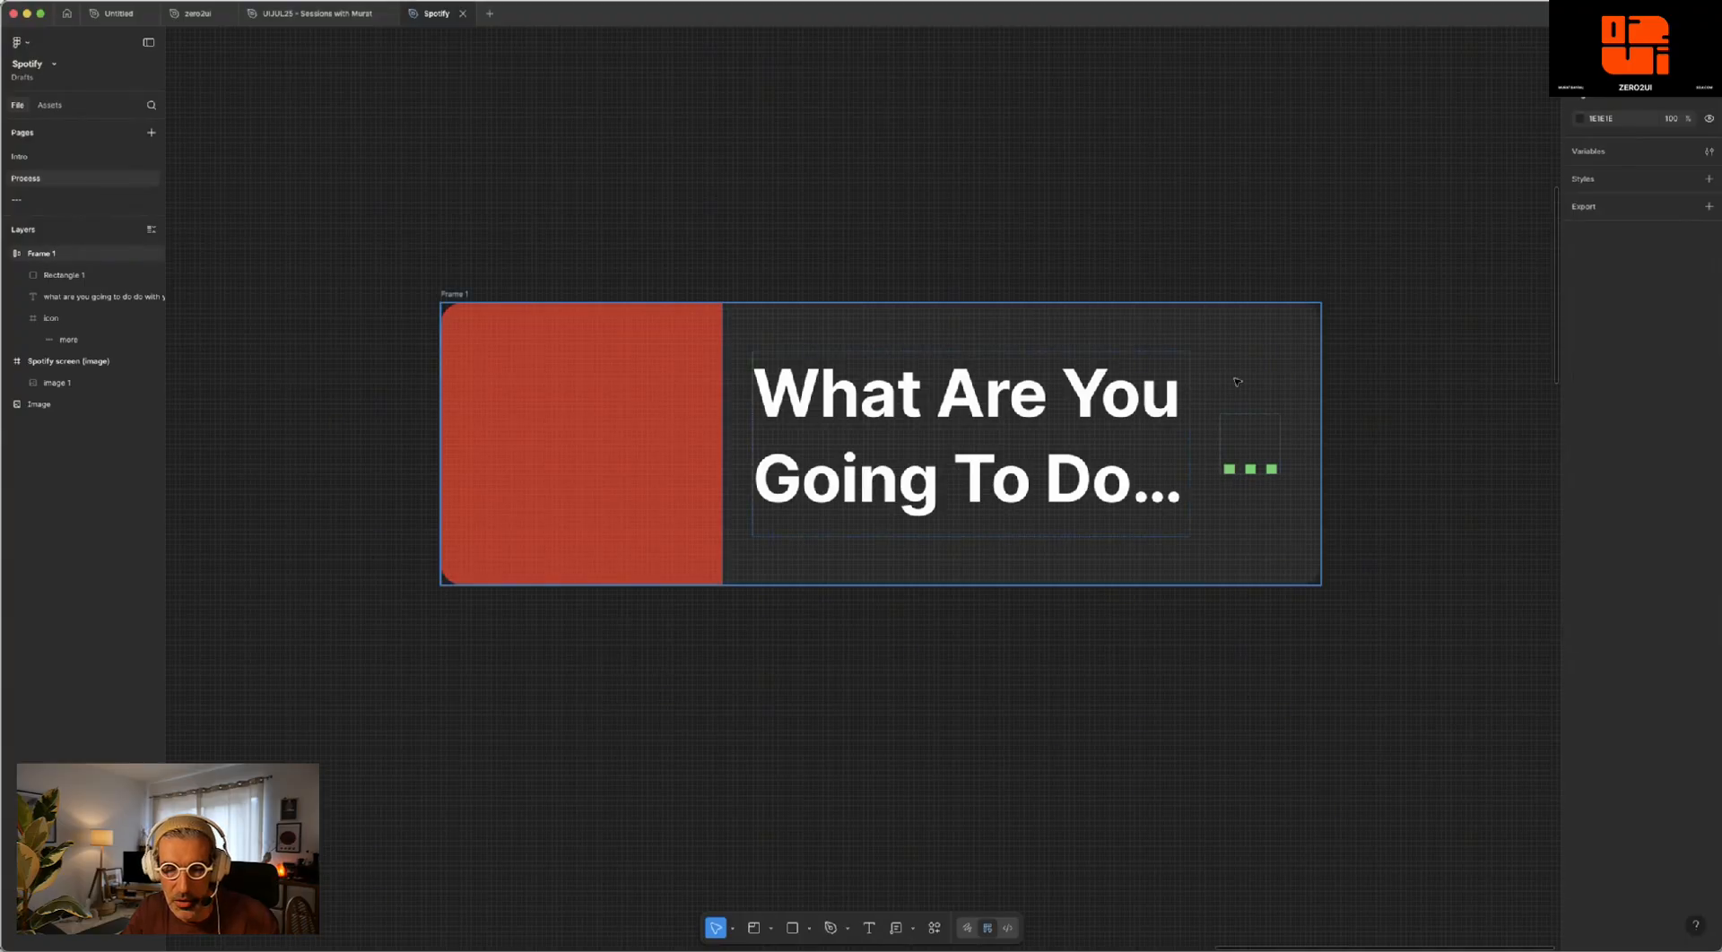
- Rename the card's auto layout frame as Card
scroll(1130, 362, "down", 1)
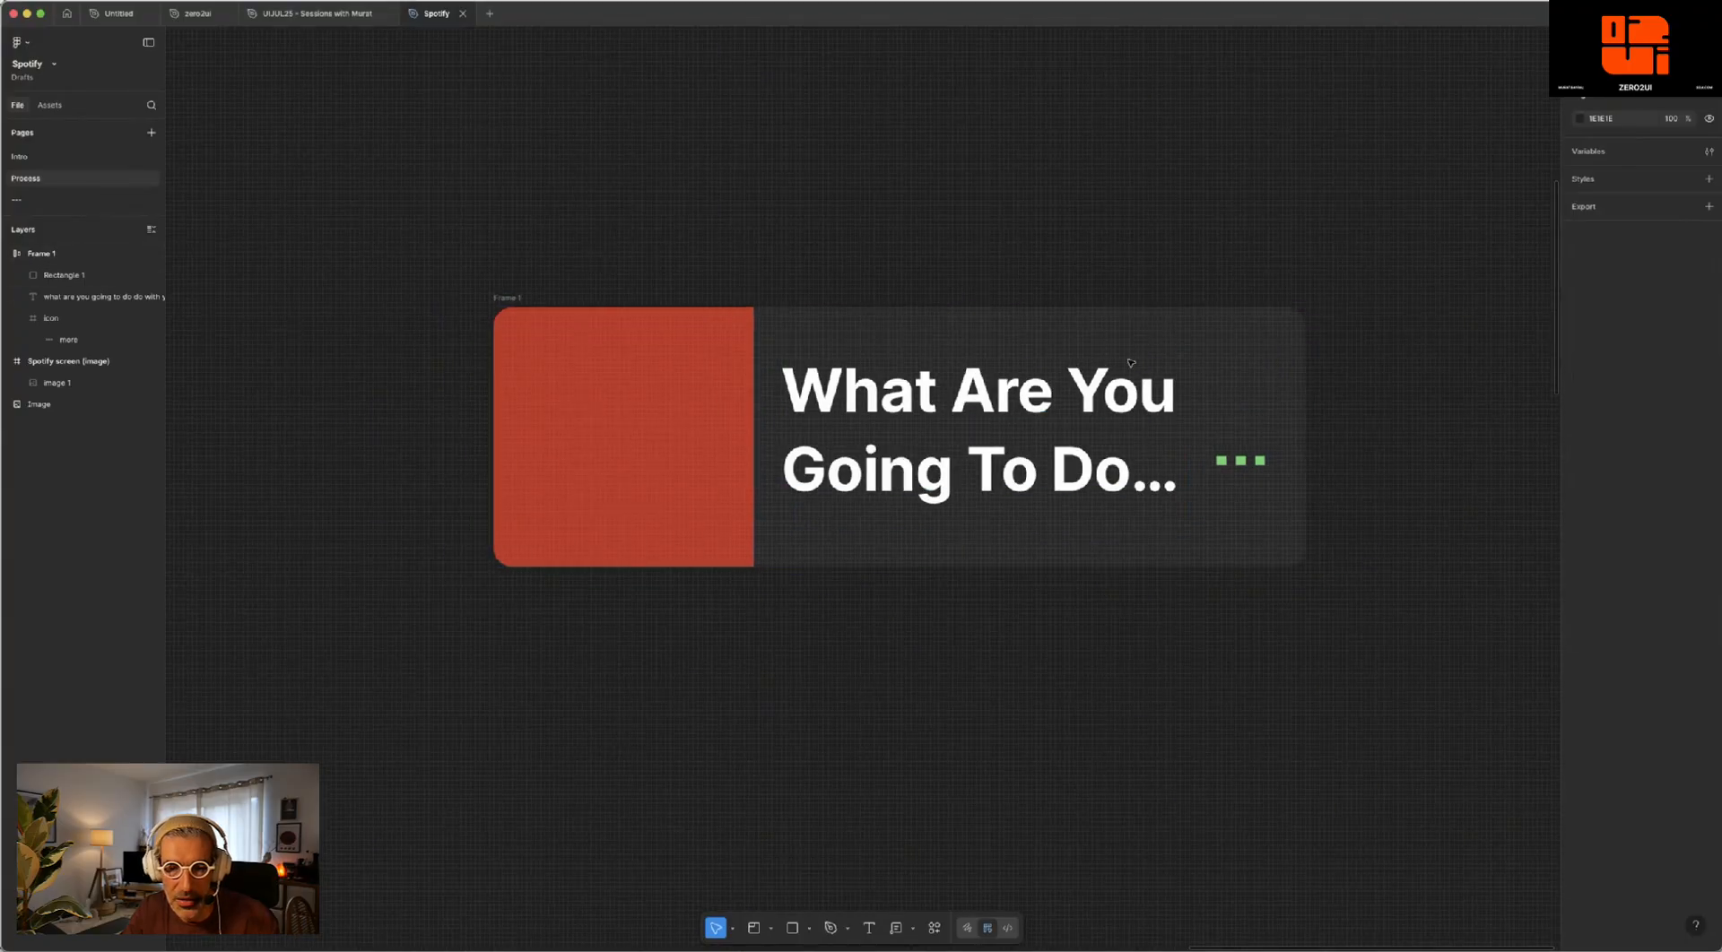
scroll(804, 323, "down", 3)
left_click(796, 323)
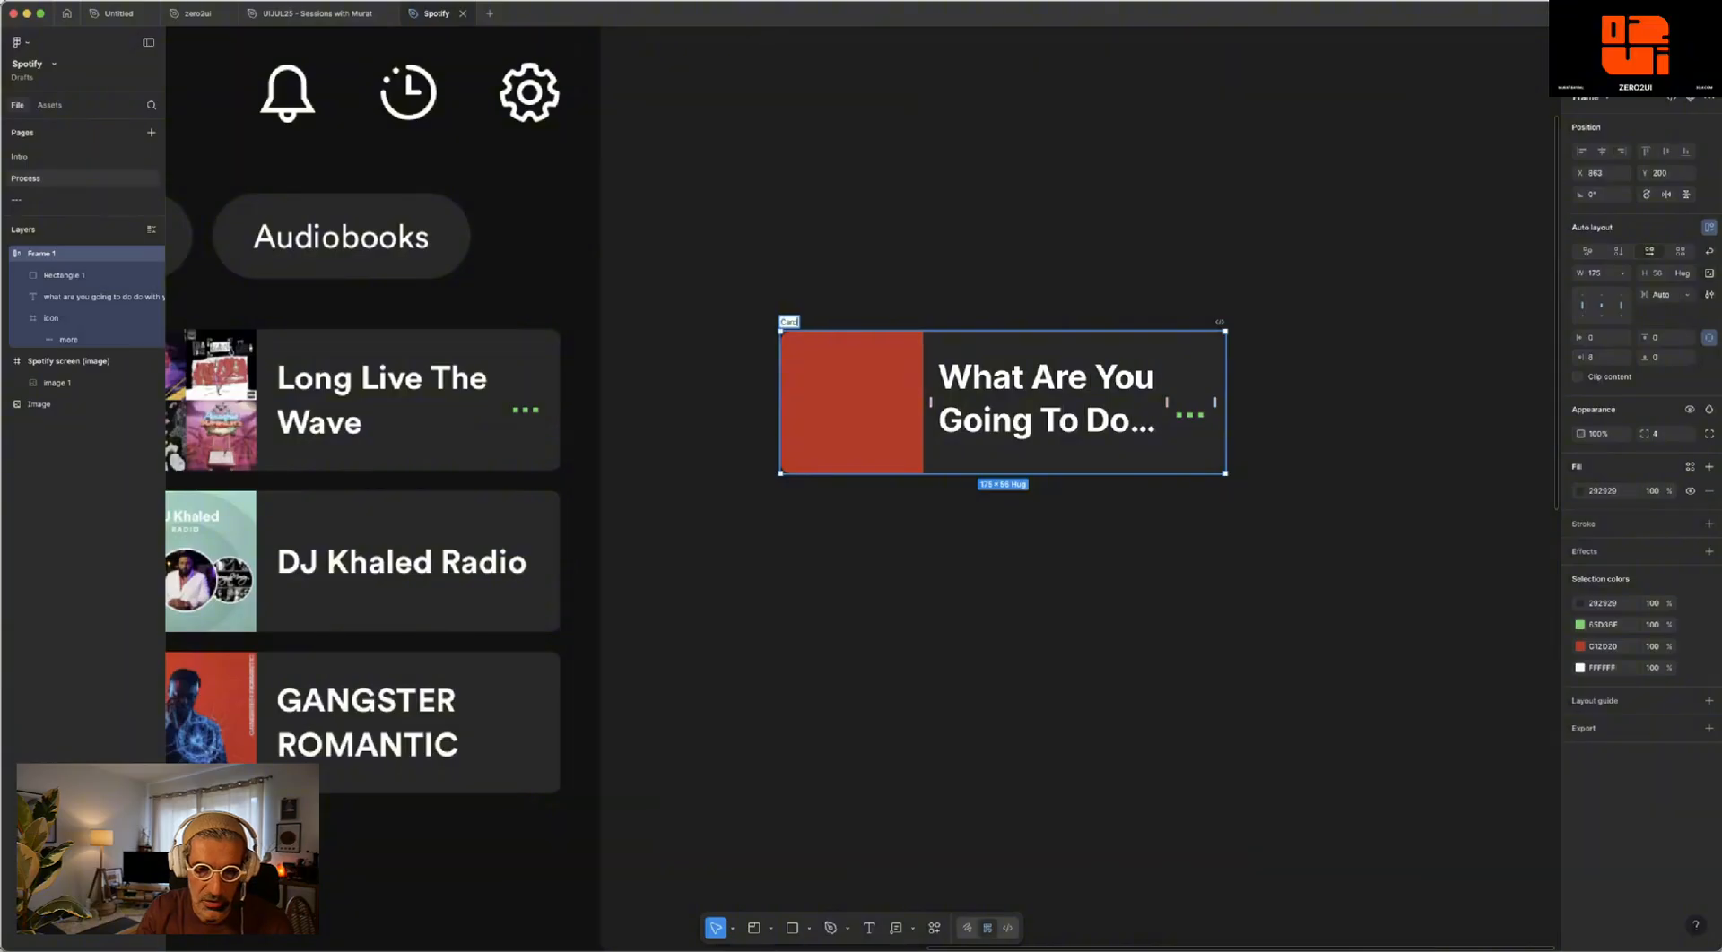
type("Card")
key("Return")
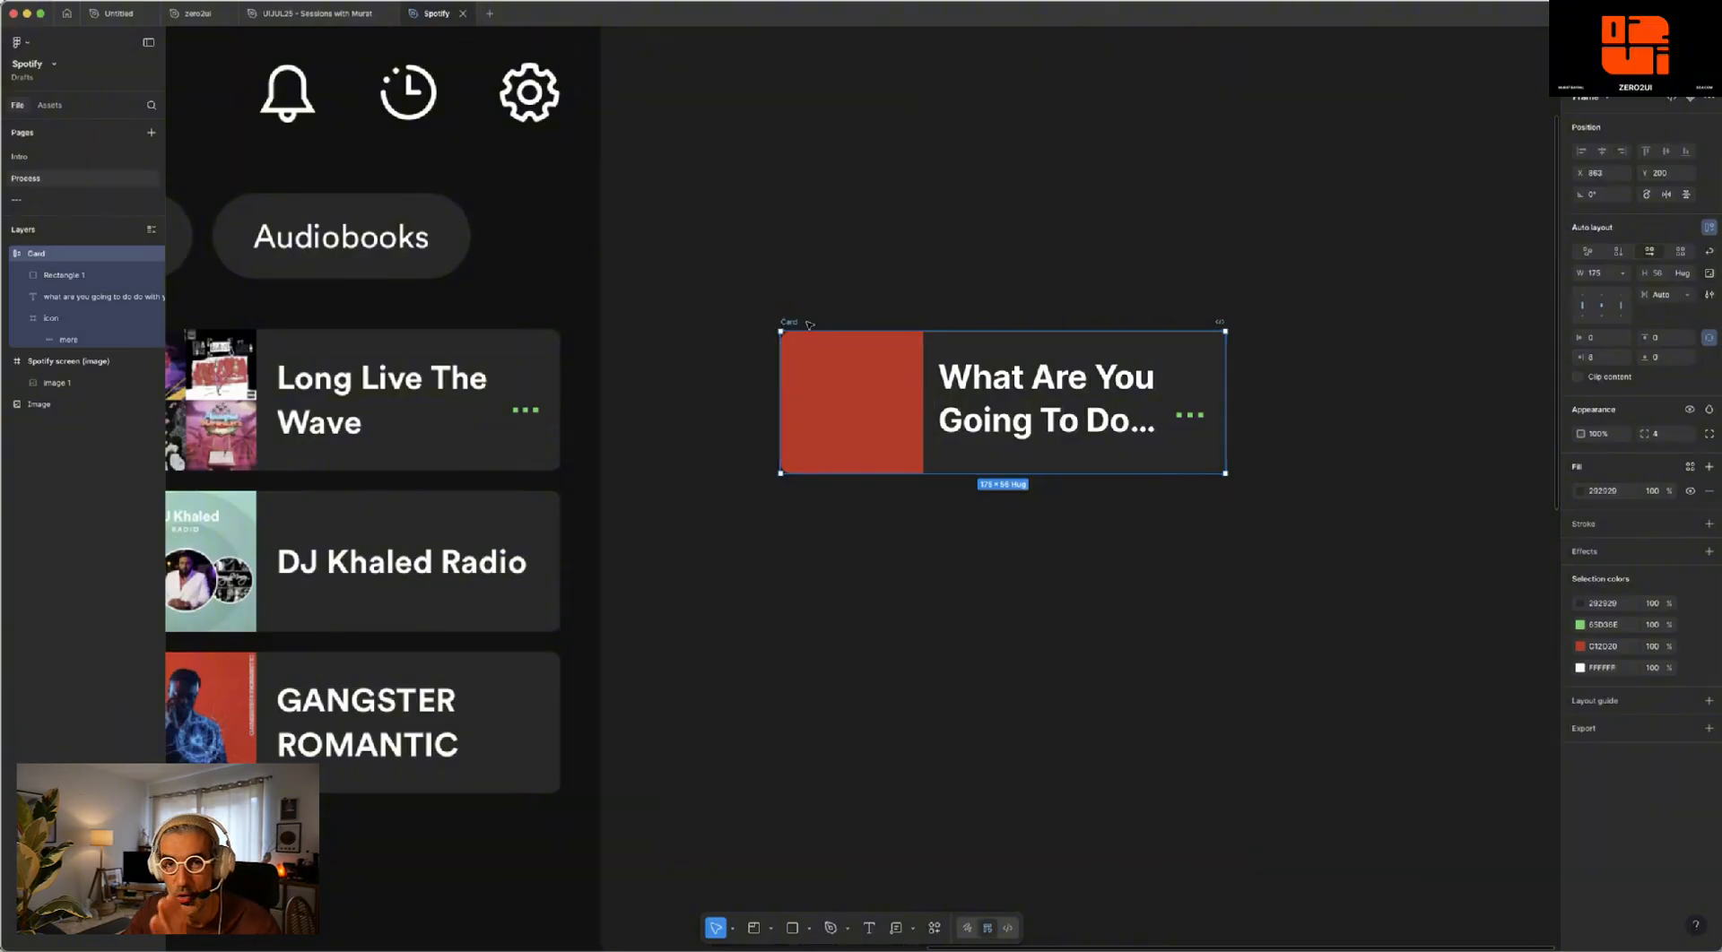
left_click(883, 279)
- Rename the red rectangle layer inside the Card frame as Image
left_click(77, 275)
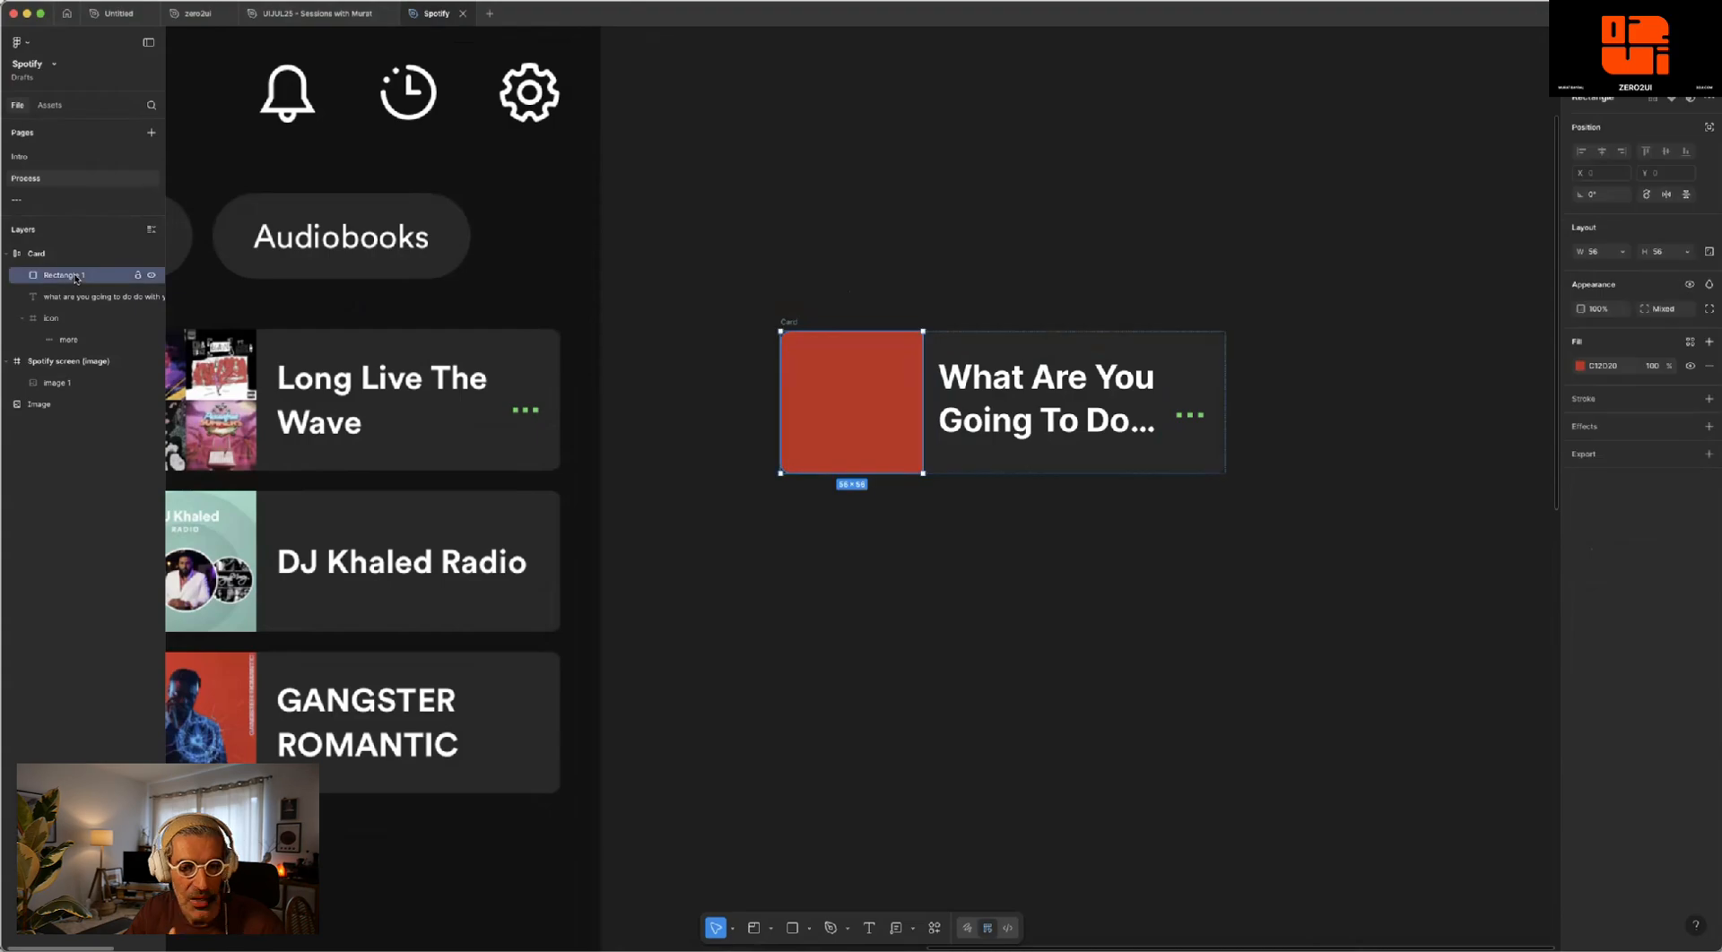
double_click(61, 278)
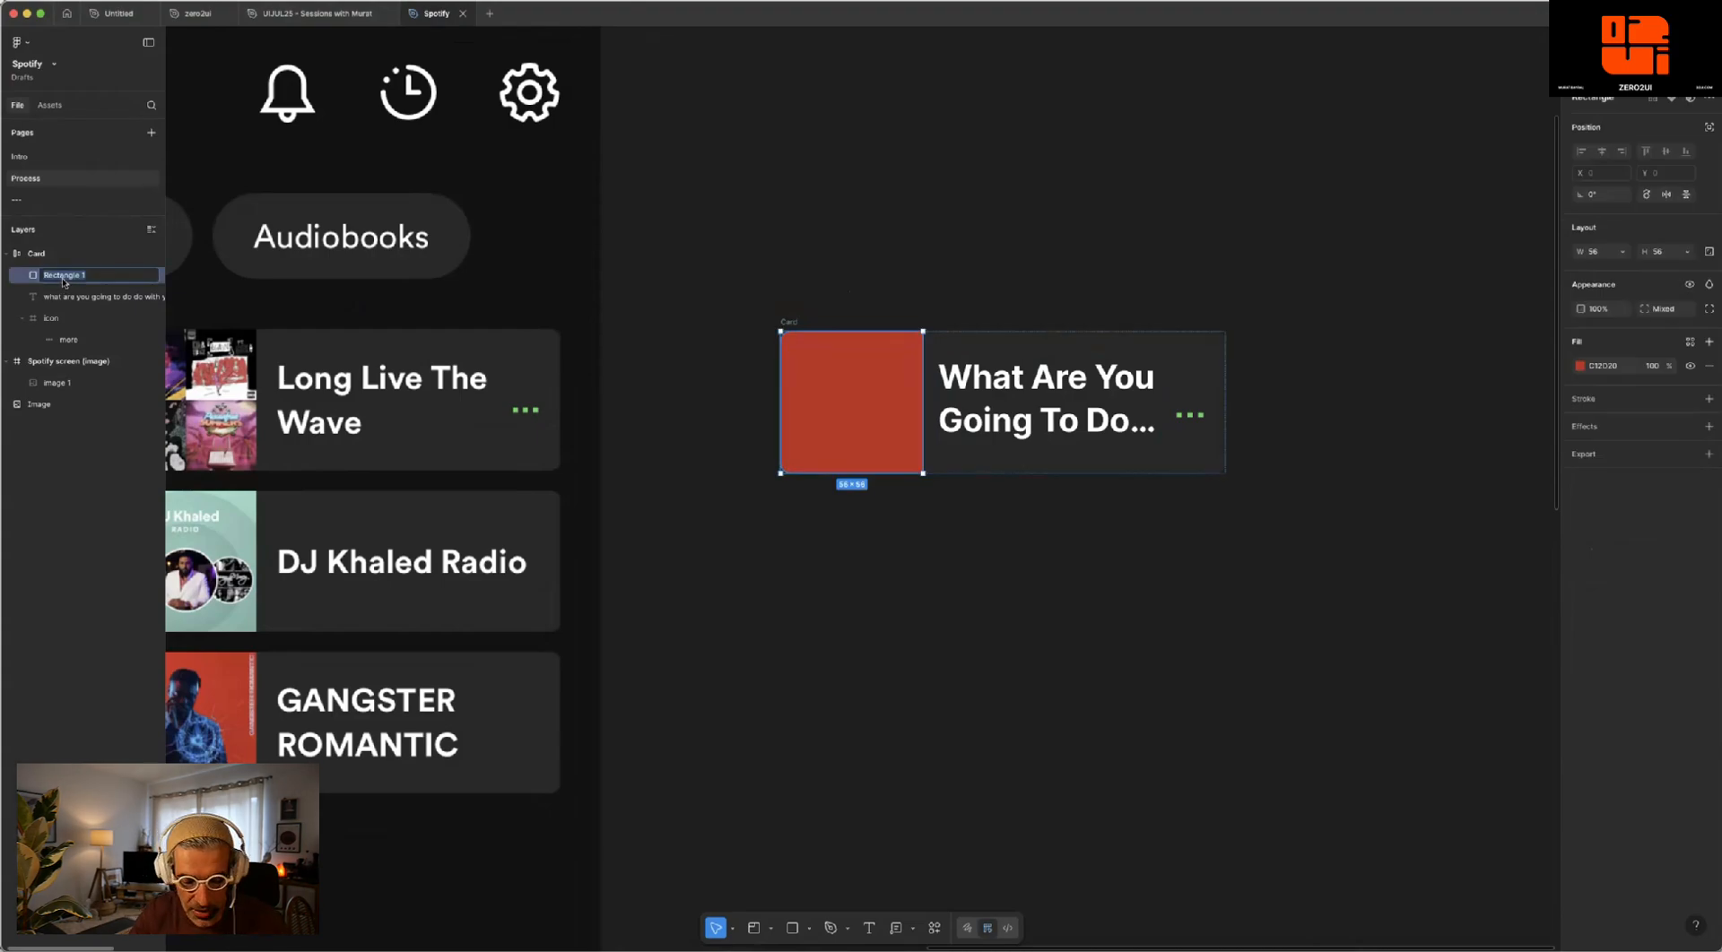
type("Im")
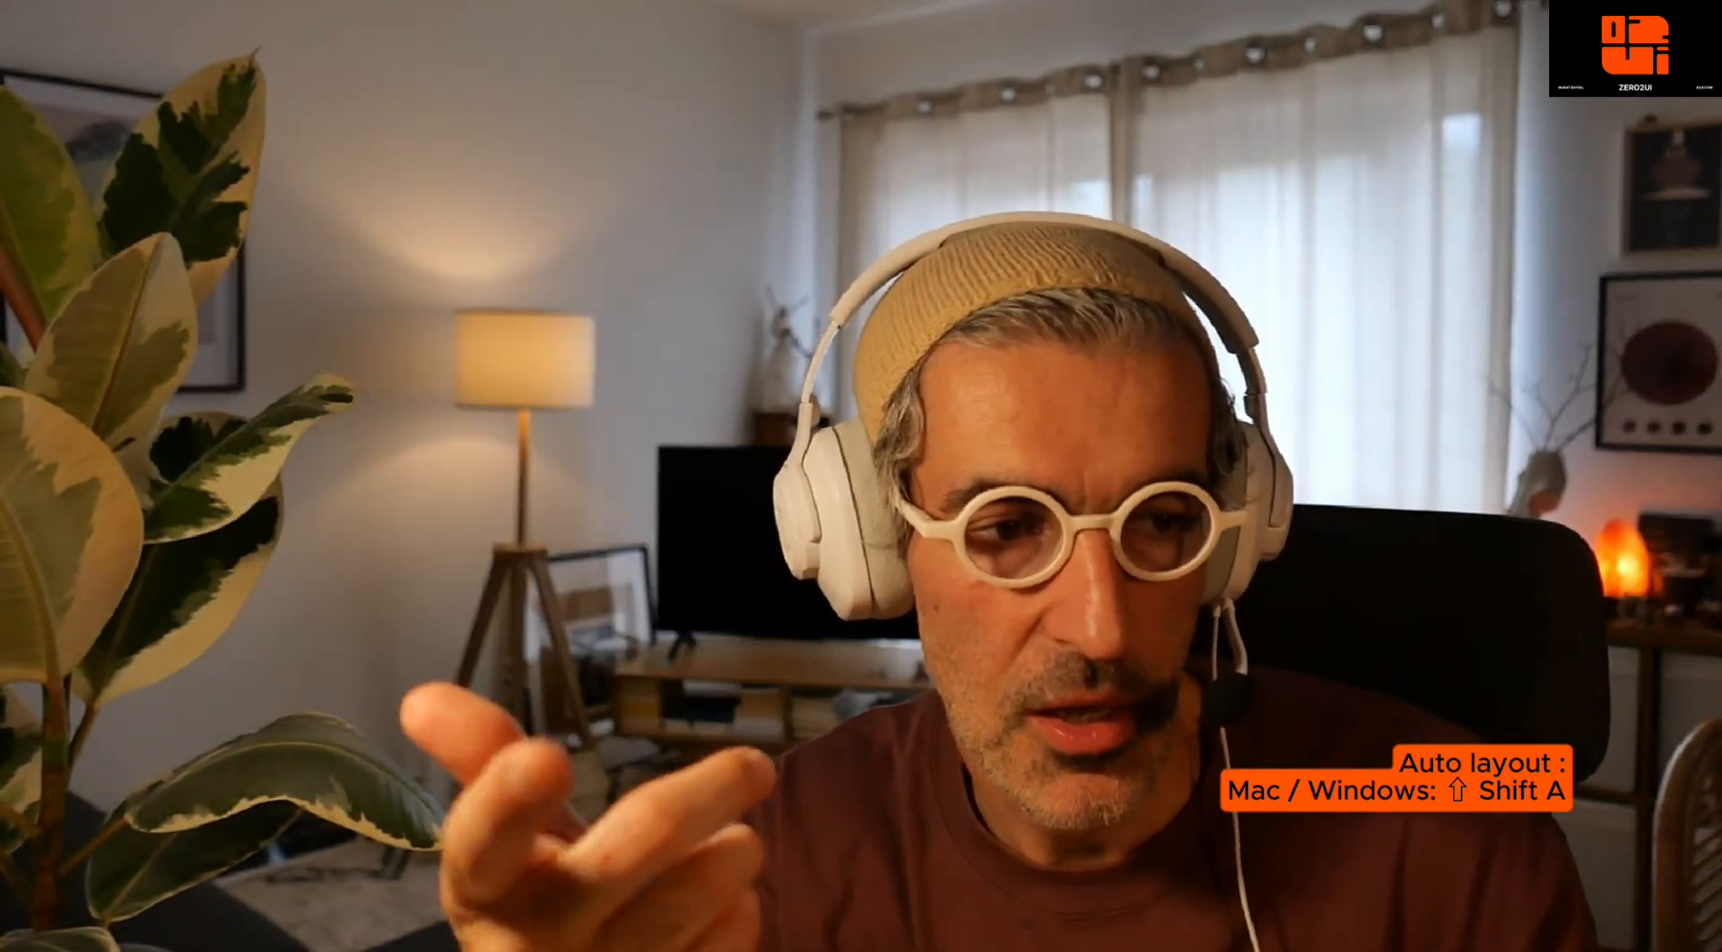
- Wrap the Image layer in its own auto layout frame and name that frame Album
double_click(58, 275)
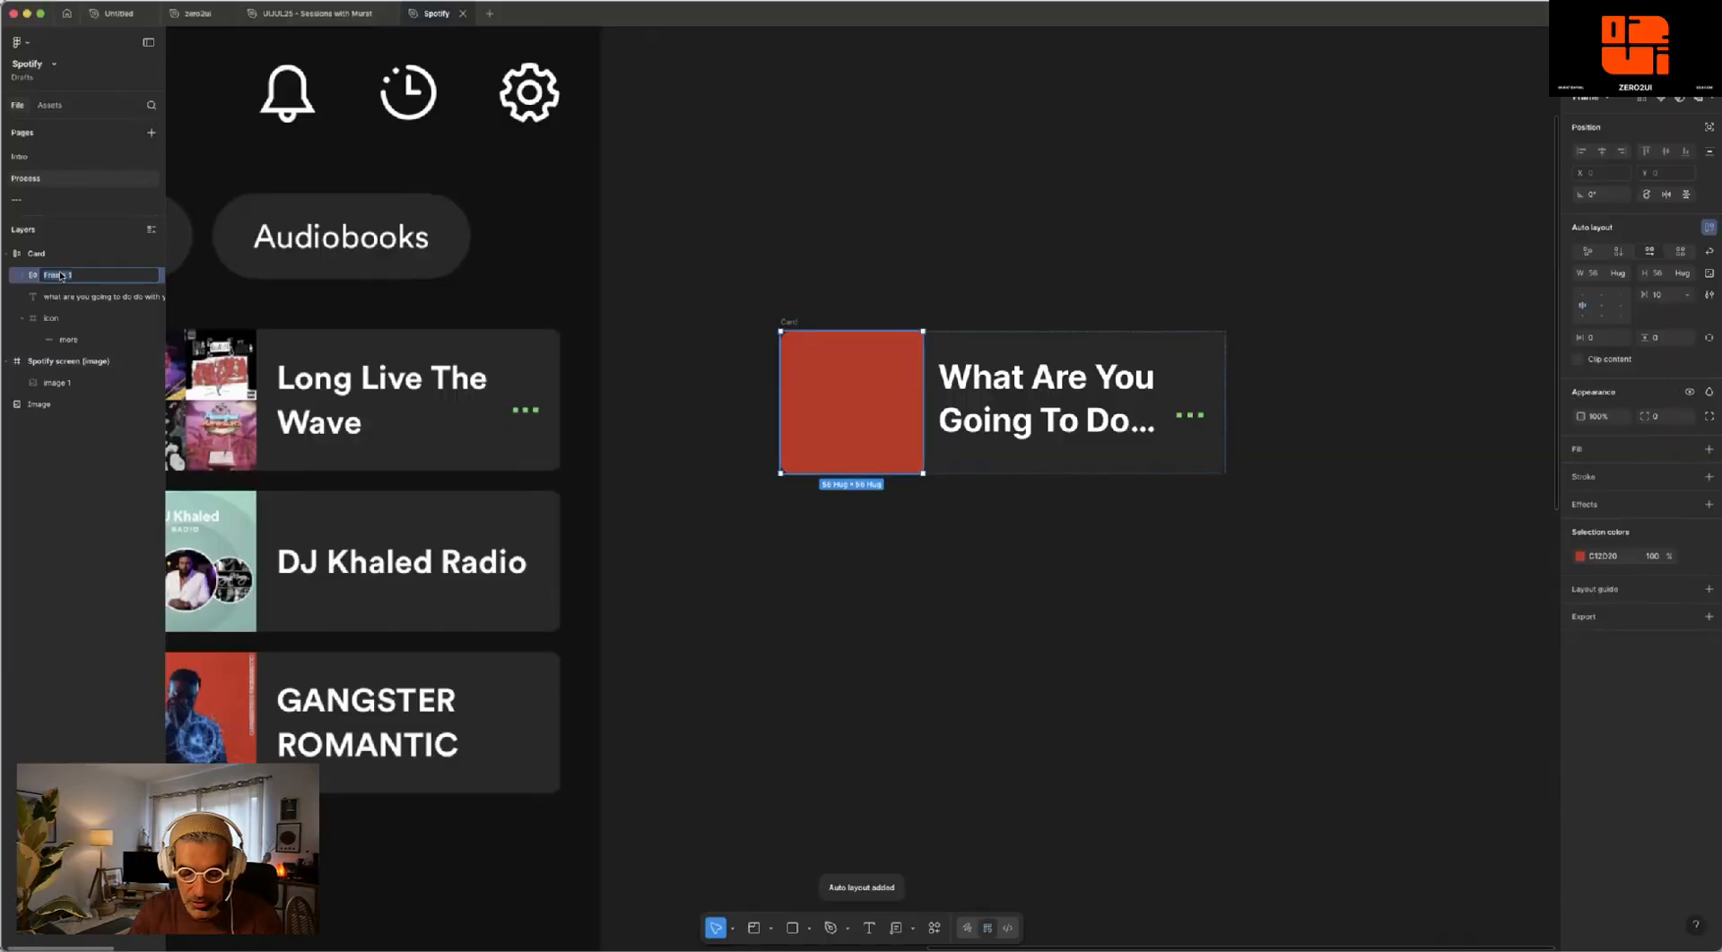
type("Album")
key("Return")
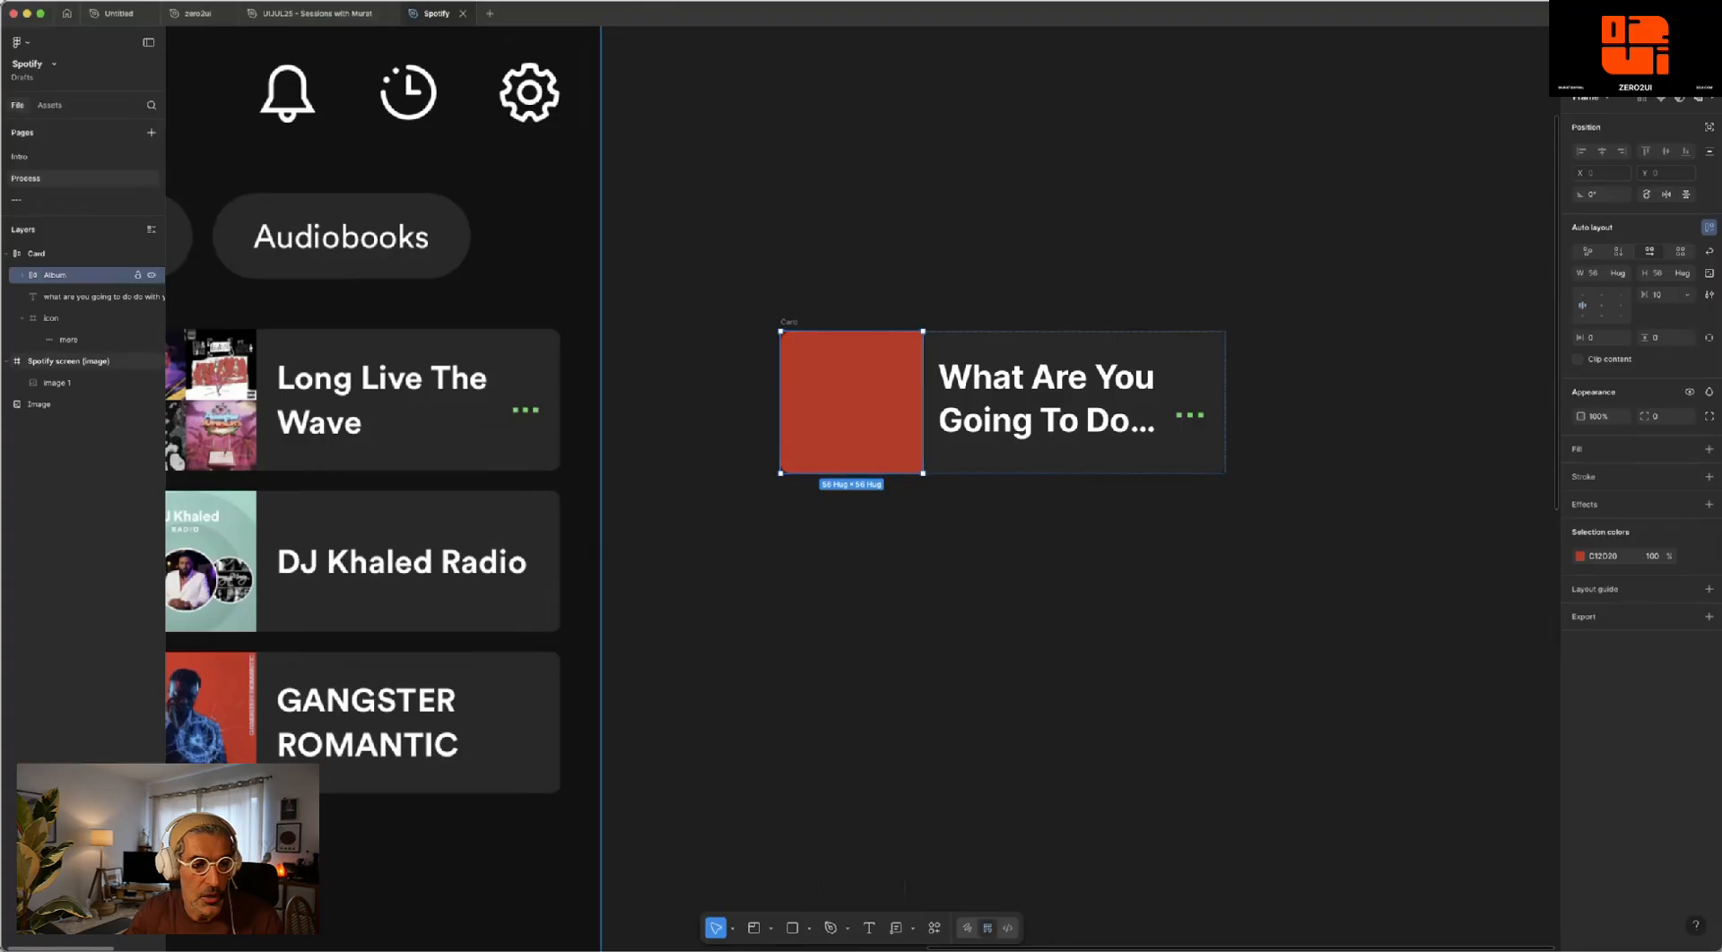
left_click(19, 275)
left_click(64, 299)
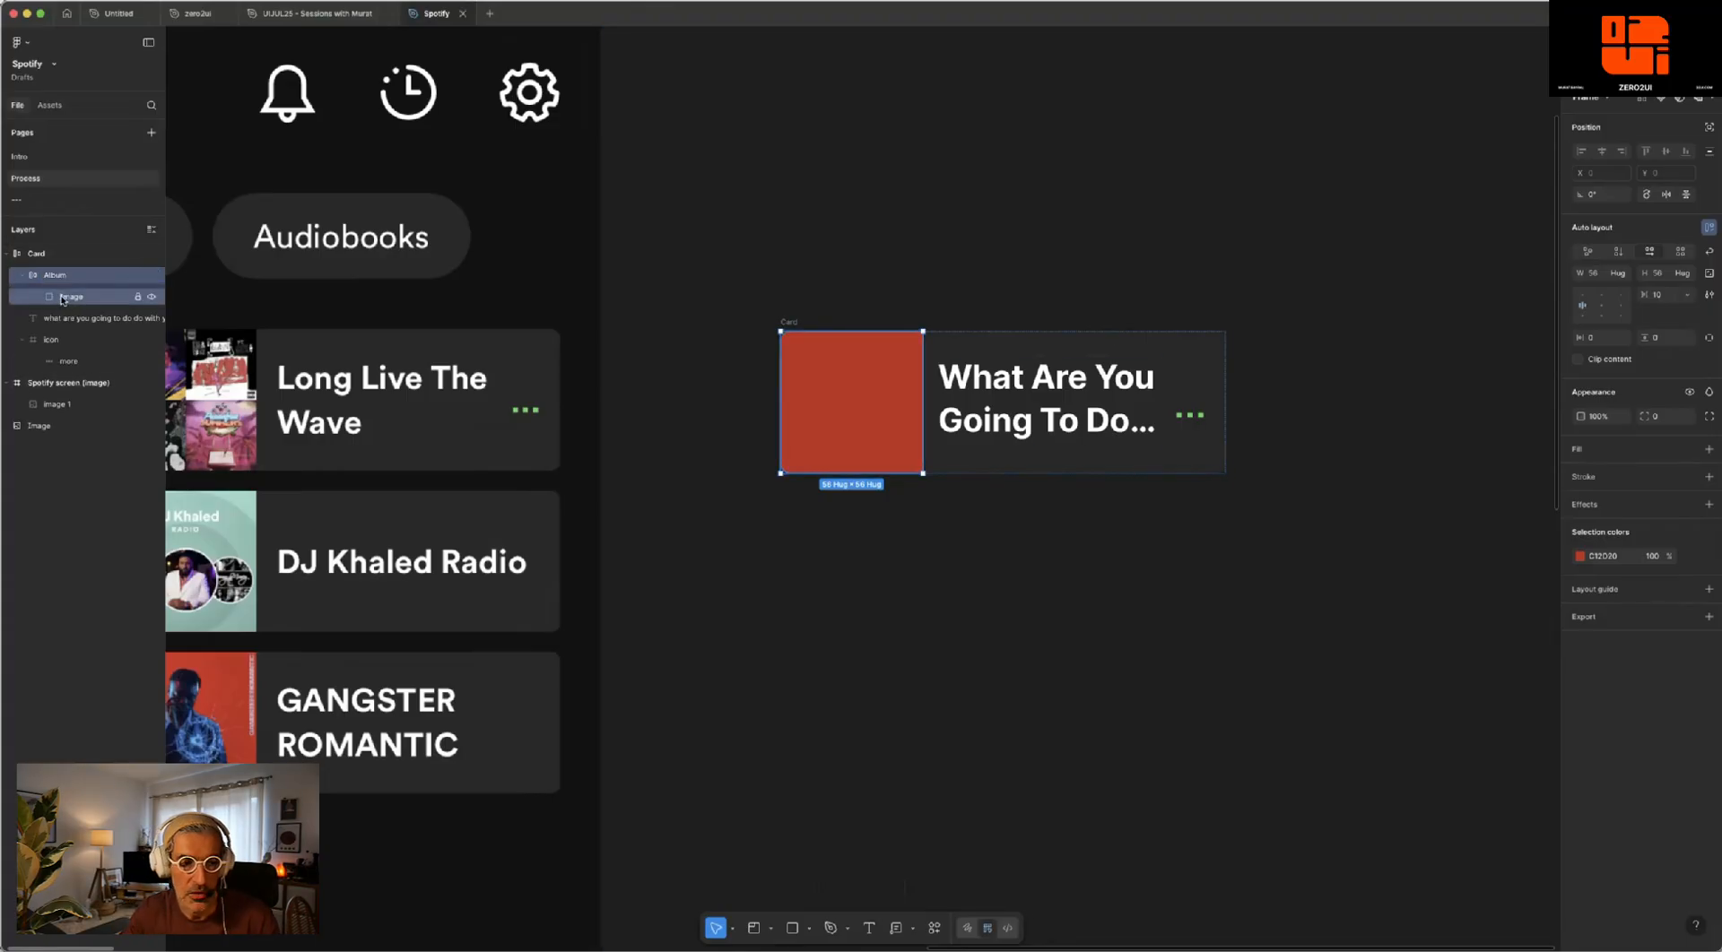
left_click(22, 276)
- Wrap the card's title text in an auto layout frame, name the frame Description and collapse it in the layer list
left_click(57, 296)
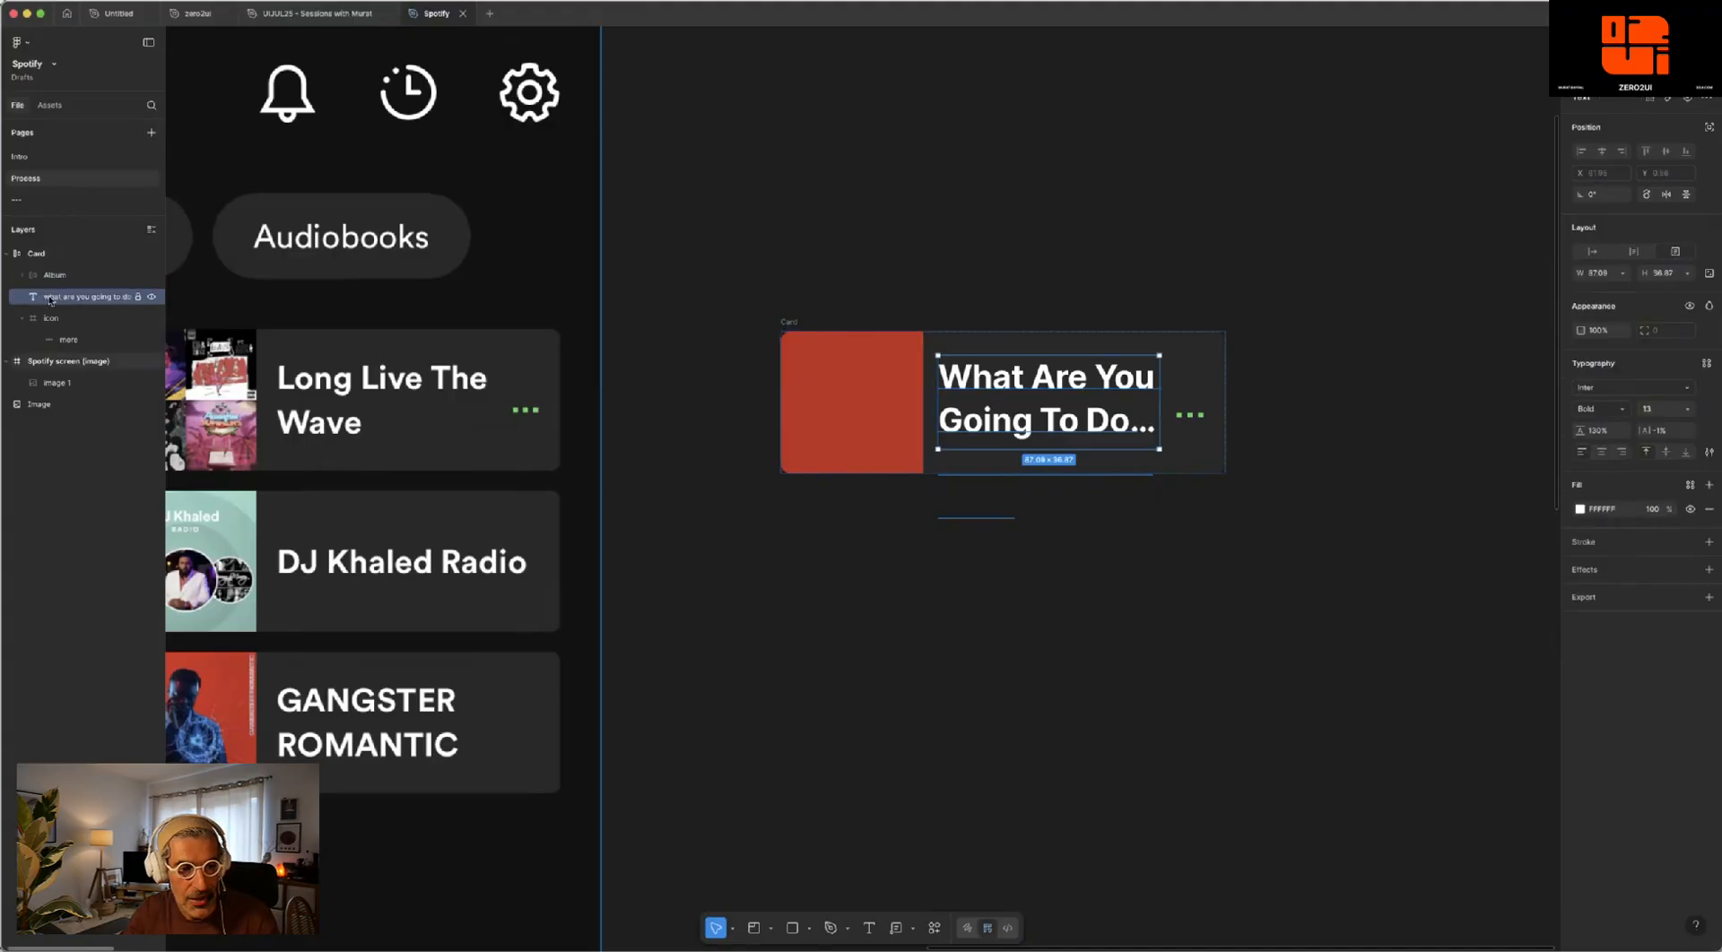
key("shift+a")
double_click(50, 297)
type("De")
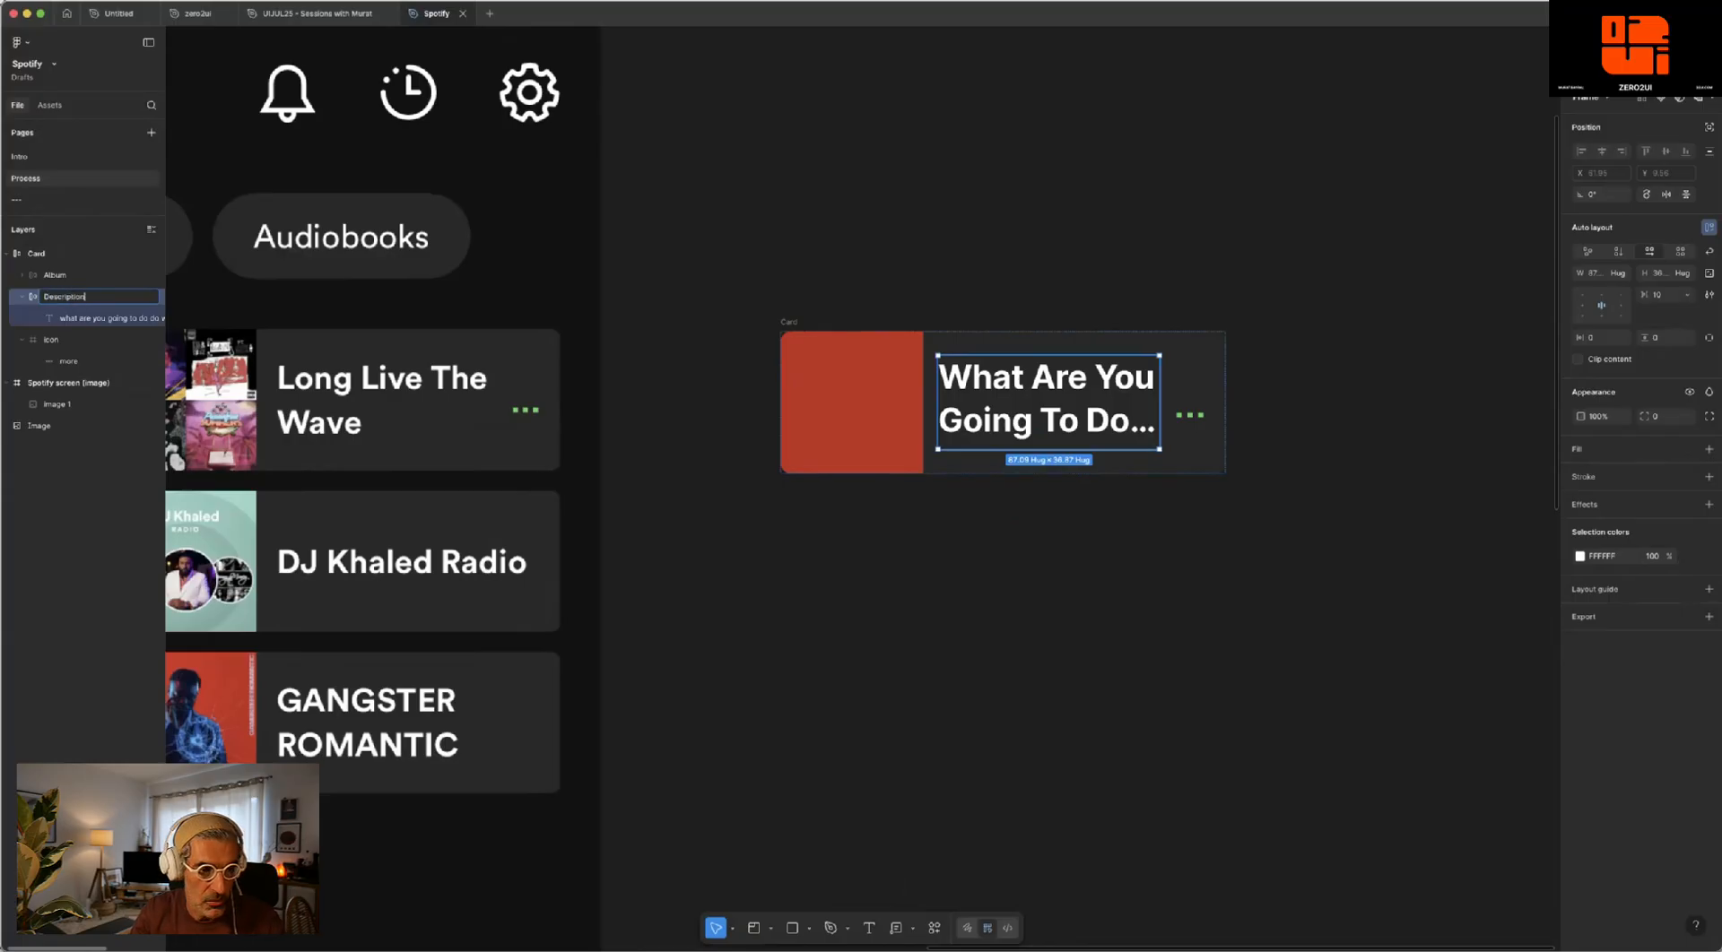
type("scription")
key("Return")
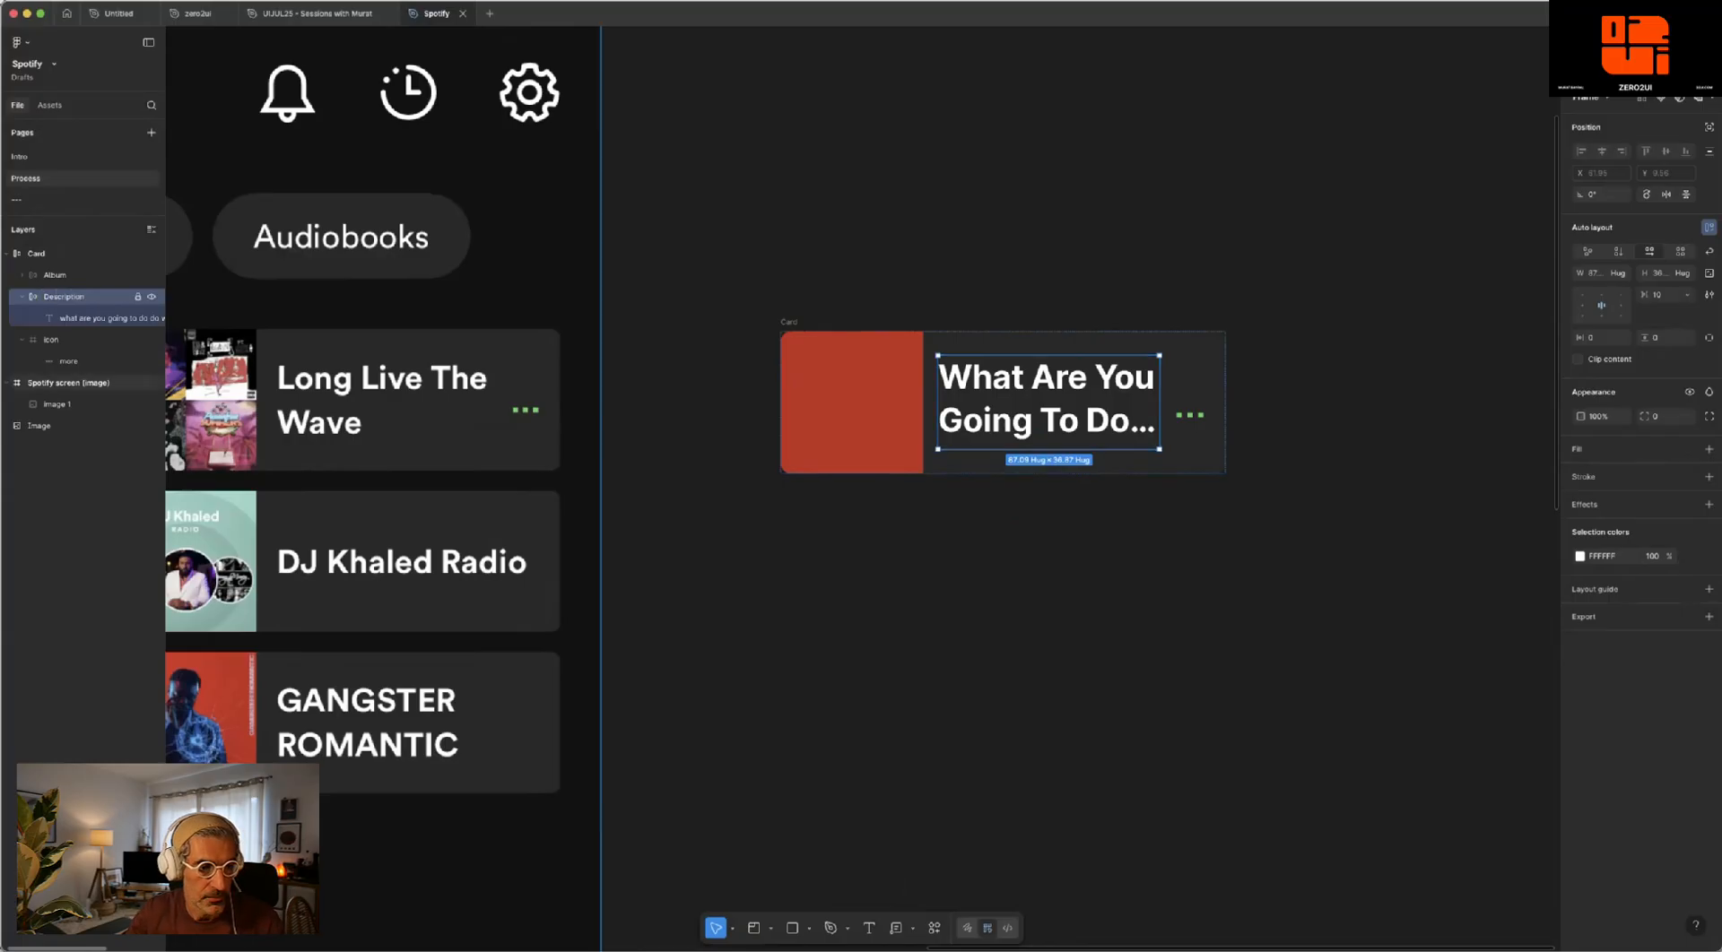
left_click(21, 297)
- Collapse the Icon layer and check the Card frame's structure of Album, Description and Icon
left_click(53, 321)
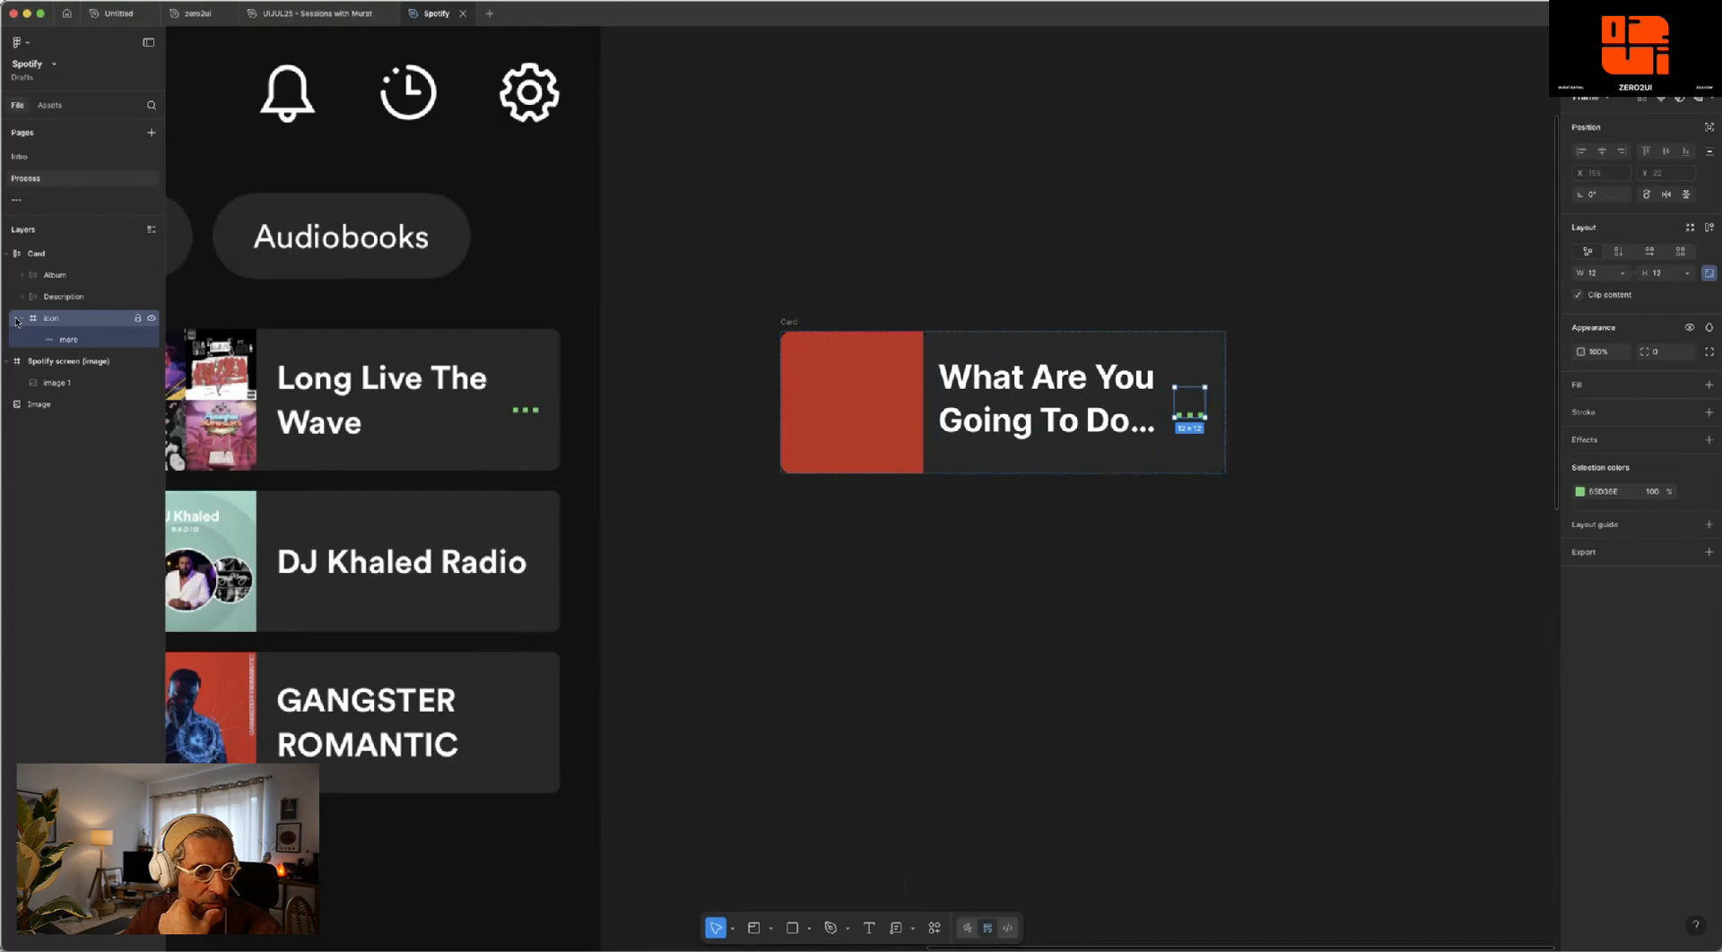
left_click(22, 319)
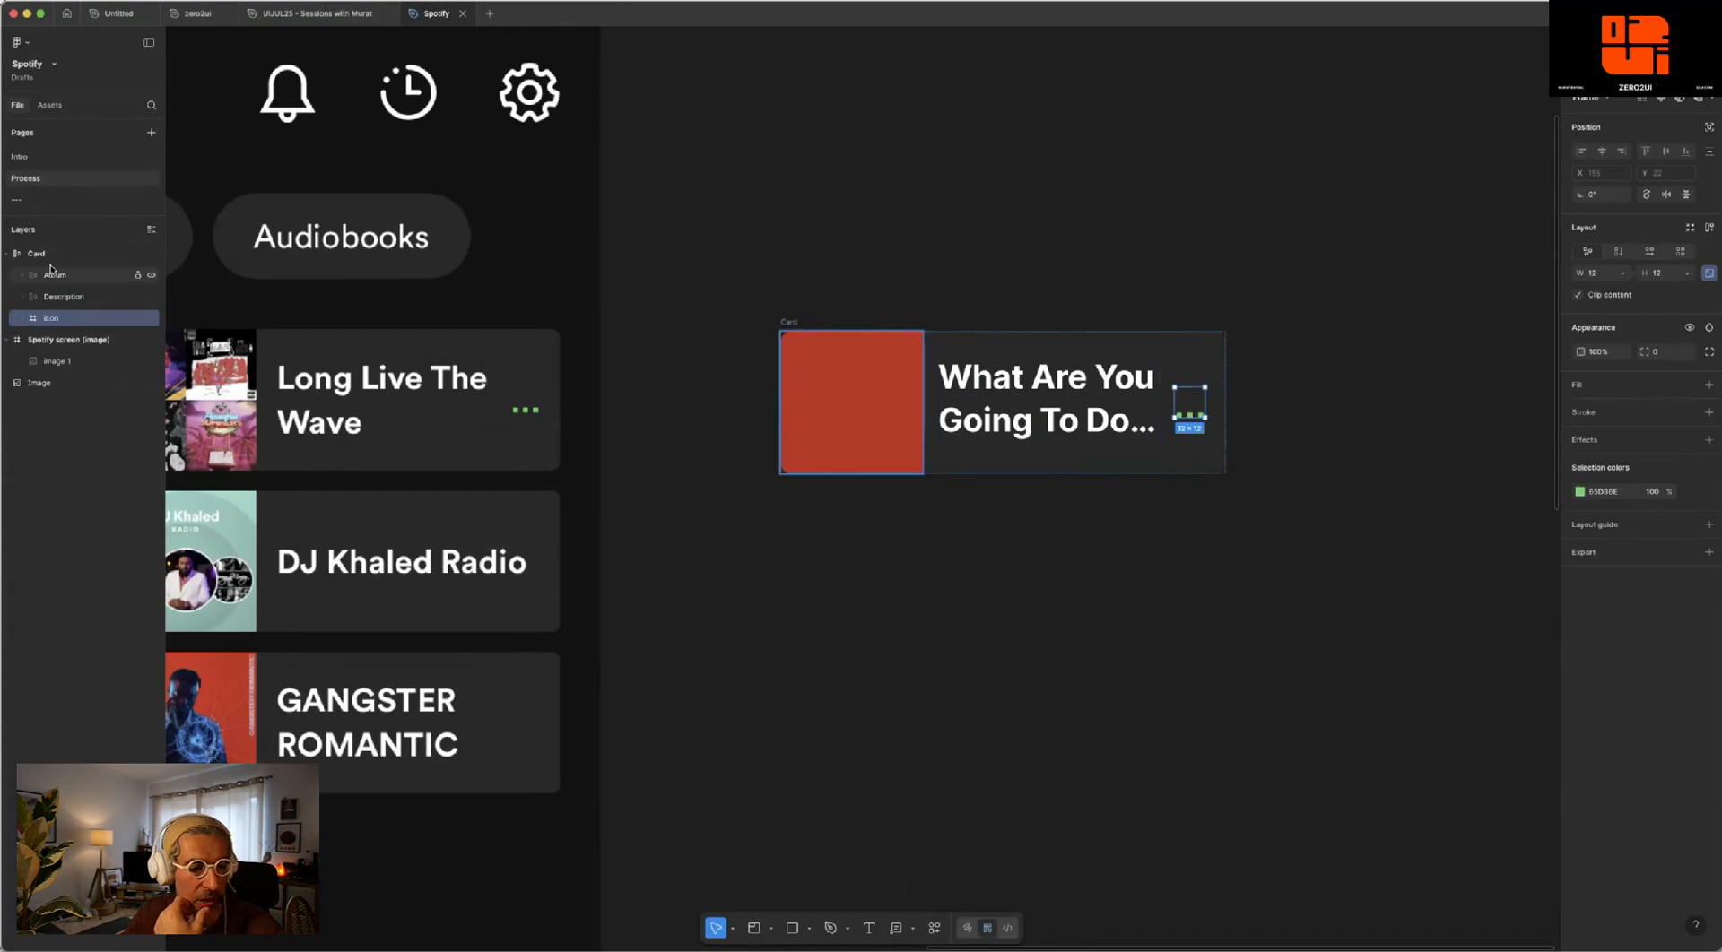
left_click(48, 256)
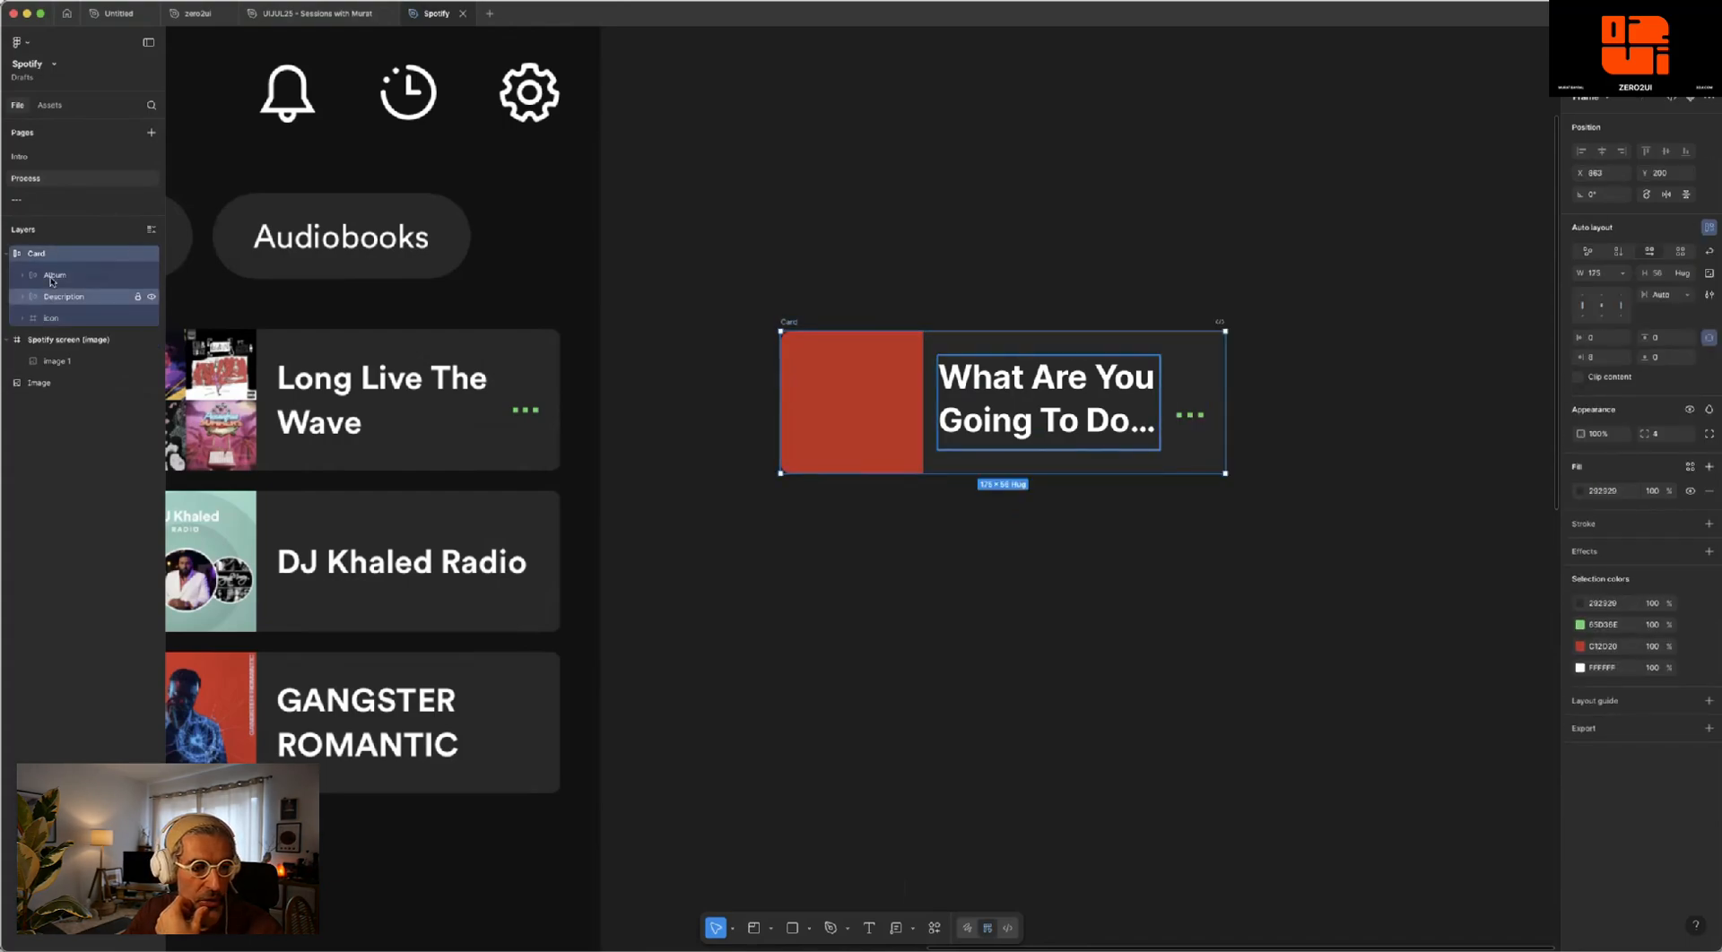
left_click(54, 275)
left_click(58, 297)
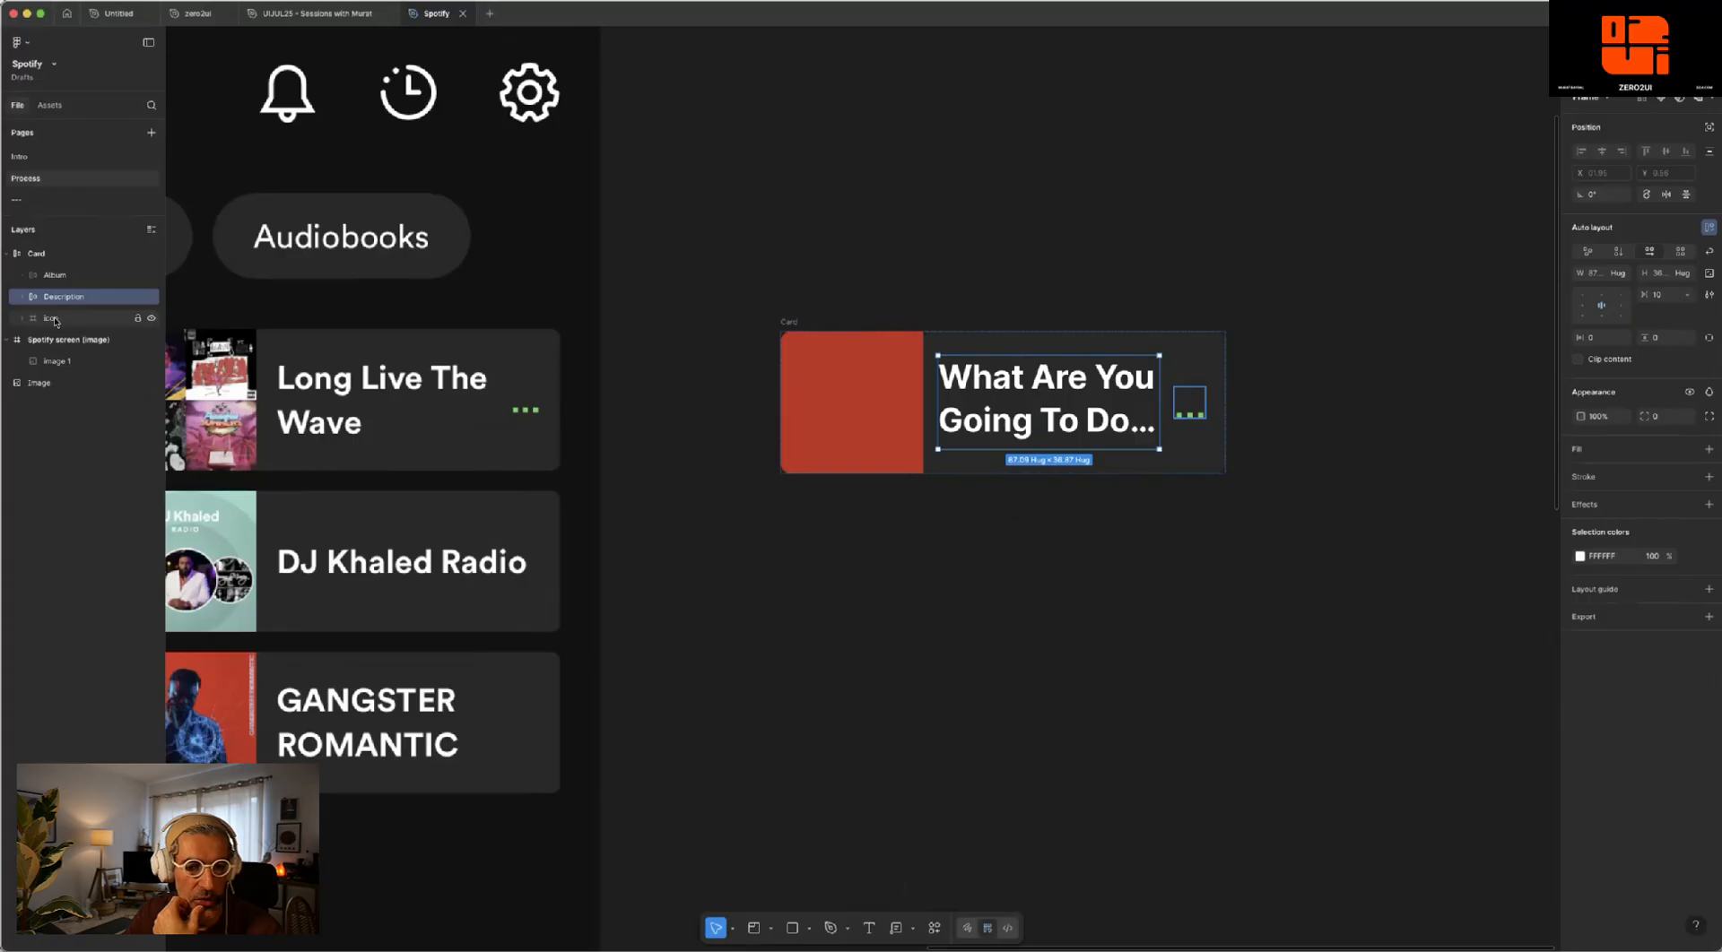
left_click(54, 321)
- Duplicate the Card frame to the right of the original, and place another copy about 128 px below that duplicate
left_click(1111, 252)
left_click_drag(1205, 260, 826, 254)
scroll(840, 258, "down", 3)
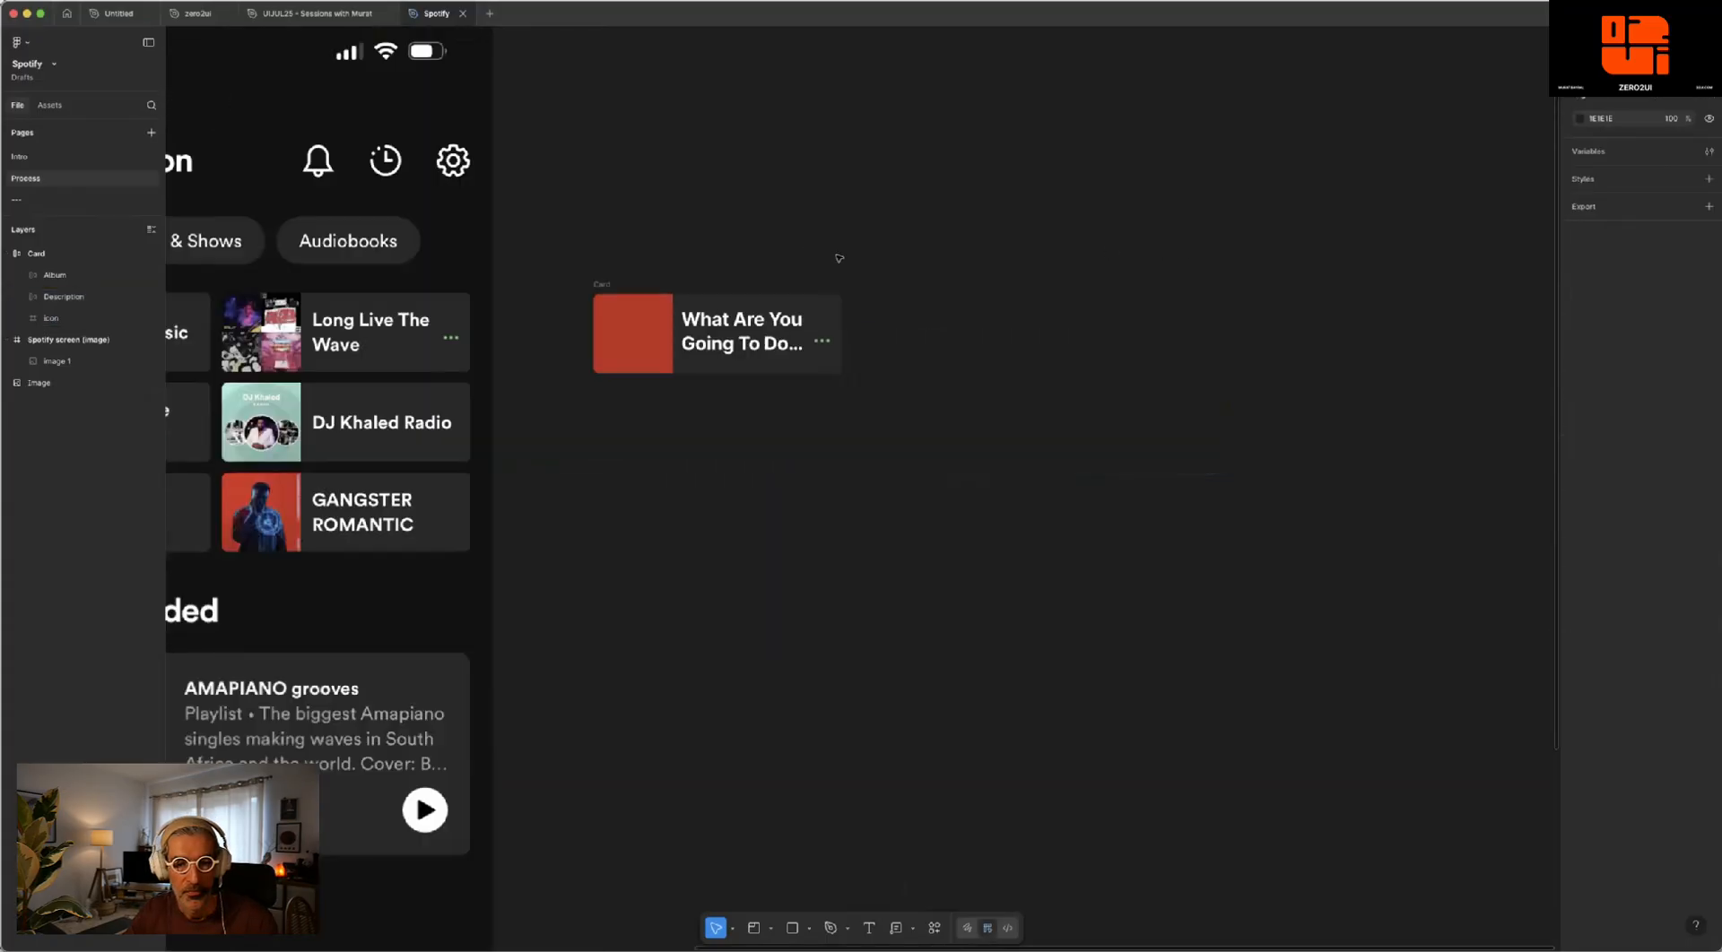
scroll(839, 258, "down", 2)
left_click_drag(904, 215, 643, 216)
left_click(381, 284)
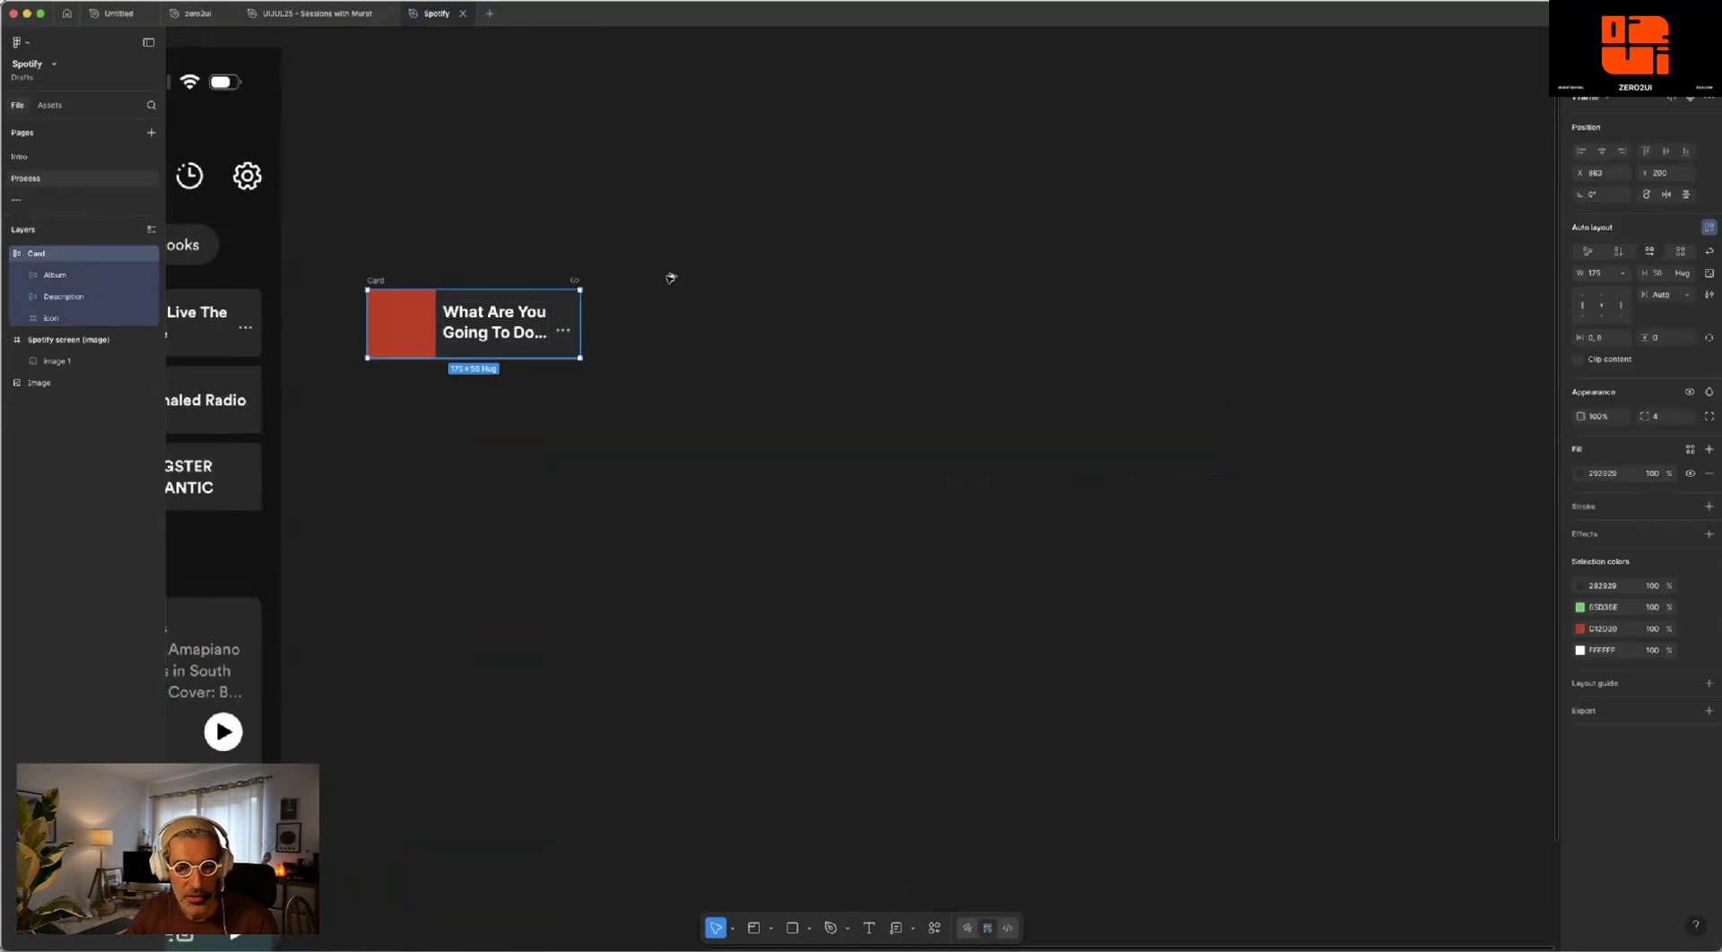
left_click_drag(670, 277, 948, 281, "alt")
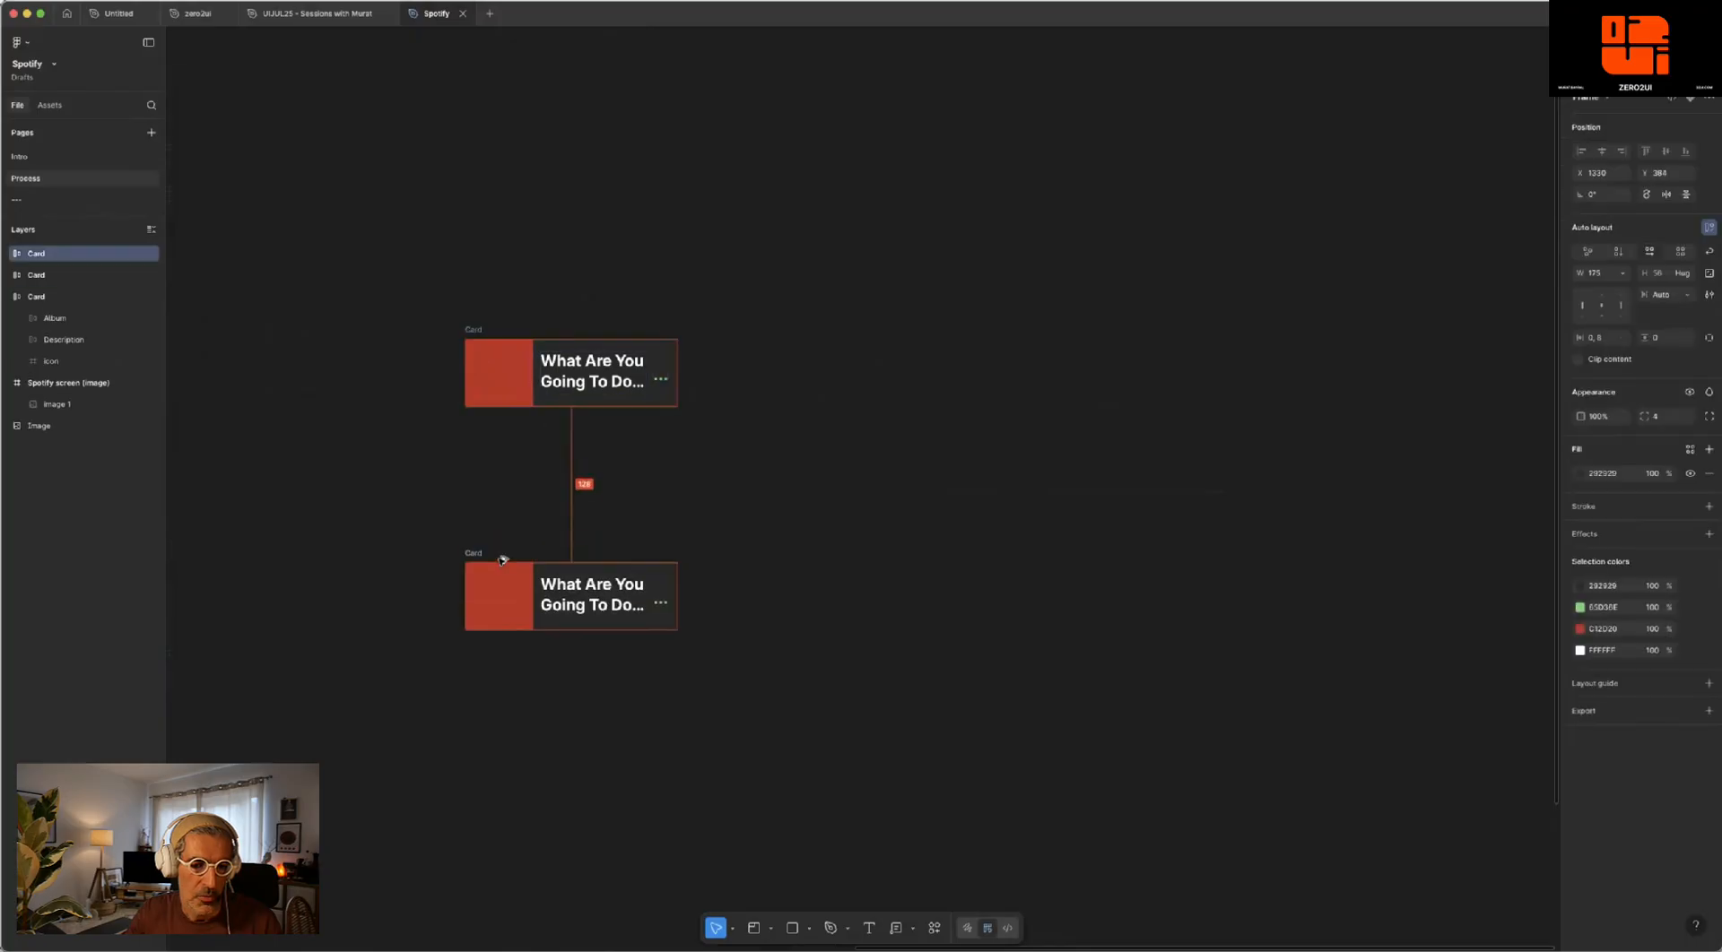
left_click(603, 515)
- Add width and height measurements to the upper card copy's Album square, placing them above it and to its left
scroll(556, 356, "up", 5)
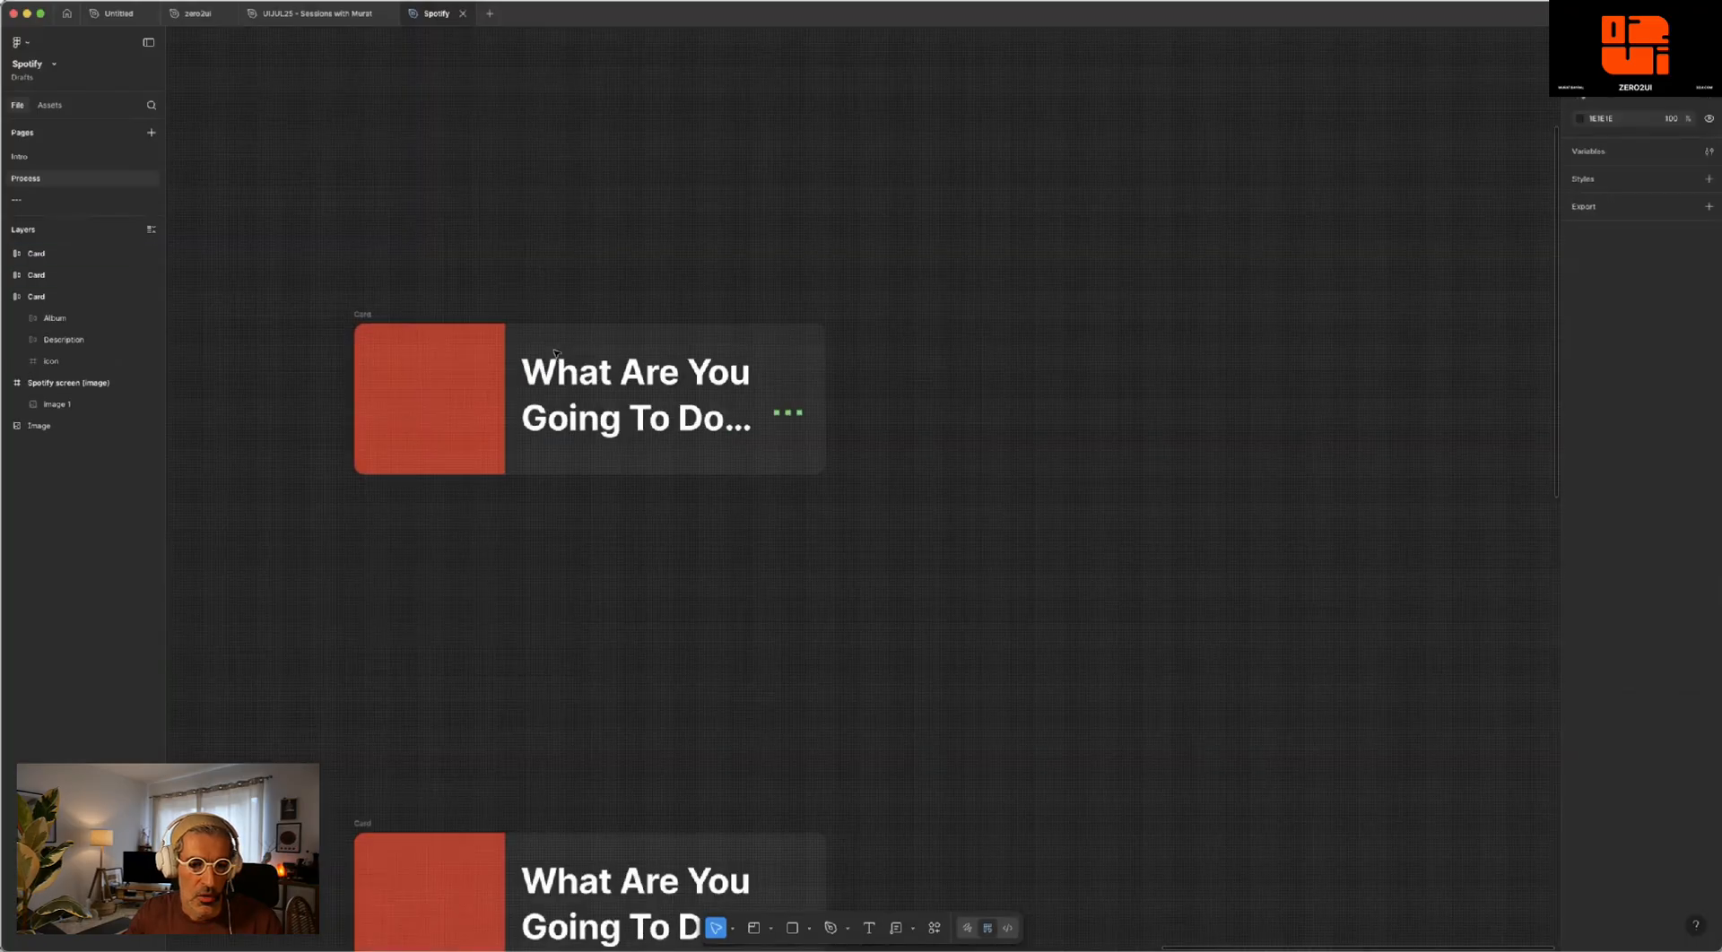
scroll(650, 209, "up", 2)
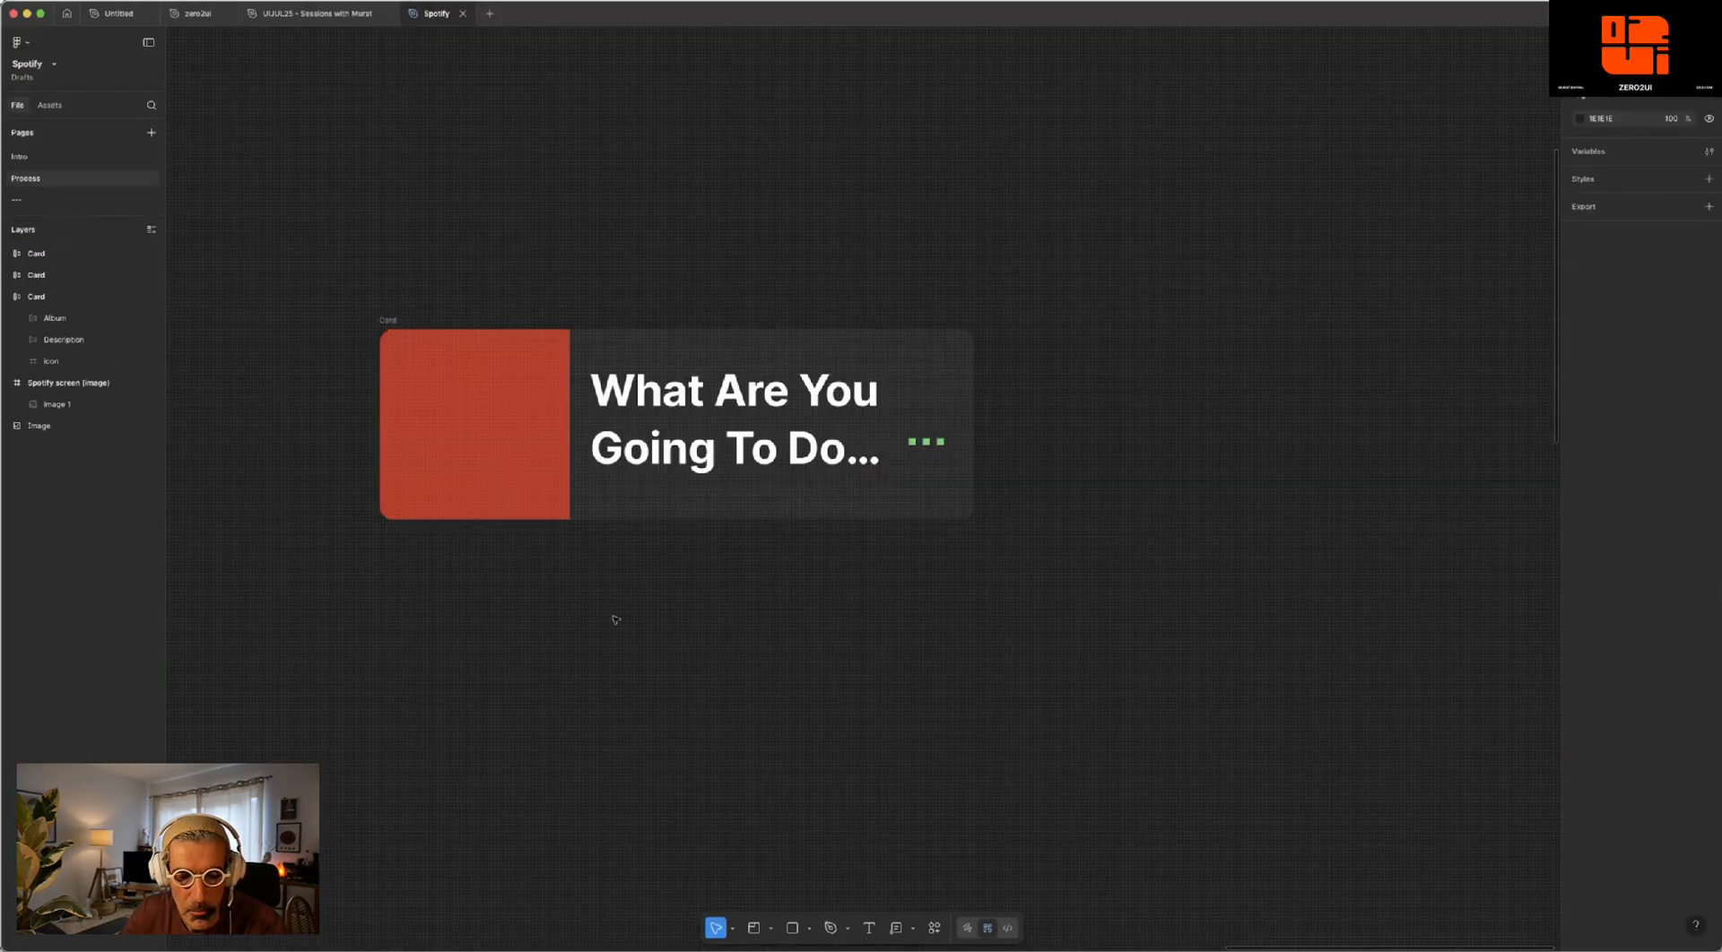
key("super+z")
left_click(914, 930)
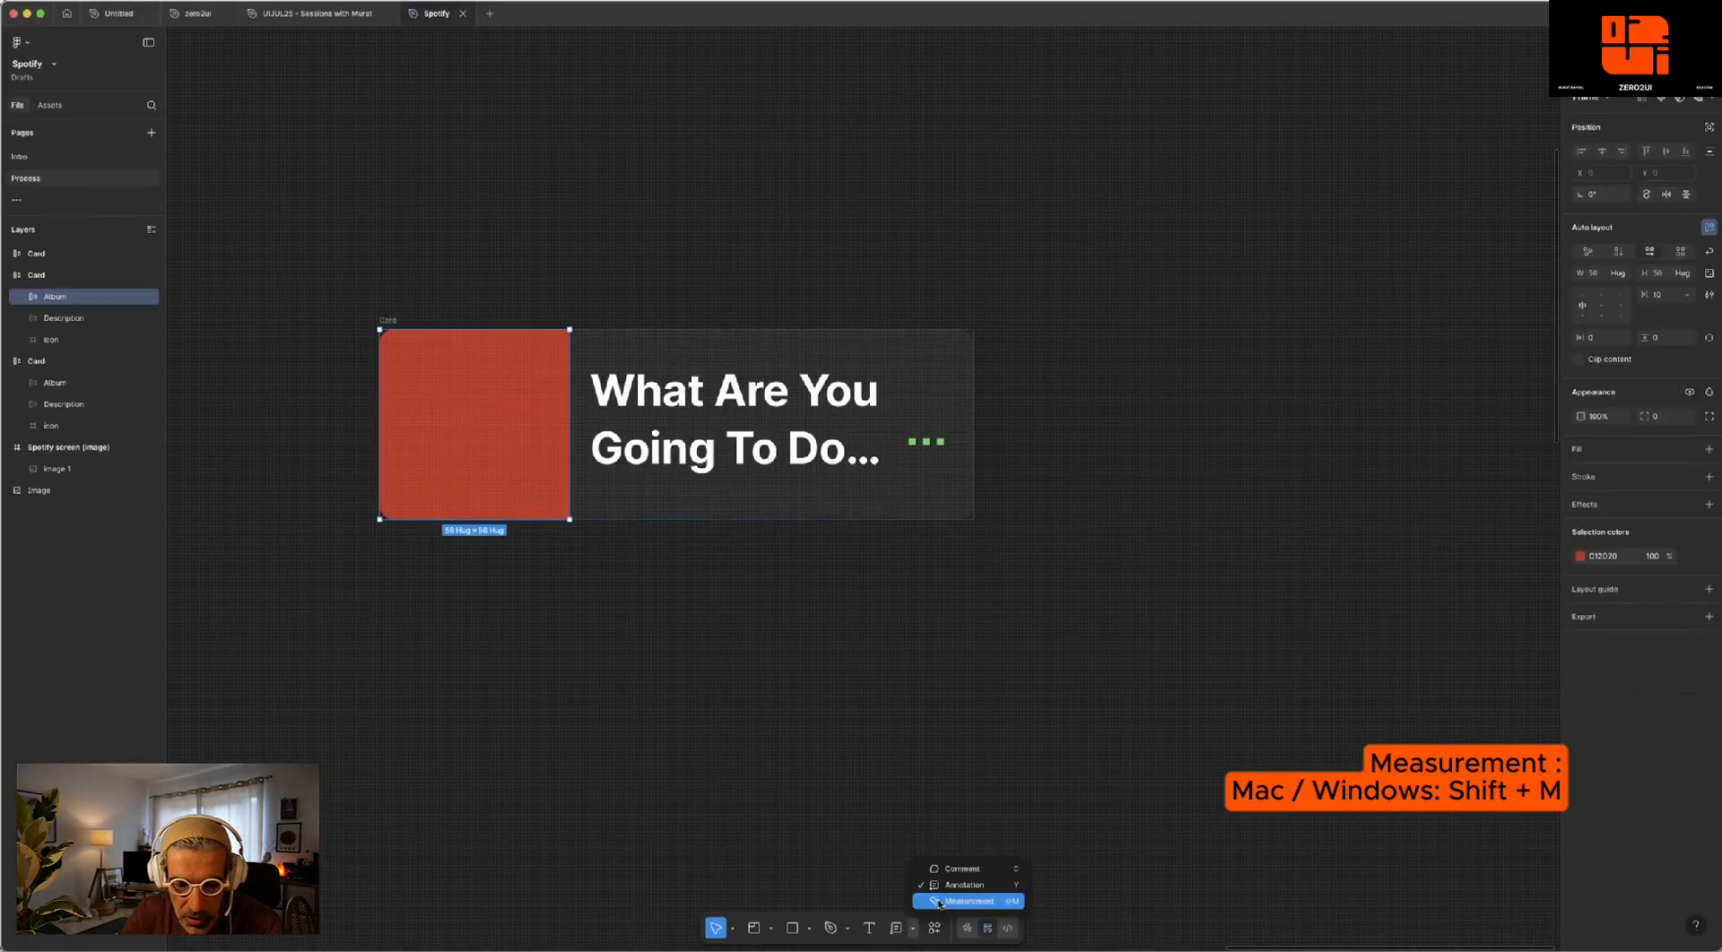
left_click(939, 901)
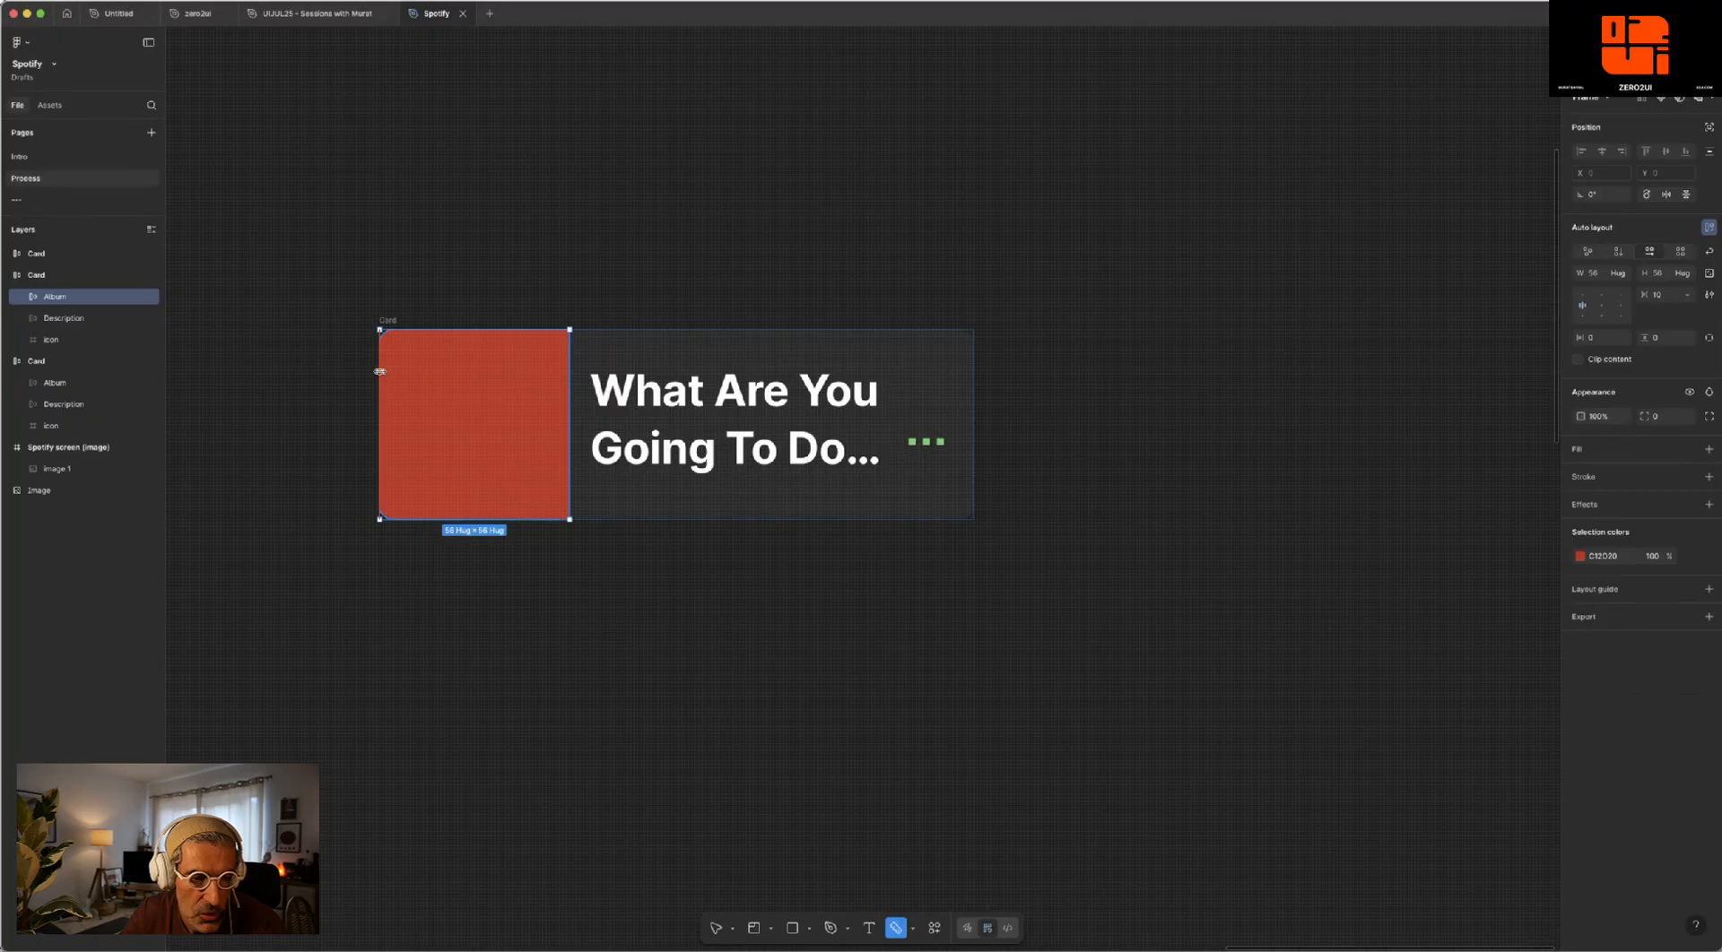
left_click_drag(380, 371, 473, 254)
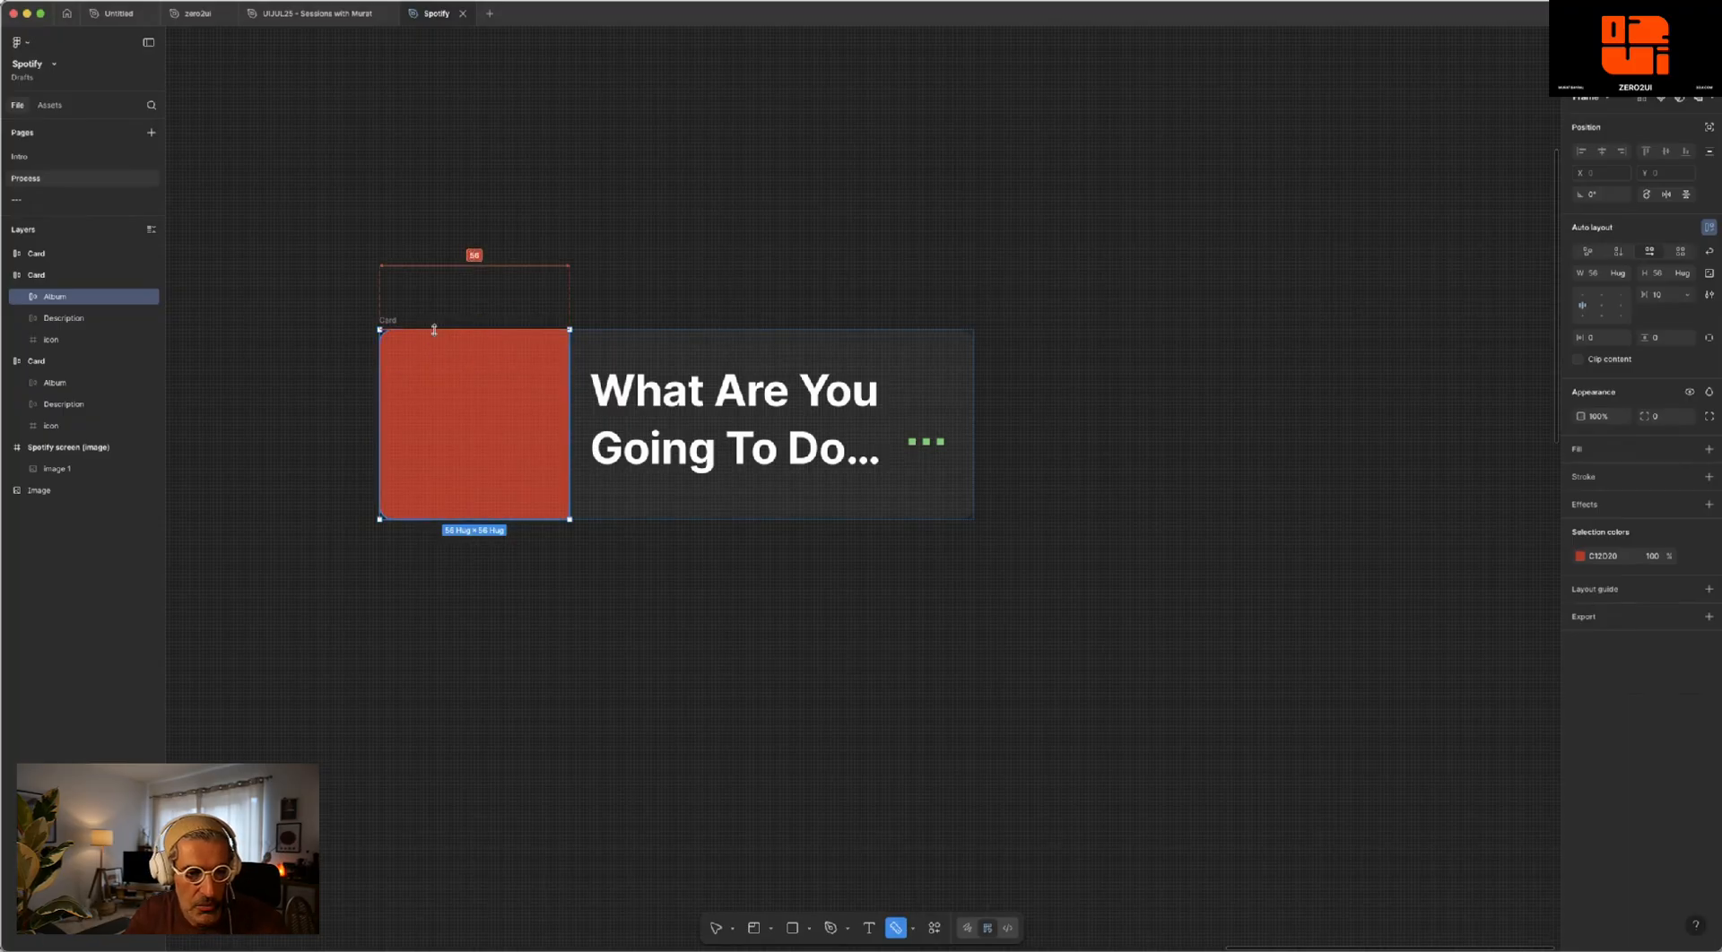
left_click_drag(434, 330, 437, 519)
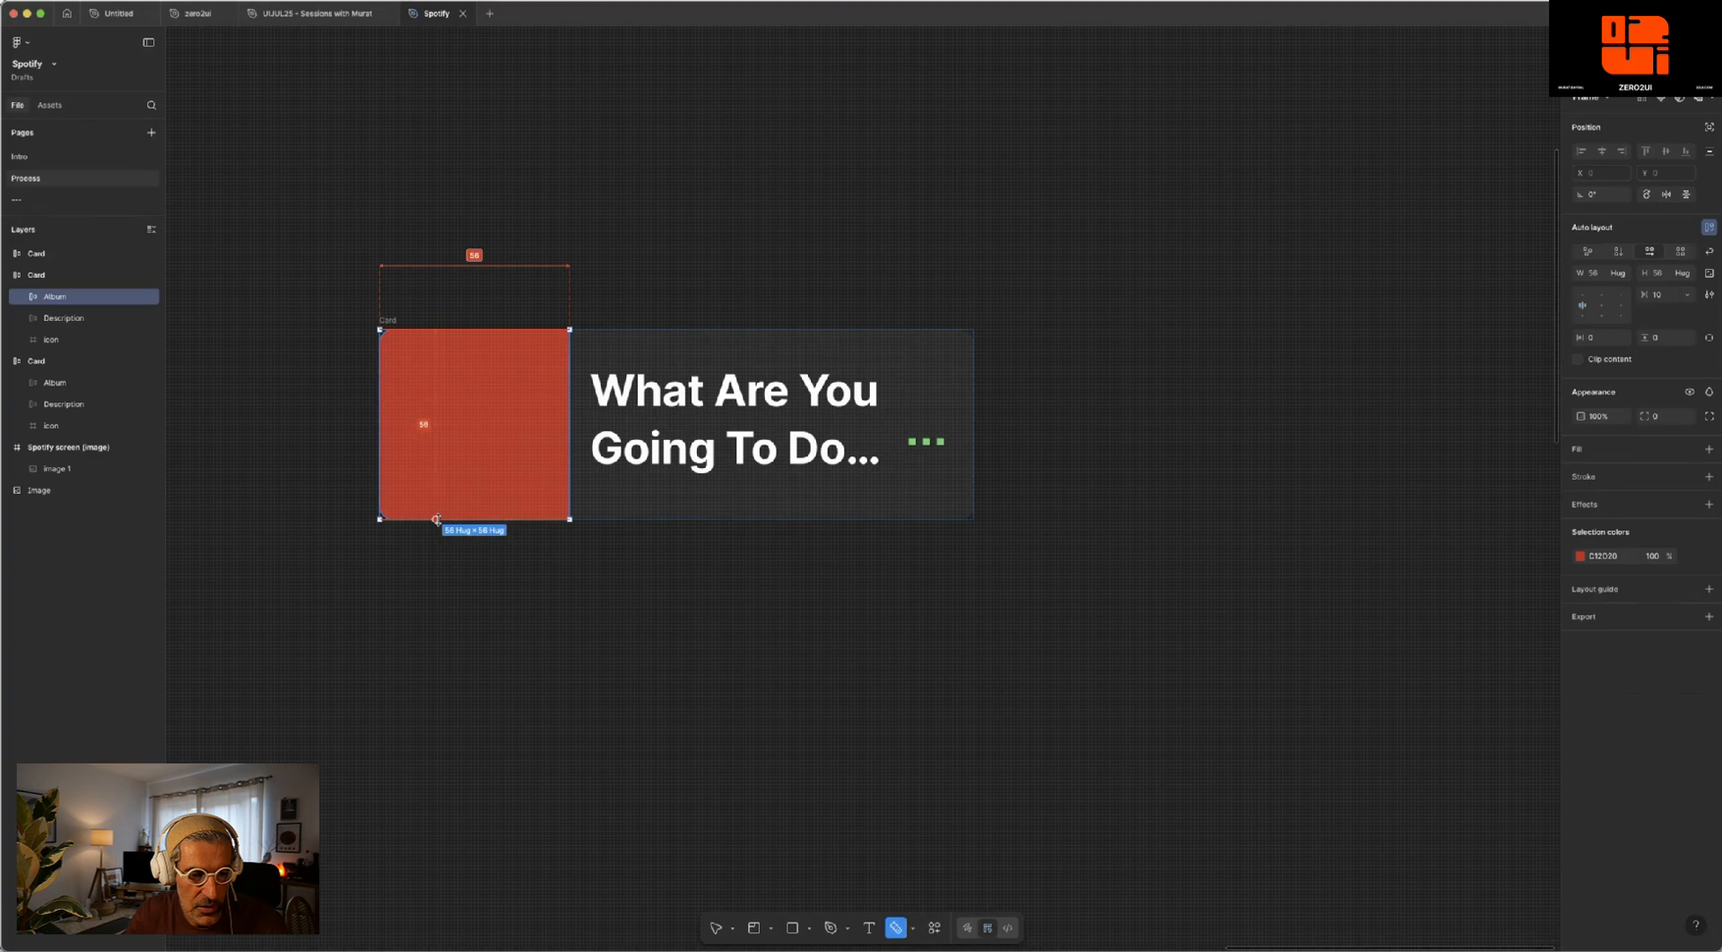
left_click_drag(423, 424, 315, 427)
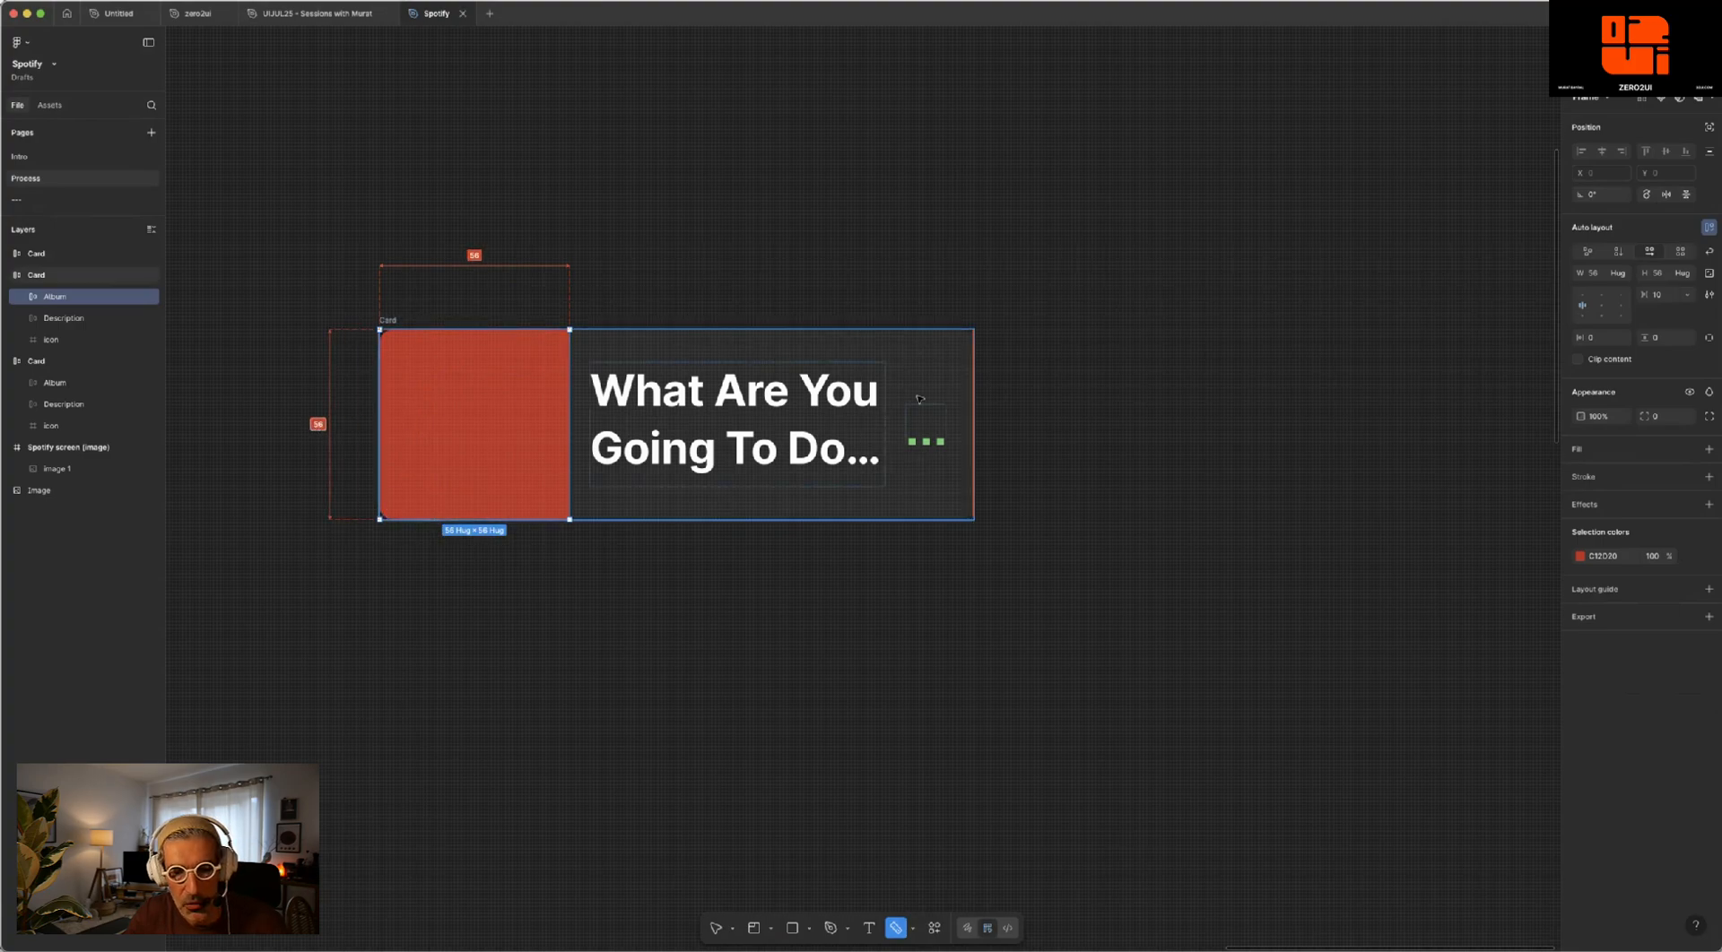
- Add width and height measurements to the three-dot icon frame and an overall width measurement below the upper card copy
left_click_drag(904, 414, 934, 266)
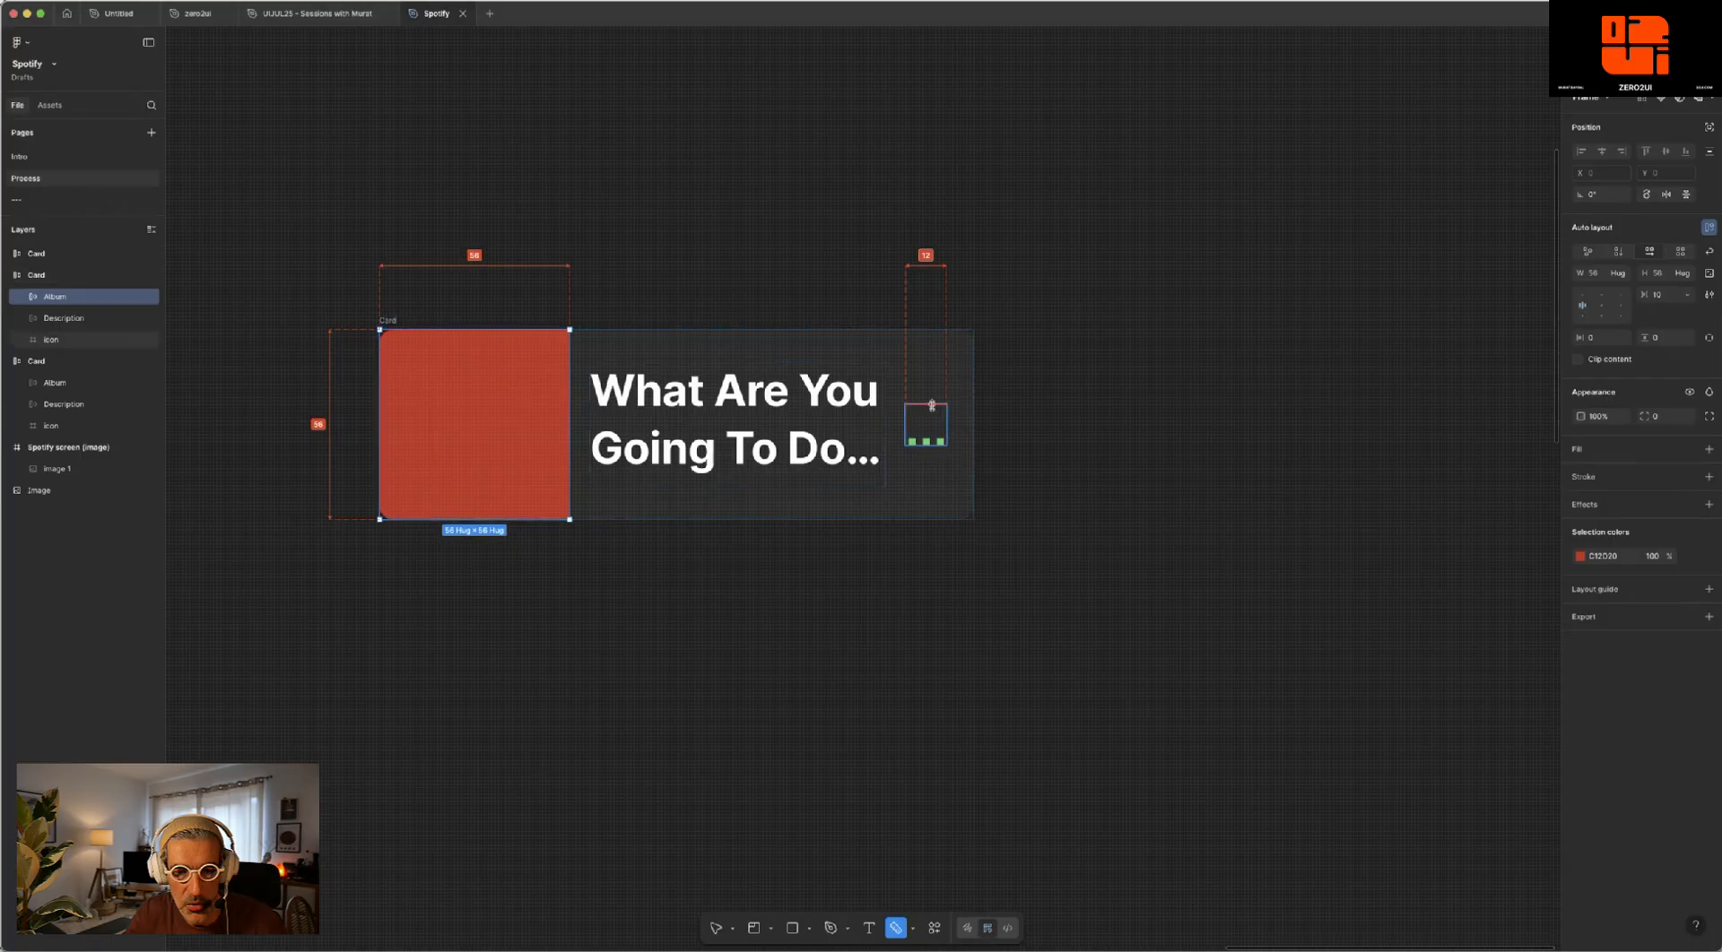
left_click_drag(935, 435, 1004, 418)
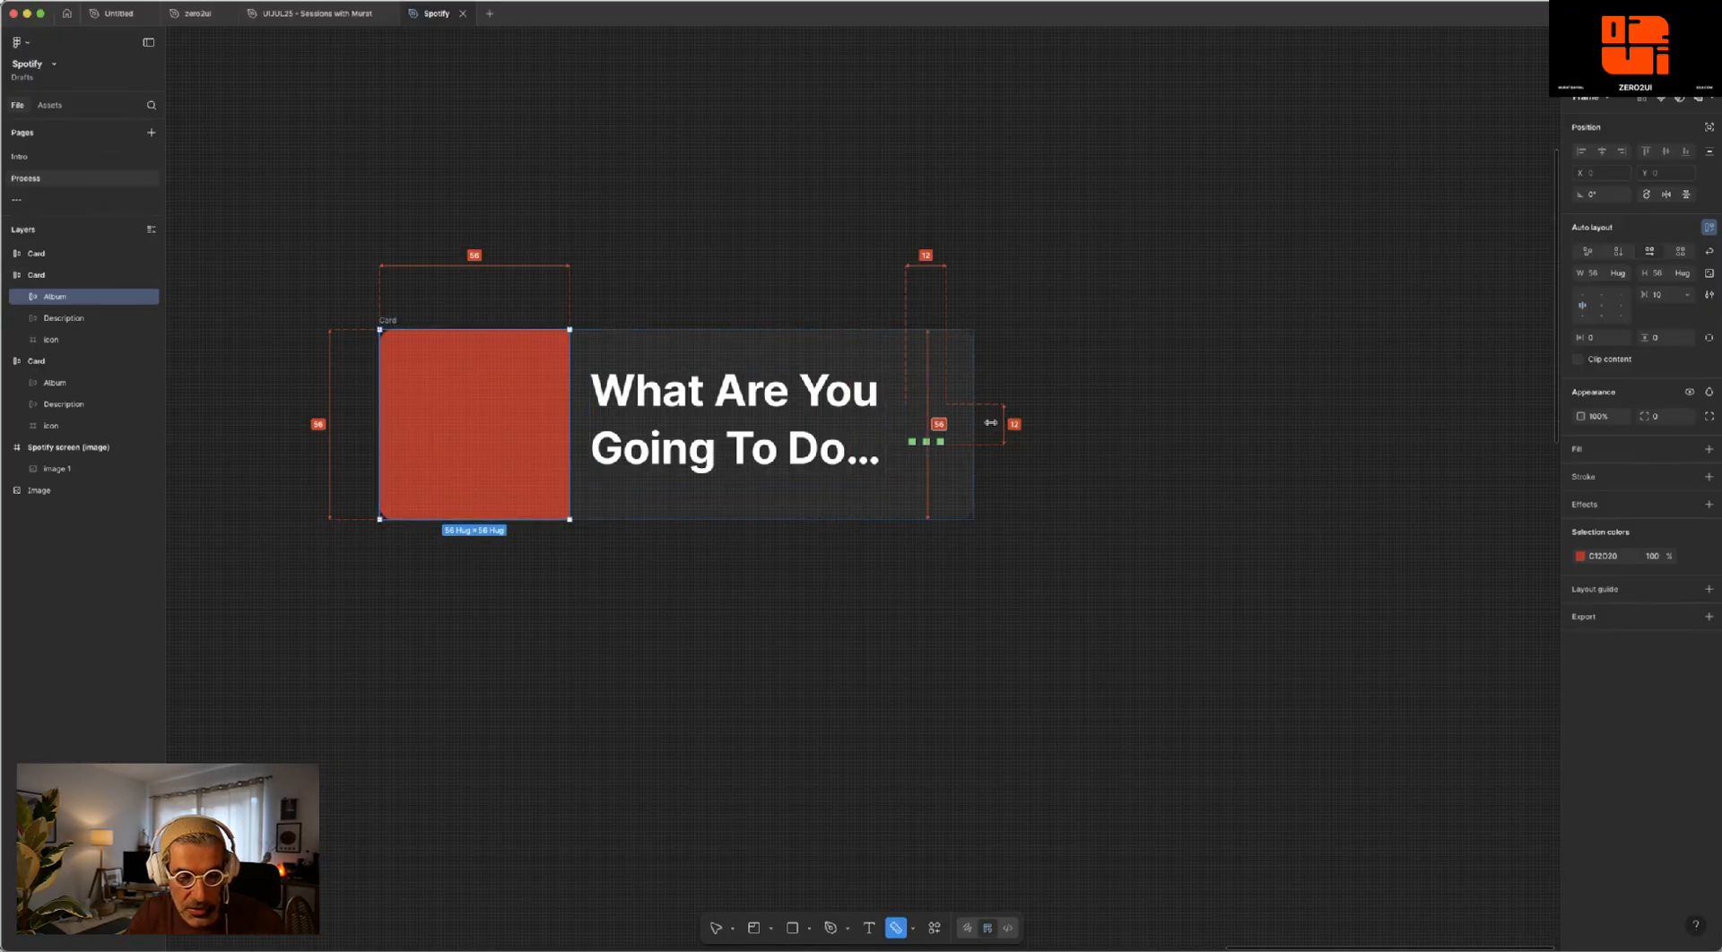
left_click_drag(679, 401, 294, 417)
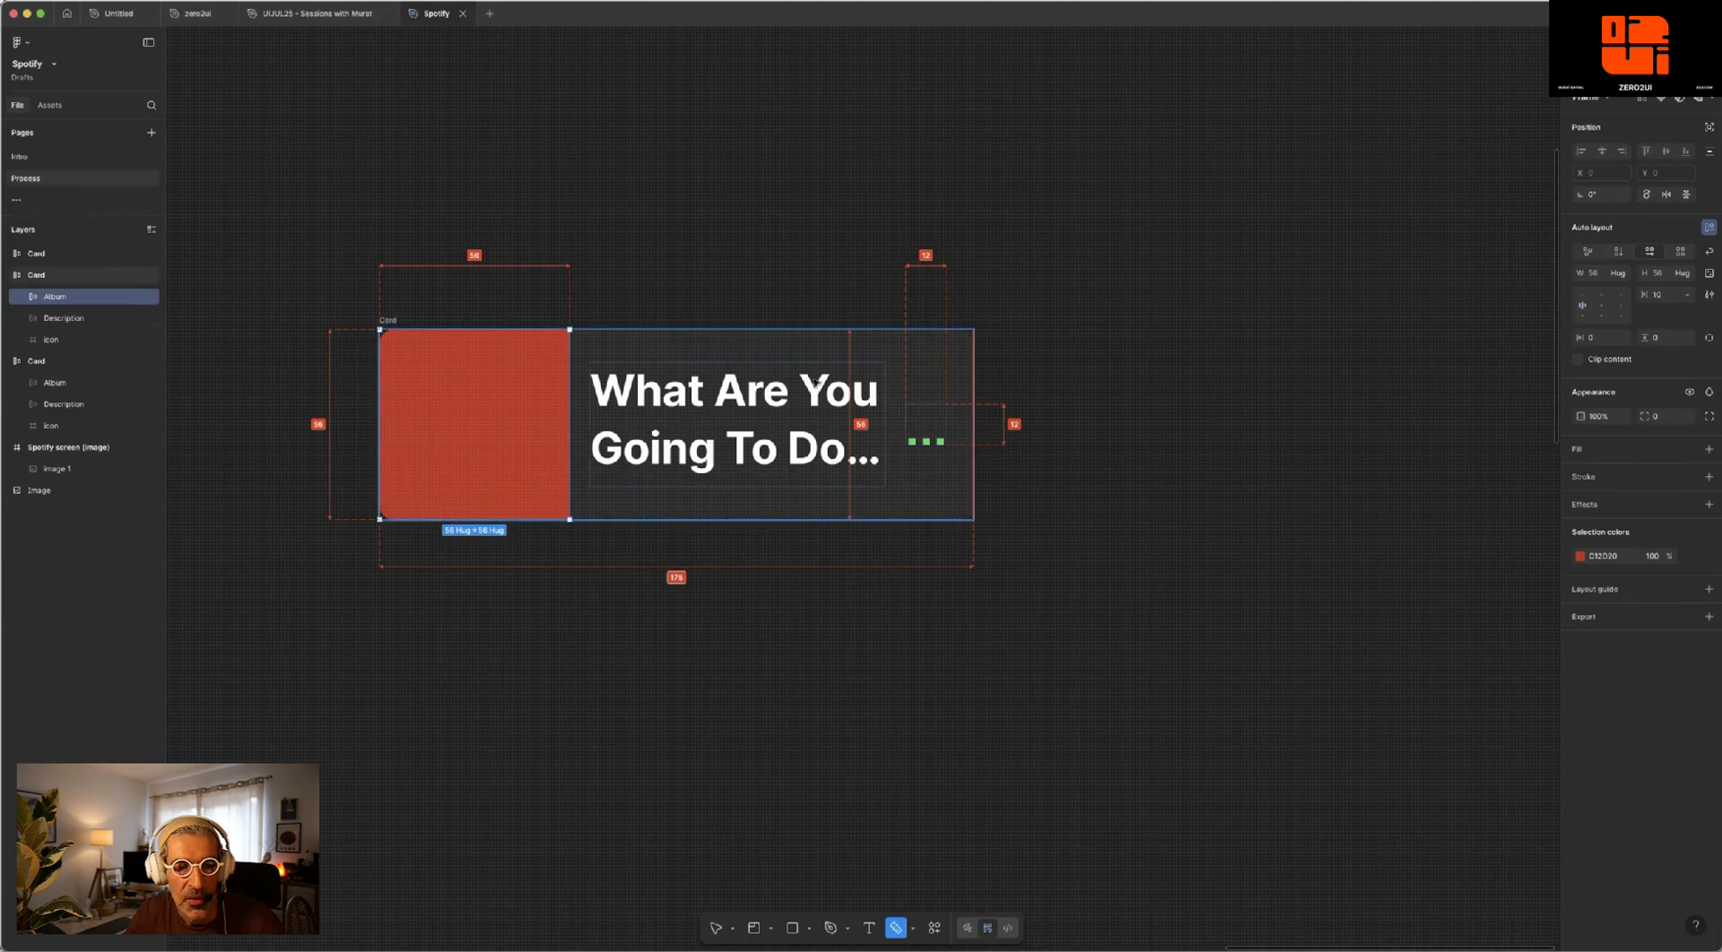
left_click(65, 319)
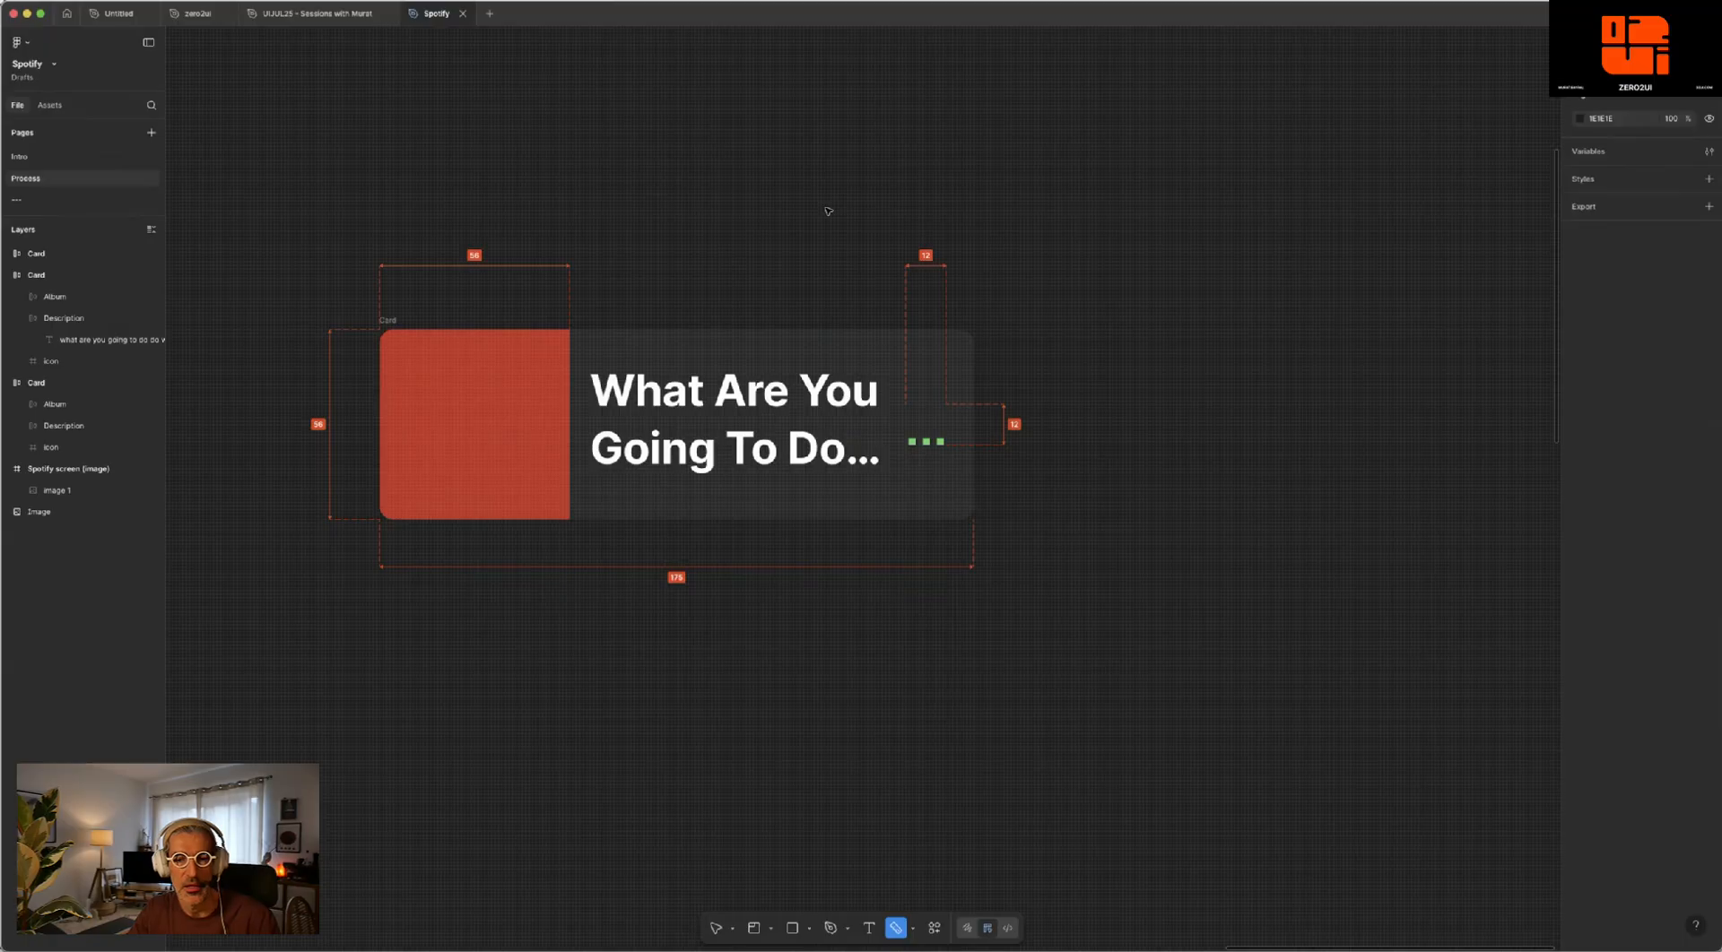
- Scale the desert road album cover image down to about 142 × 142 and place it to the left of the lower card copy
scroll(827, 211, "down", 1)
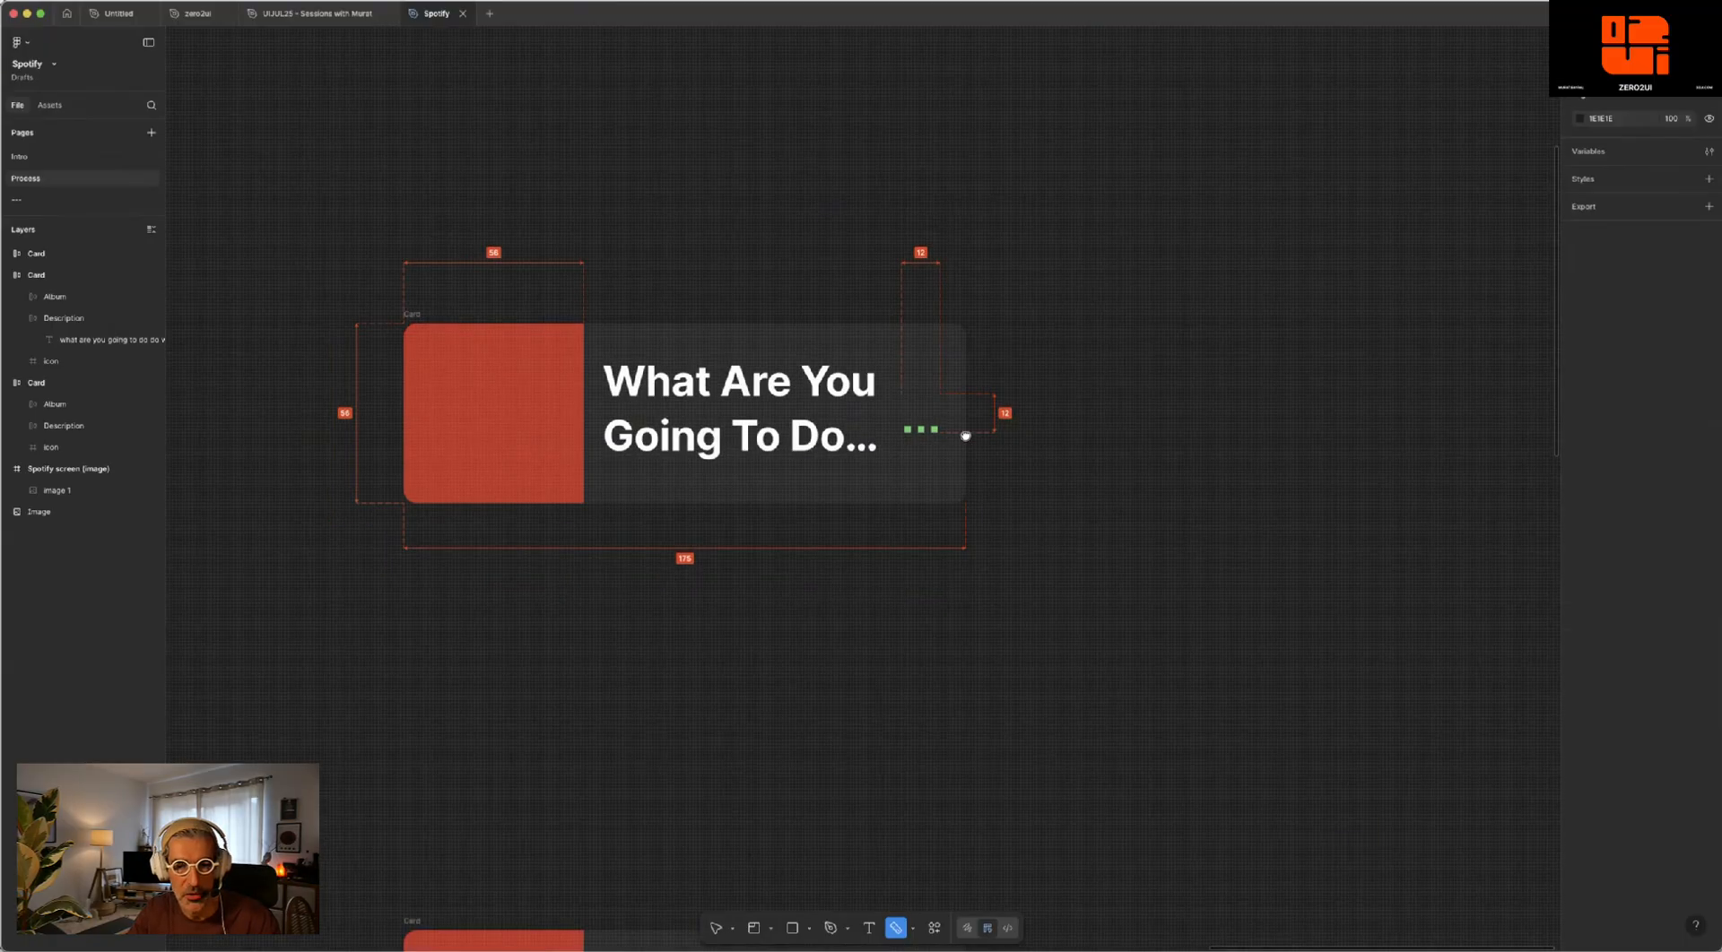
scroll(965, 434, "down", 5)
left_click_drag(965, 434, 951, 214)
scroll(856, 306, "up", 3)
scroll(855, 306, "up", 1)
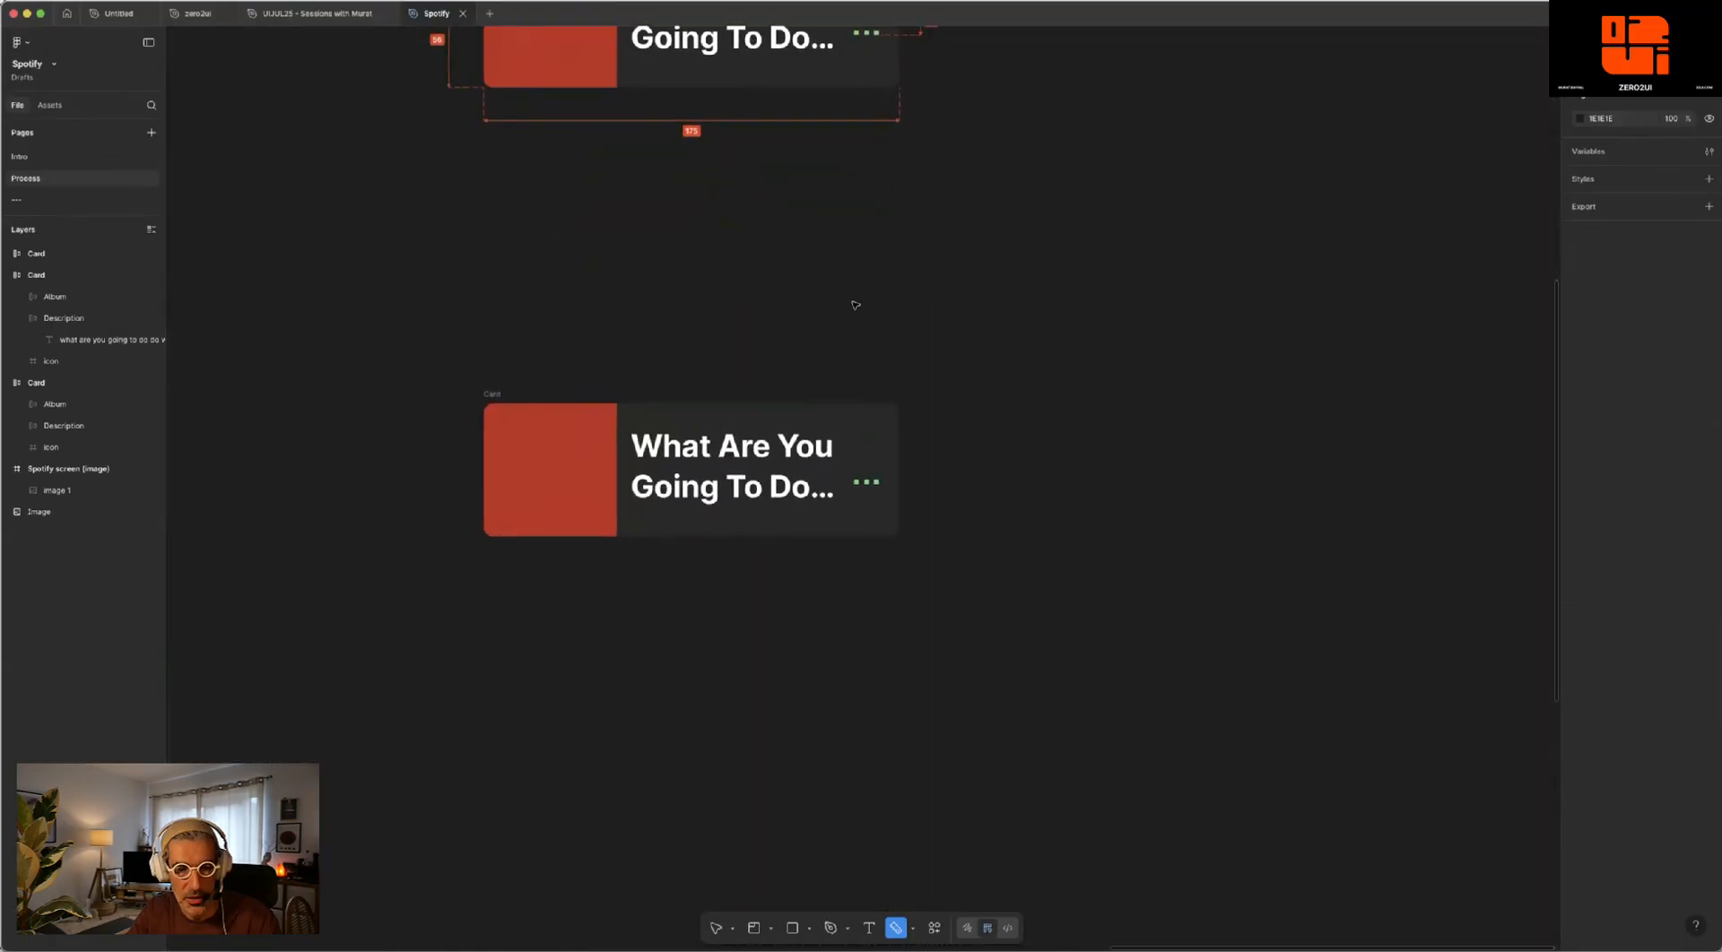
scroll(856, 306, "down", 6)
left_click_drag(514, 377, 1153, 392)
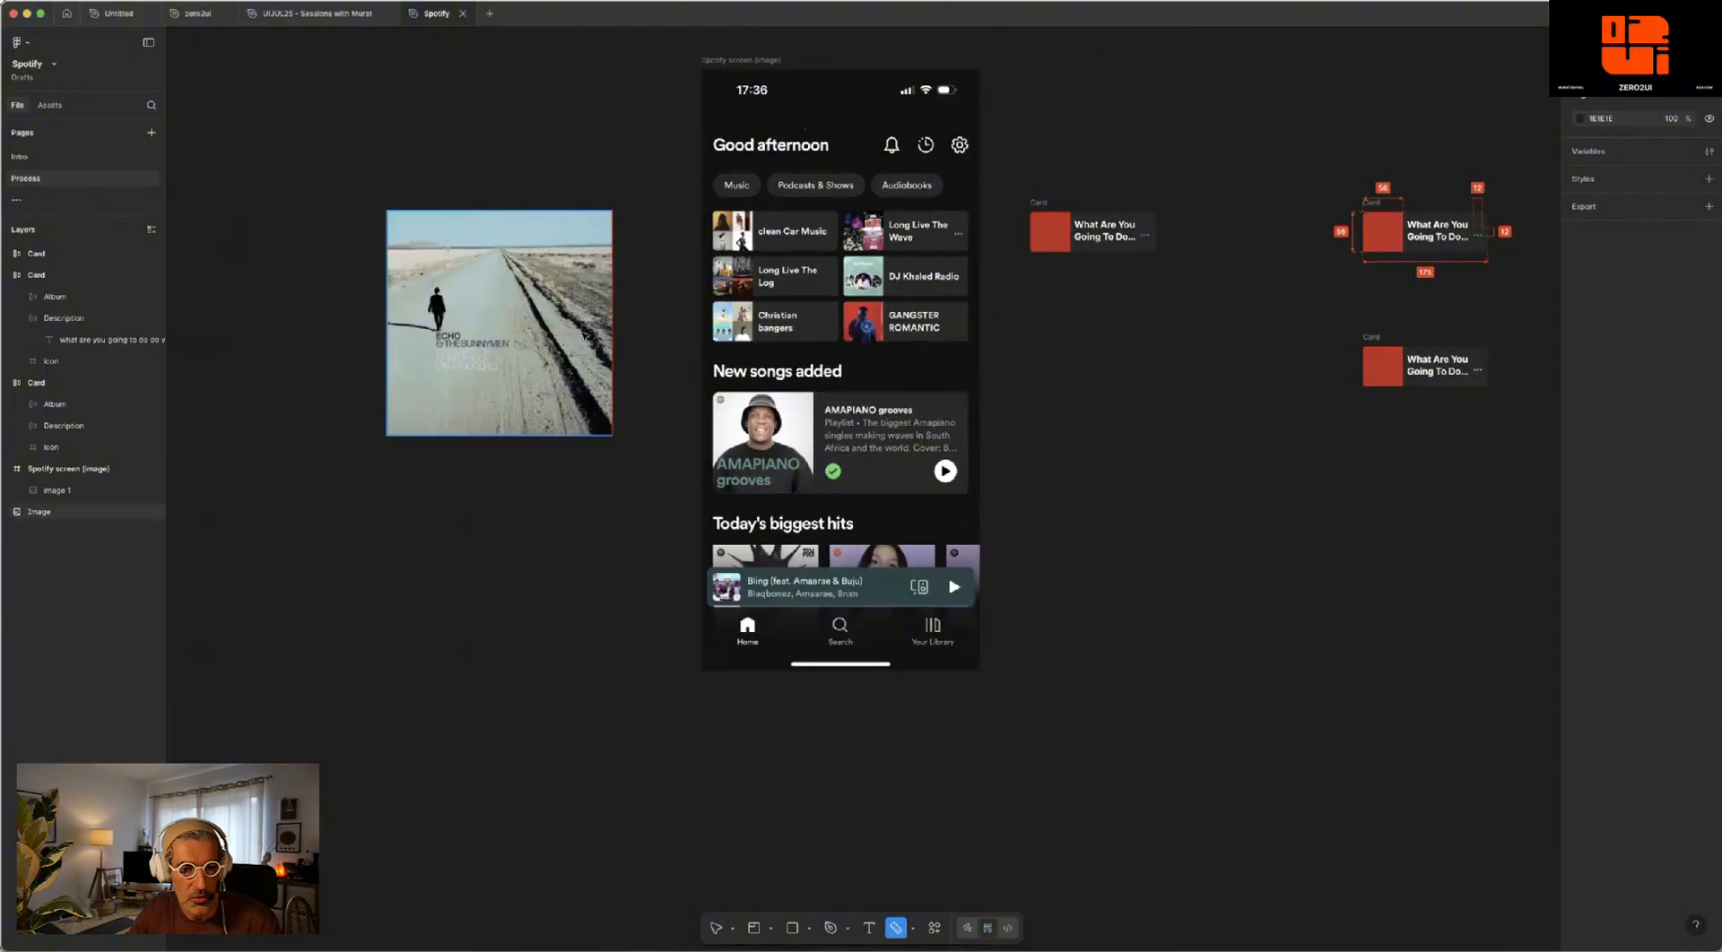
left_click(578, 269)
key("v")
left_click_drag(612, 208, 492, 331)
left_click_drag(438, 396, 1273, 366)
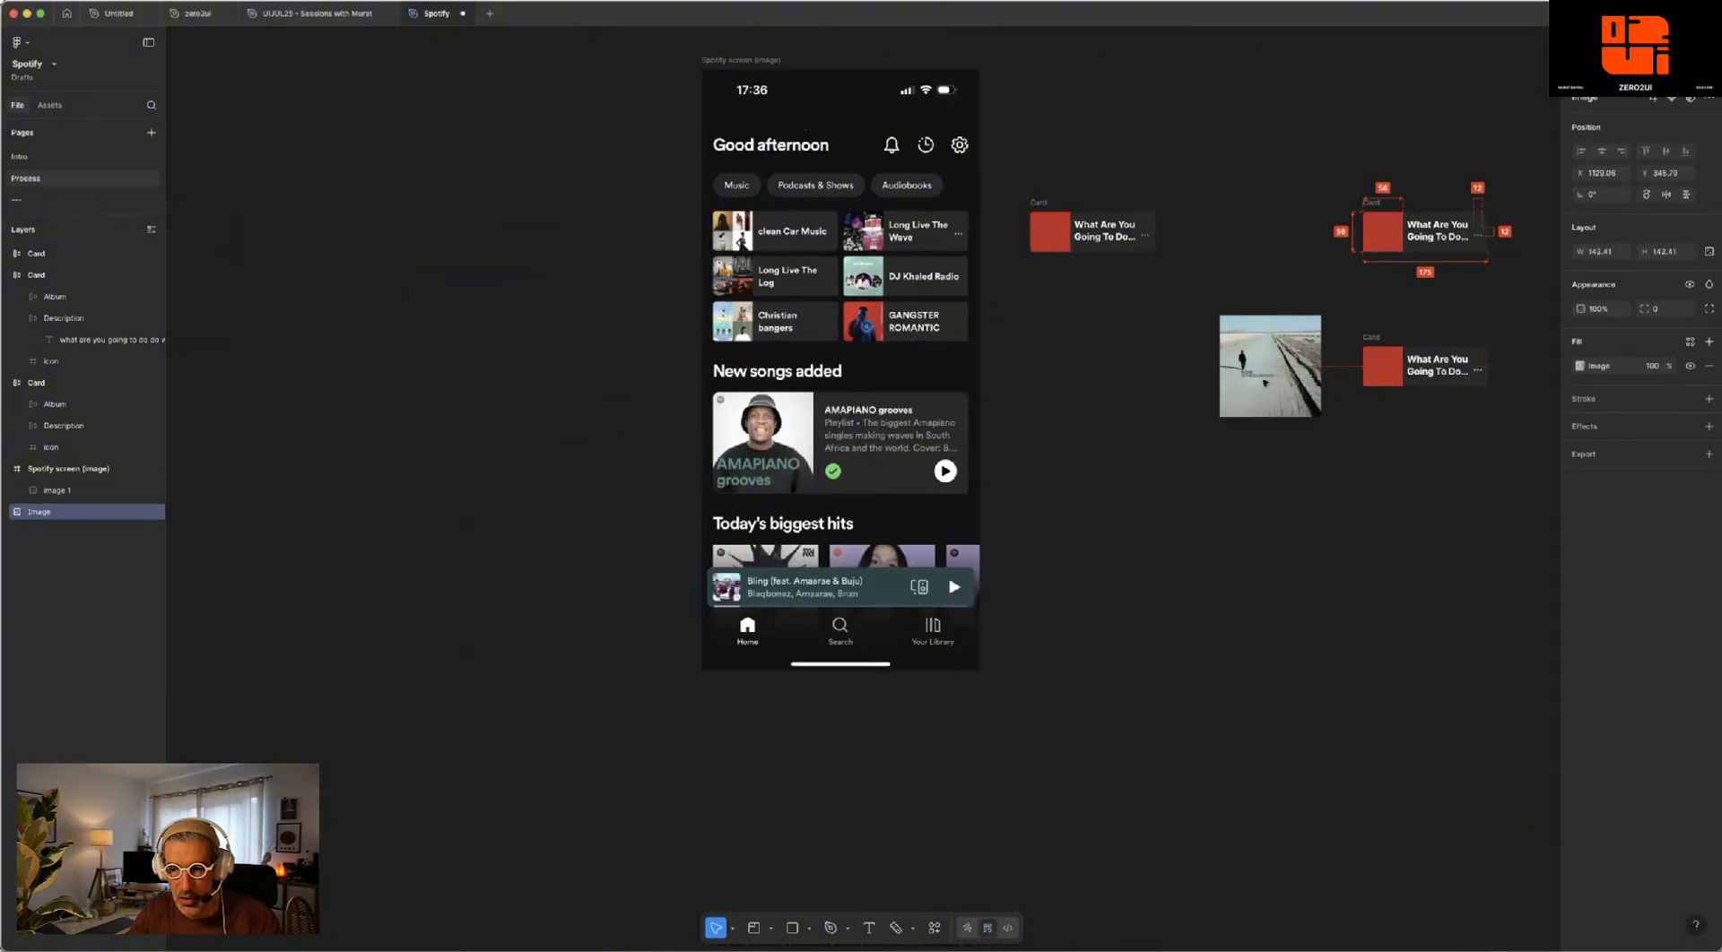
- Copy the desert road cover's properties and paste them onto the Image layer inside the lower card copy's Album frame
scroll(1070, 339, "up", 3)
scroll(1070, 339, "up", 5)
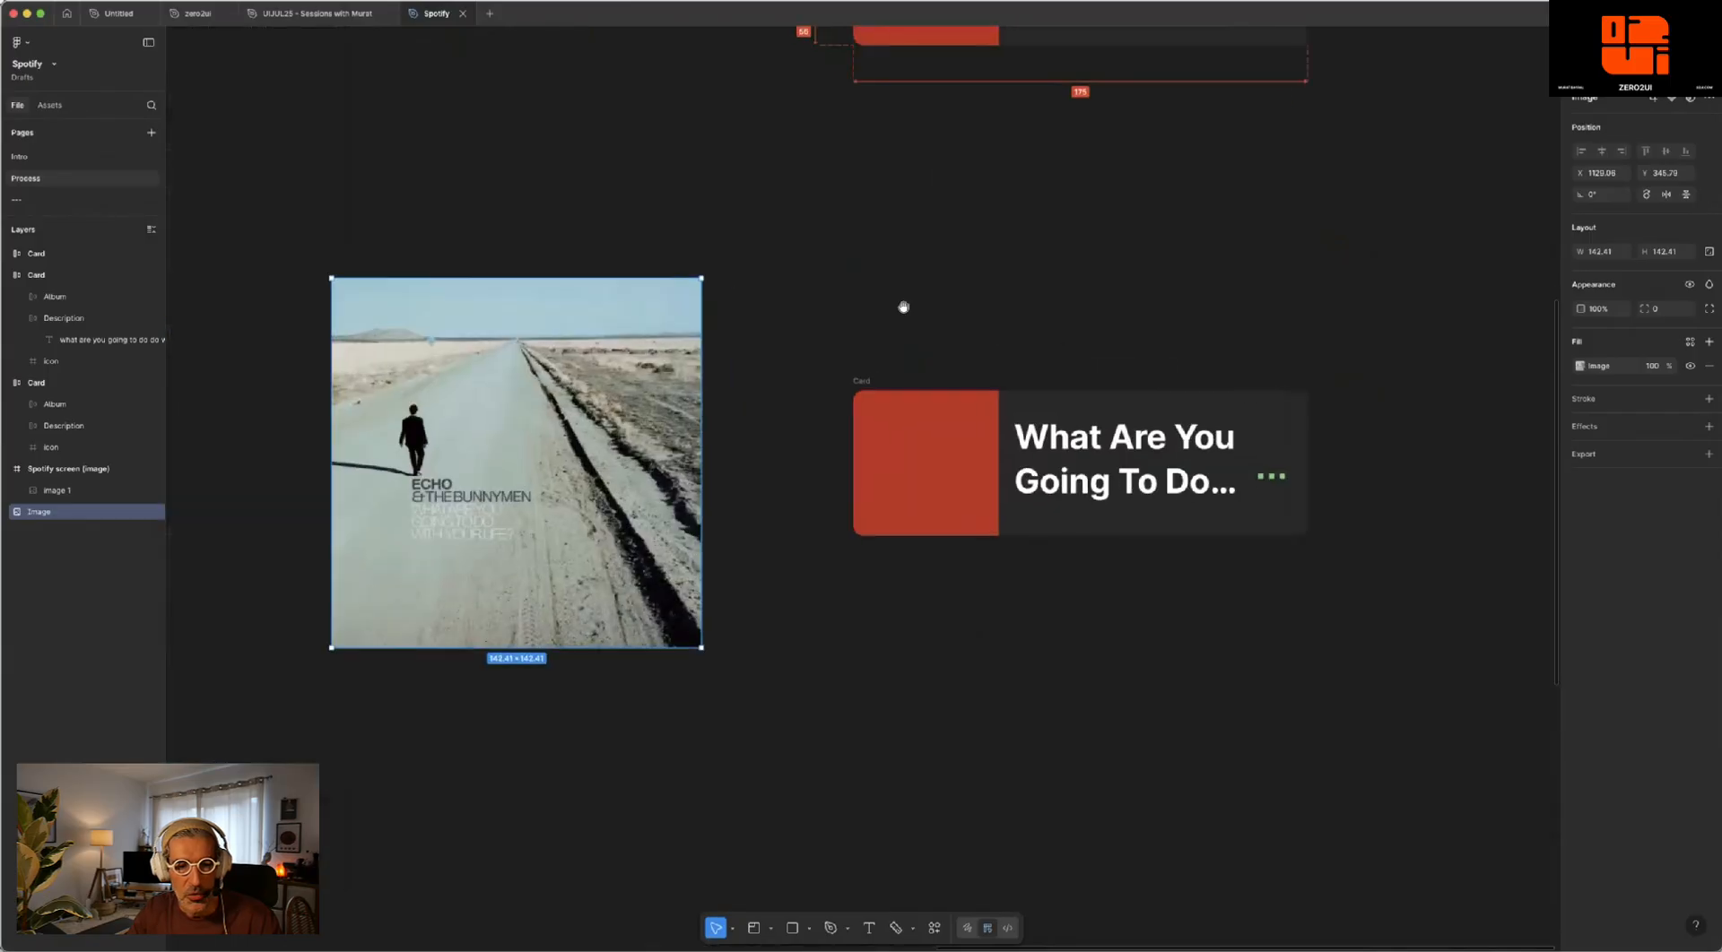
left_click(940, 418)
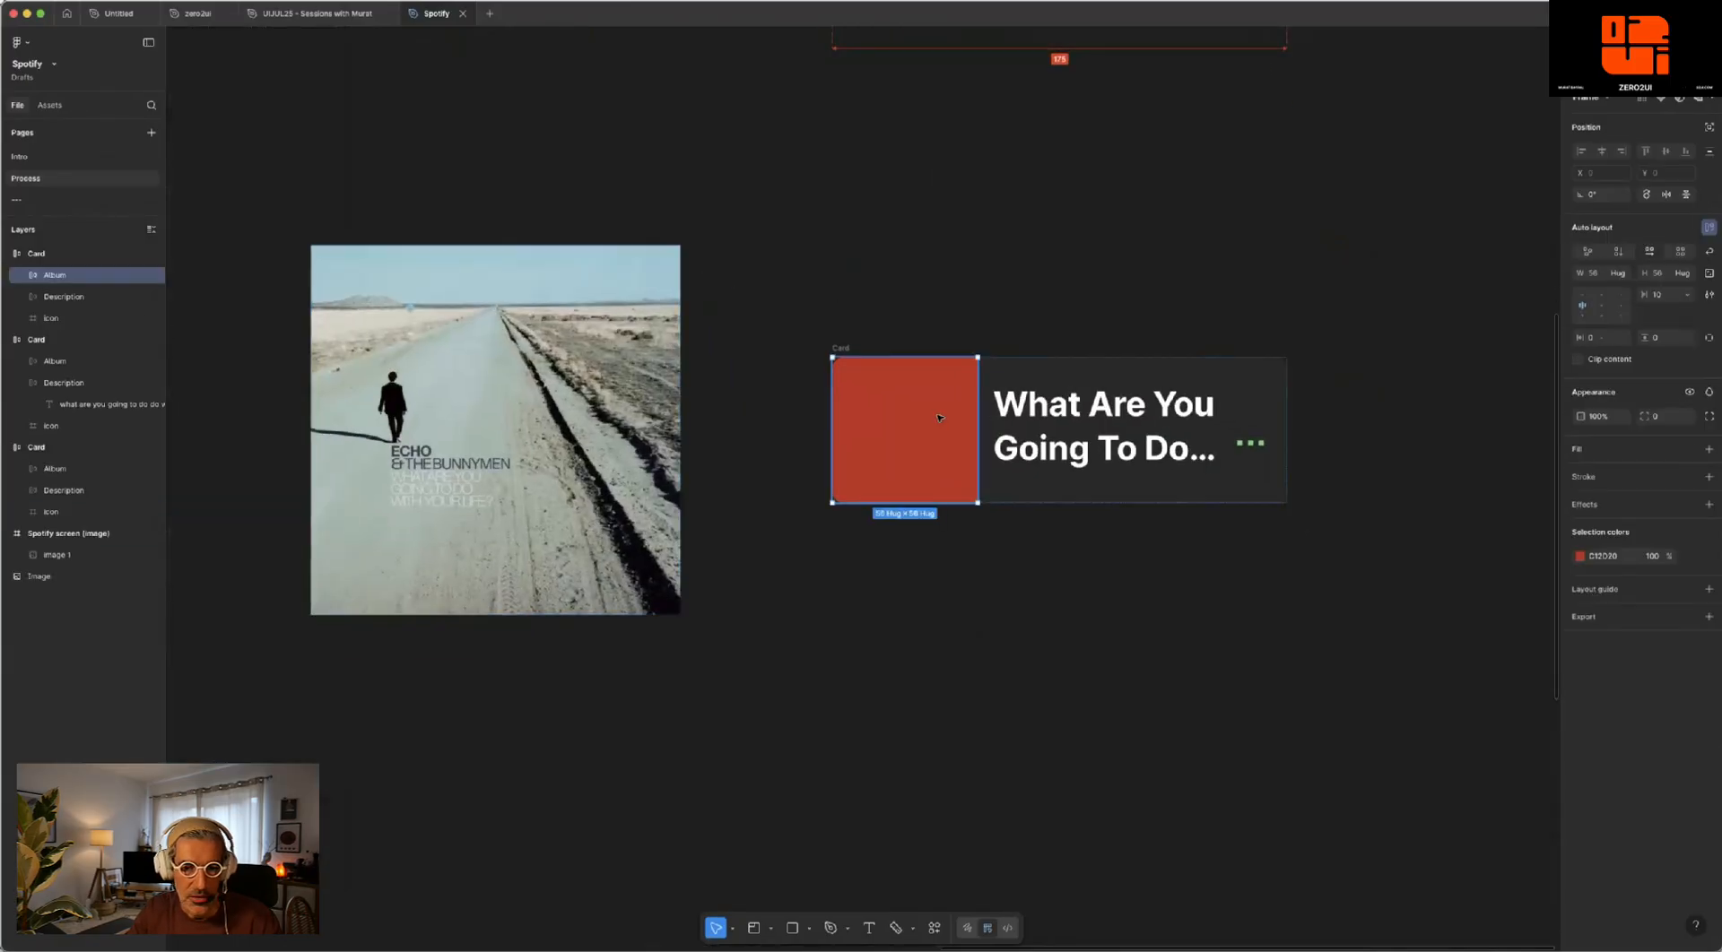
left_click(562, 394)
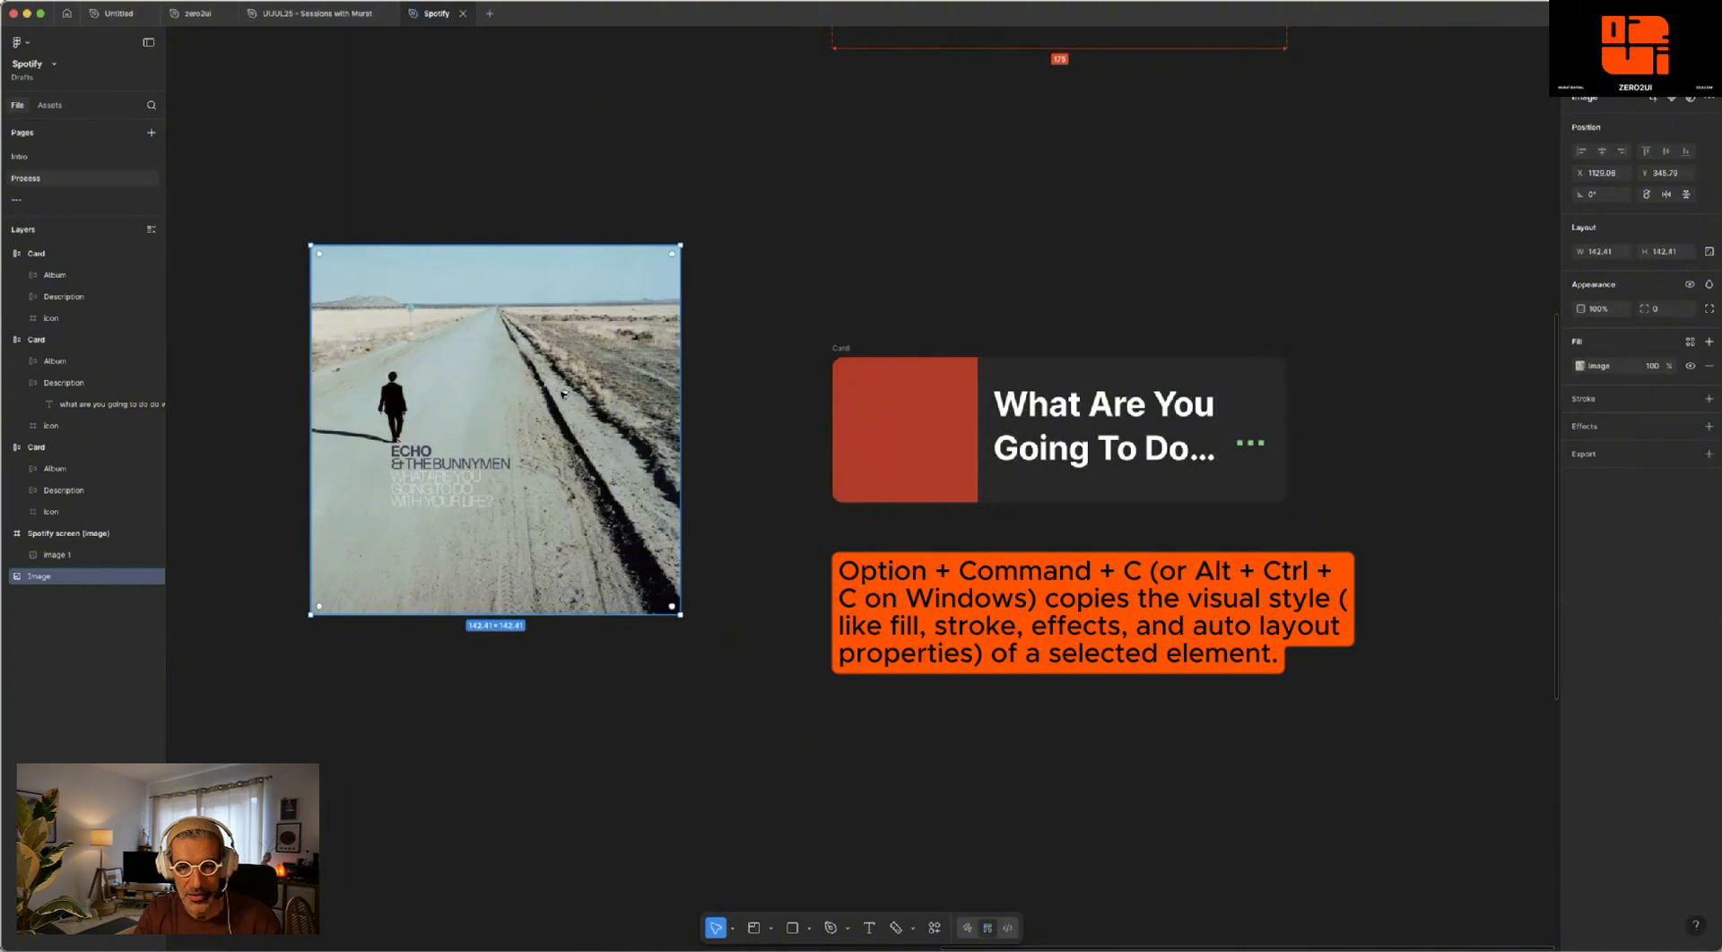
key("ctrl+alt+c")
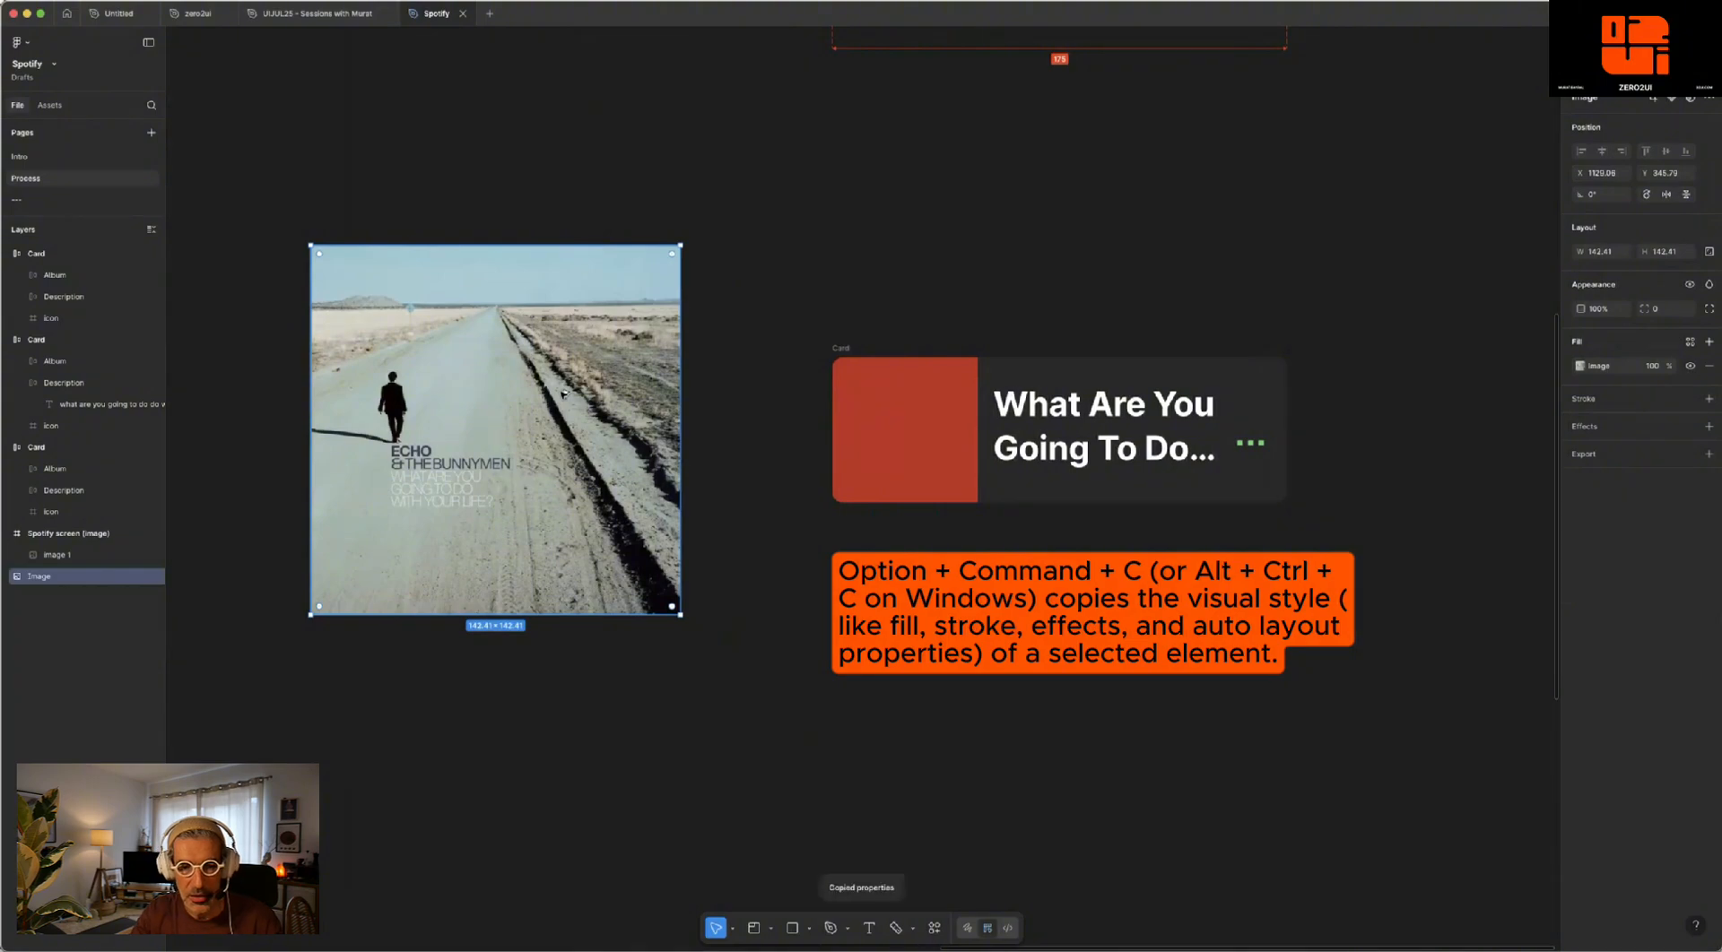
left_click(914, 404)
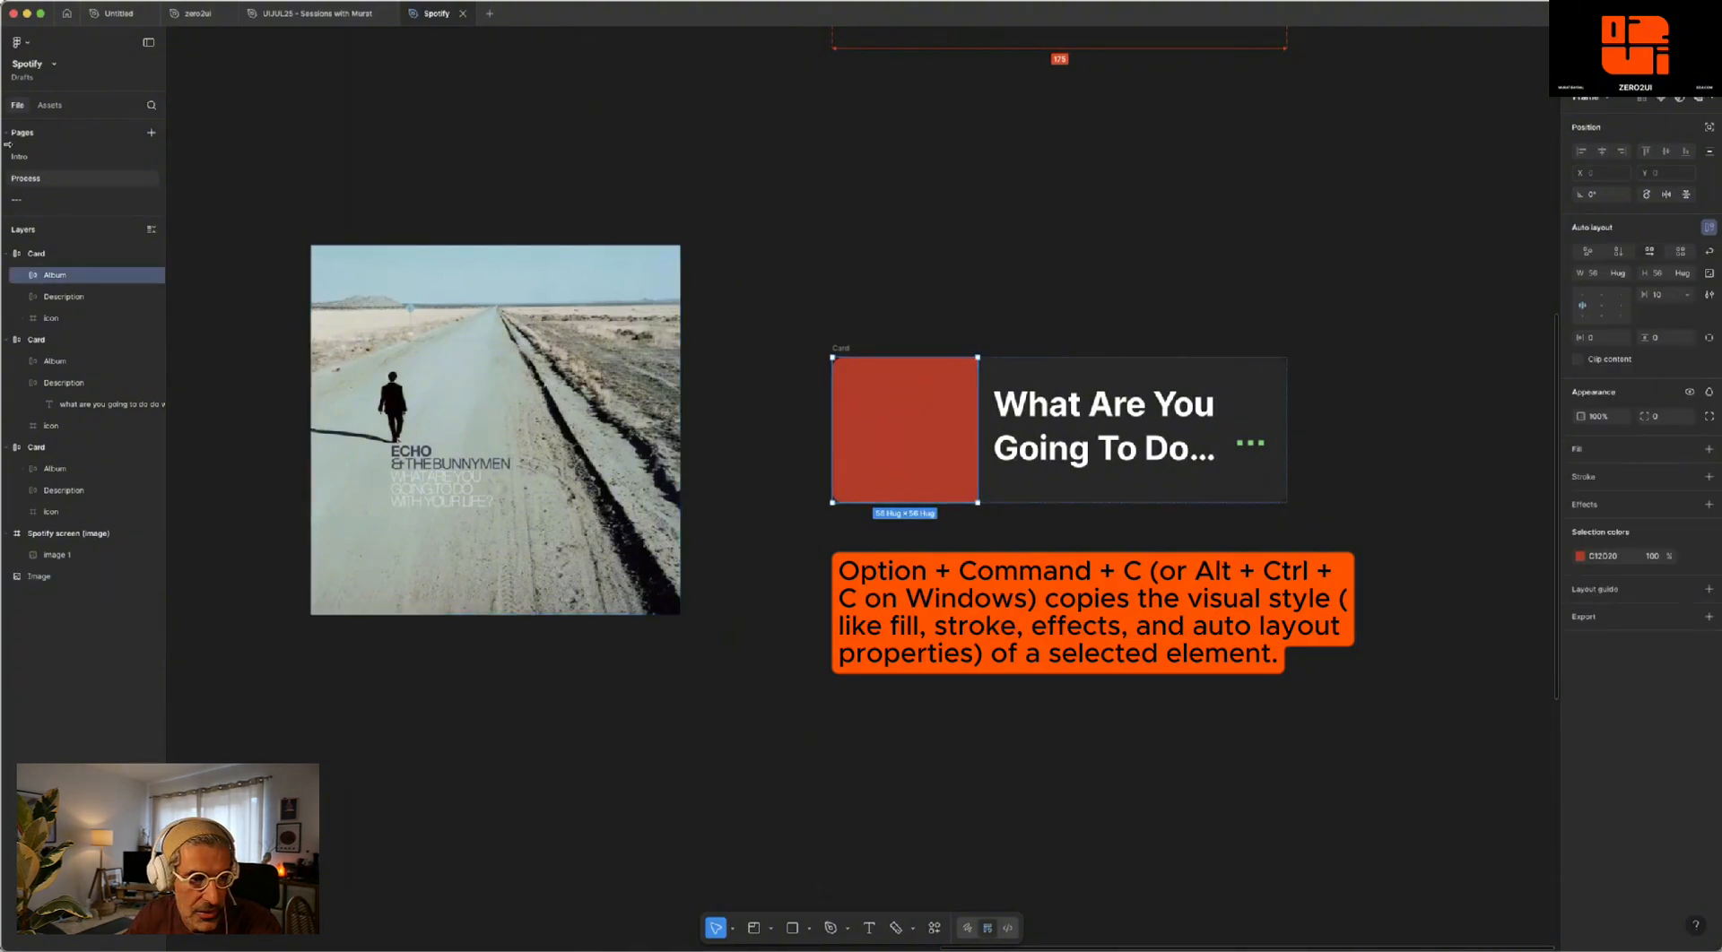
left_click(23, 276)
left_click(66, 298)
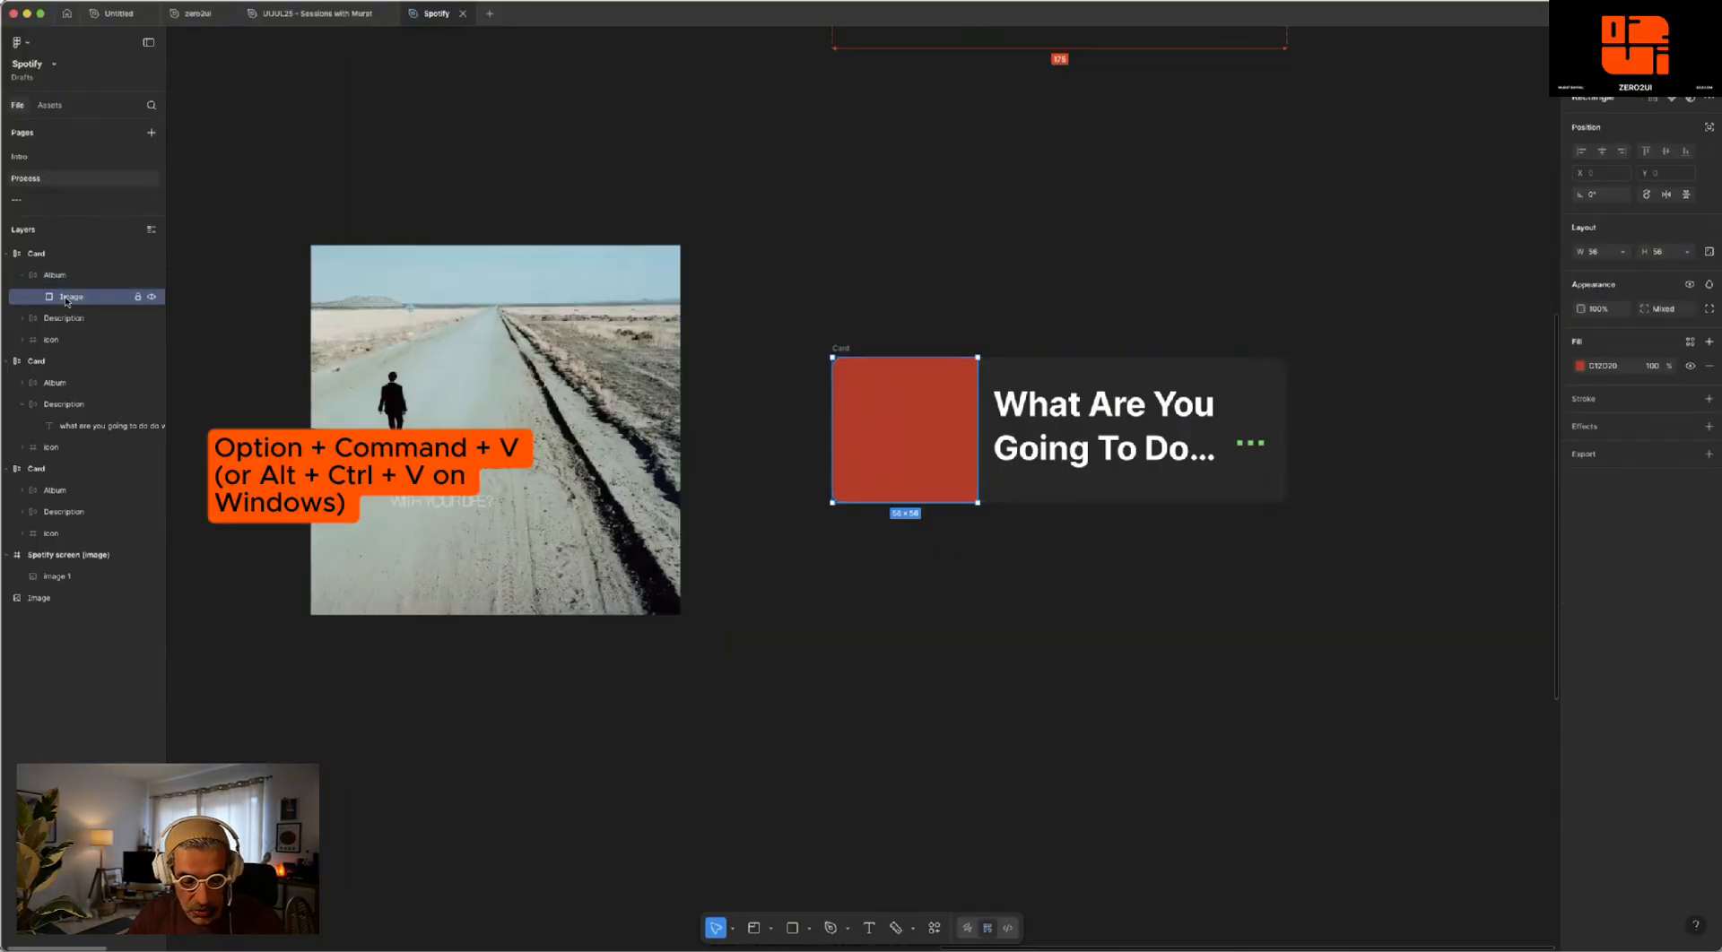
key("alt+super+v")
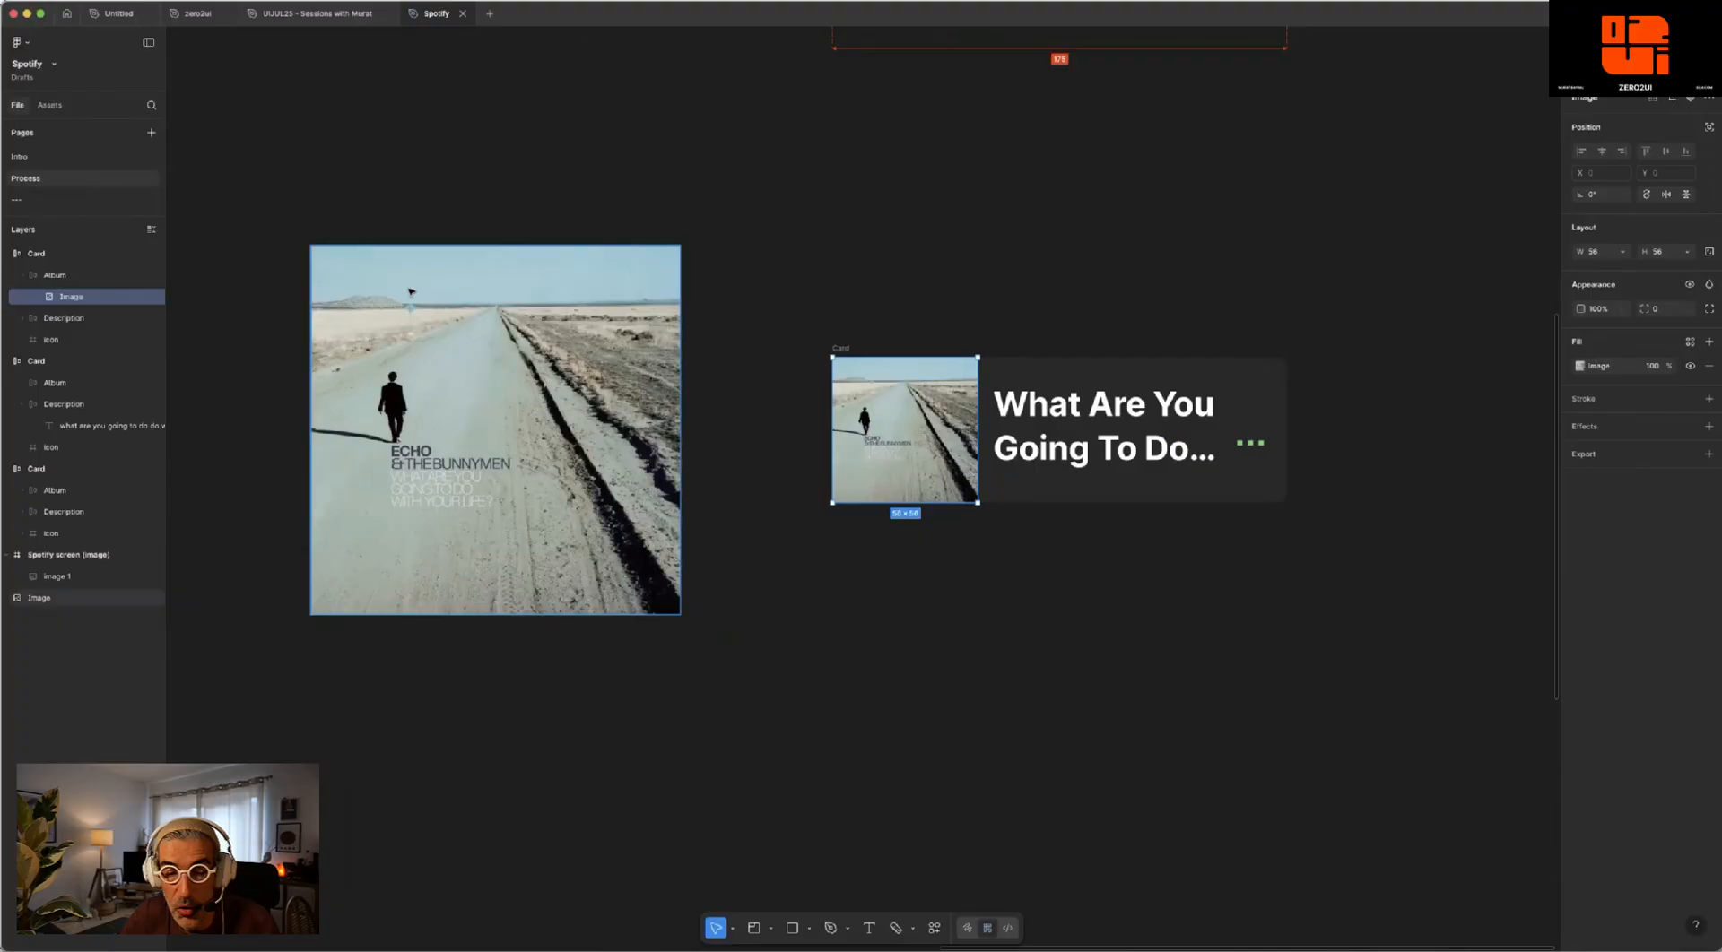
- Set the top-left and bottom-left corner radii of the lower card's album image to 4
scroll(853, 277, "right", 3)
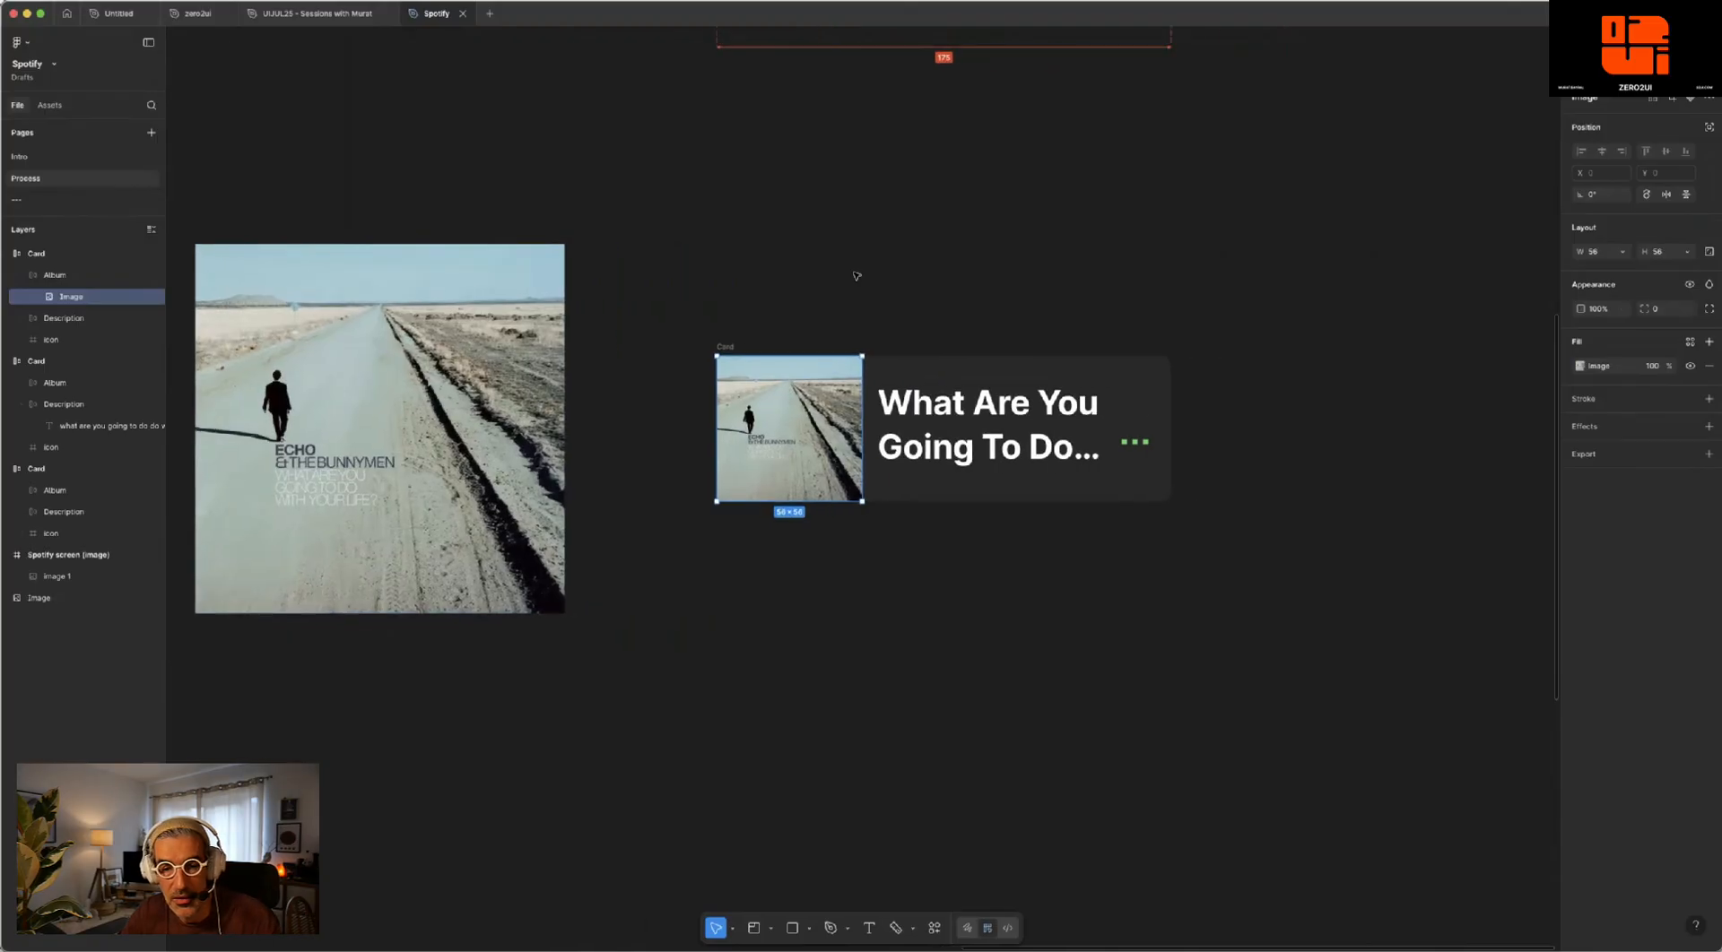
scroll(859, 384, "up", 5)
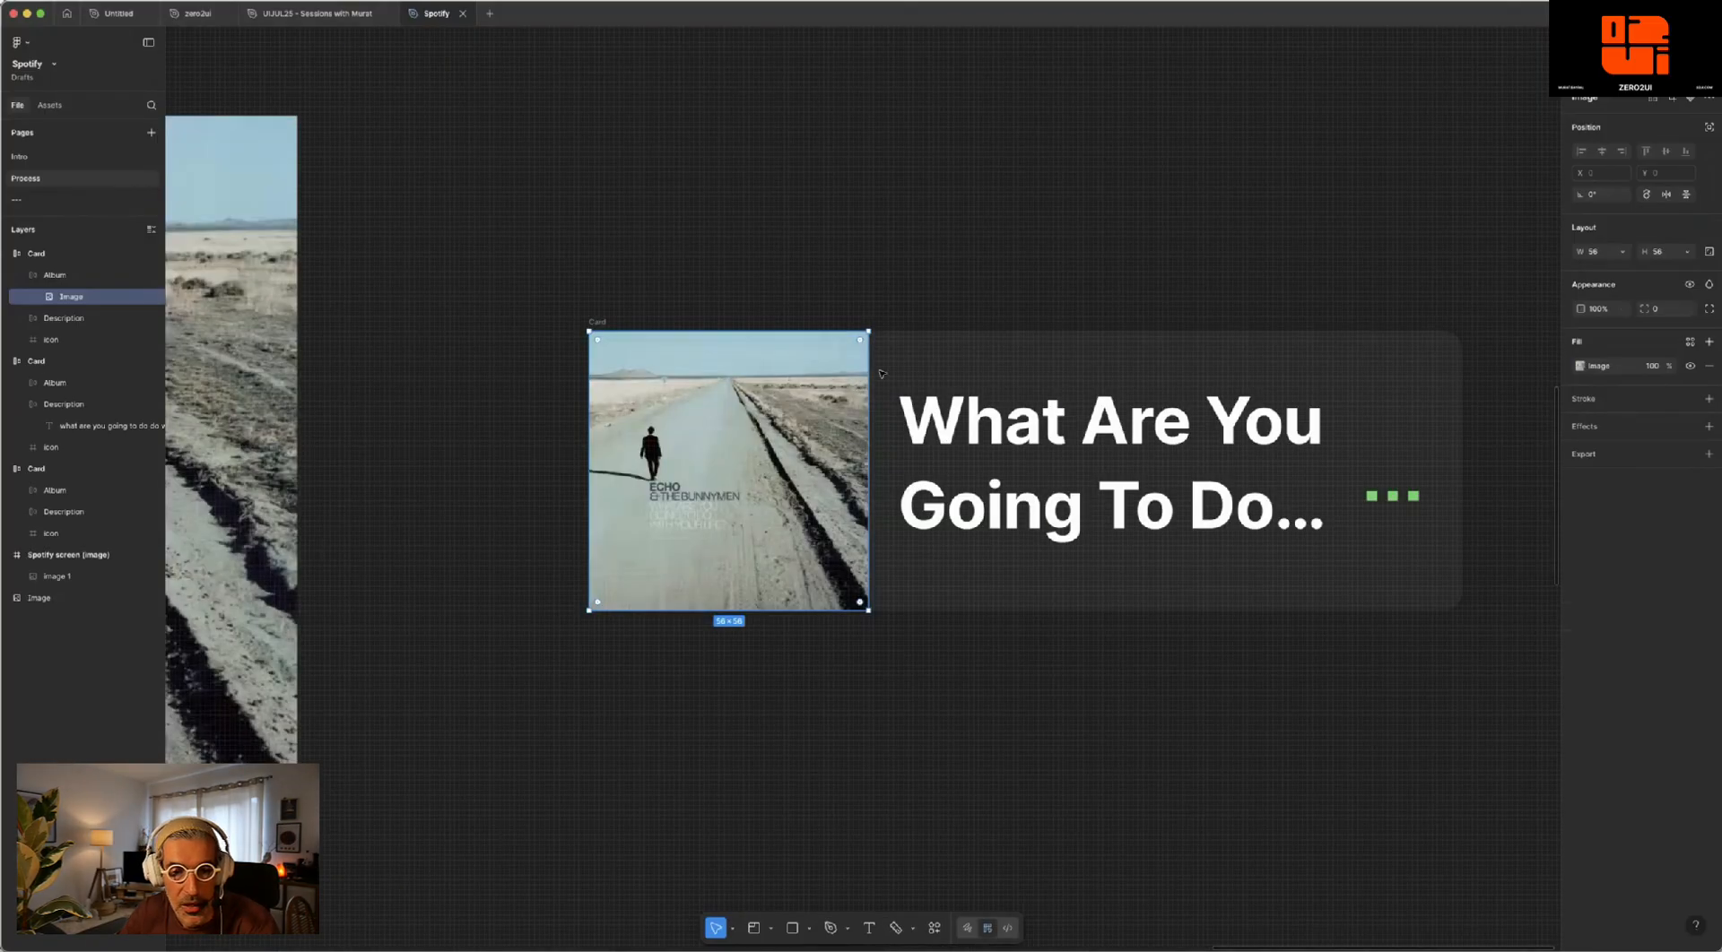
scroll(859, 364, "up", 2)
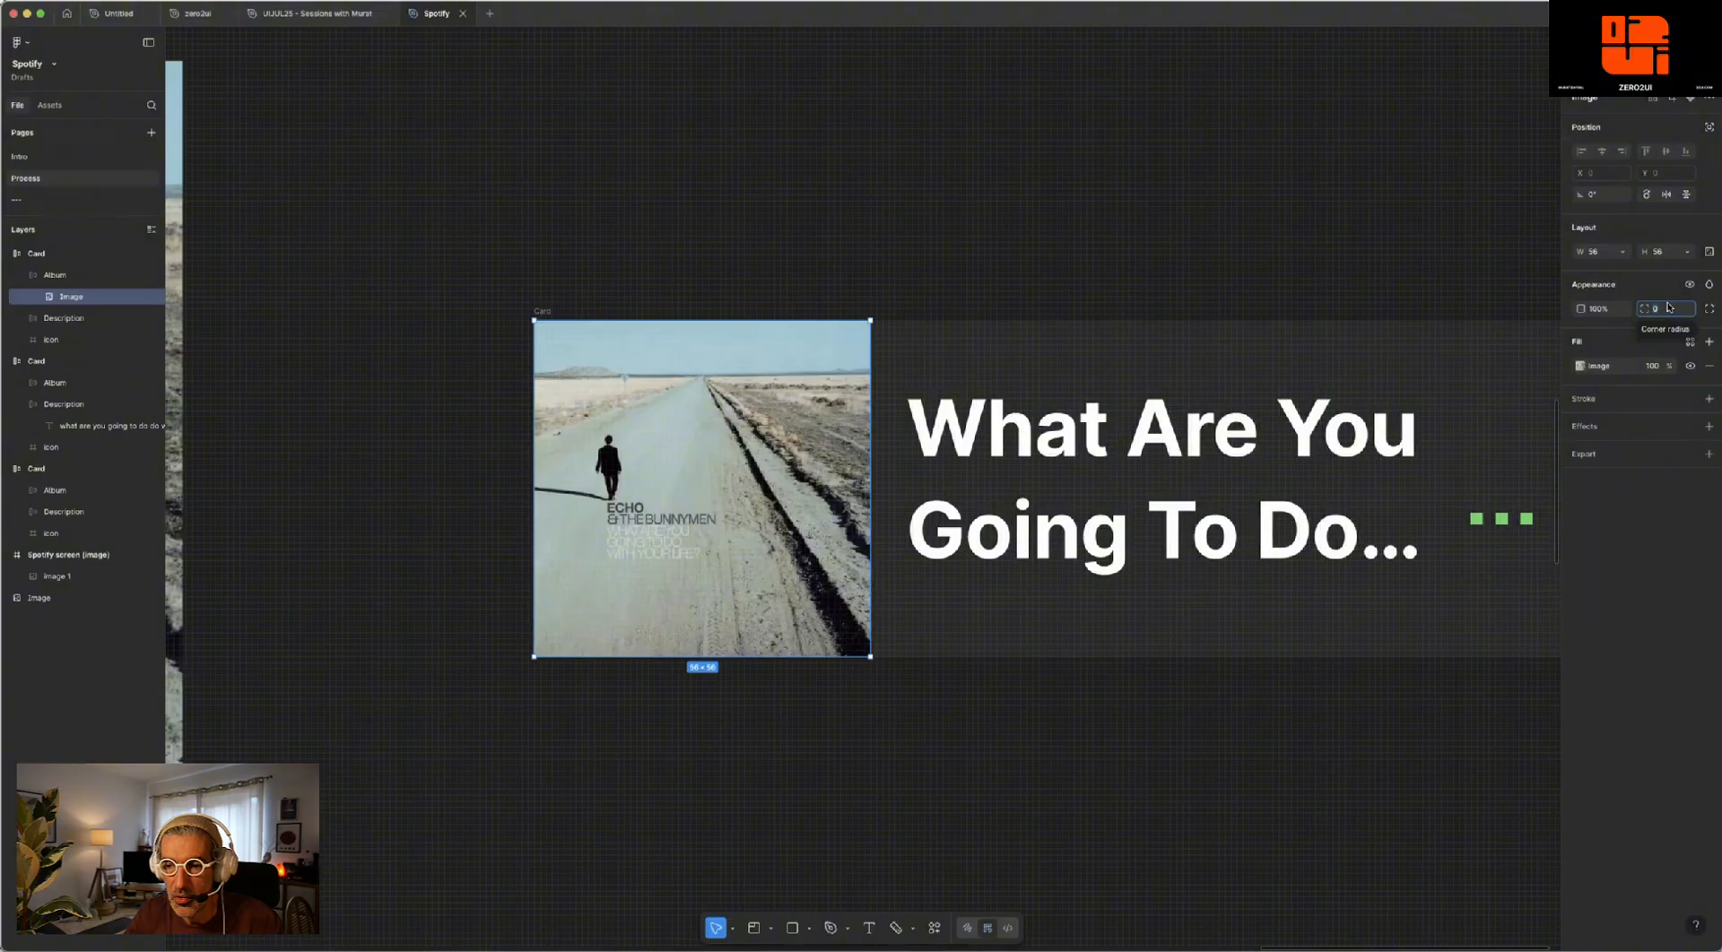
left_click(1709, 309)
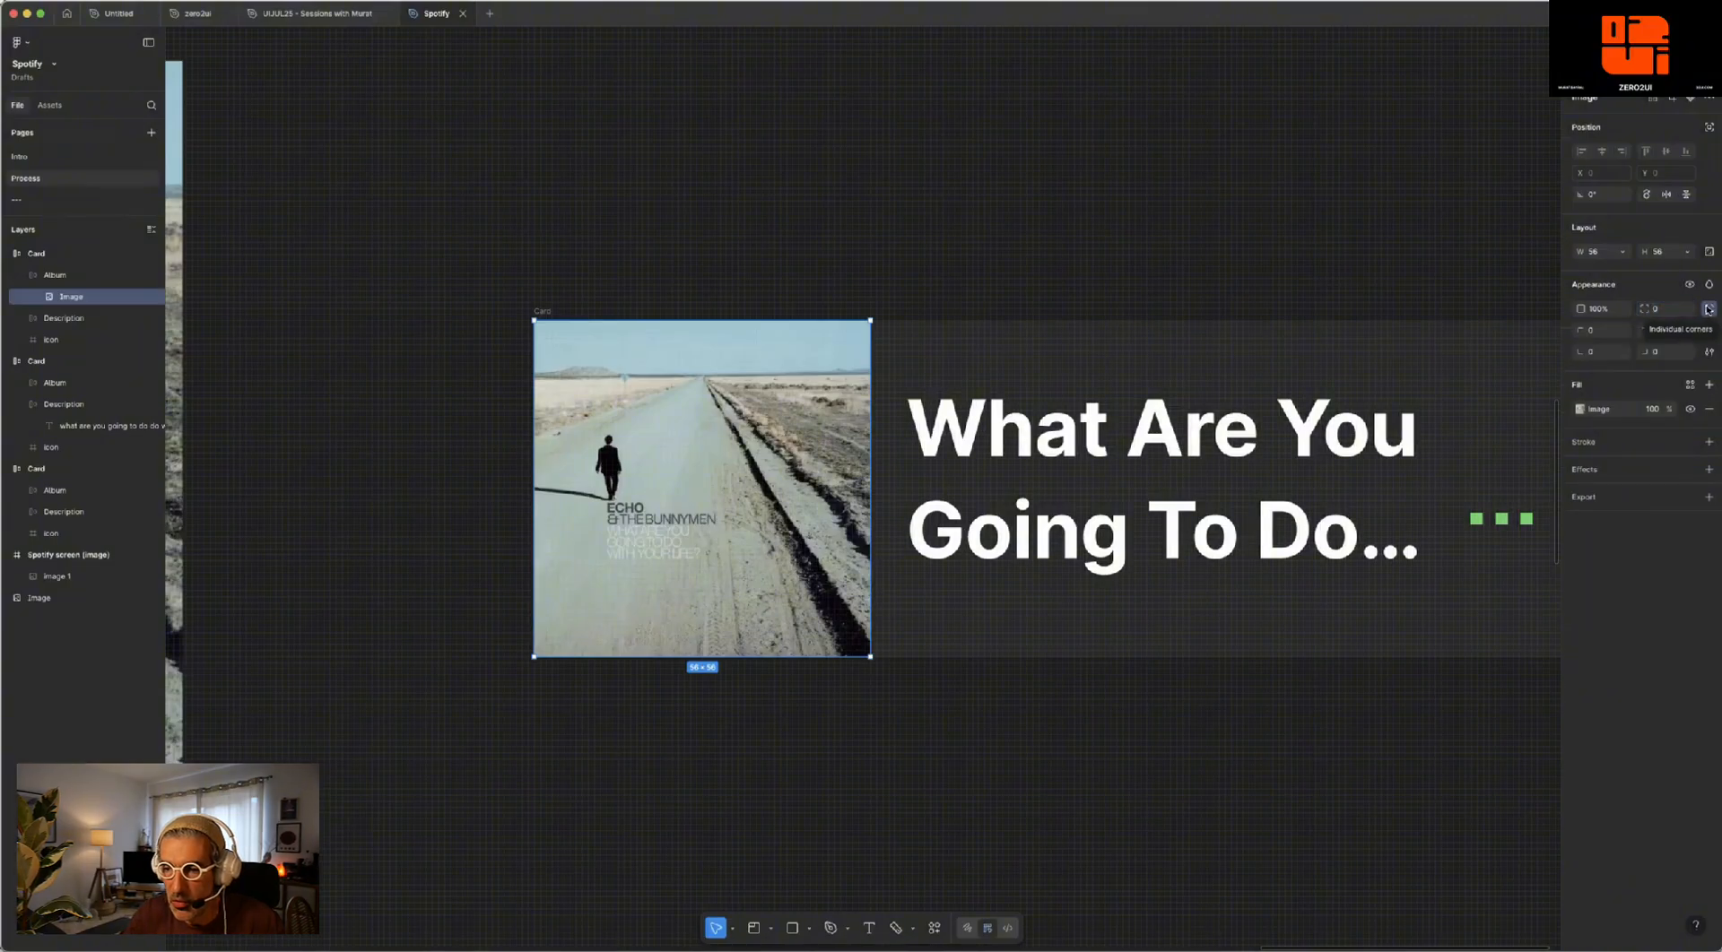
left_click(1599, 333)
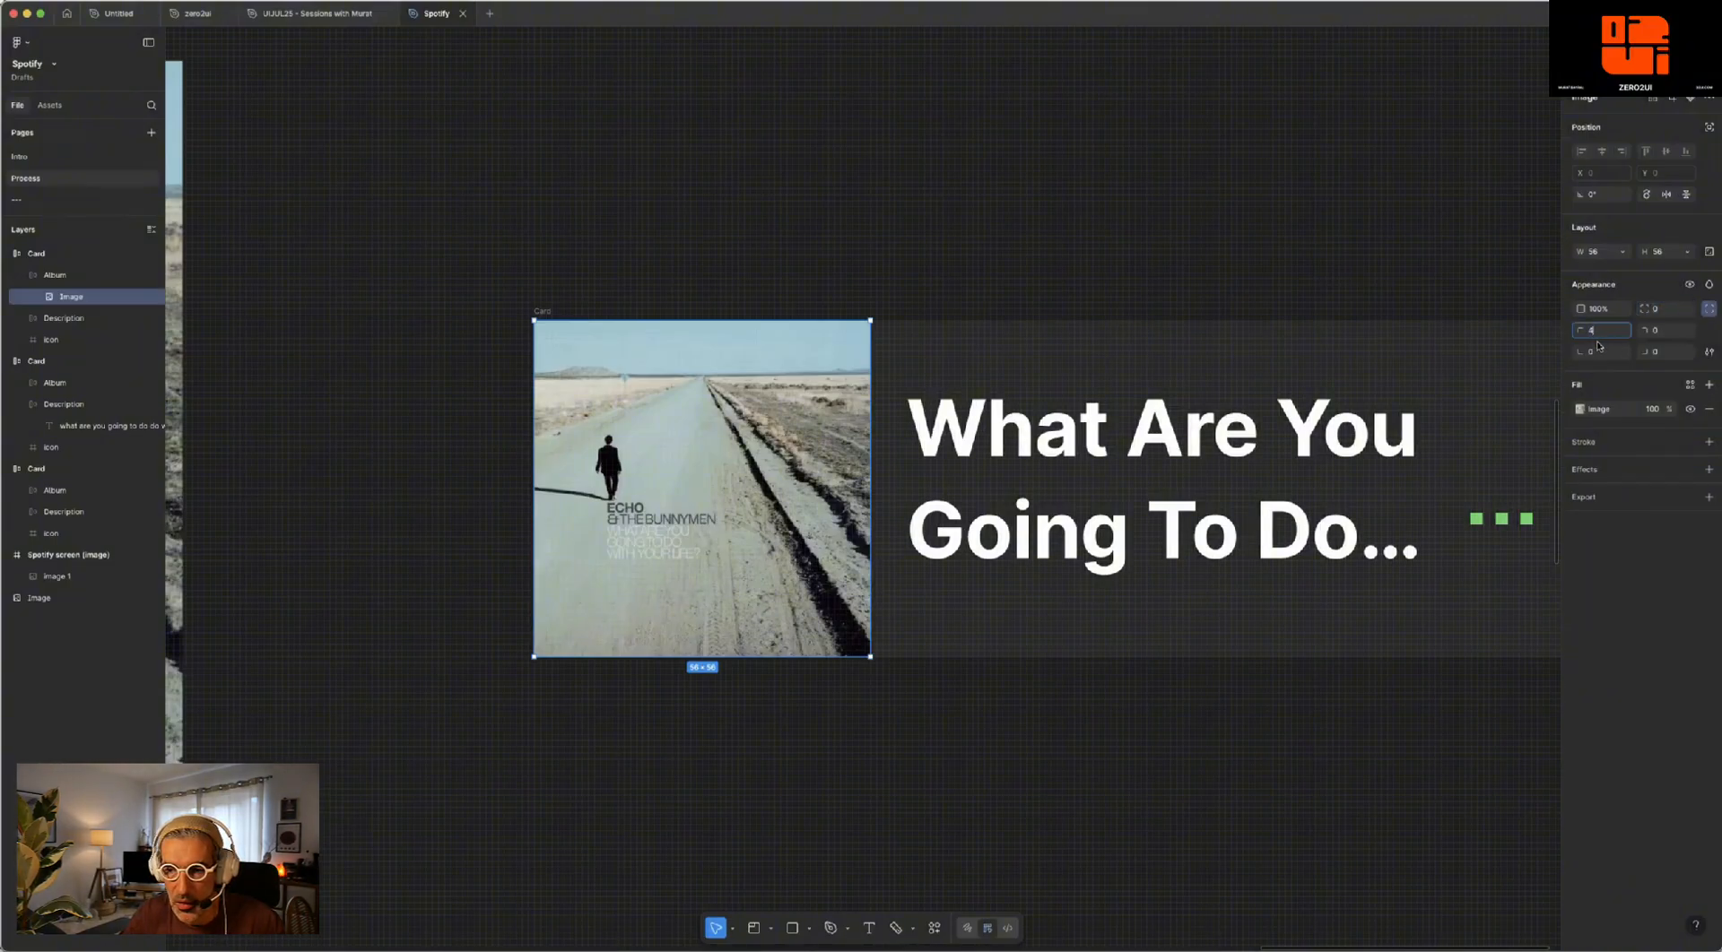
left_click(1597, 351)
type("4")
key("Return")
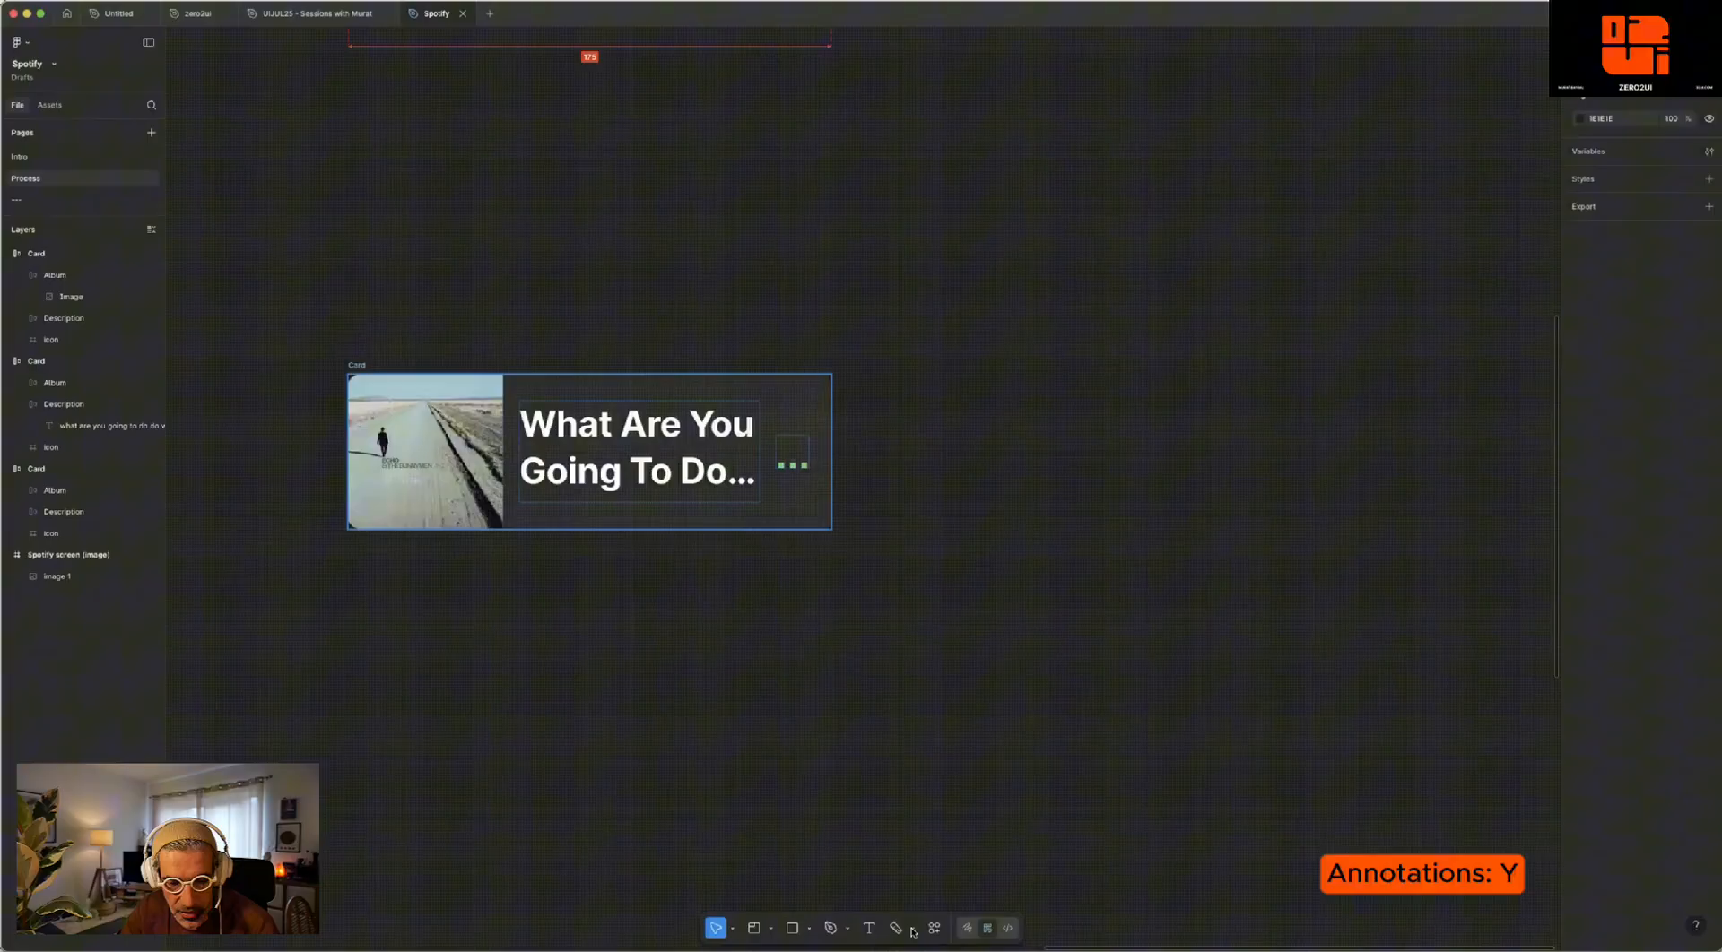
- Add an annotation in the Development category to the lower card's album image with the text "Album"
left_click(912, 930)
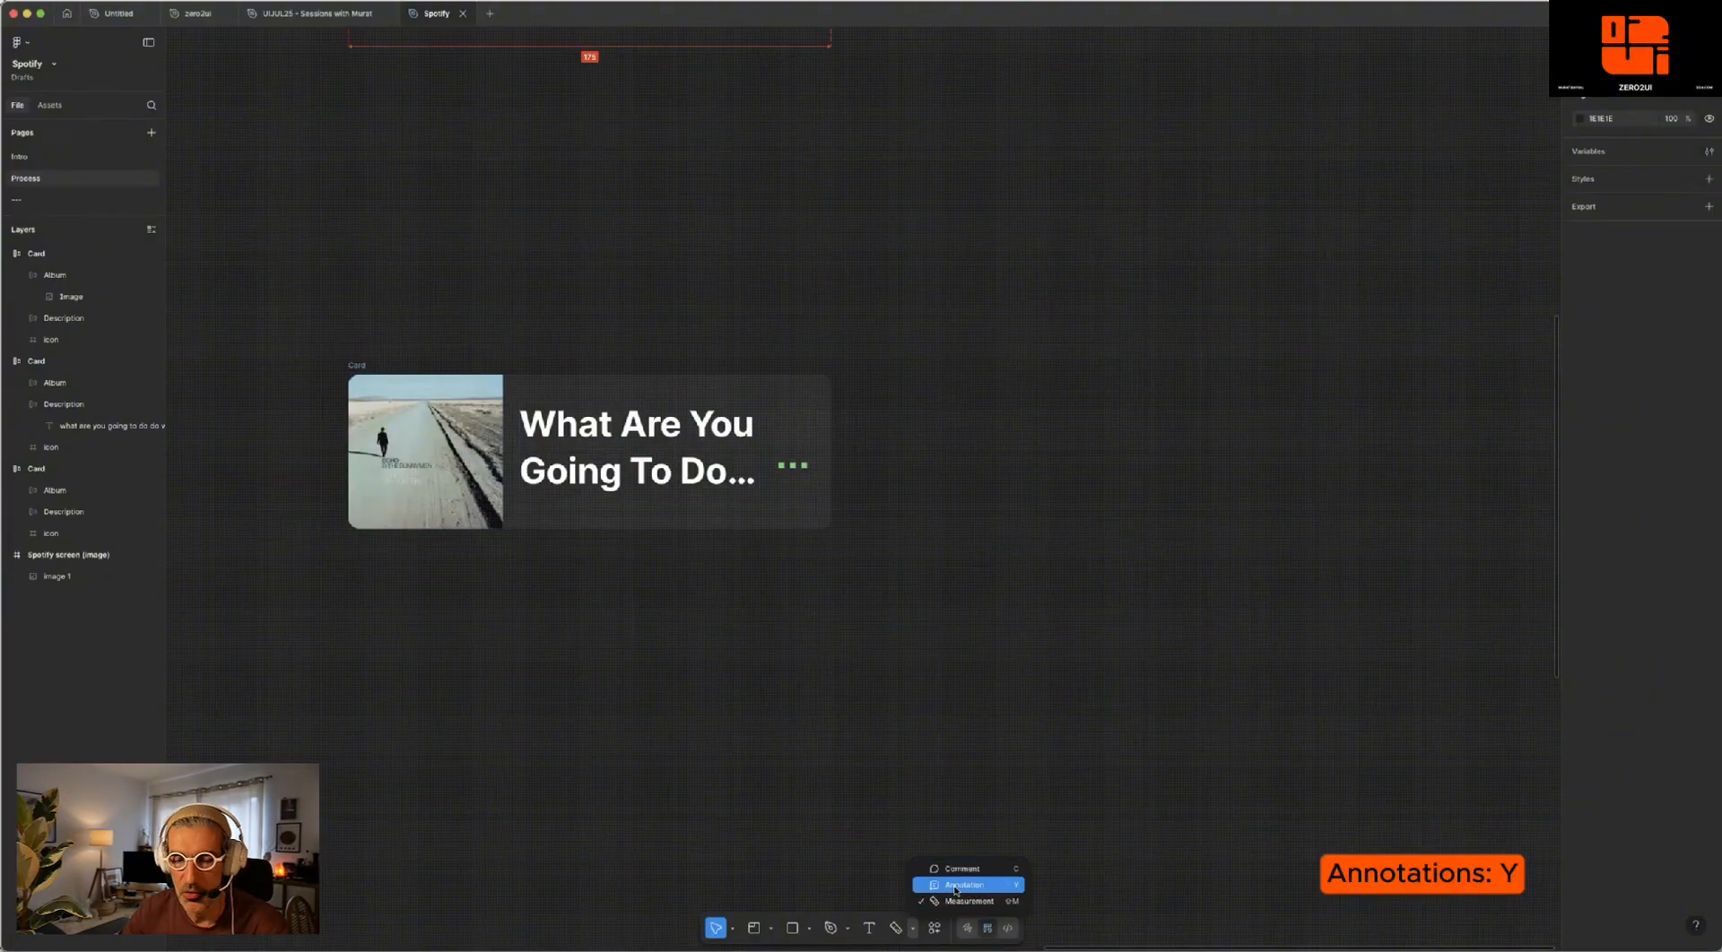
left_click(956, 887)
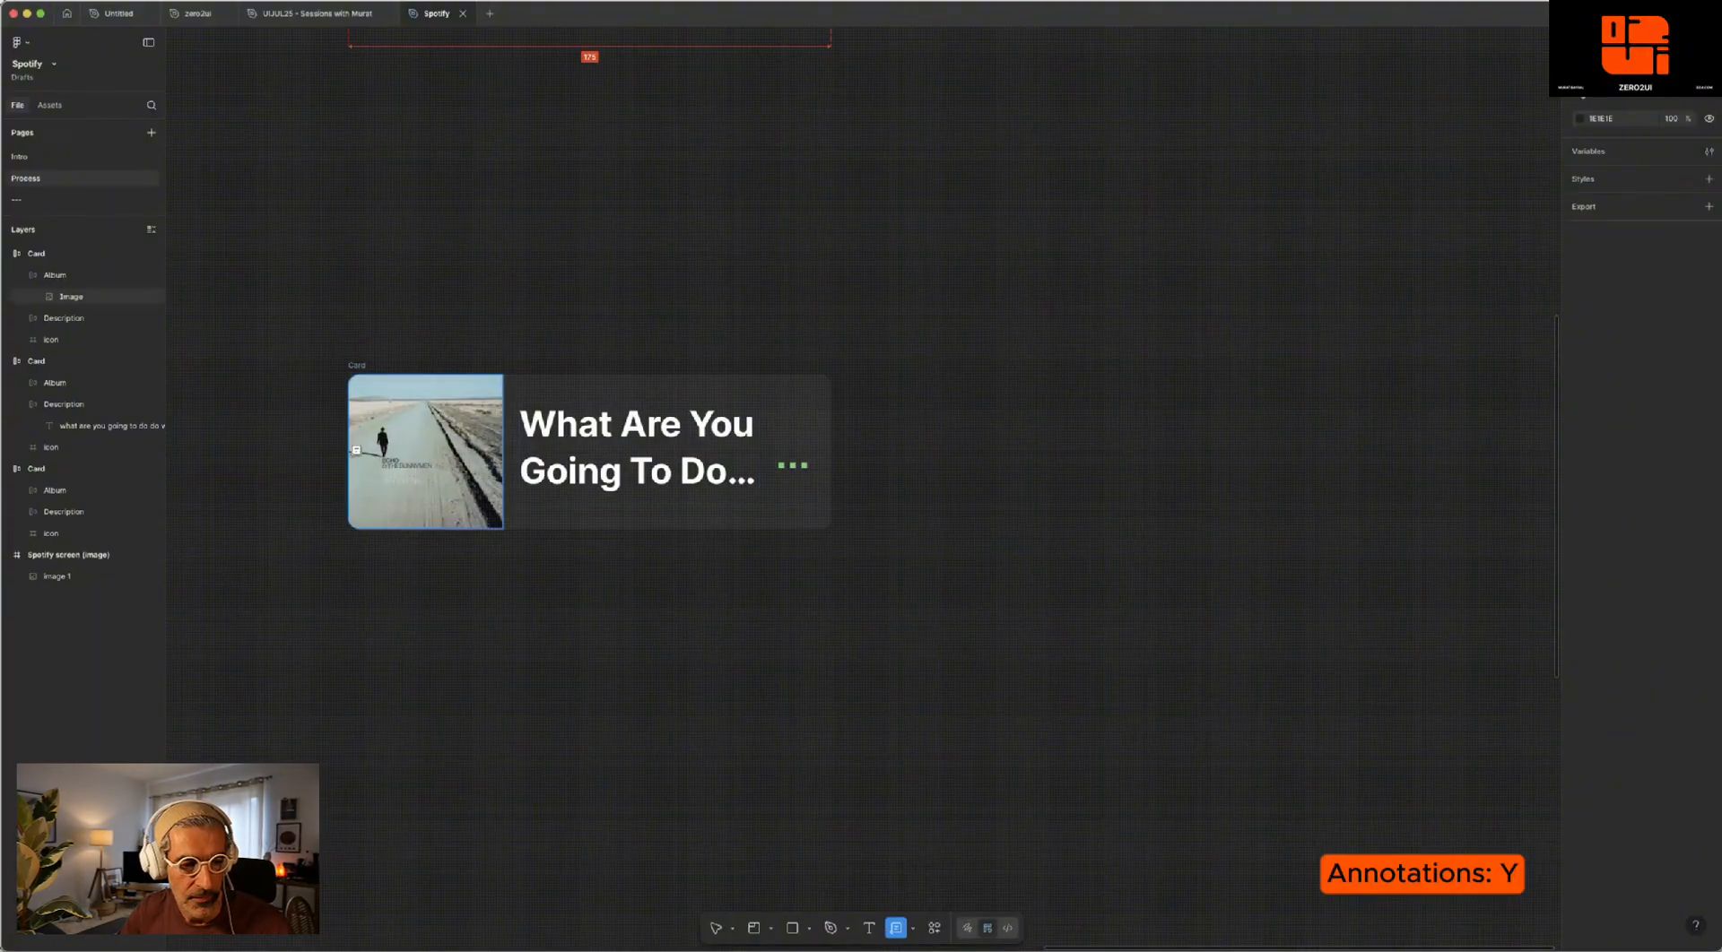
left_click(350, 443)
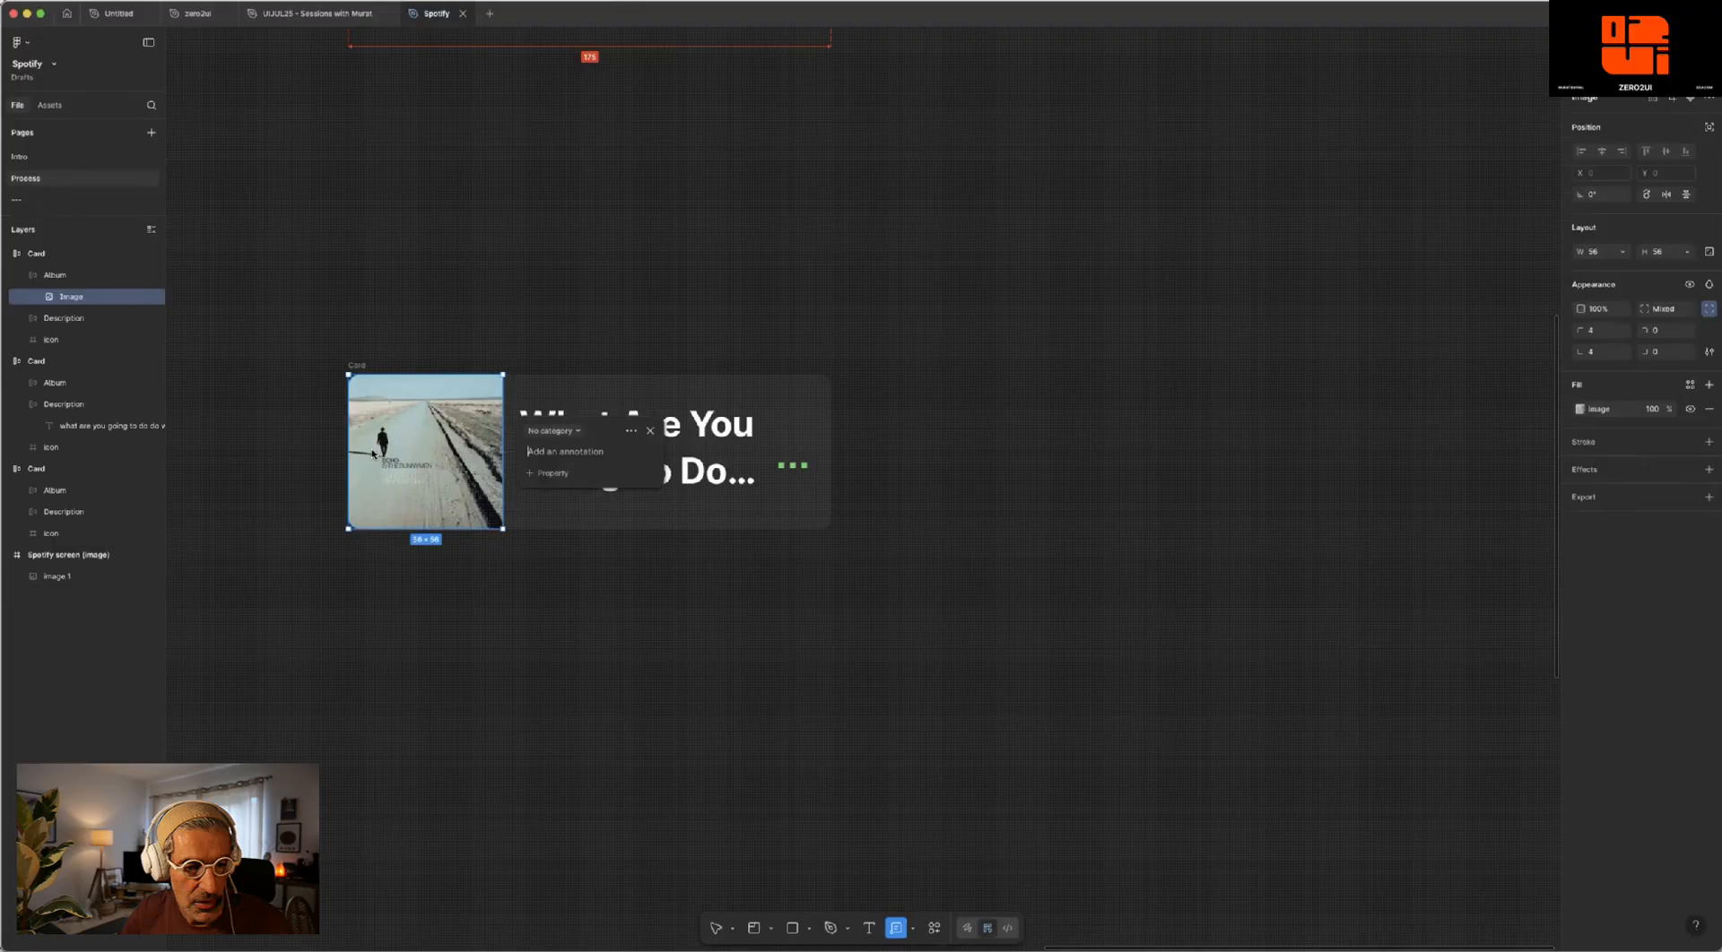
left_click(571, 431)
left_click(580, 484)
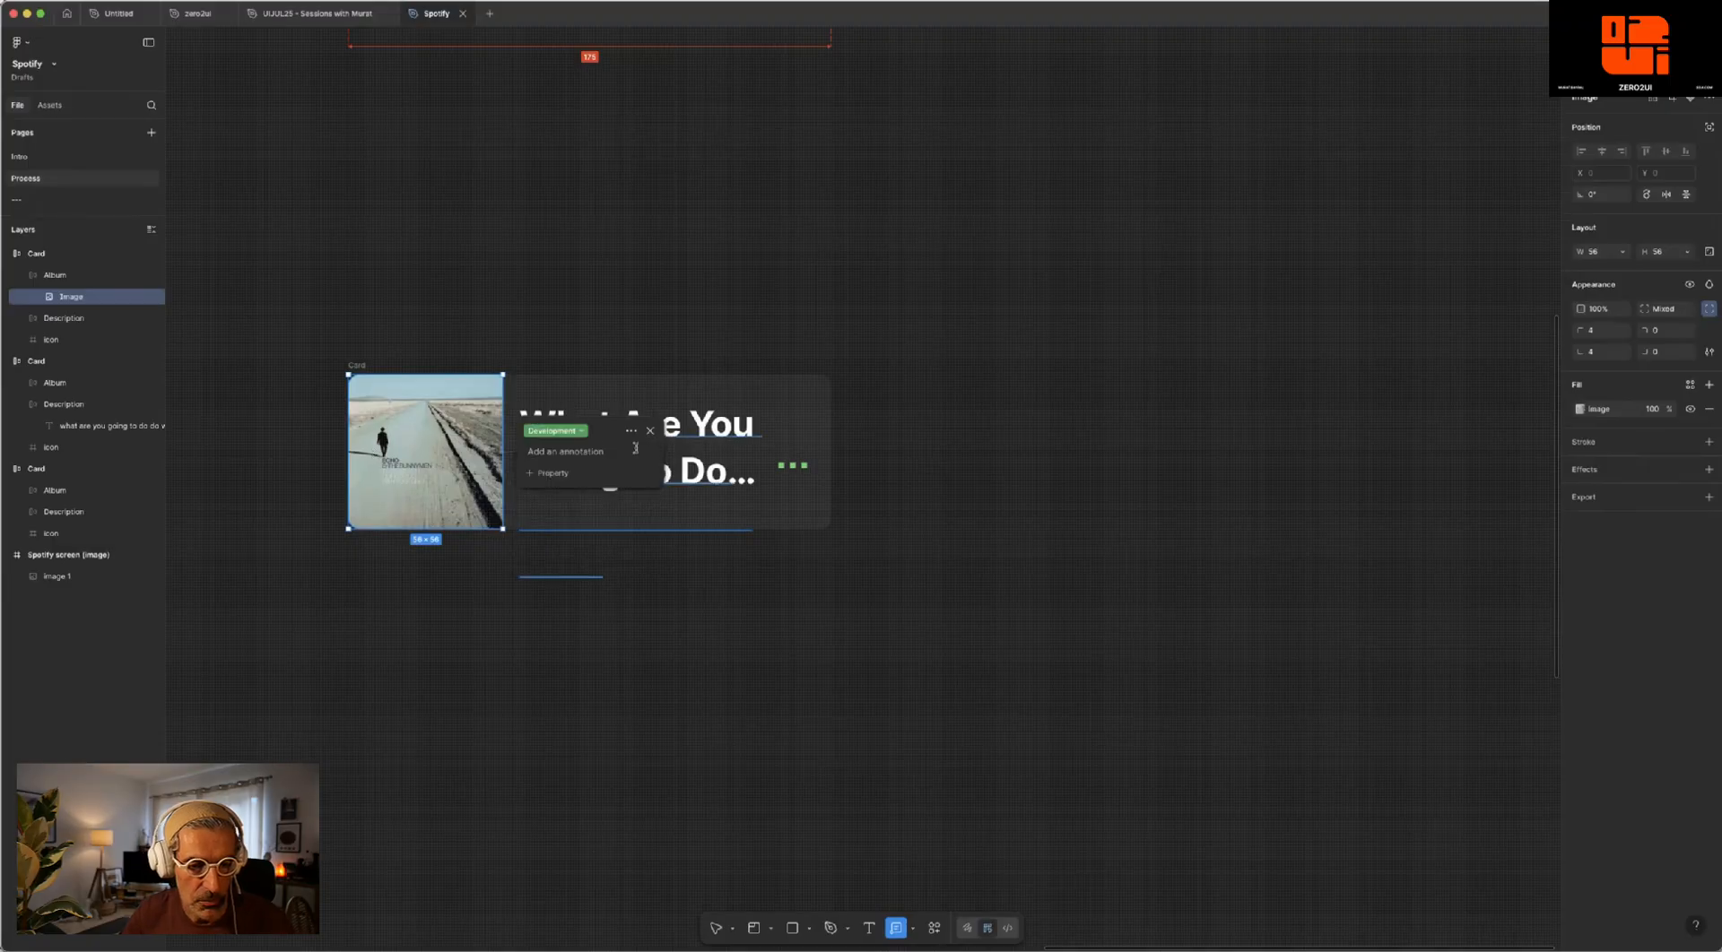
type("Album")
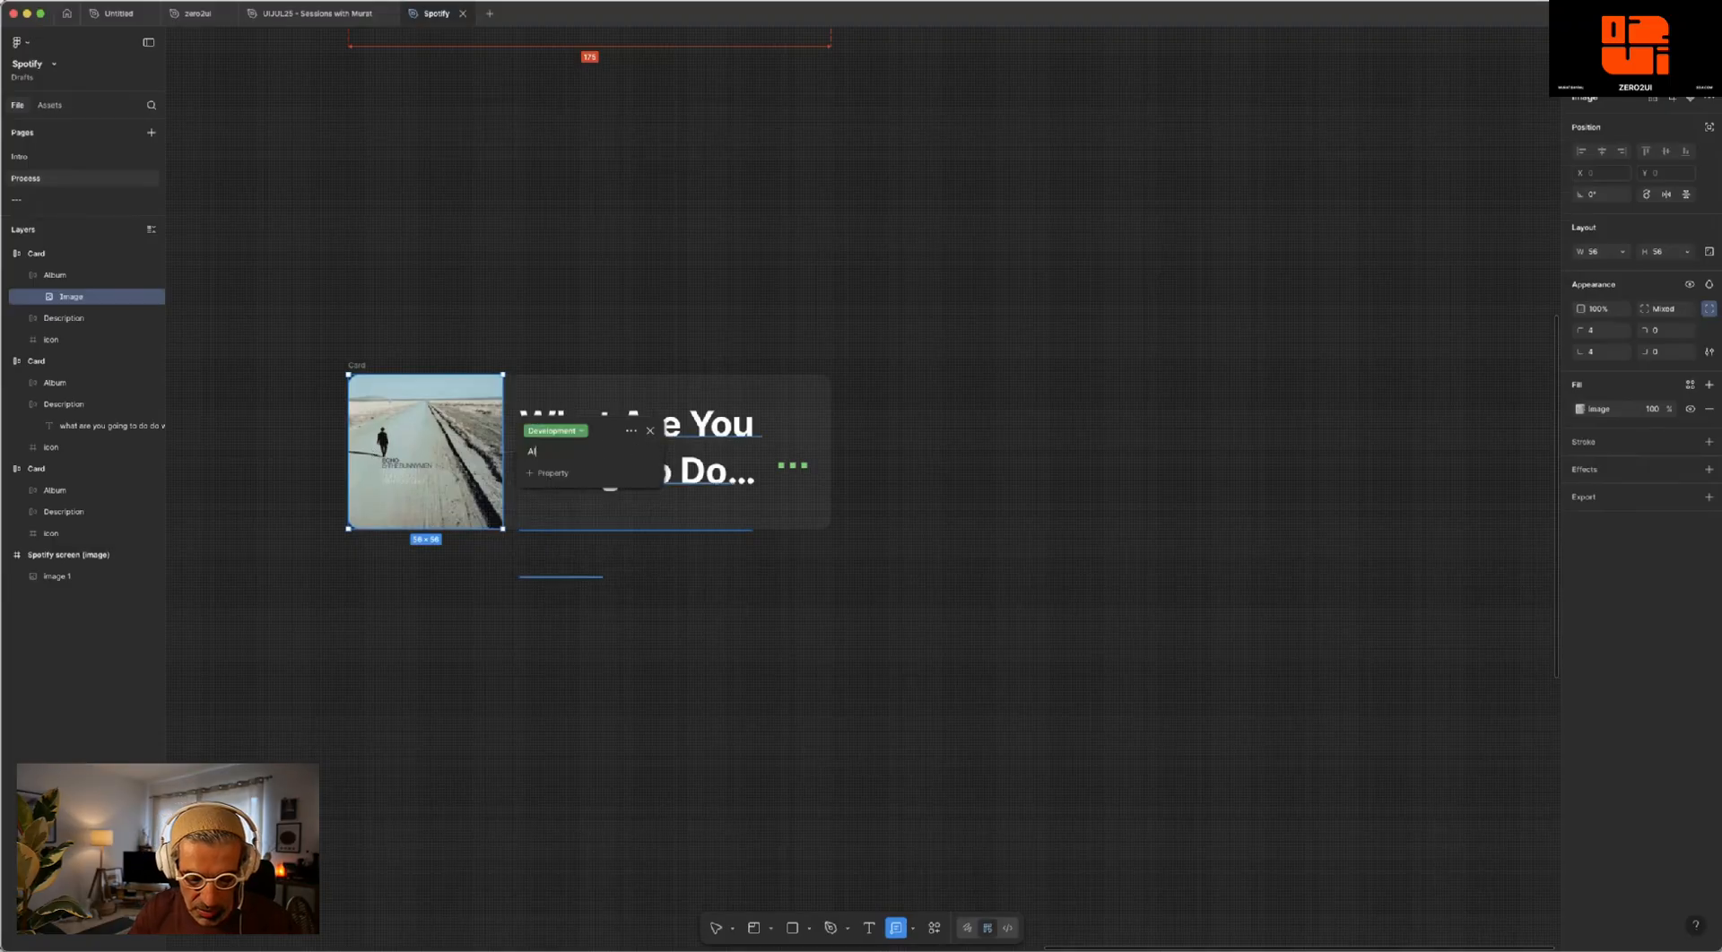
- Include the height, width, corner radius and fill properties in the Album annotation and close it
left_click(547, 473)
left_click(550, 504)
left_click(550, 480)
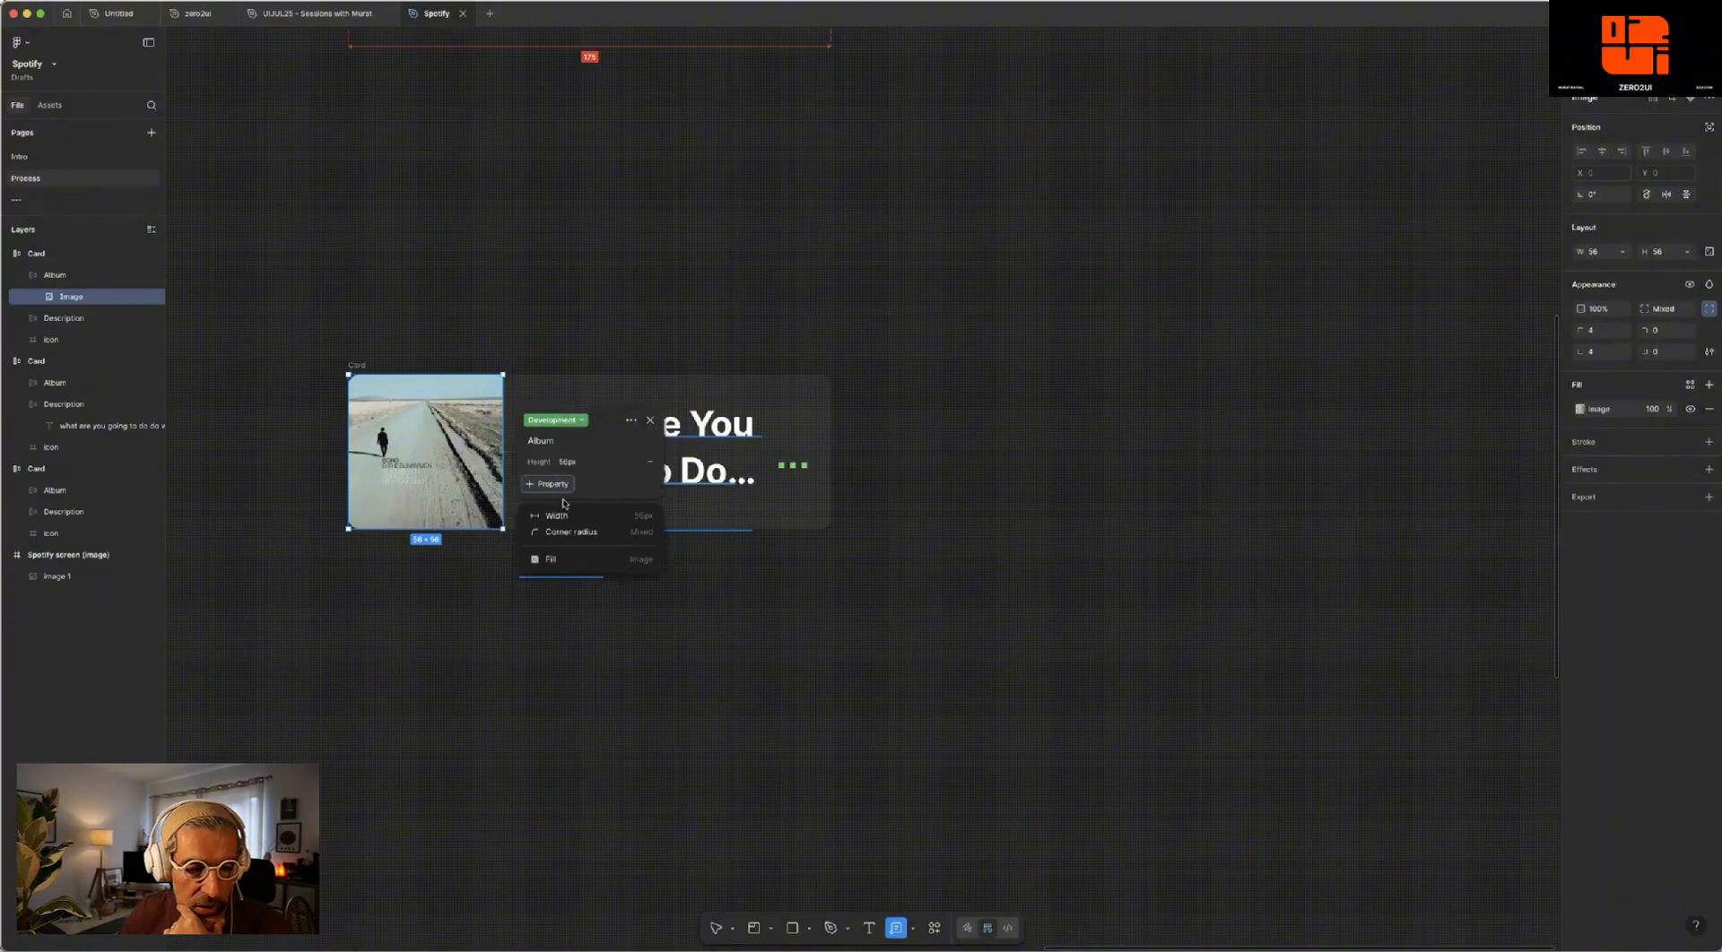
left_click(552, 509)
left_click(552, 492)
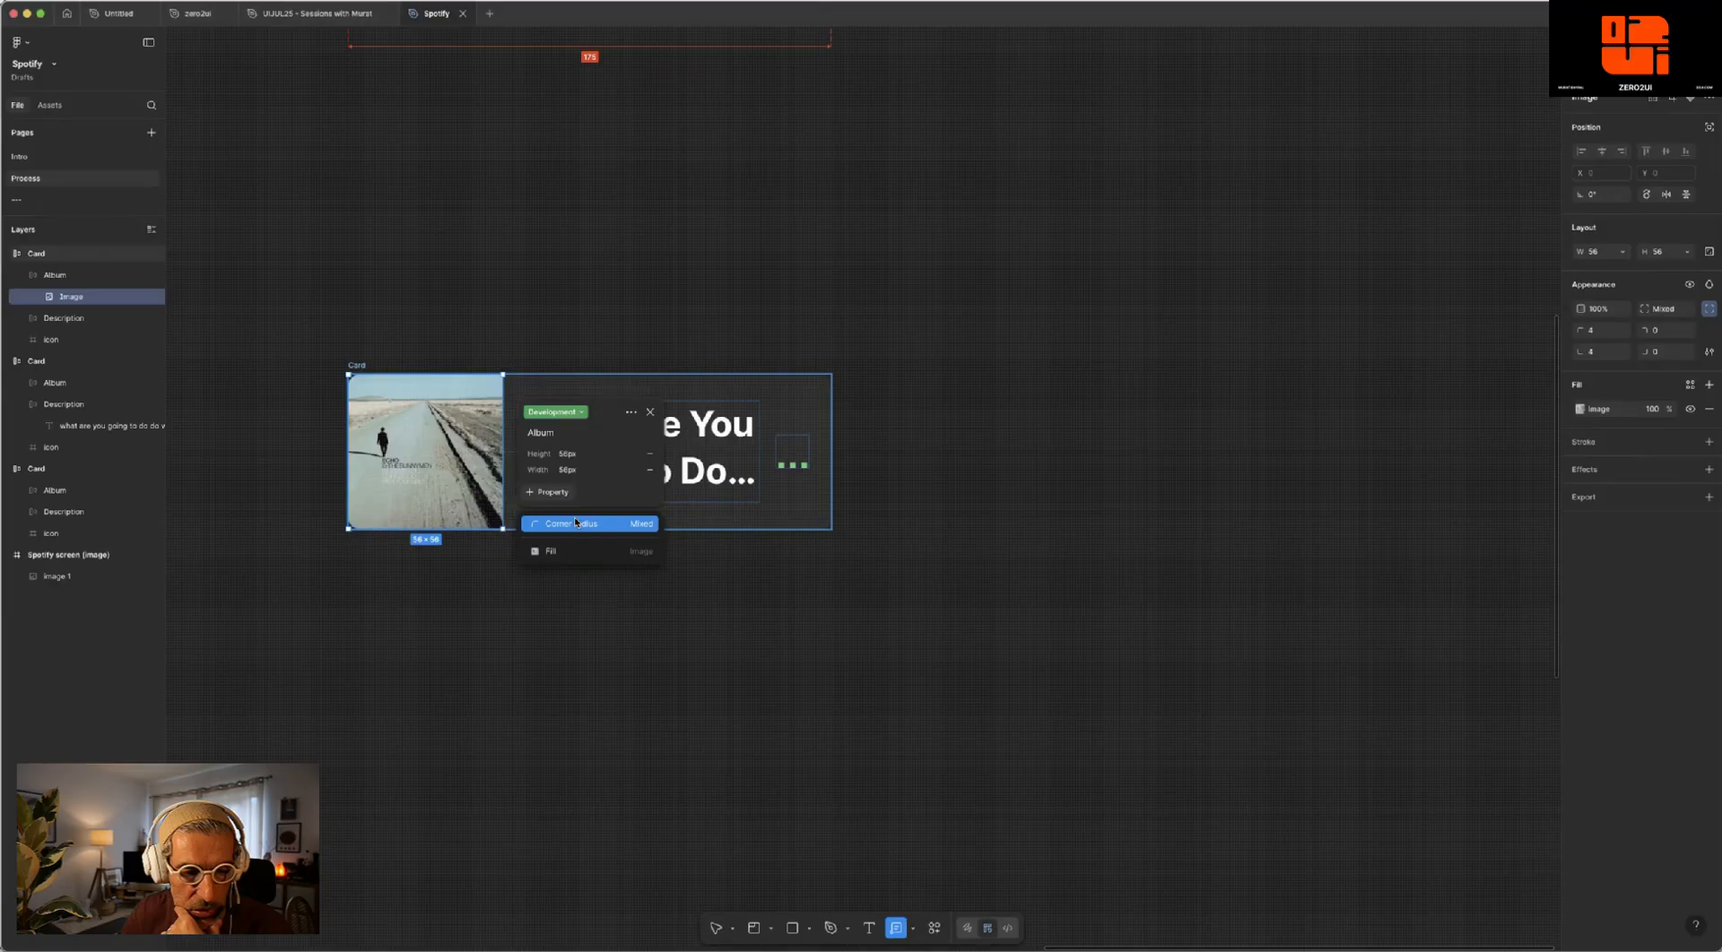
left_click(573, 523)
left_click(556, 505)
left_click(576, 541)
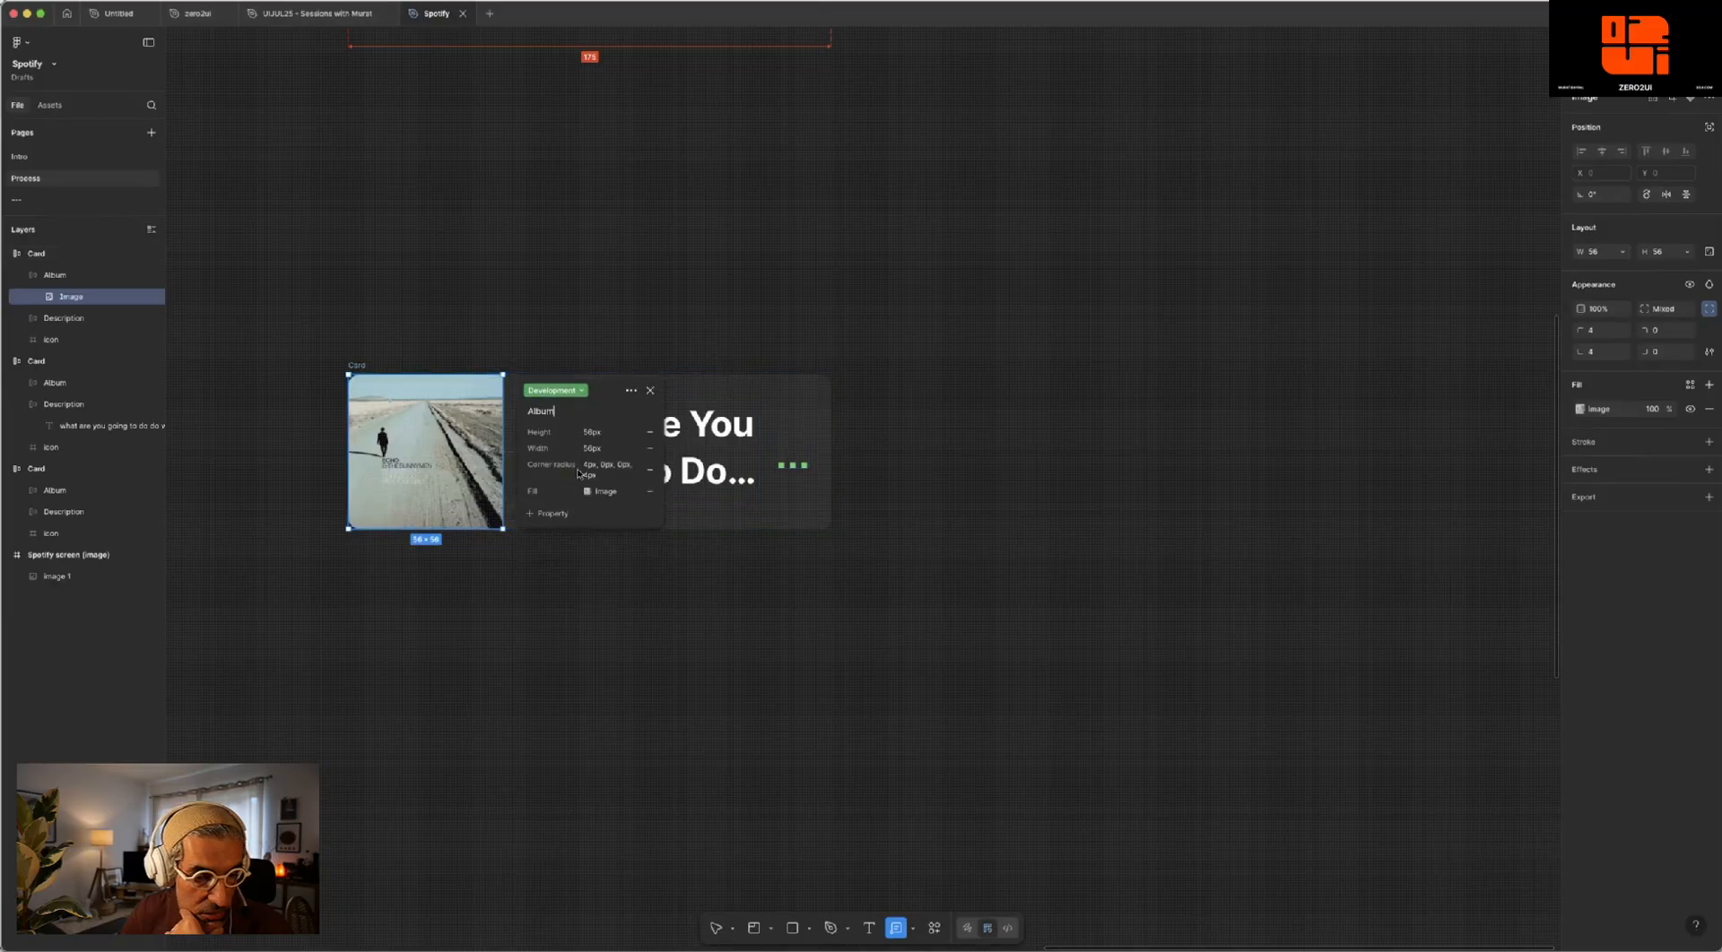
left_click(674, 260)
- Annotate the lower card's three-dot icon frame as "icon" in the Development category, including its height and width properties
scroll(652, 256, "left", 3)
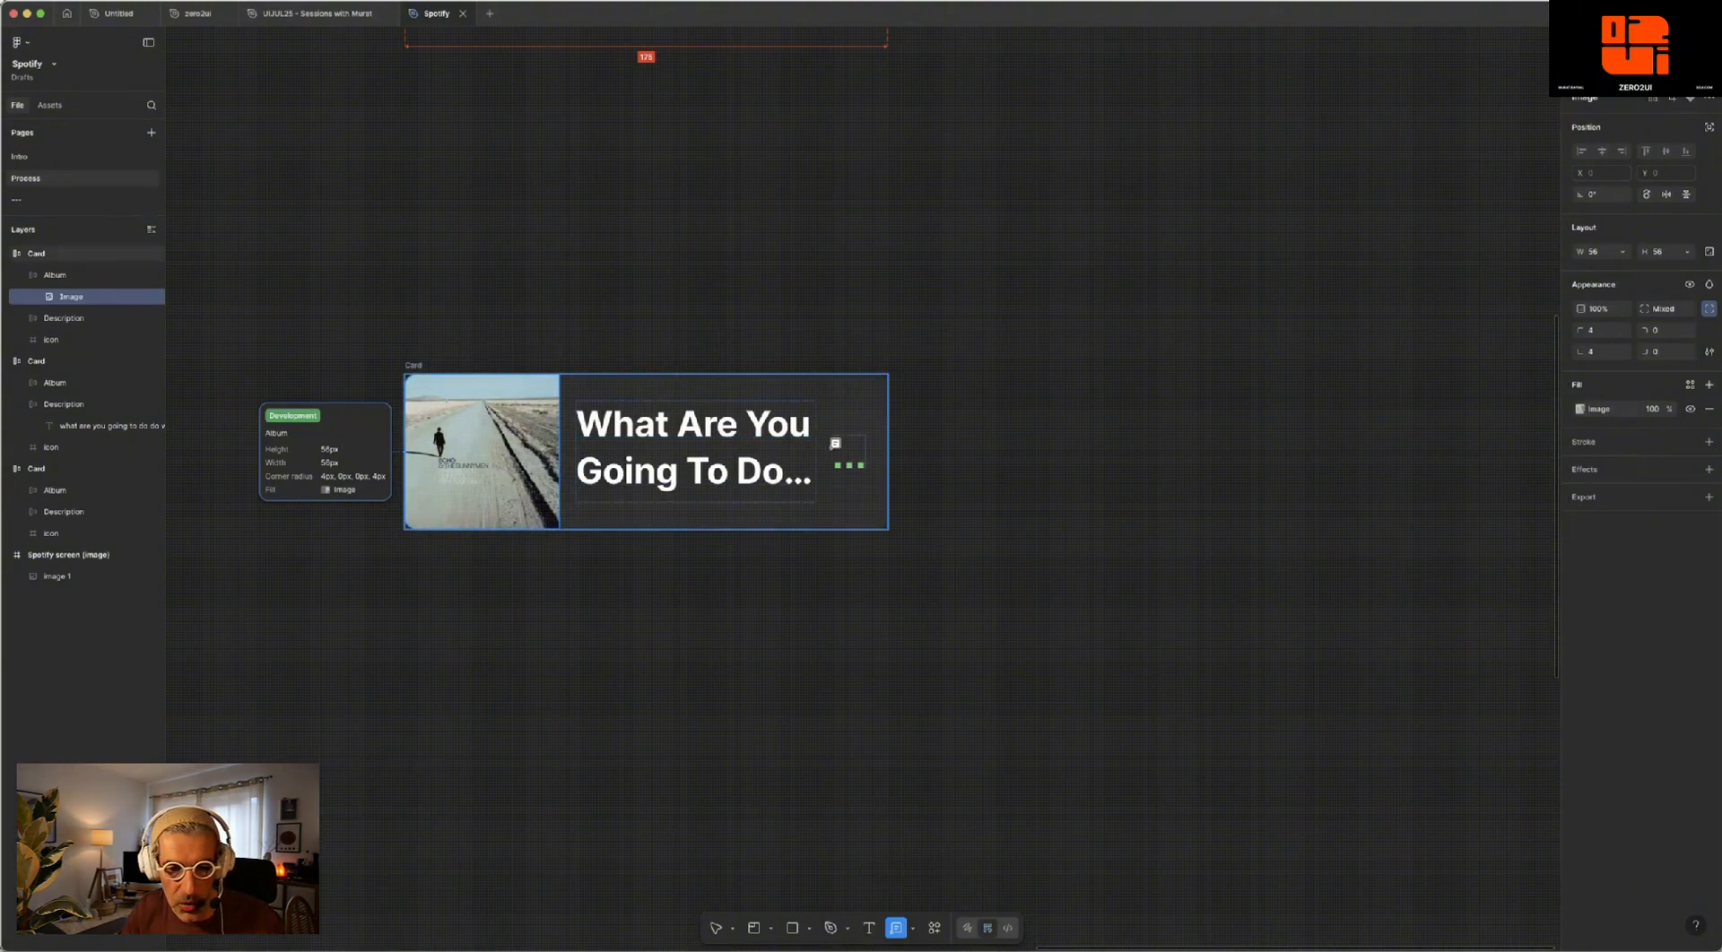
left_click(848, 462)
left_click(928, 434)
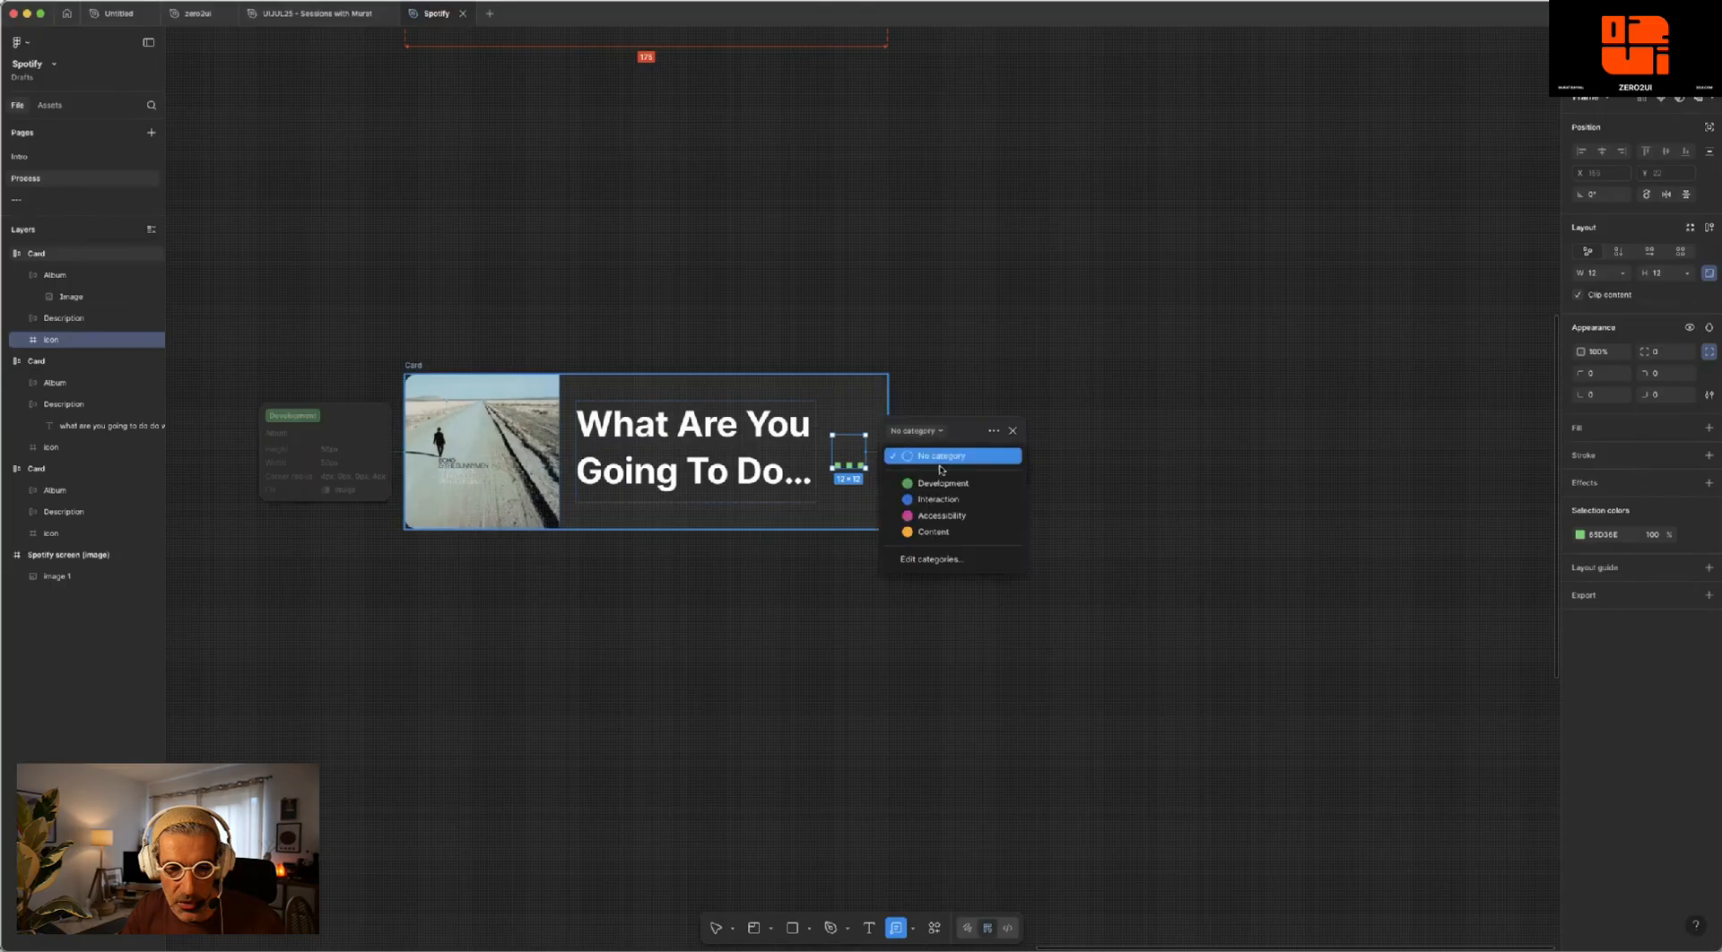
left_click(923, 479)
type("icon")
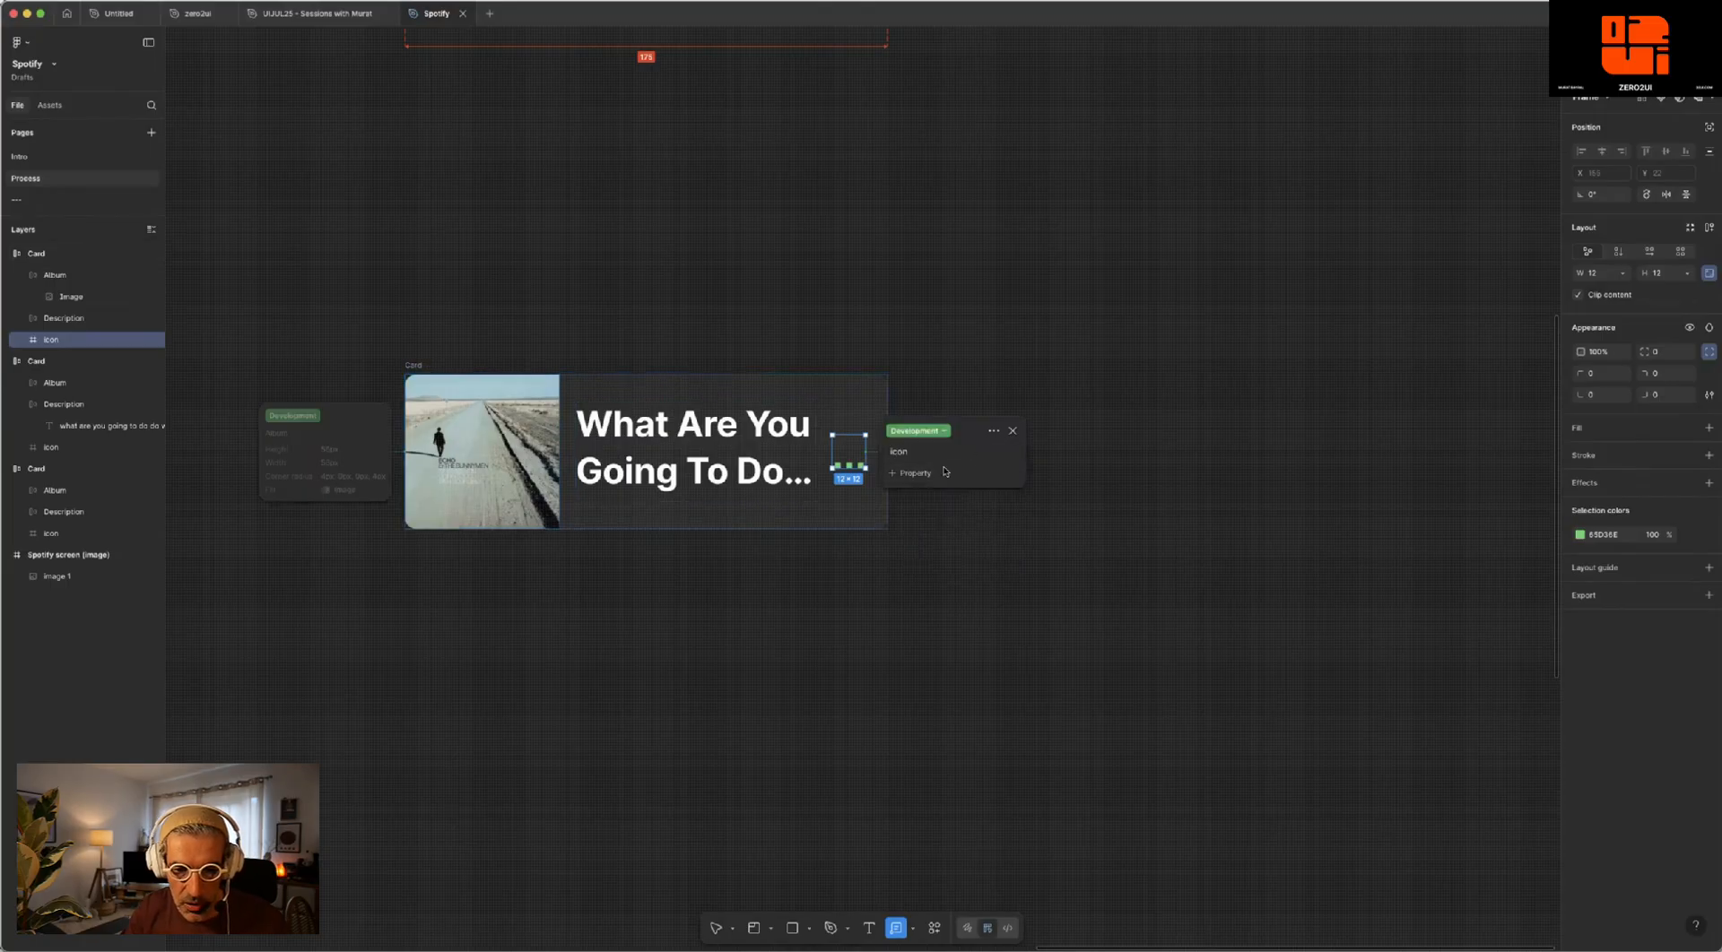
left_click(914, 474)
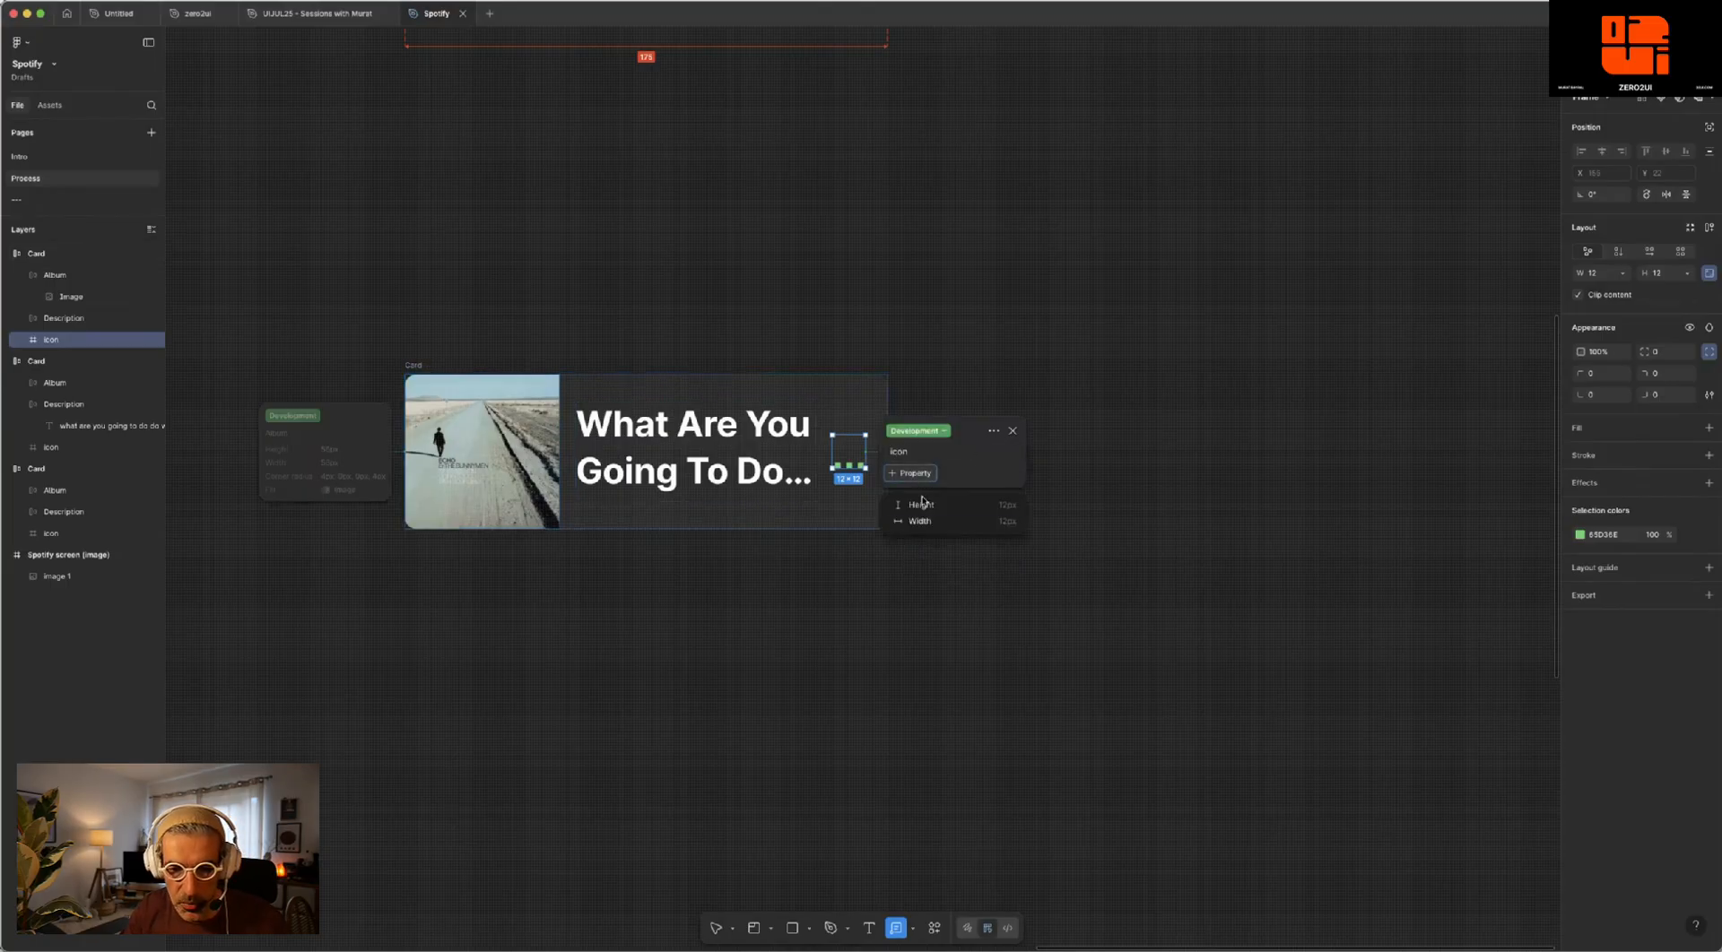
left_click(922, 502)
left_click(912, 482)
left_click(919, 512)
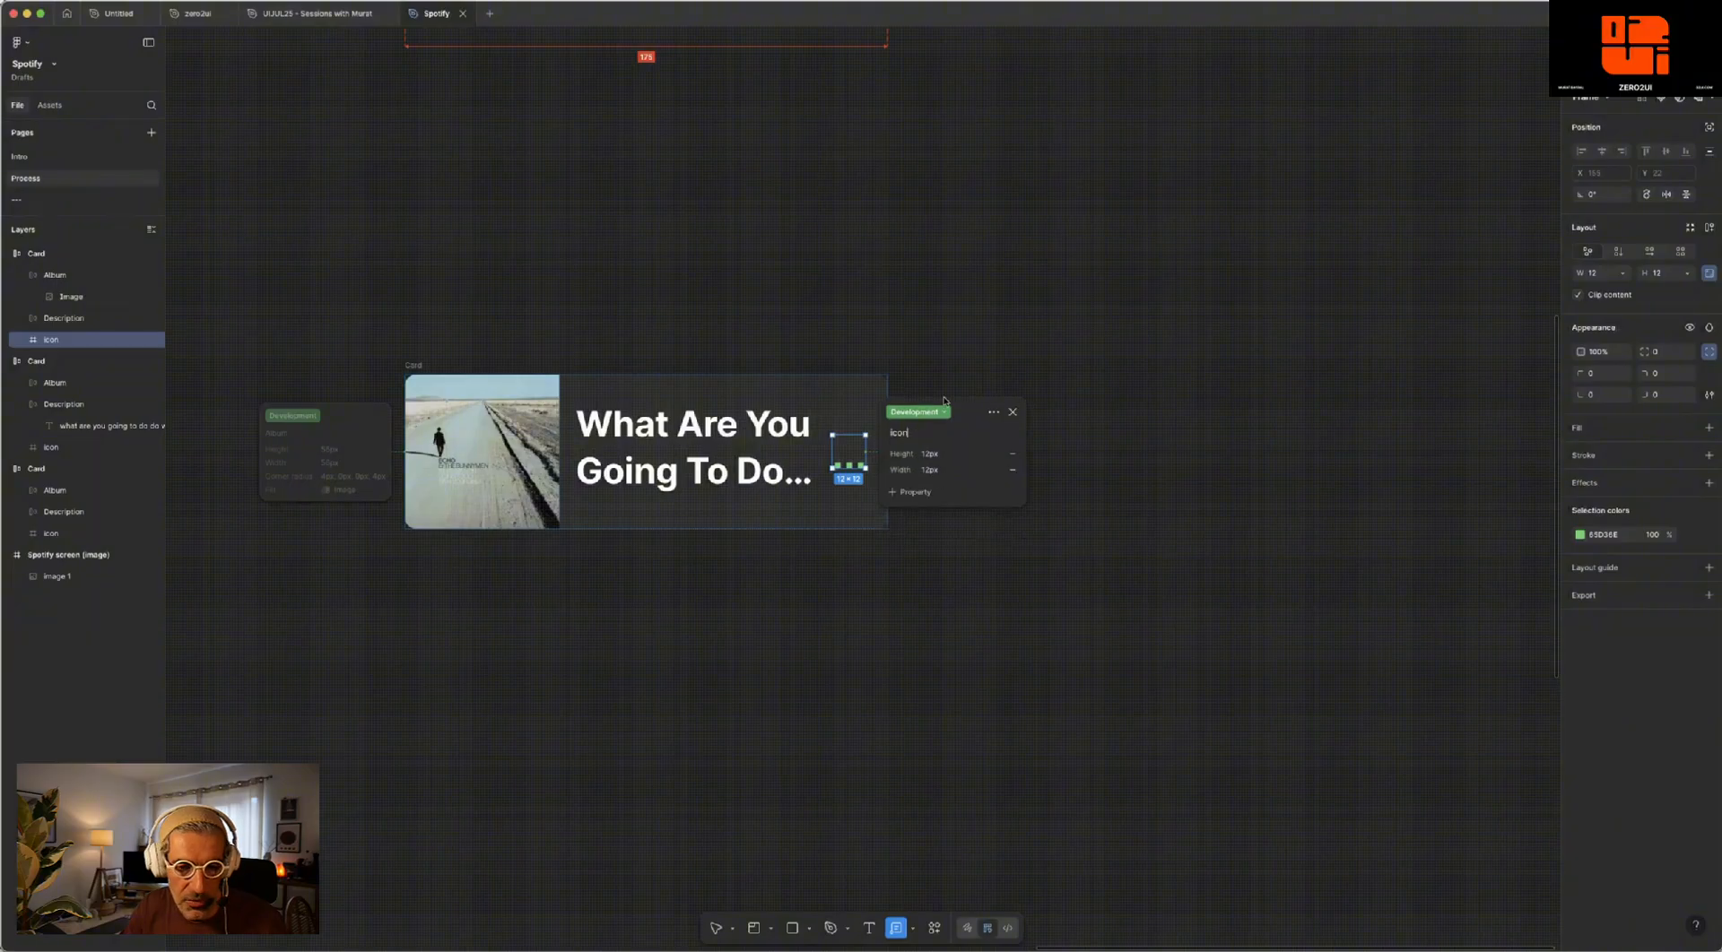
key("Escape")
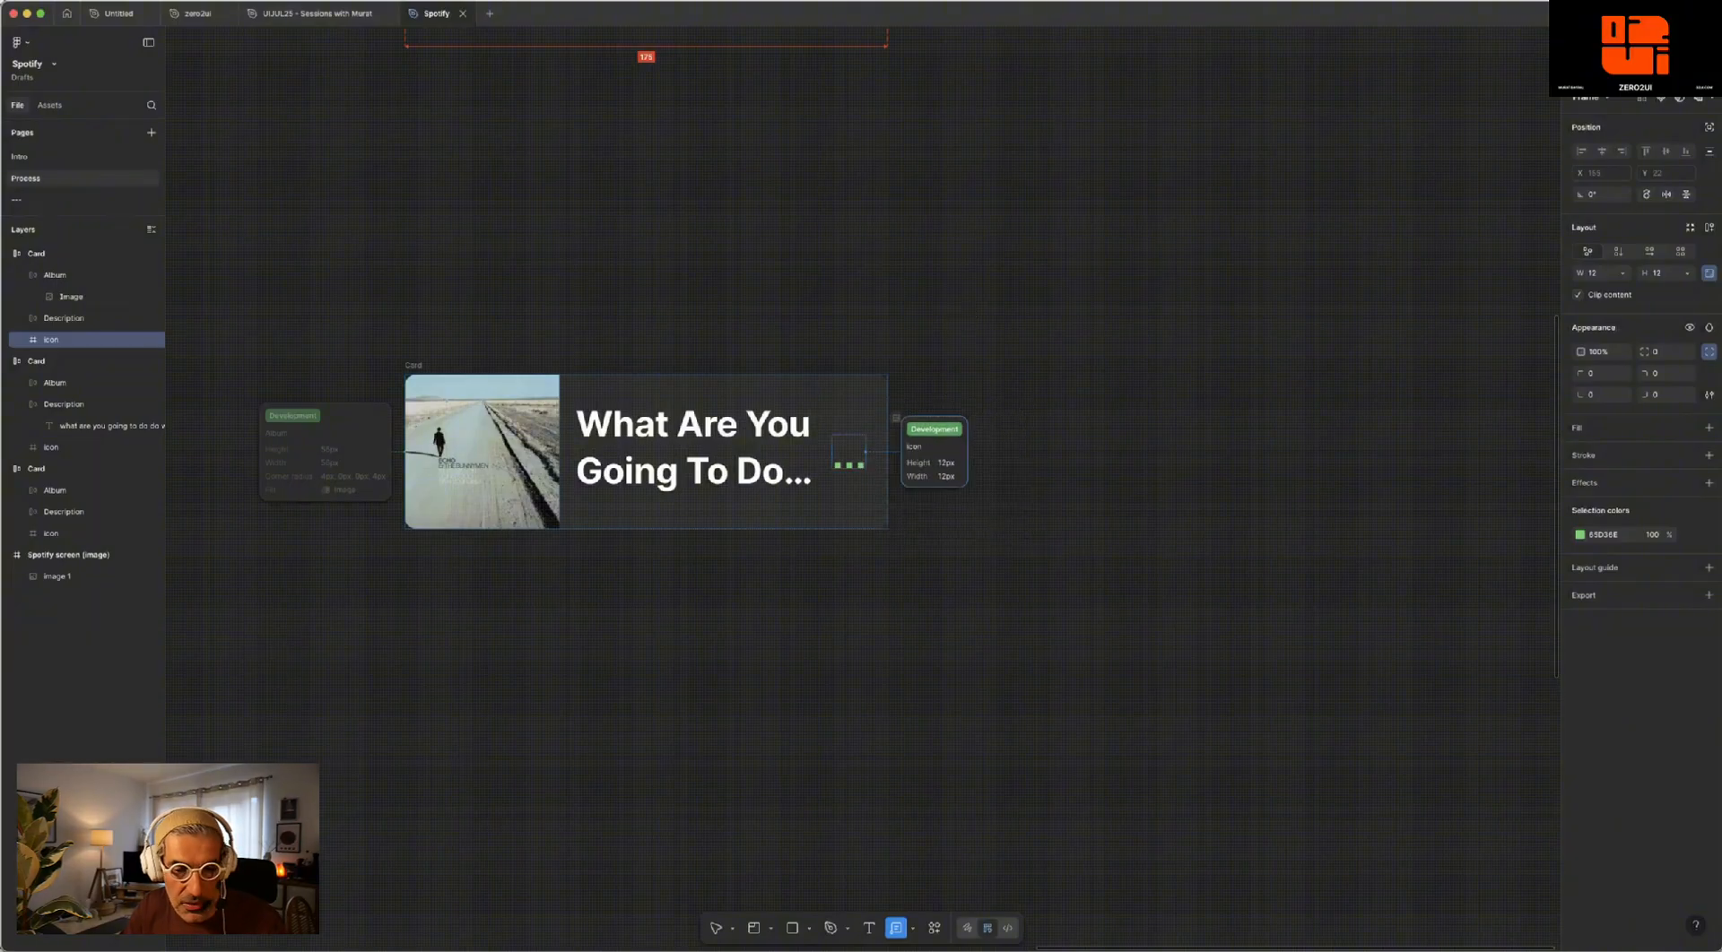
- Annotate the lower card's title text as "Description" in the Development category, including its font, font size and letter spacing
left_click(741, 418)
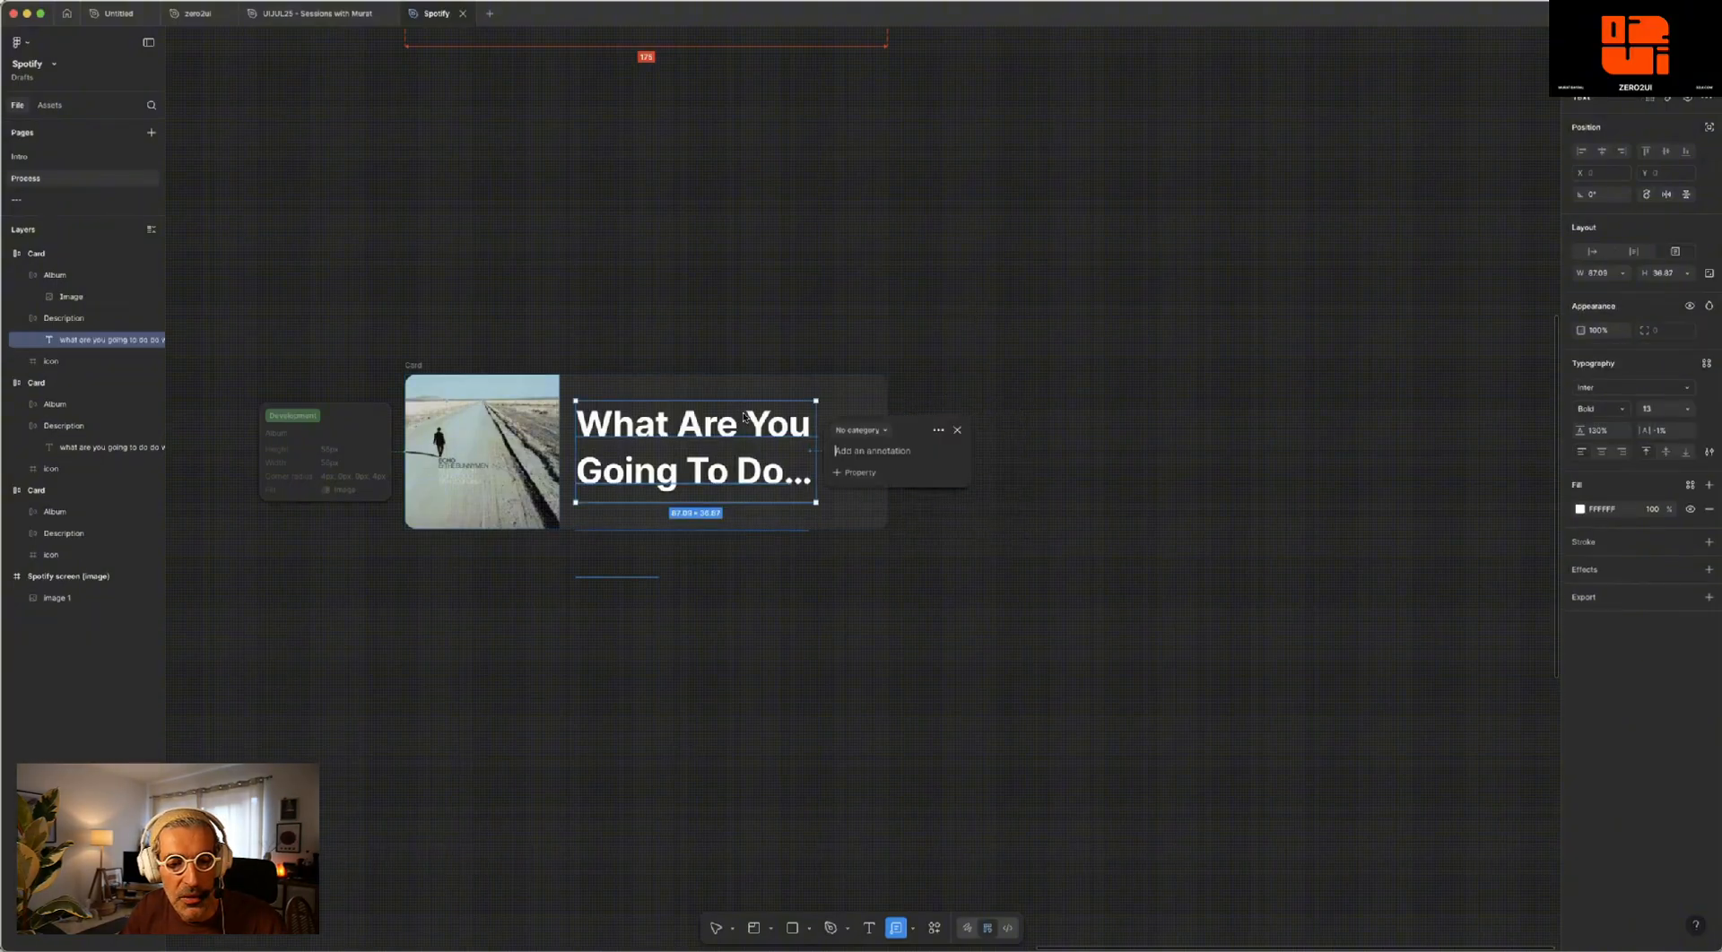
left_click(880, 431)
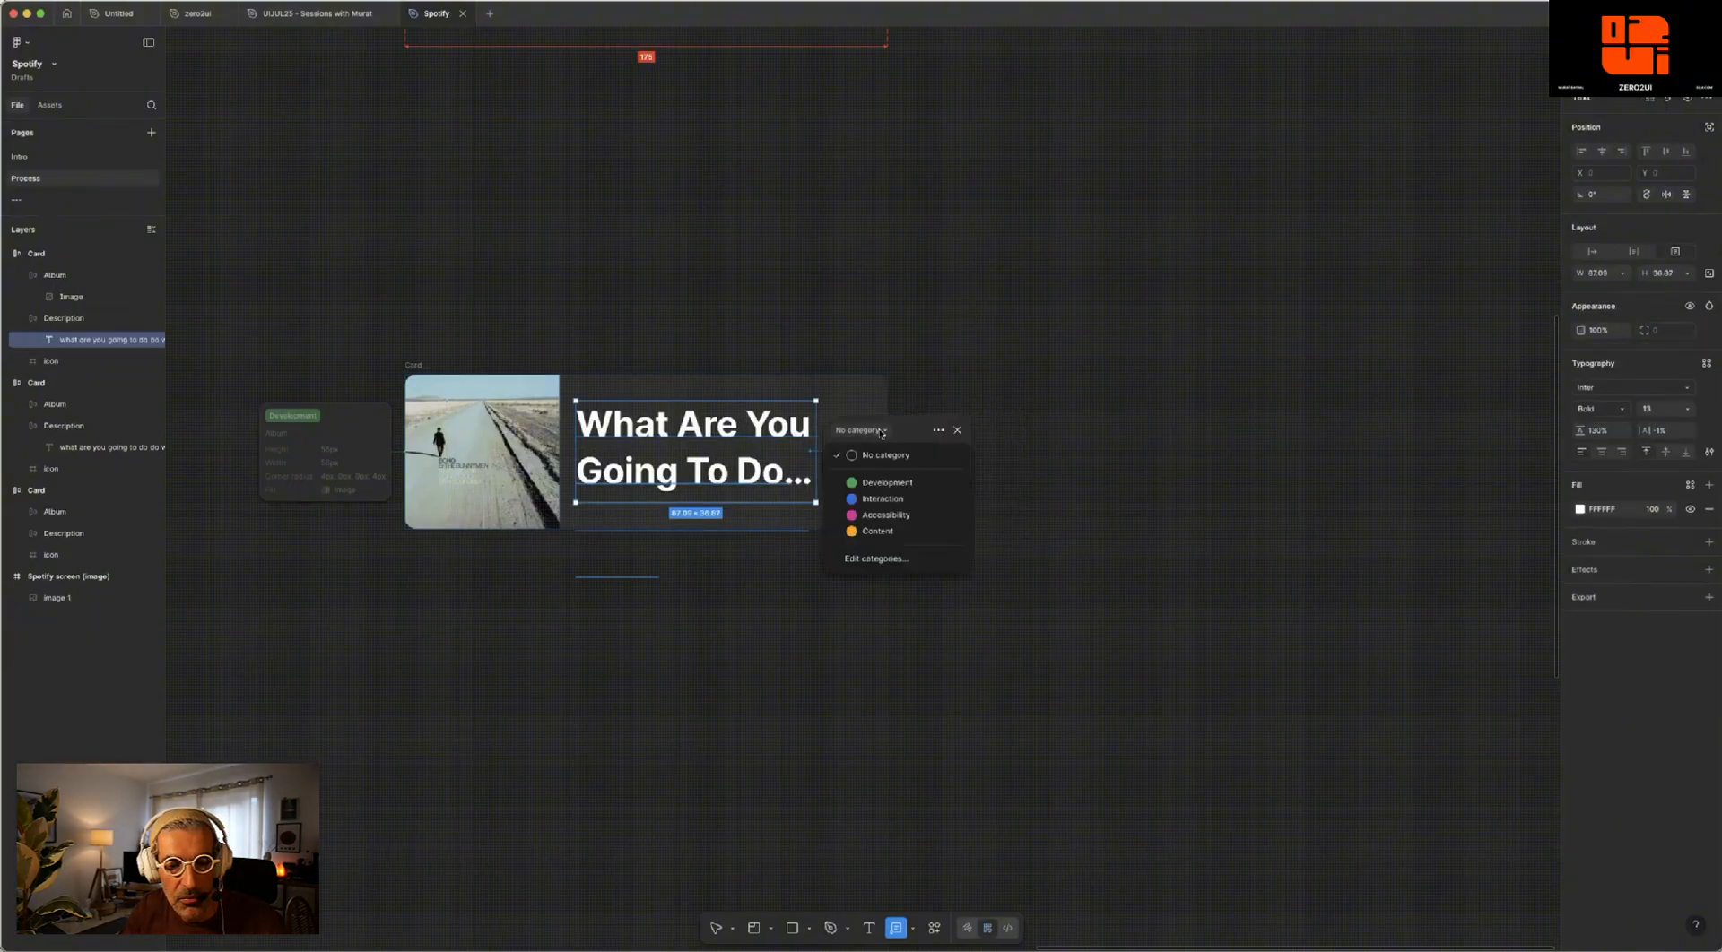
left_click(888, 483)
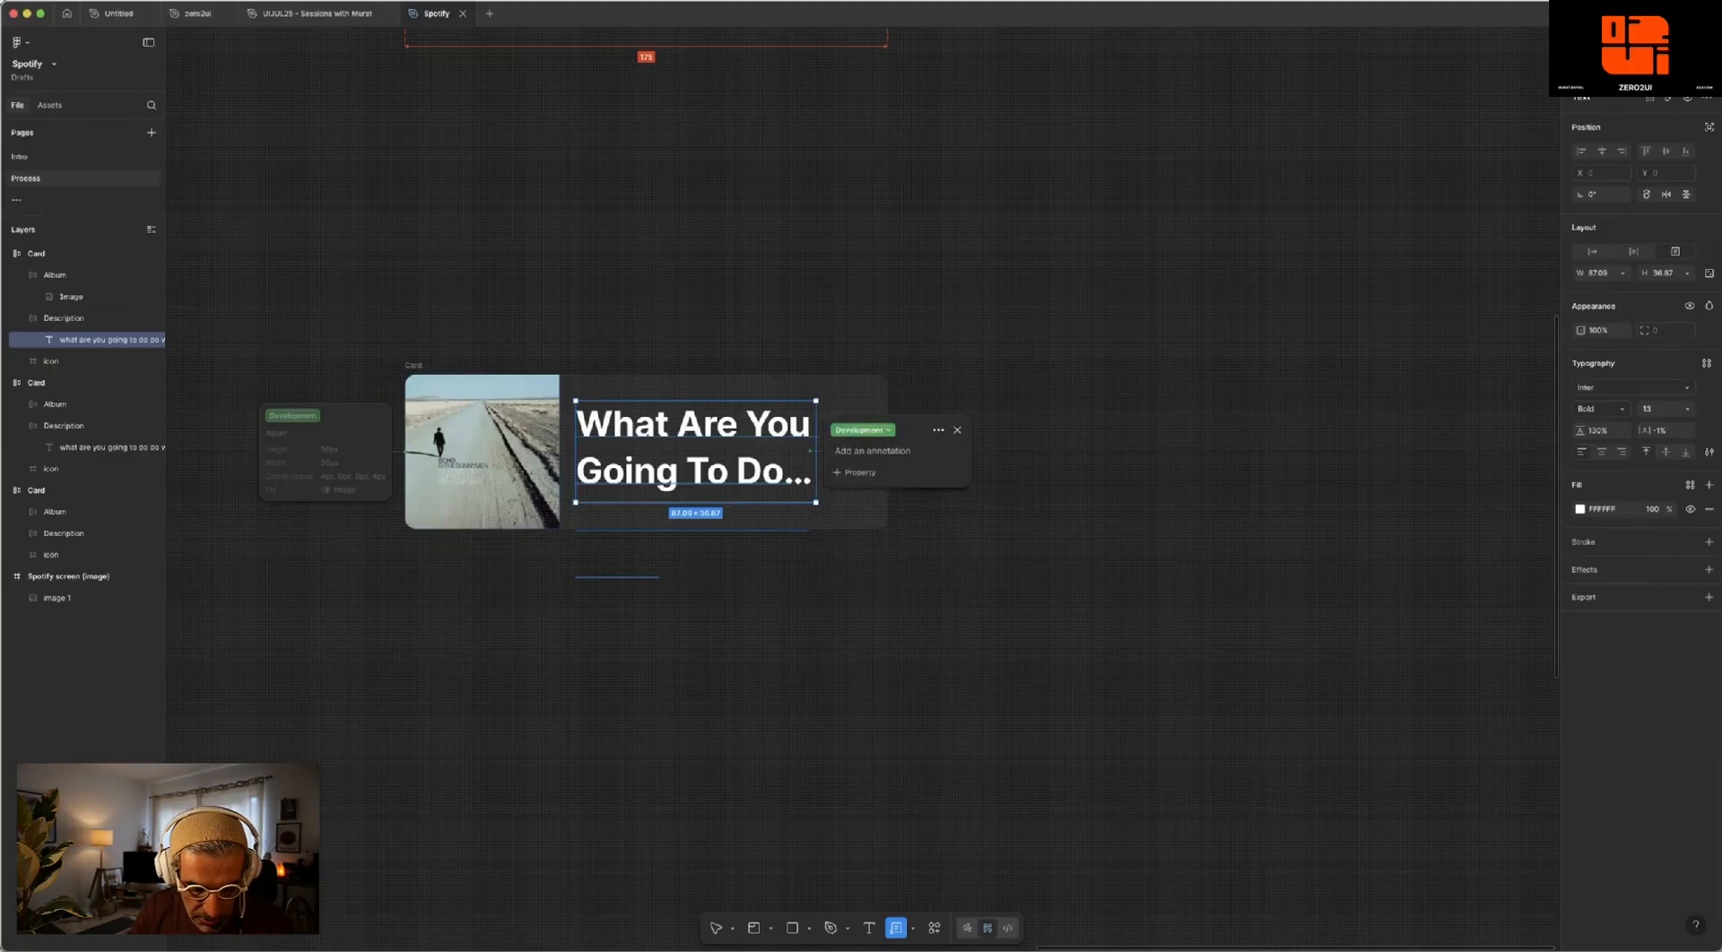
type("Description")
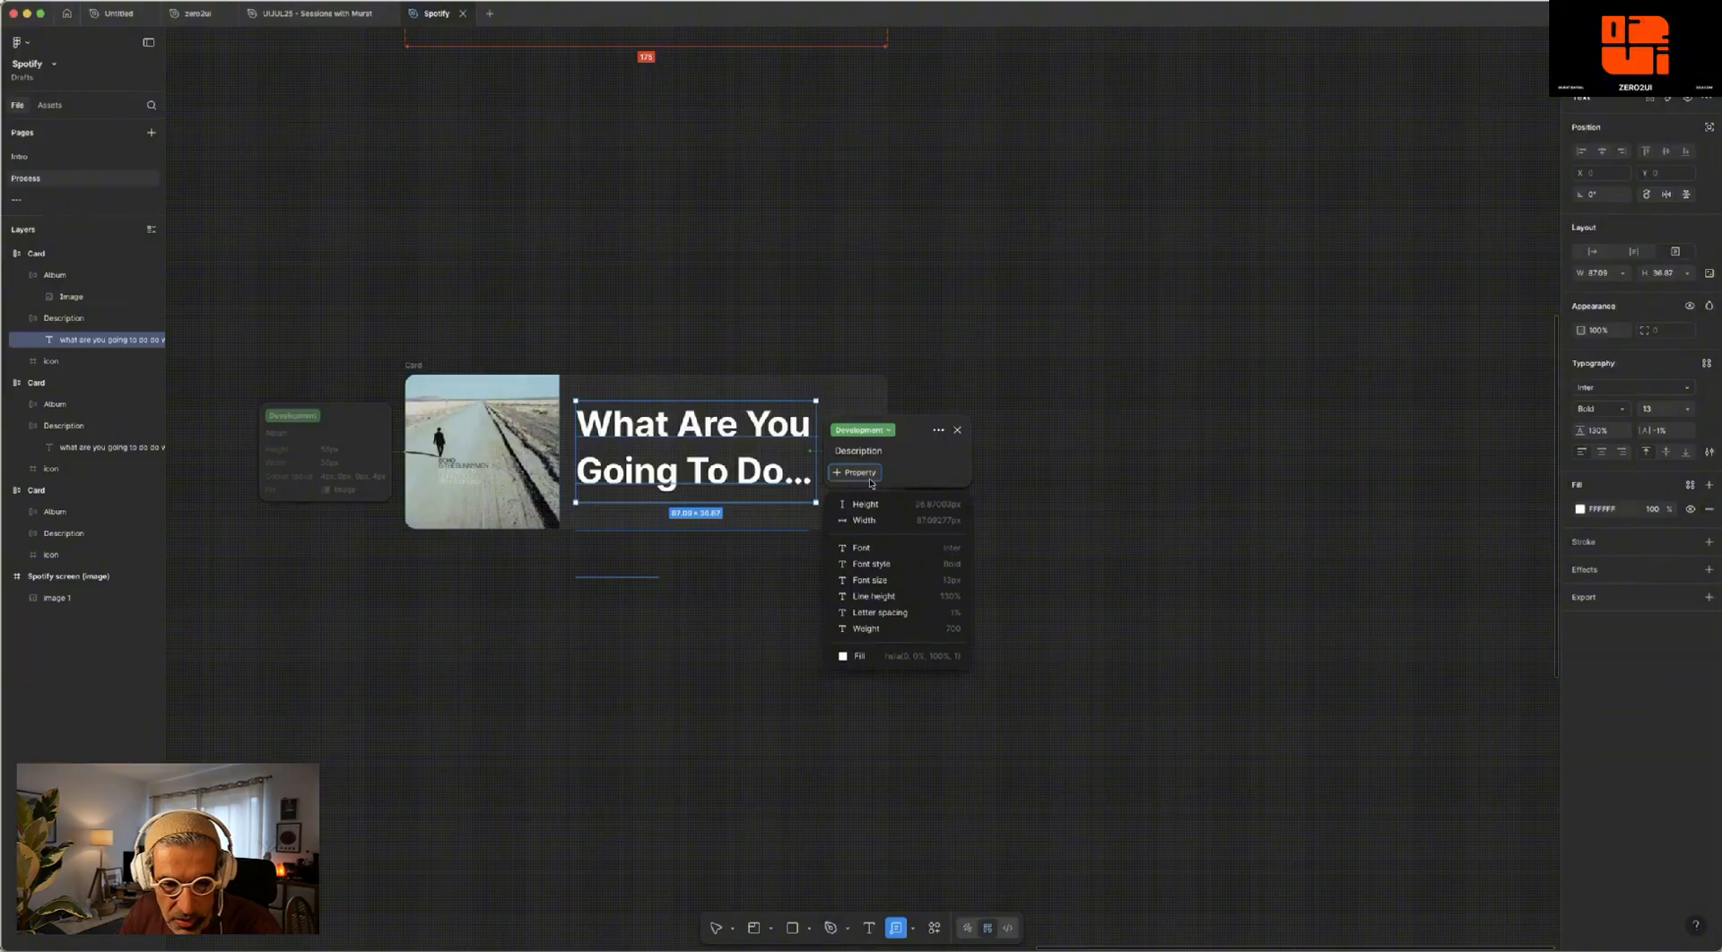
left_click(890, 556)
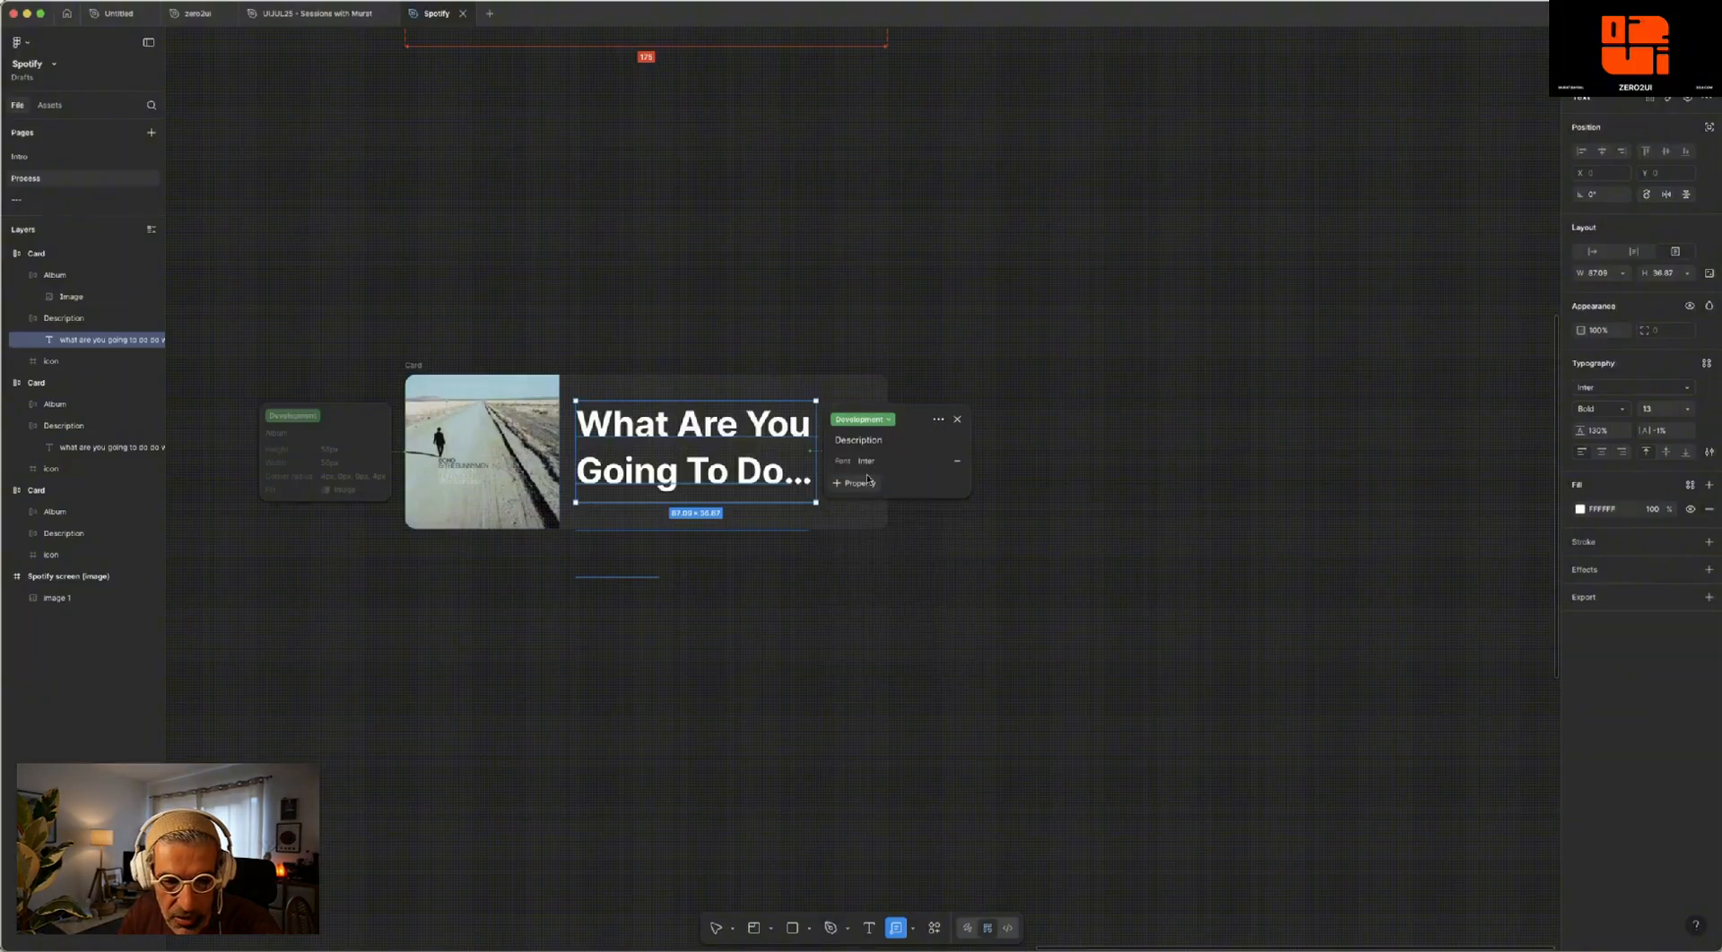
left_click(857, 483)
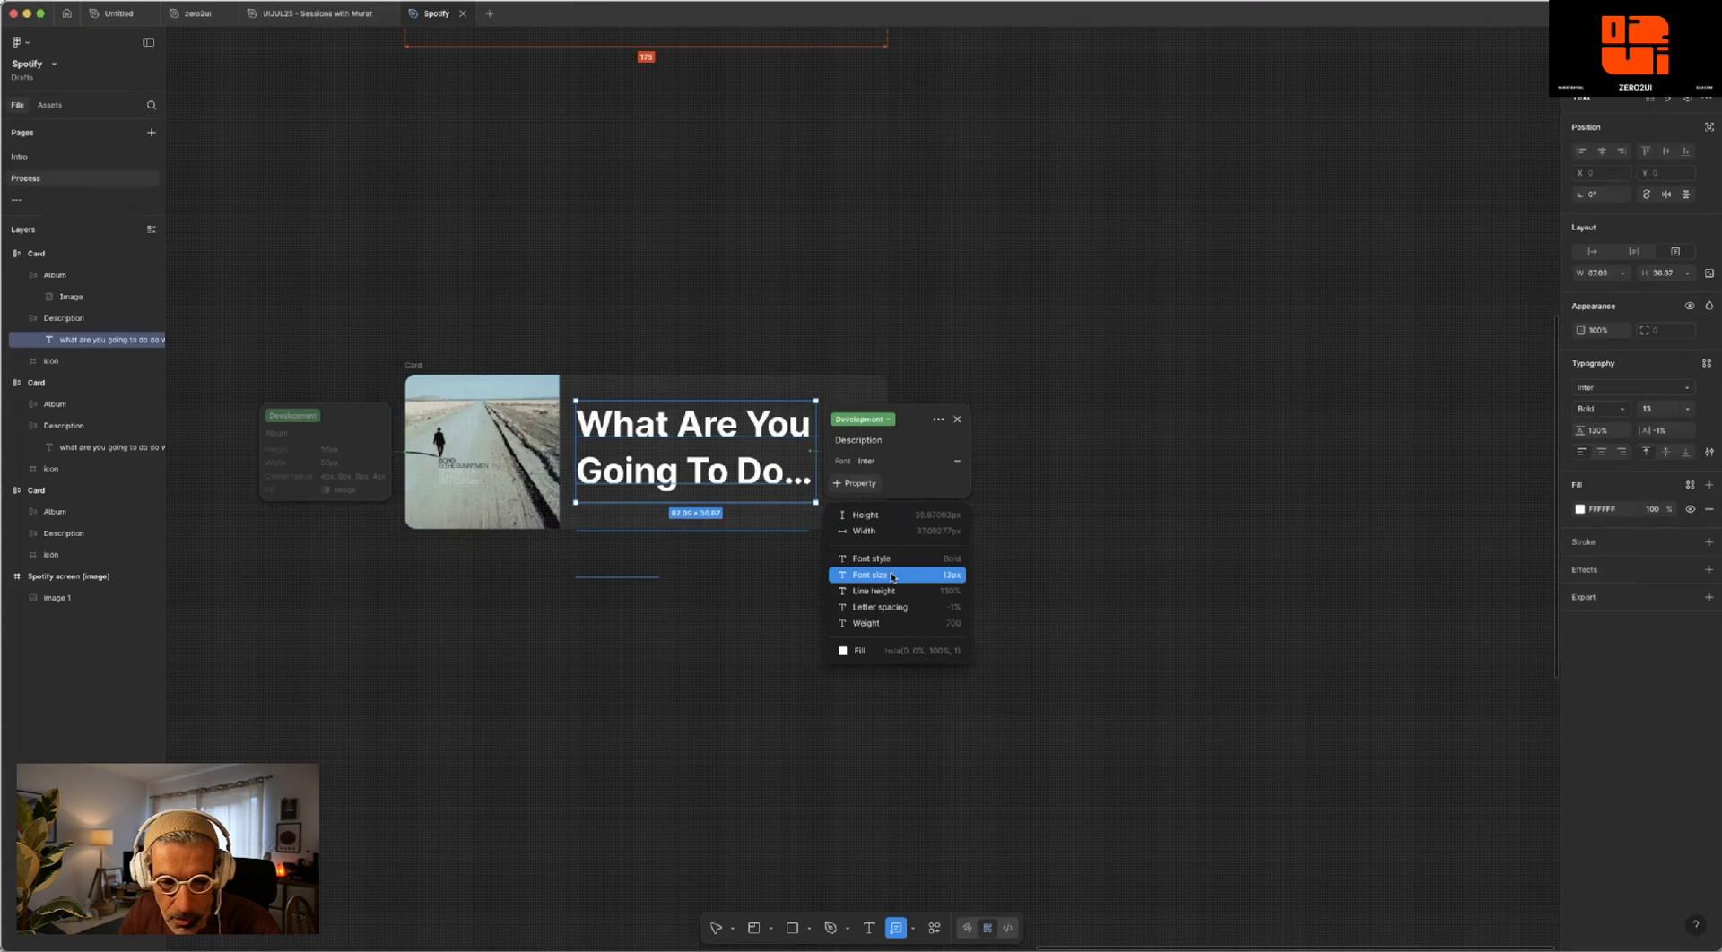
left_click(892, 577)
left_click(857, 491)
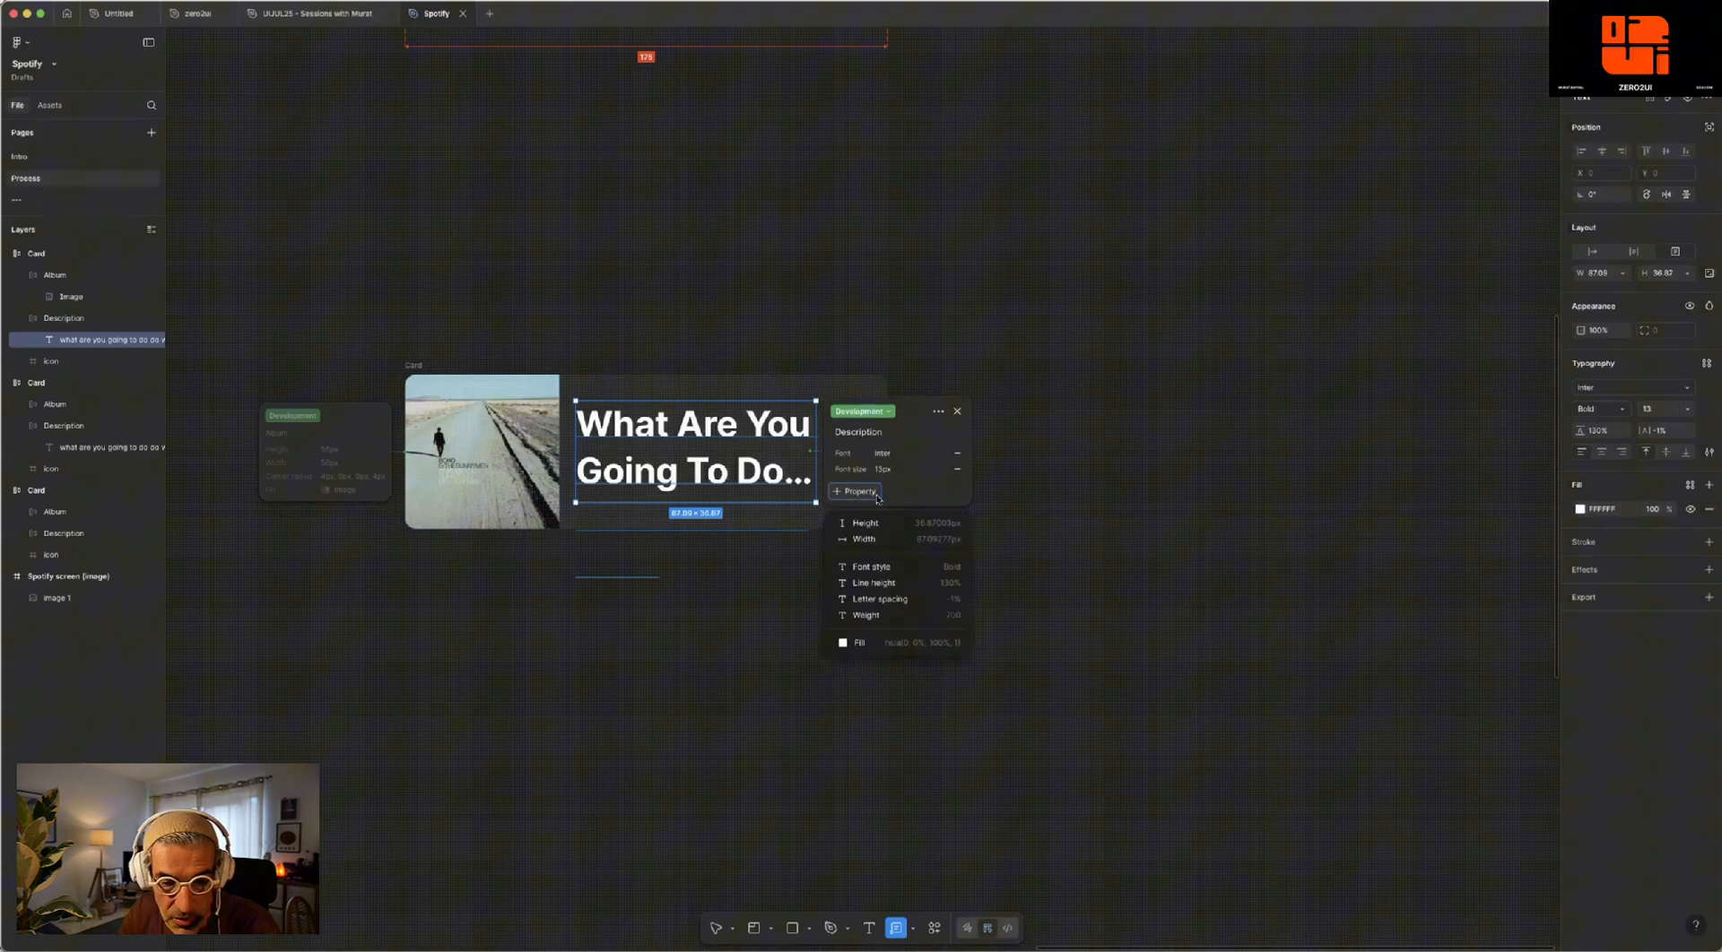
left_click(888, 598)
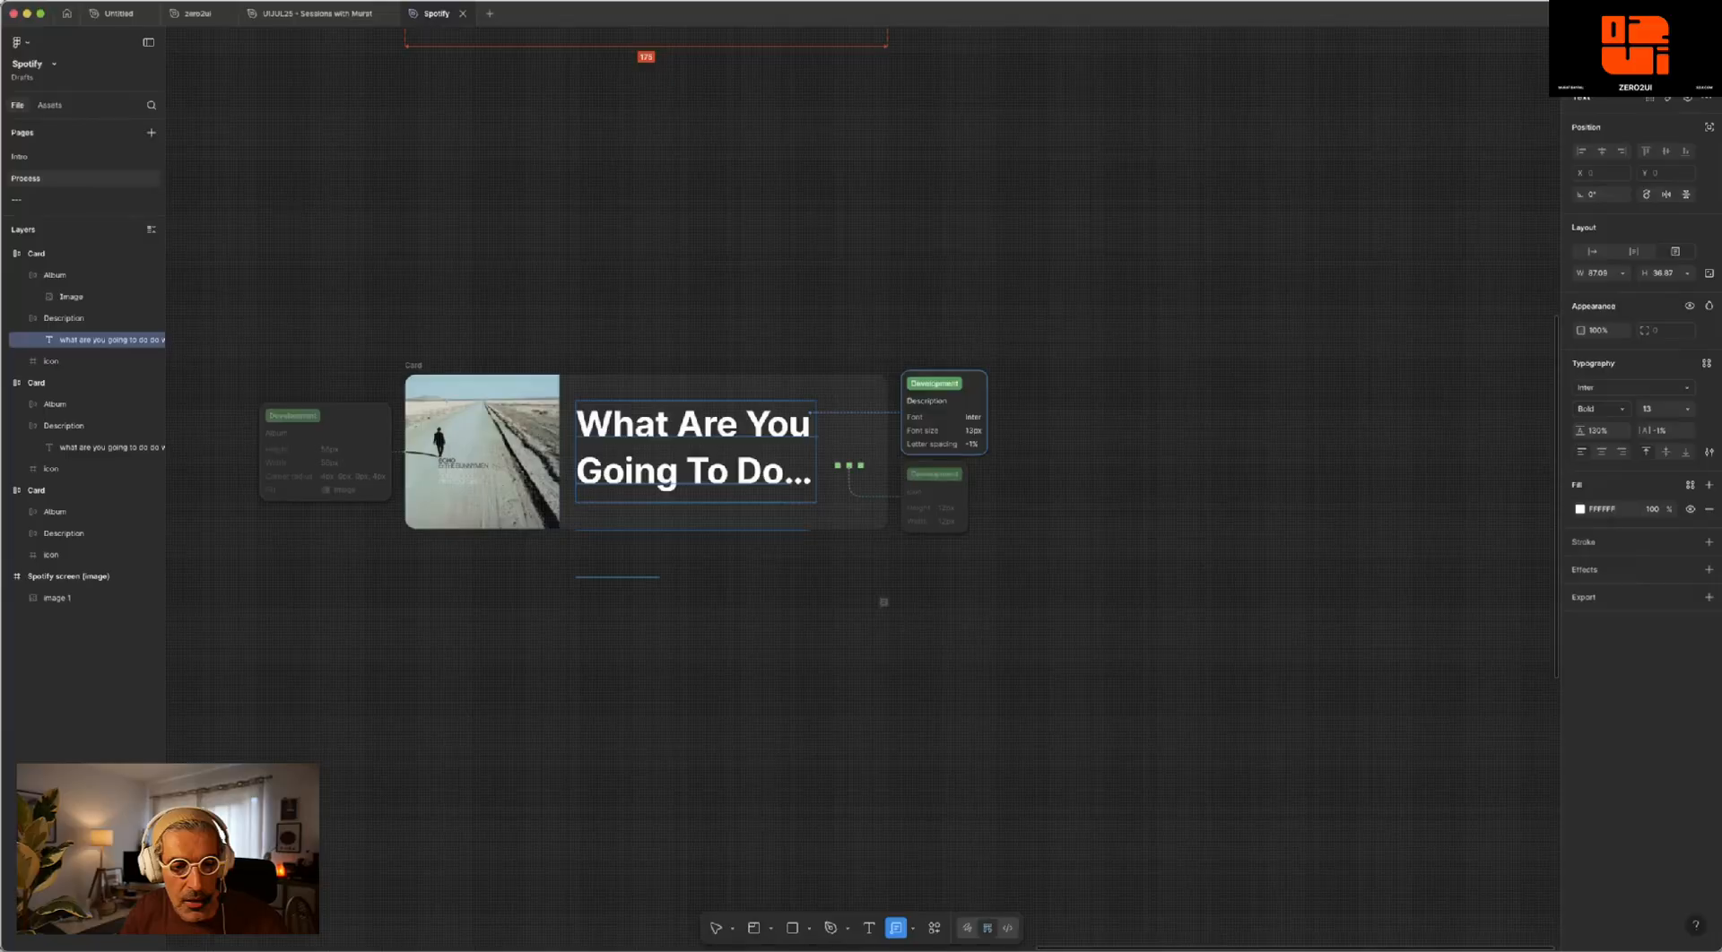
- Add an annotation in the Development category to the lower card's outer frame with the text "Card"
left_click(625, 382)
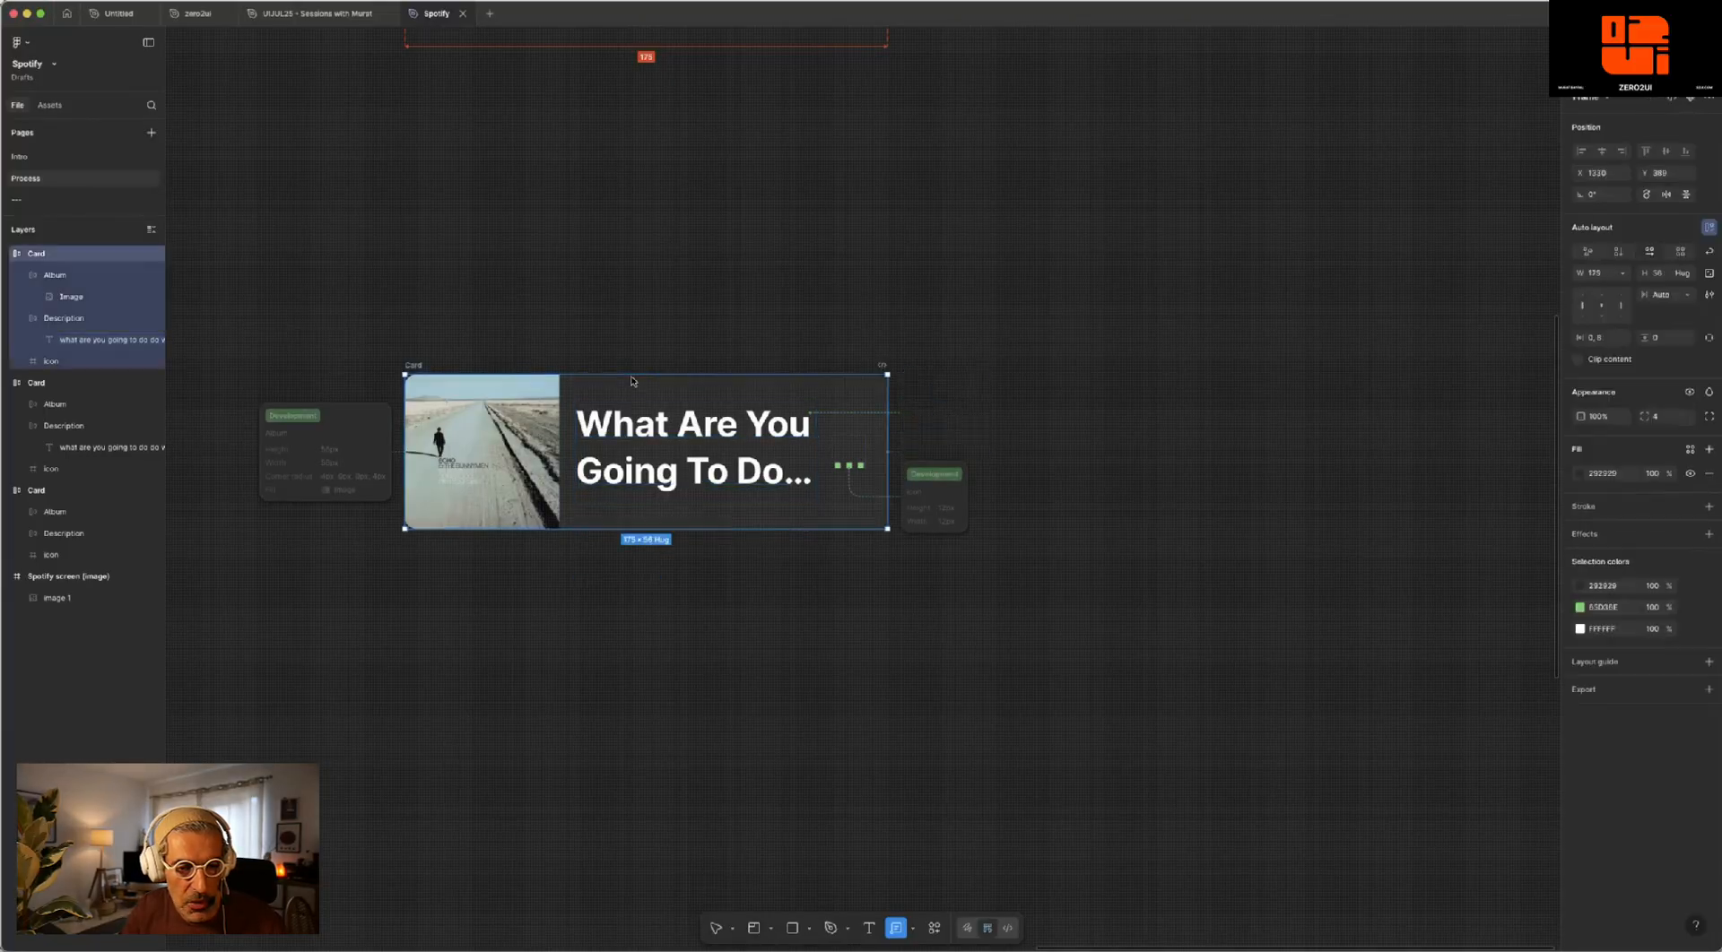
left_click(957, 430)
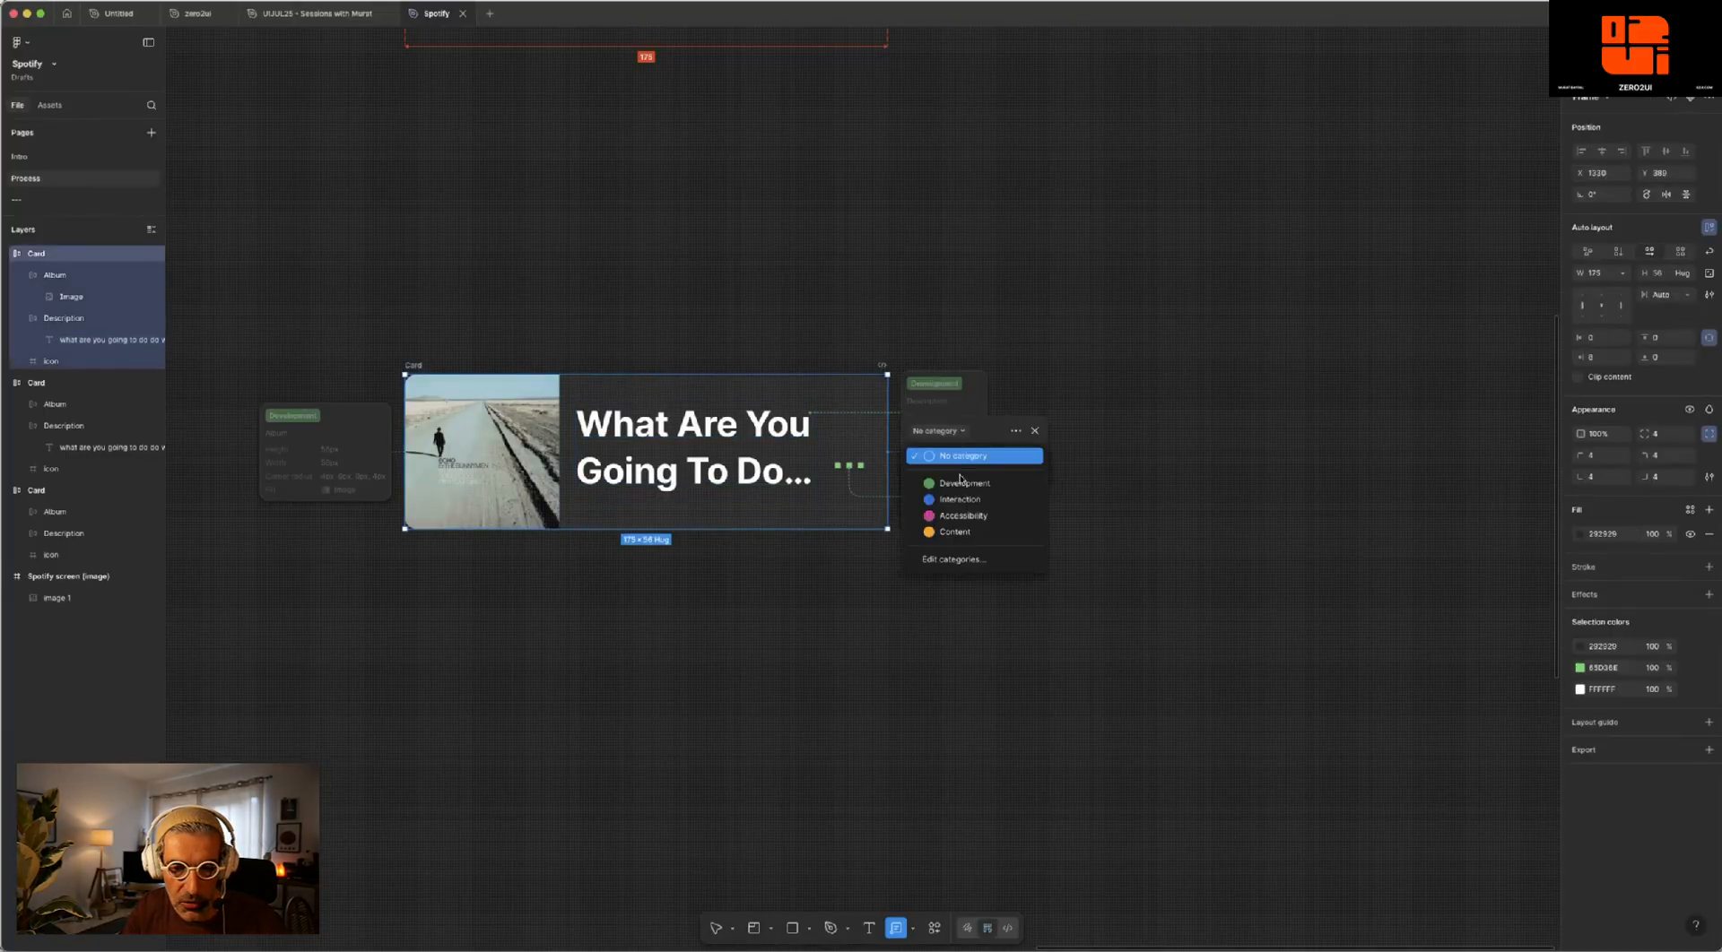
left_click(938, 482)
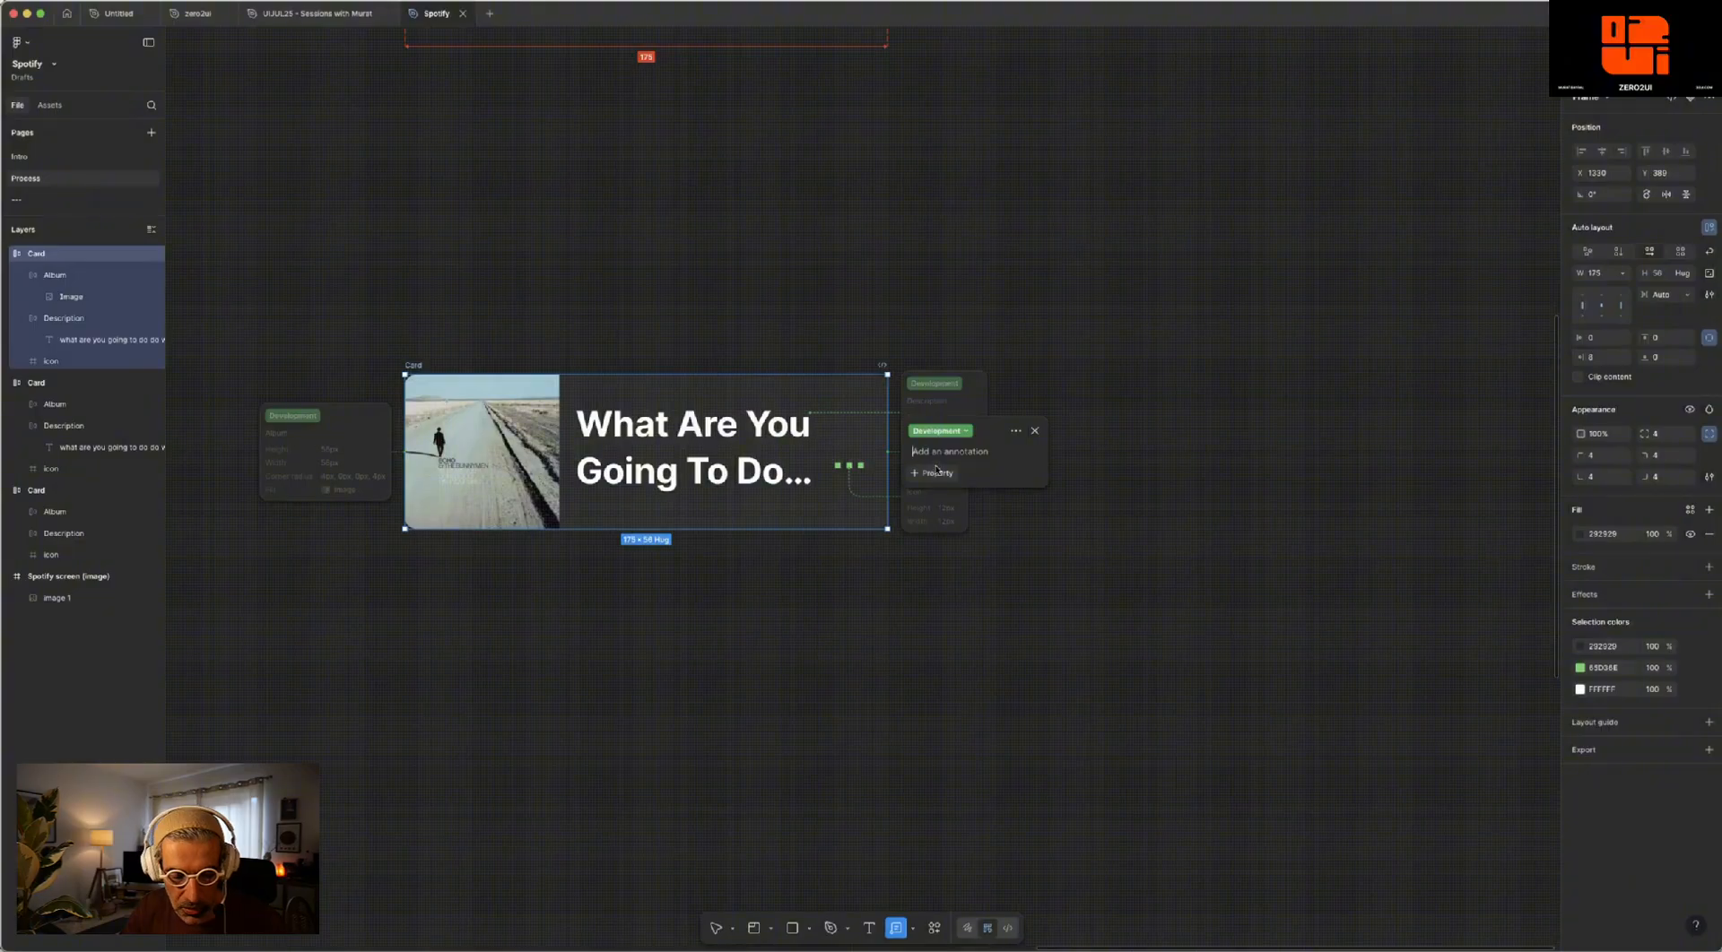
type("Card")
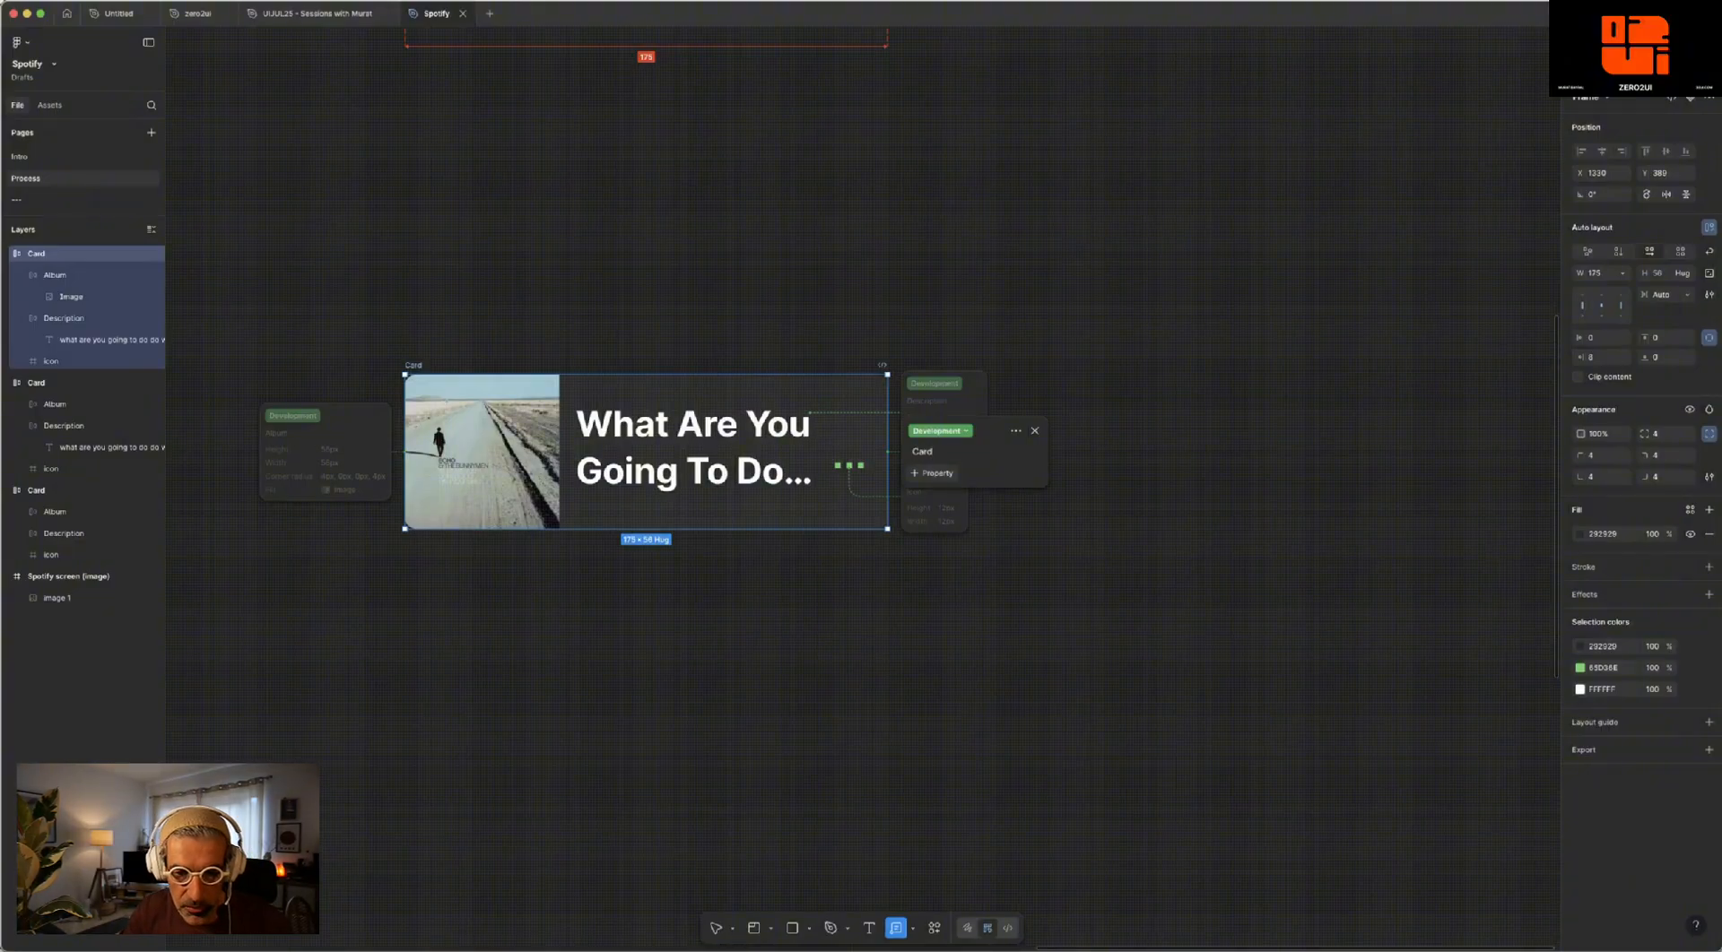
- Include the height, width, corner radius, direction and fill properties in the Card annotation, close it and leave the annotation tool
left_click(940, 474)
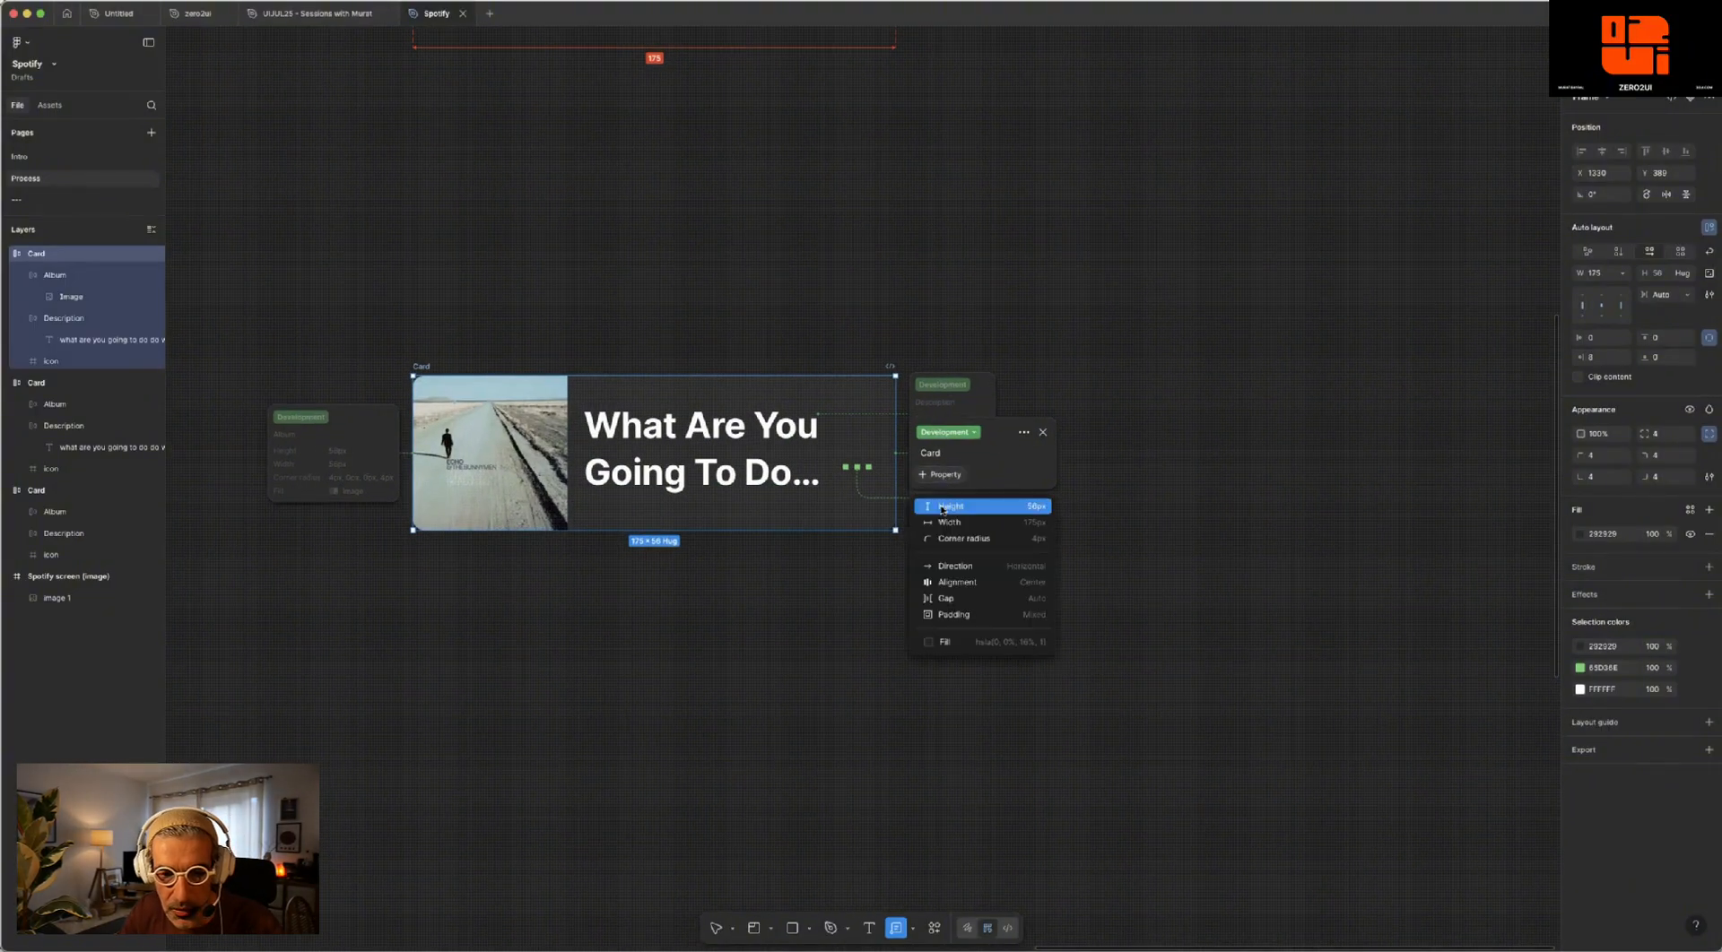
left_click(942, 507)
left_click(940, 486)
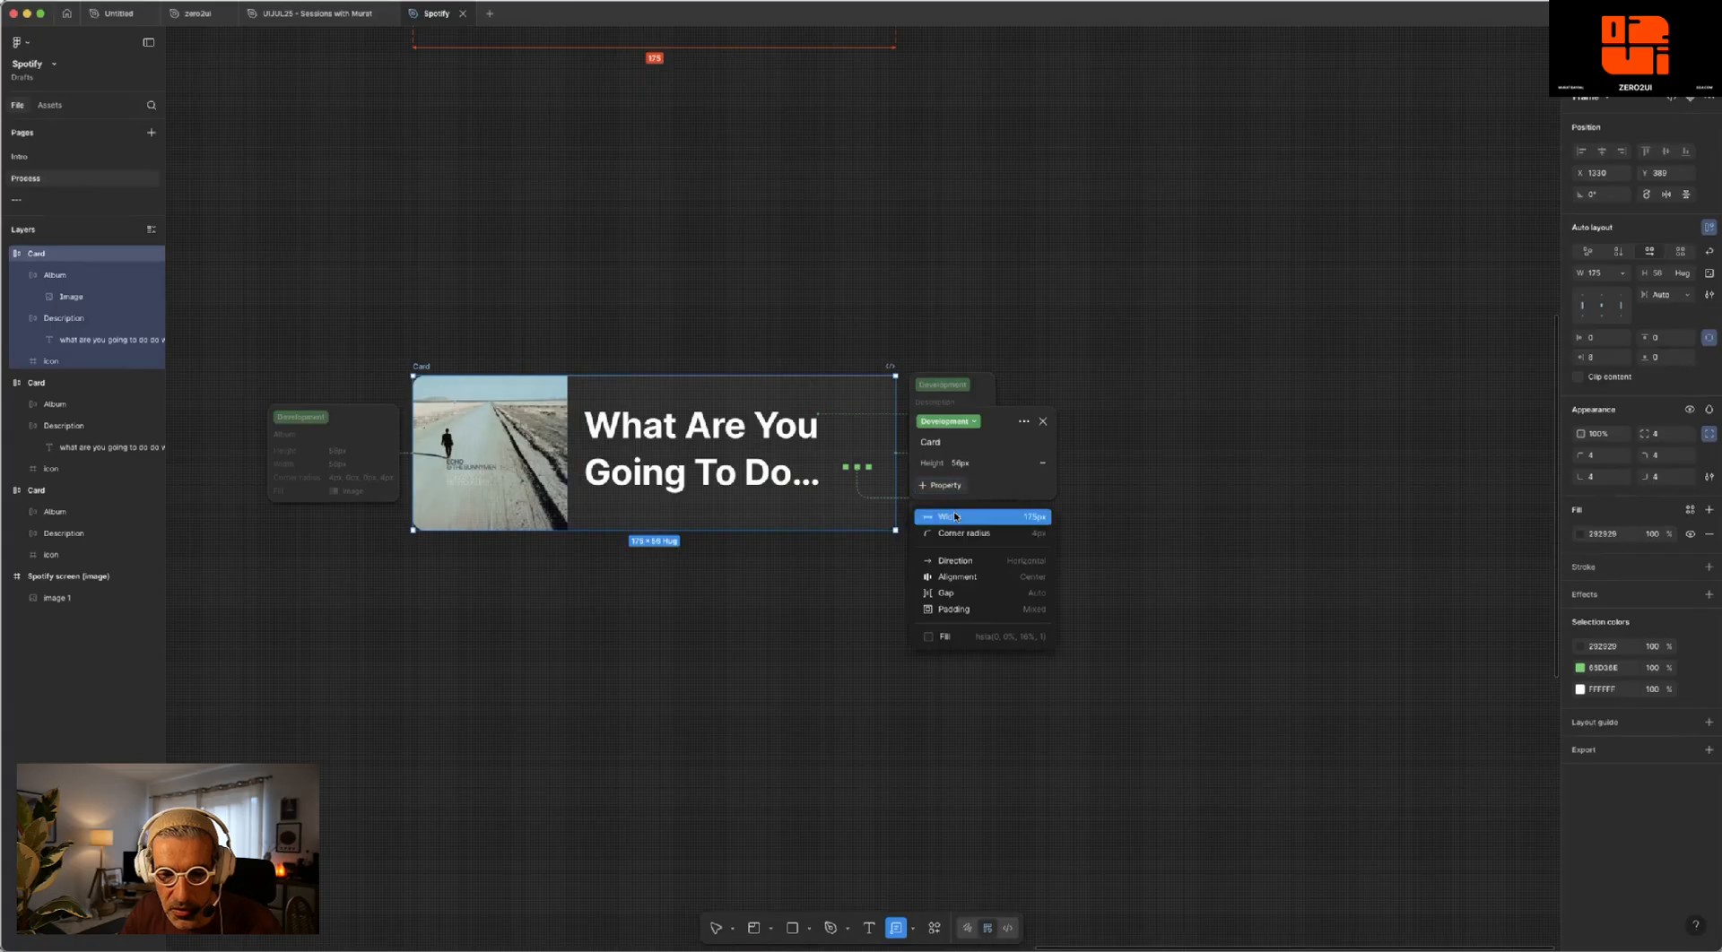
left_click(954, 517)
left_click(956, 495)
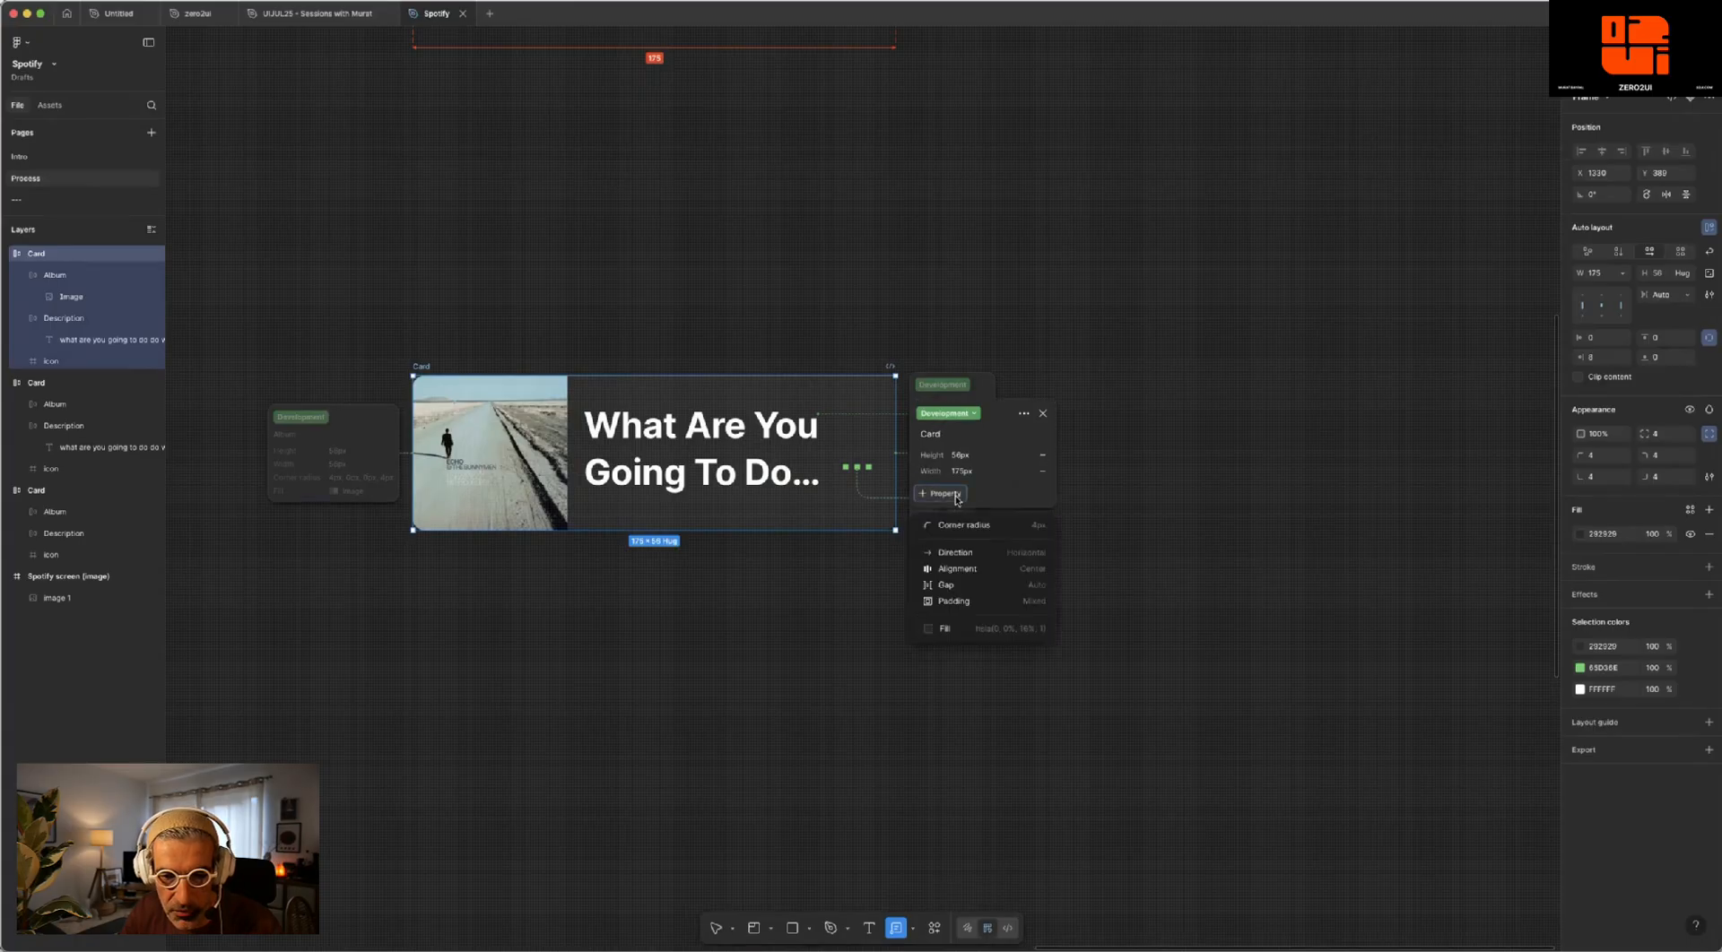
left_click(964, 525)
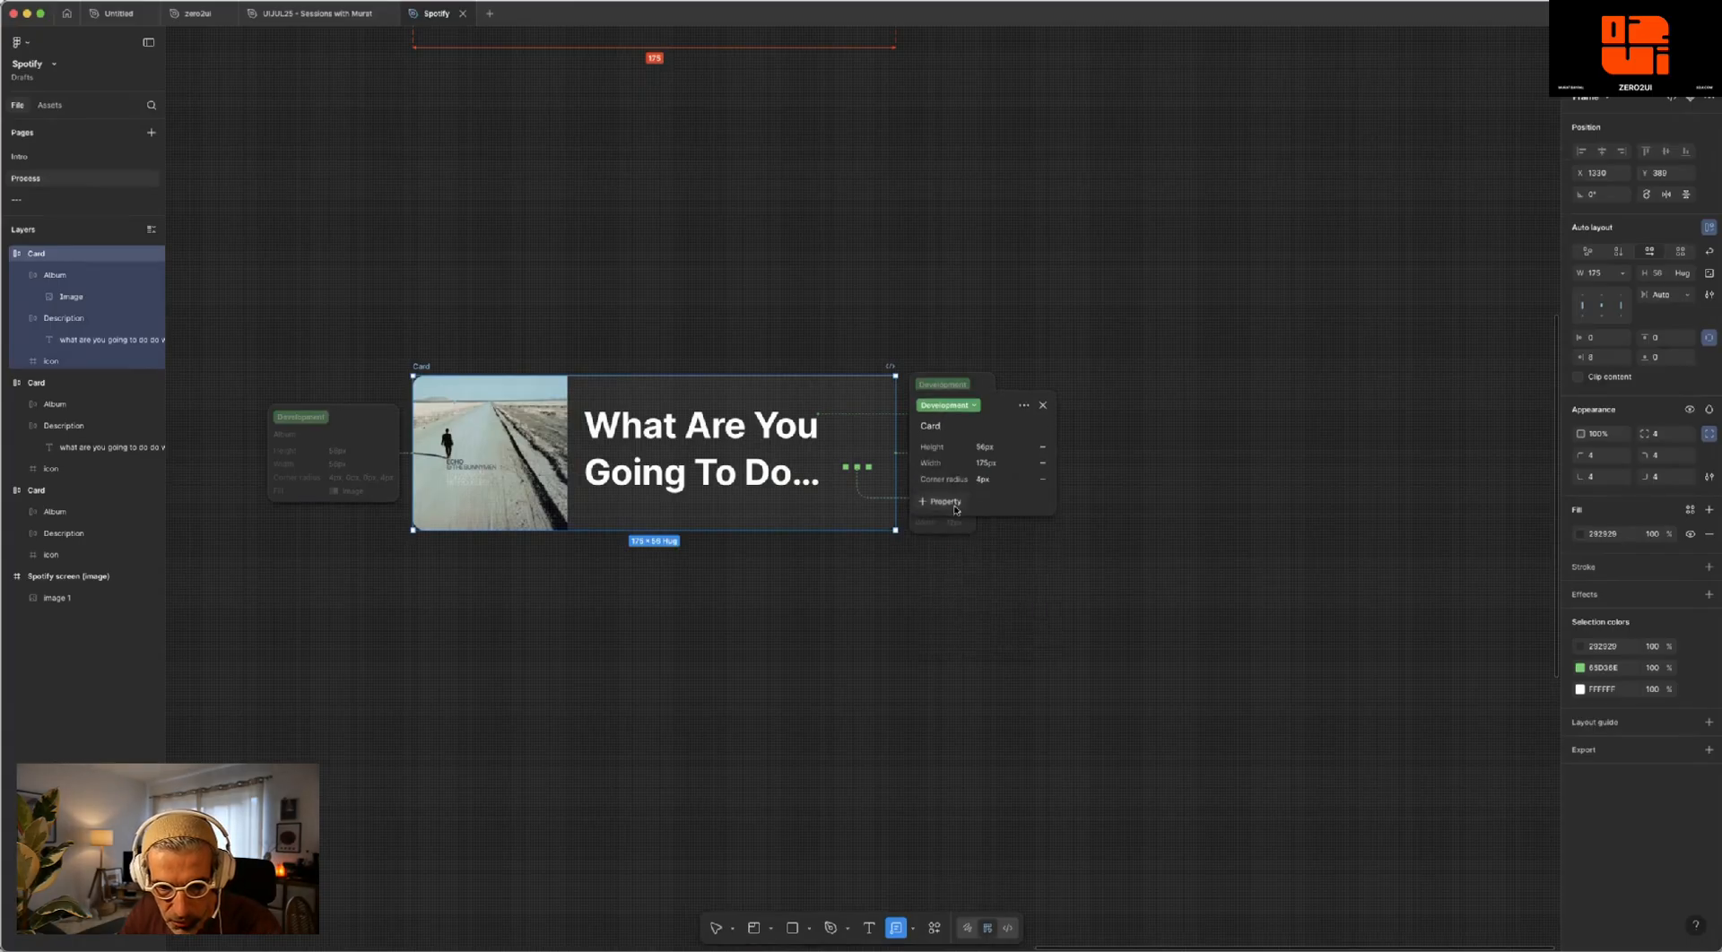
left_click(954, 503)
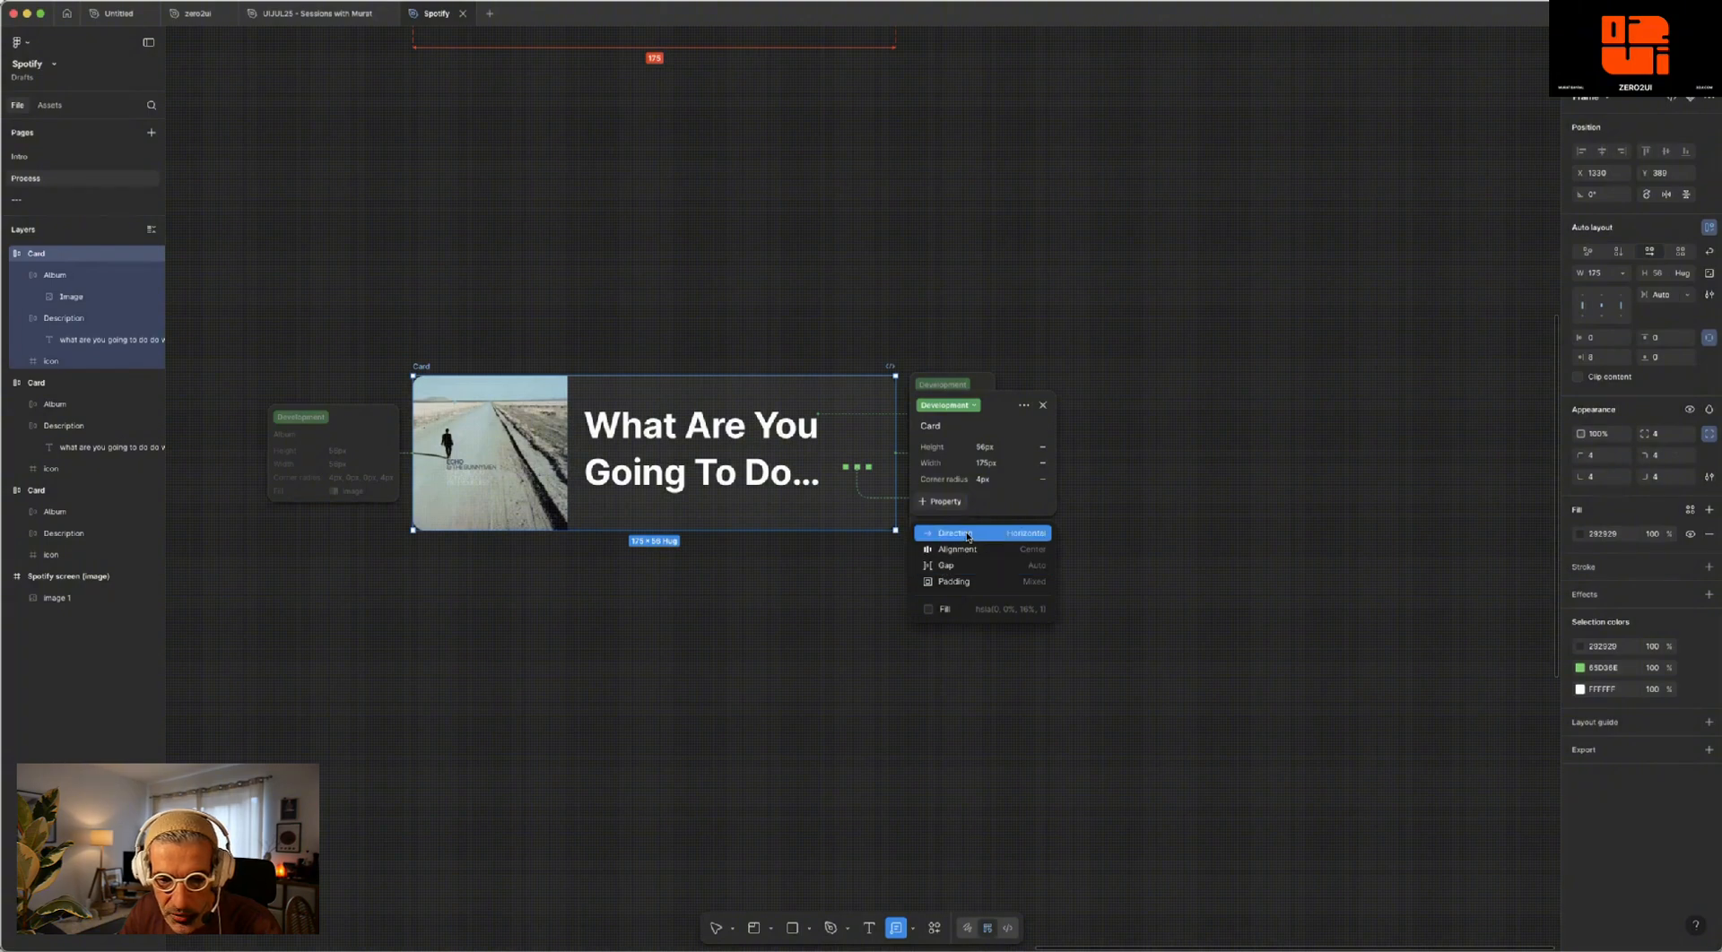
left_click(969, 537)
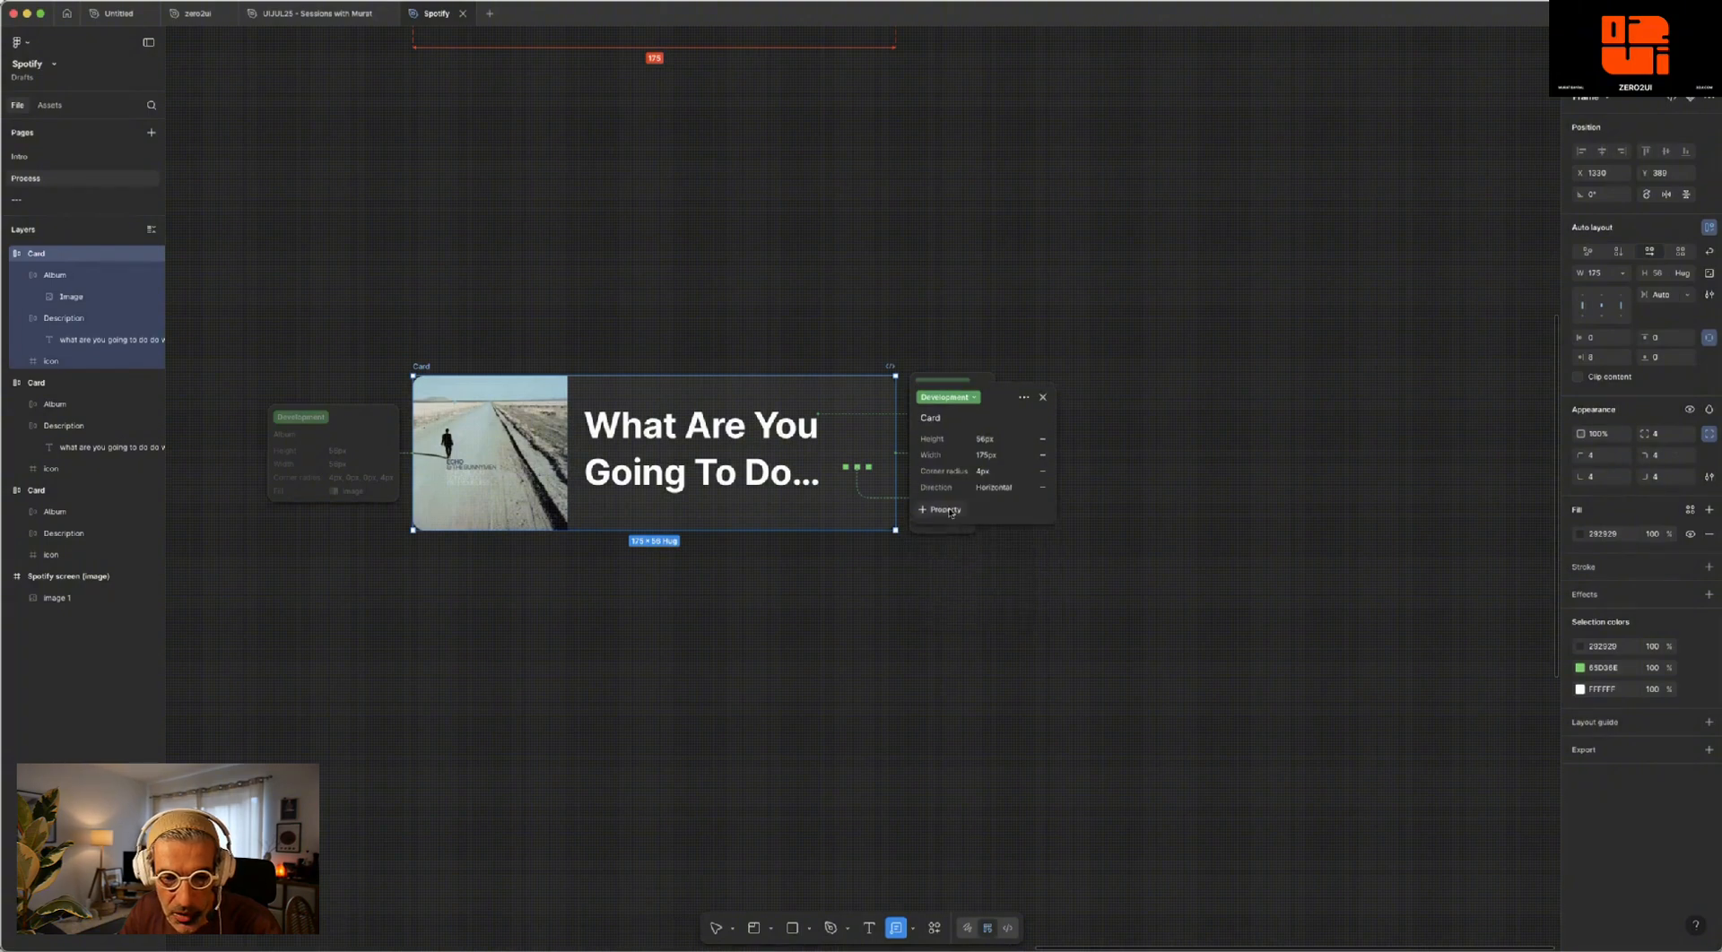
left_click(943, 510)
left_click(978, 602)
left_click(1196, 340)
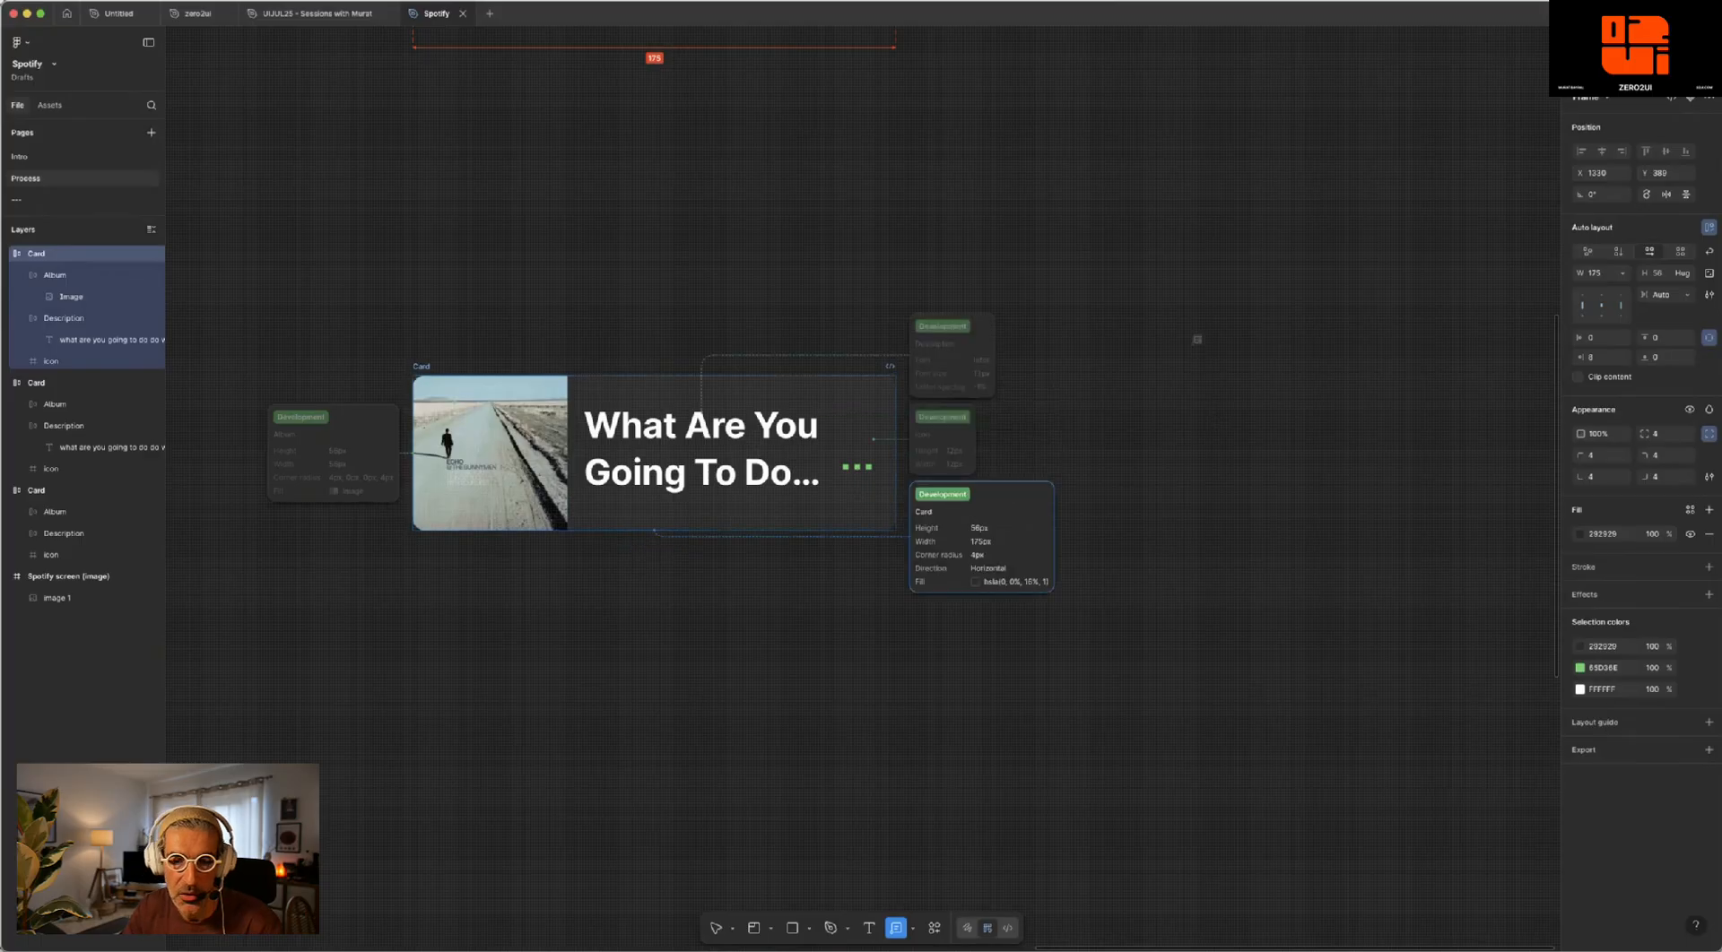
left_click(1197, 334)
scroll(778, 277, "left", 3)
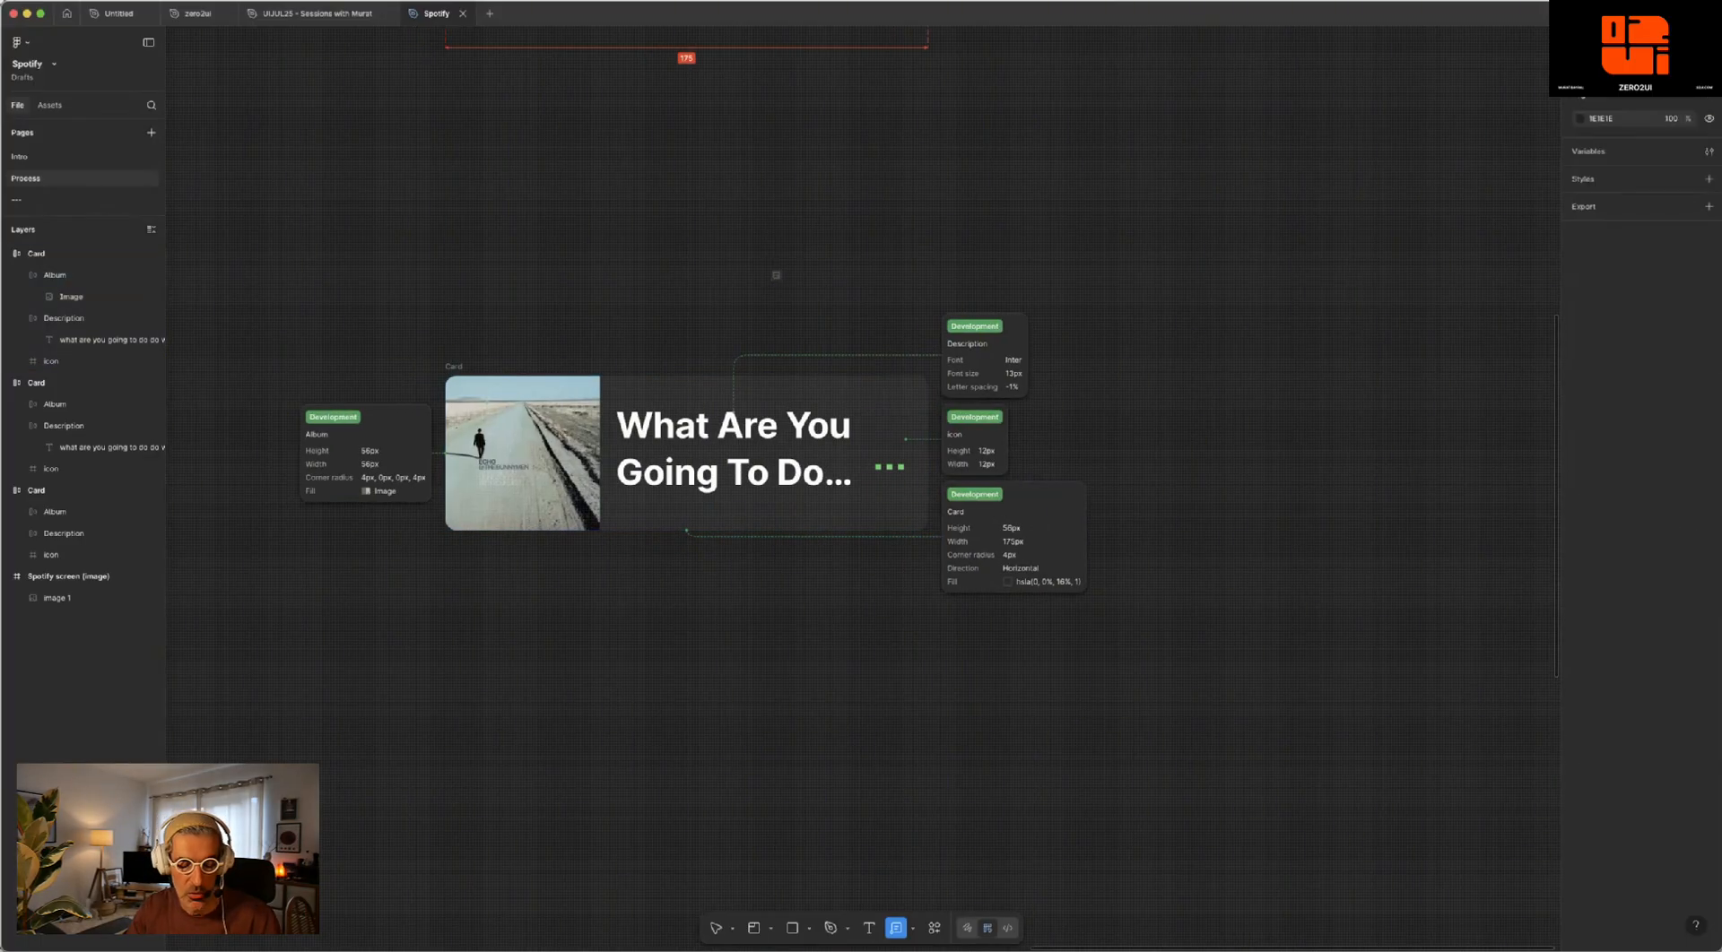
key("Escape")
- Draw a section about 333 × 154 enclosing the lower card and all of its annotations
scroll(753, 269, "left", 3)
left_click(771, 928)
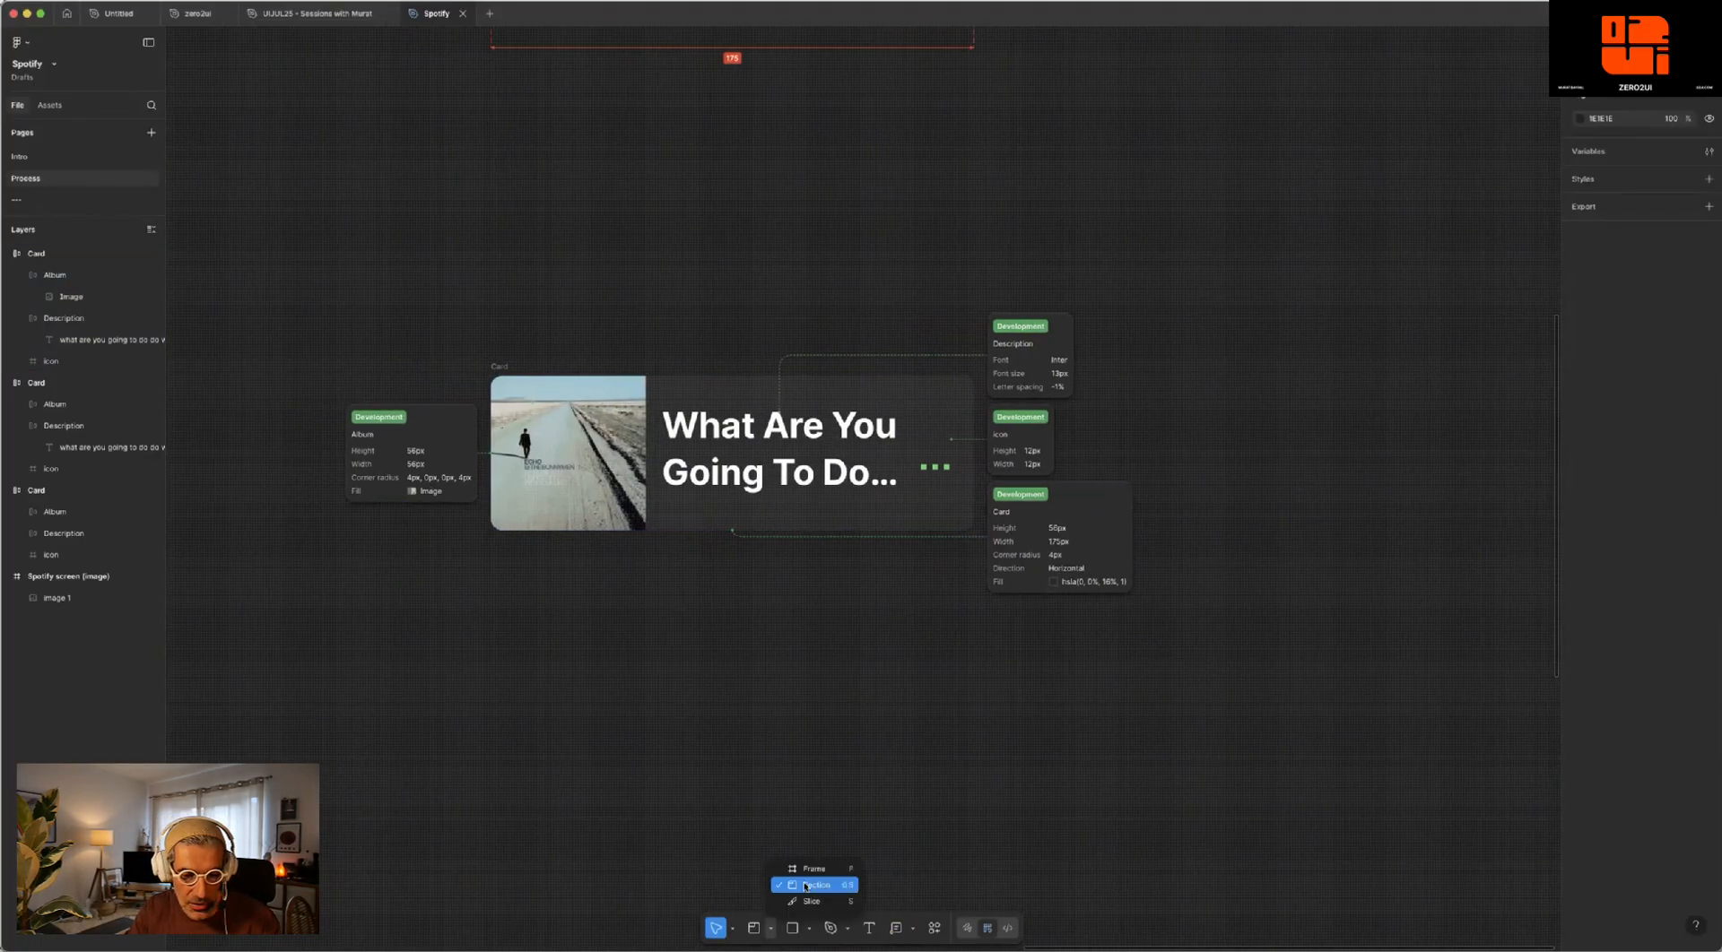
left_click(805, 886)
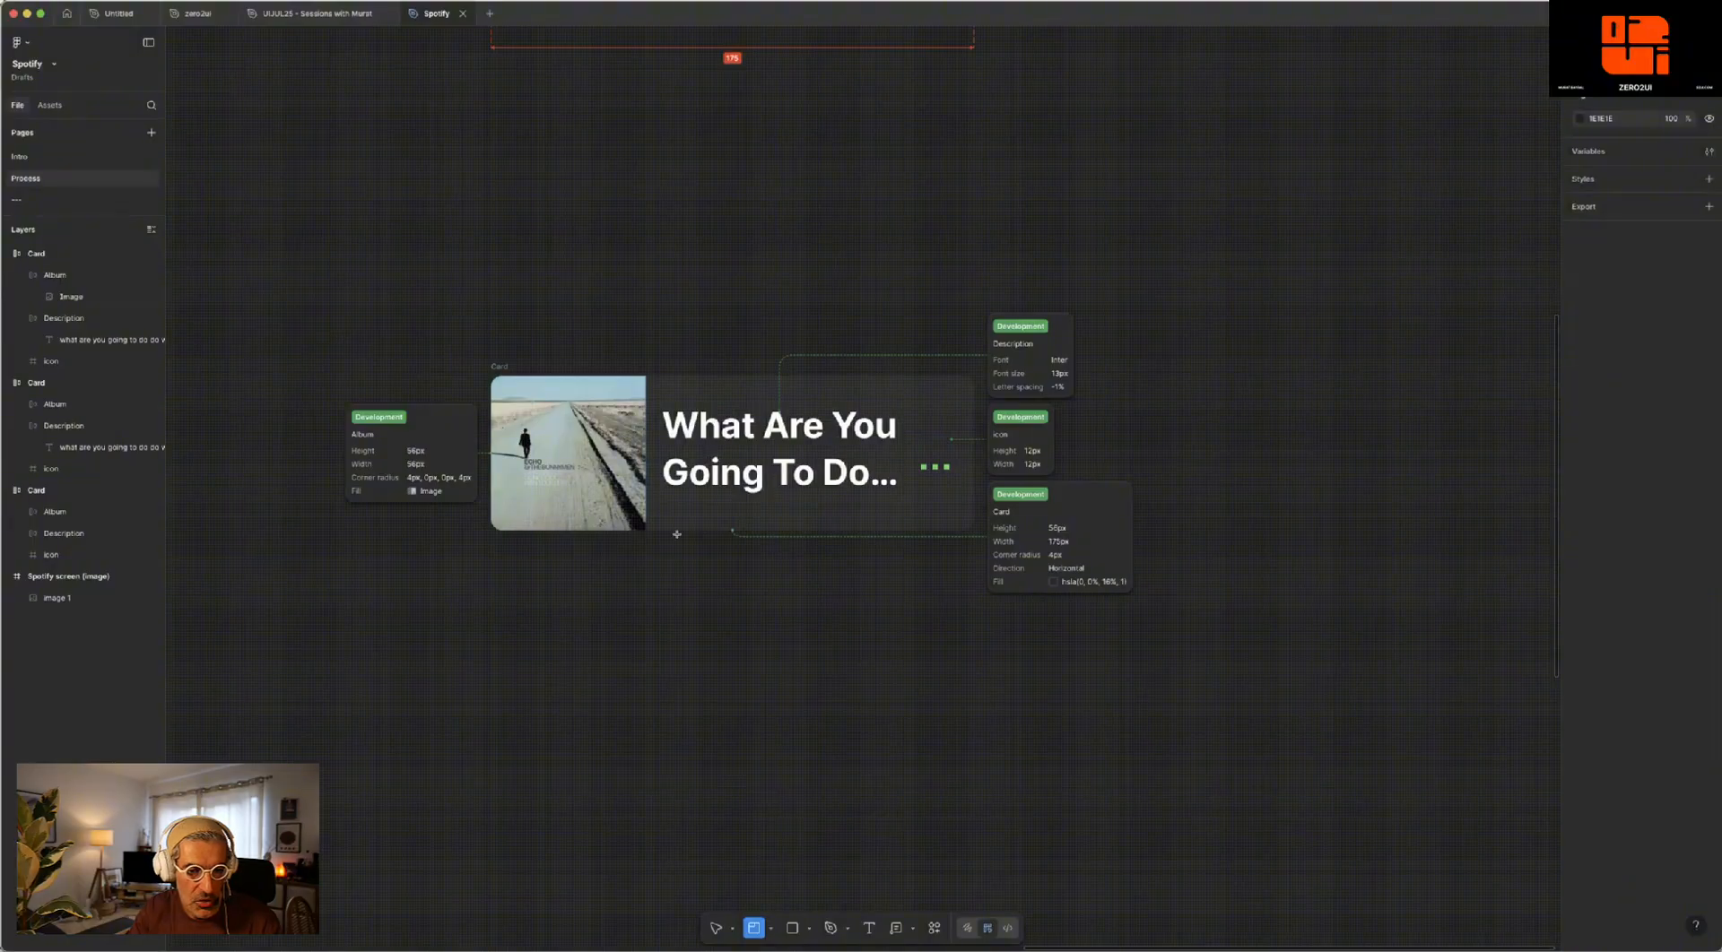
left_click_drag(295, 258, 1213, 682)
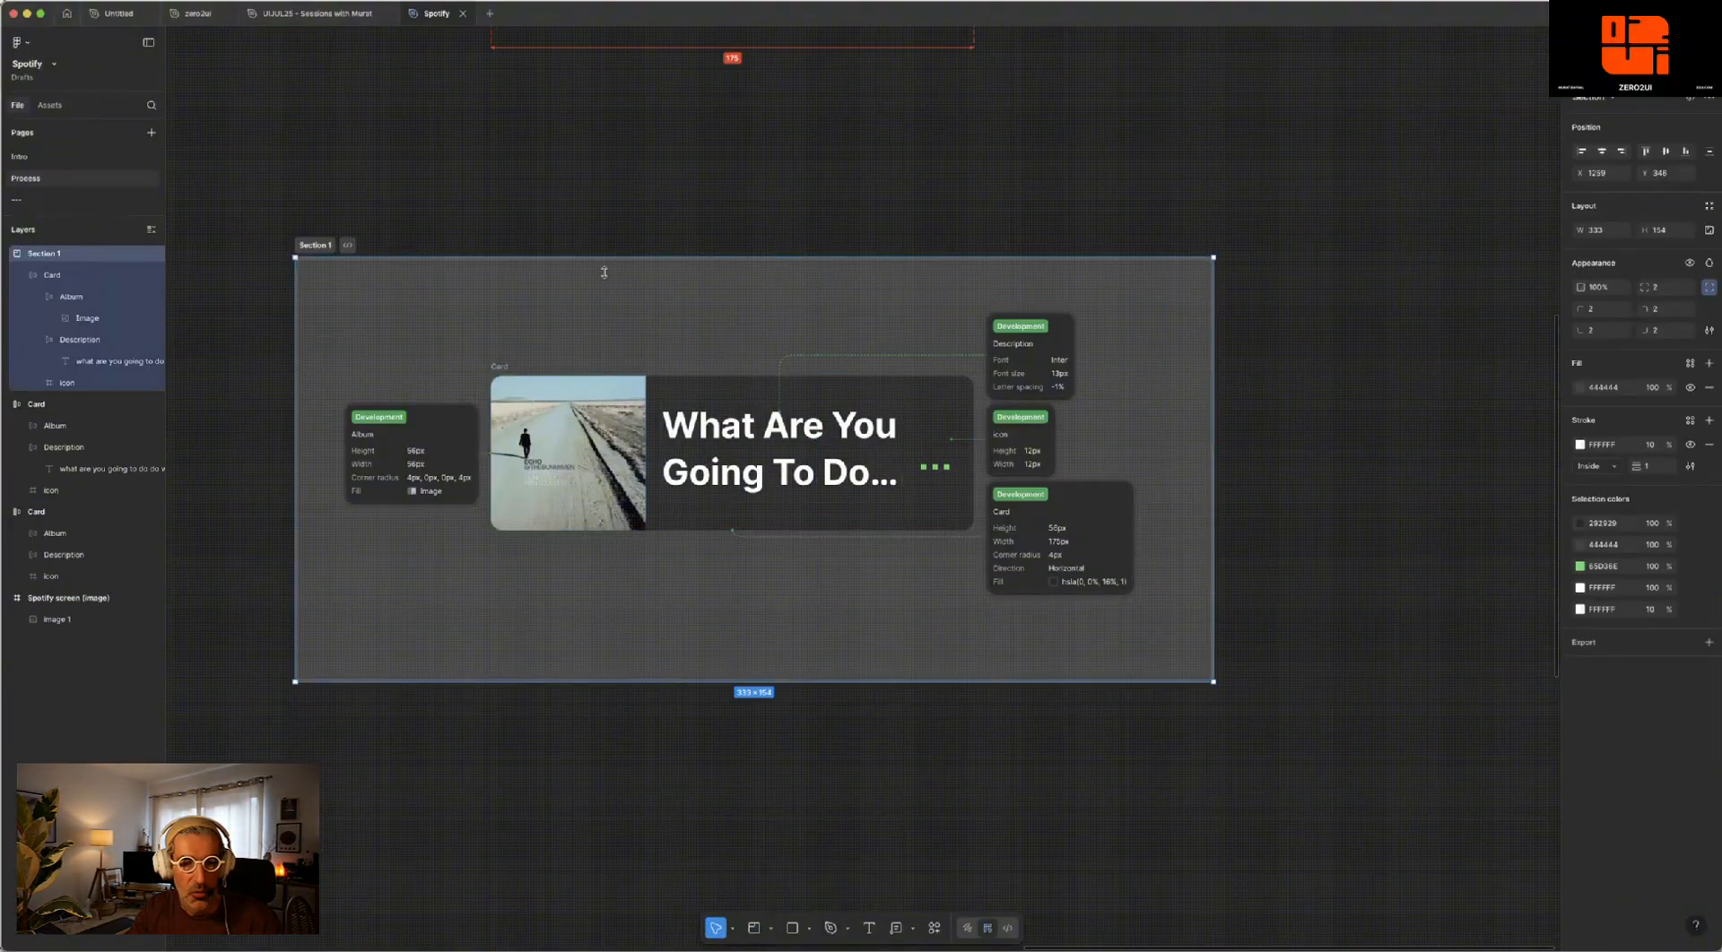
- Set the new section's fill to white (FFFFFF) and rename the section "Spotify card"
left_click(1580, 388)
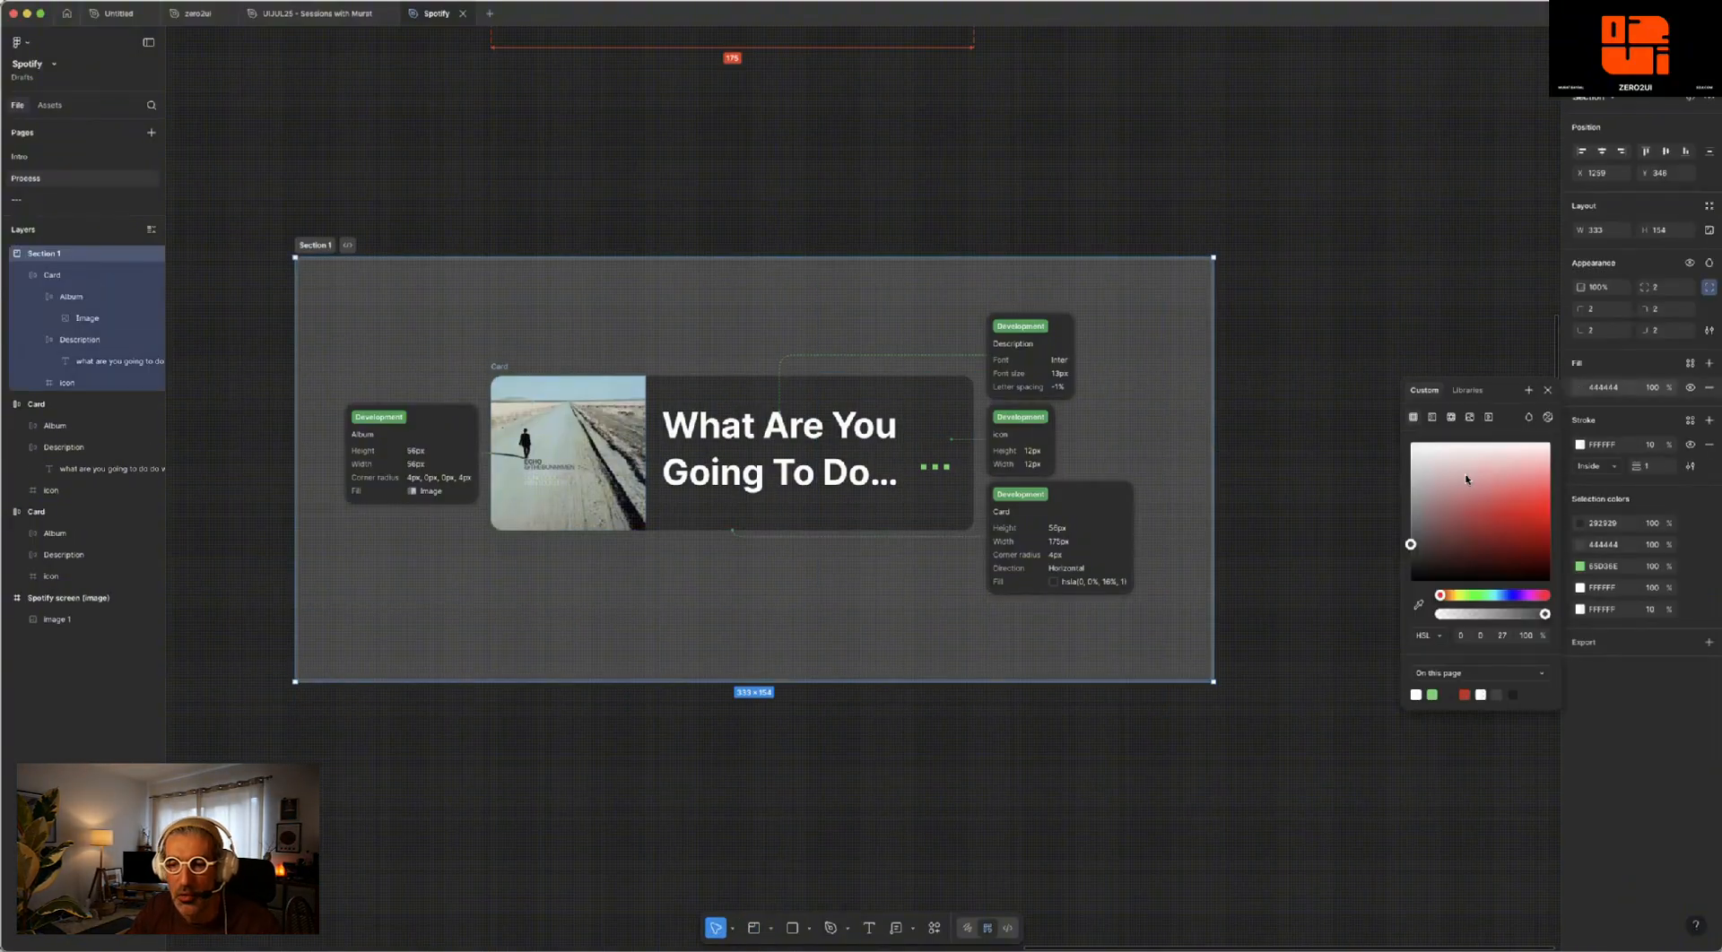
left_click_drag(1463, 483, 1345, 445)
left_click(898, 117)
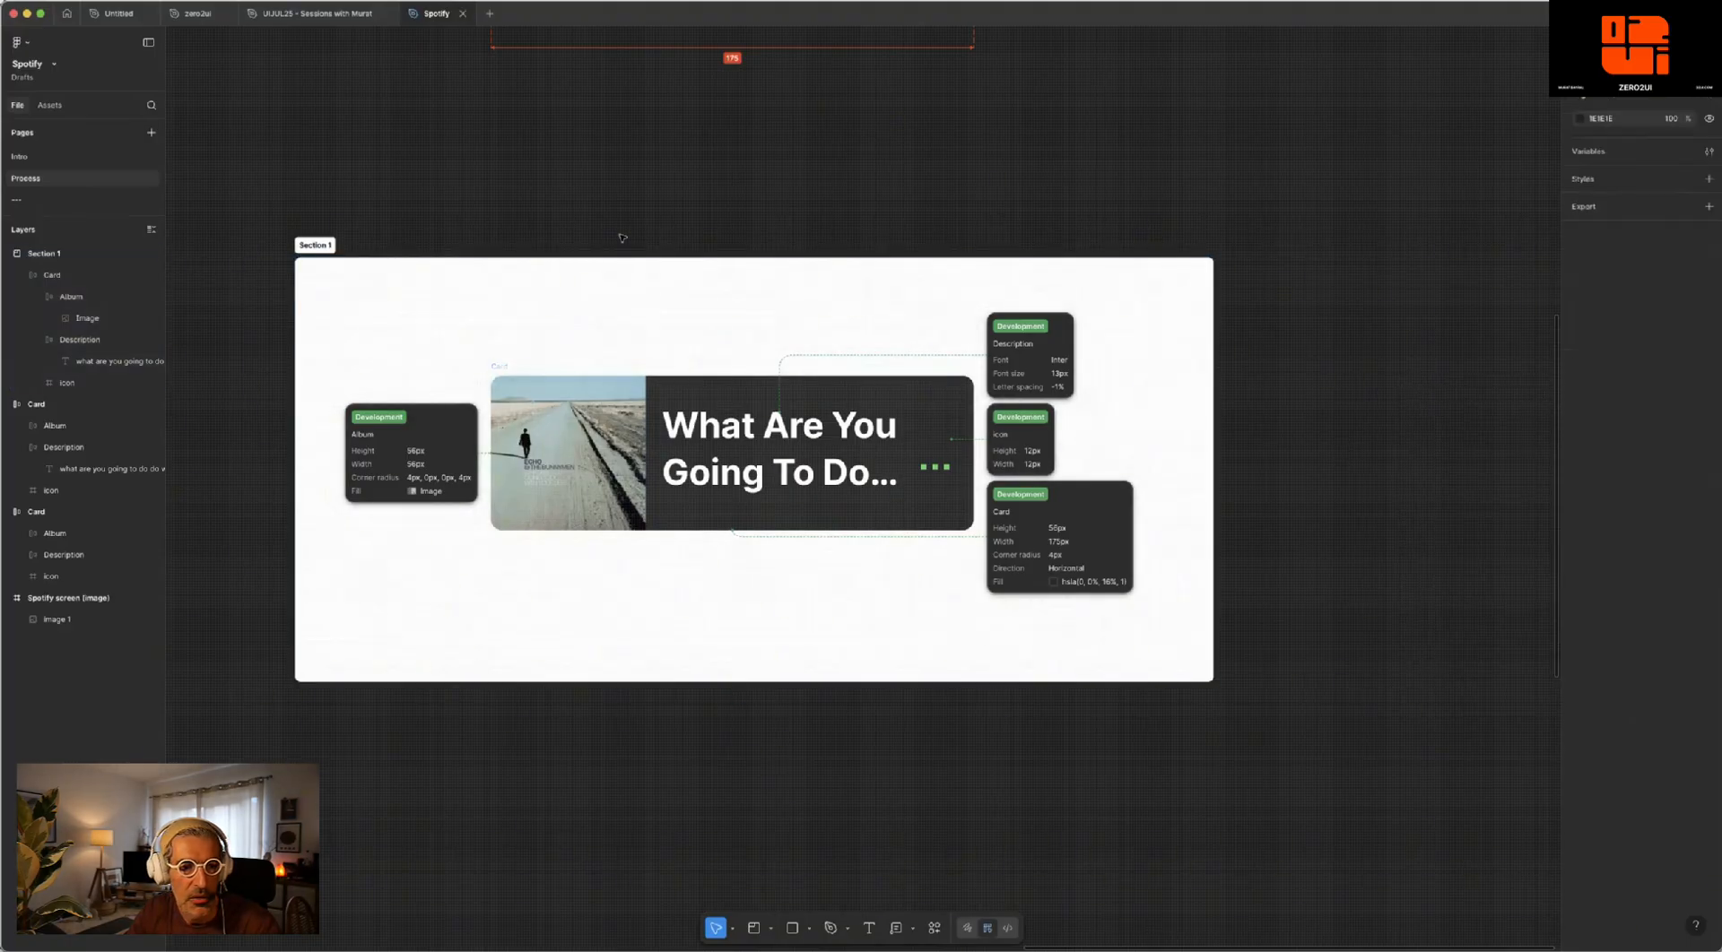
left_click(313, 248)
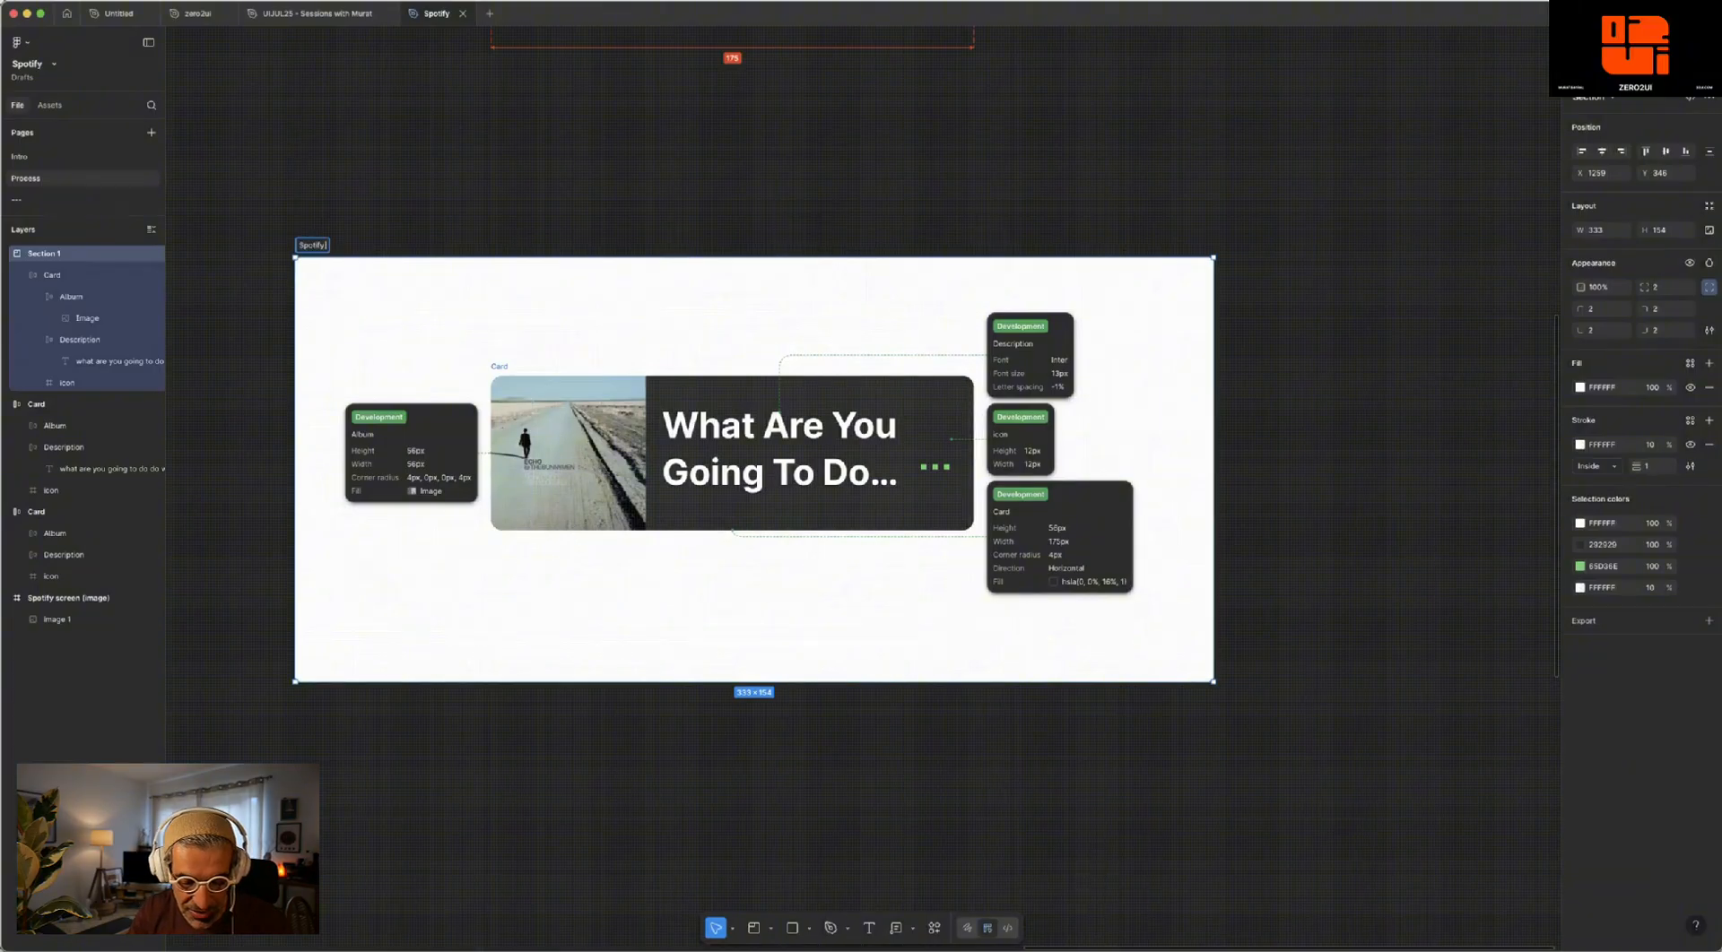
key("Return")
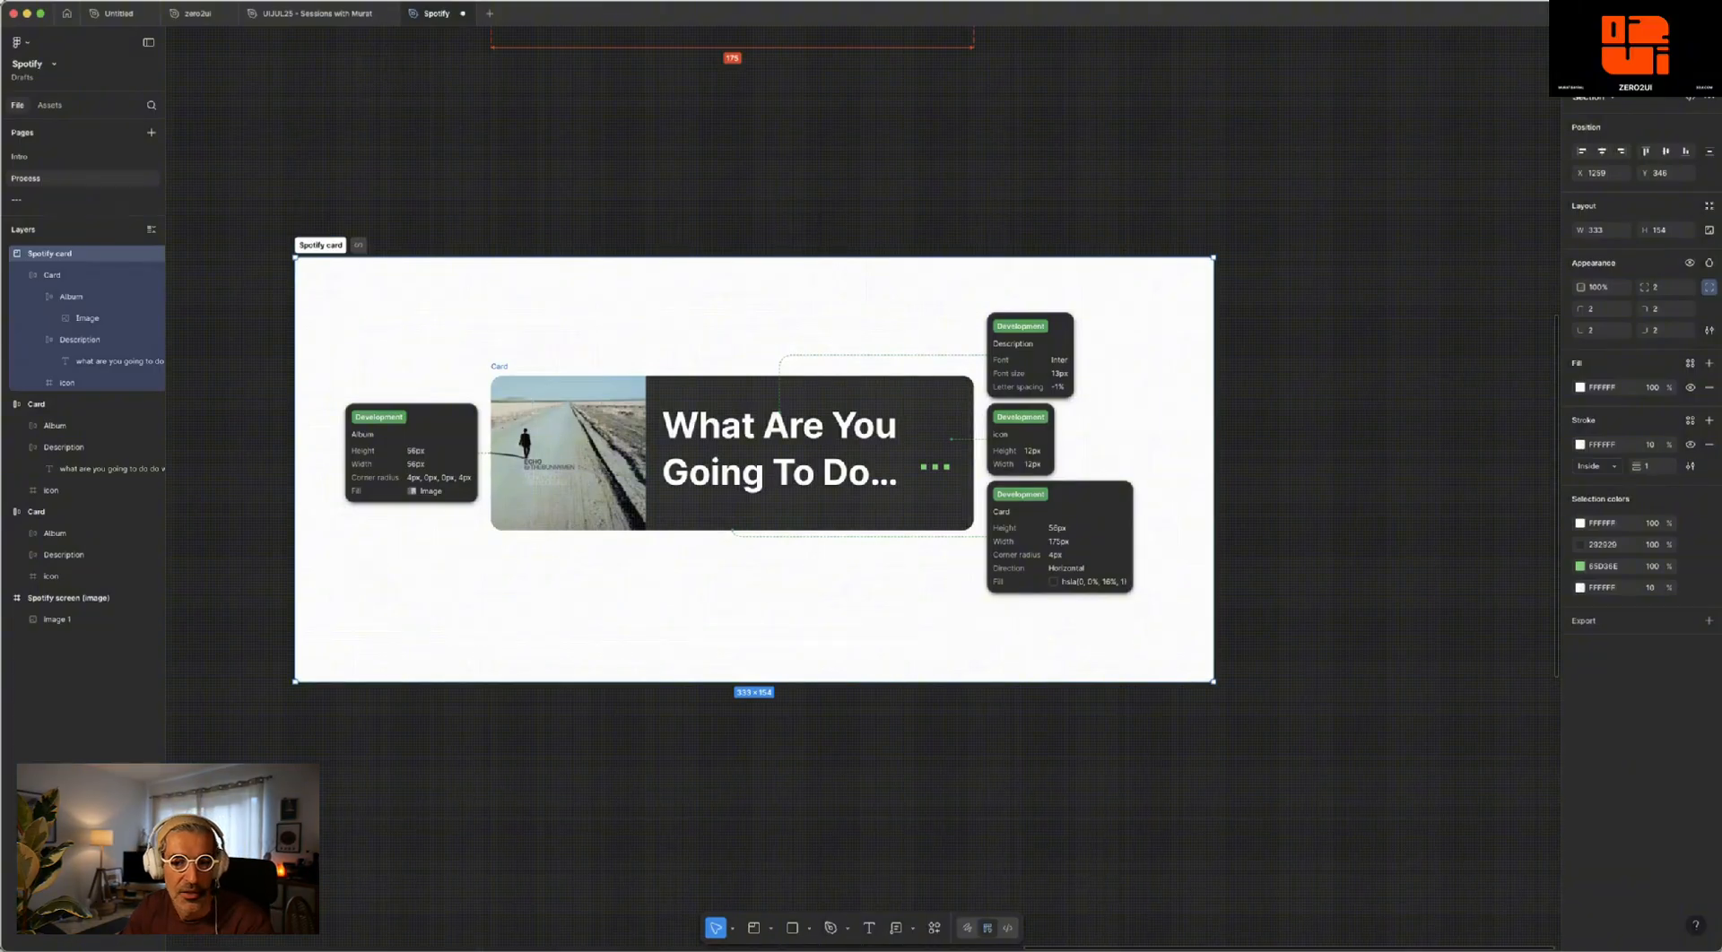